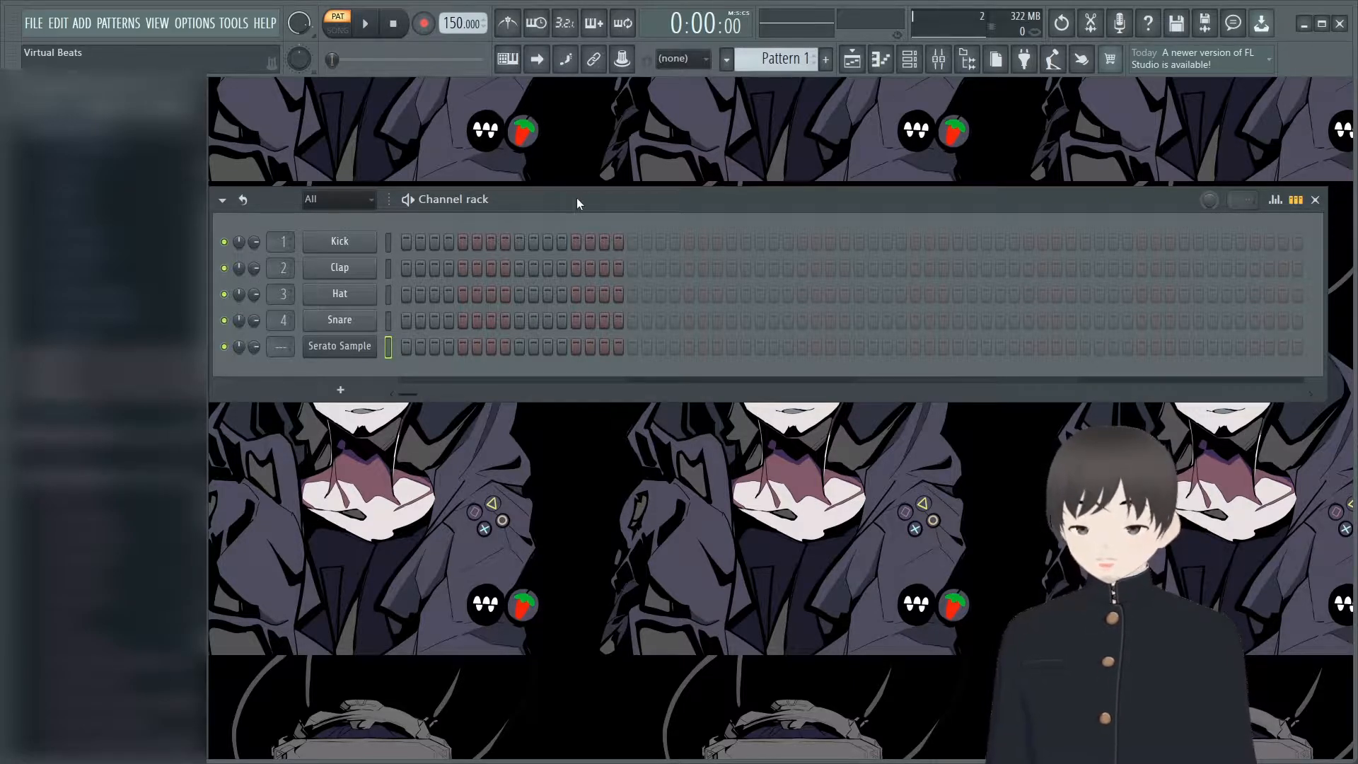
- Reposition the Channel rack window higher in the workspace
mouse_move(567, 199)
left_mouse_down()
mouse_move(587, 188)
mouse_move(582, 206)
left_mouse_up()
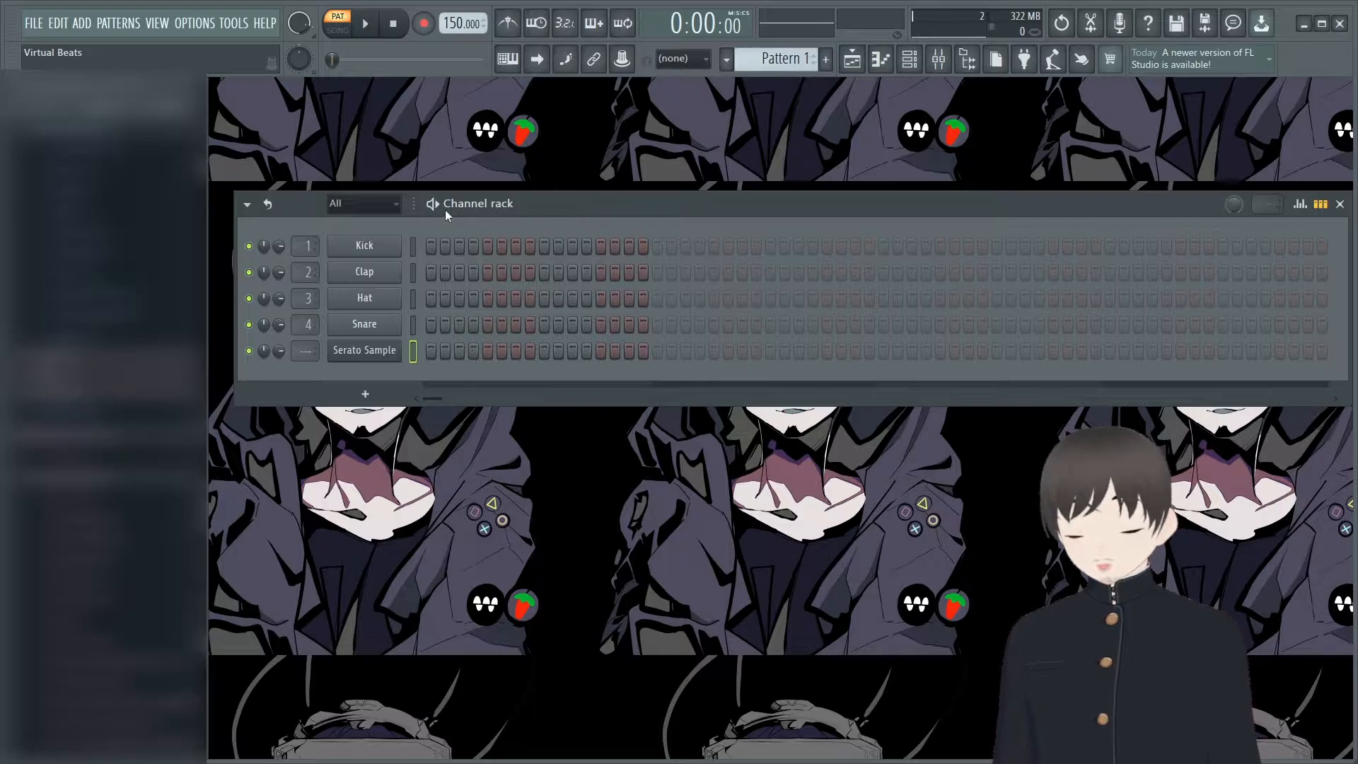
left_click_drag(445, 209, 580, 188)
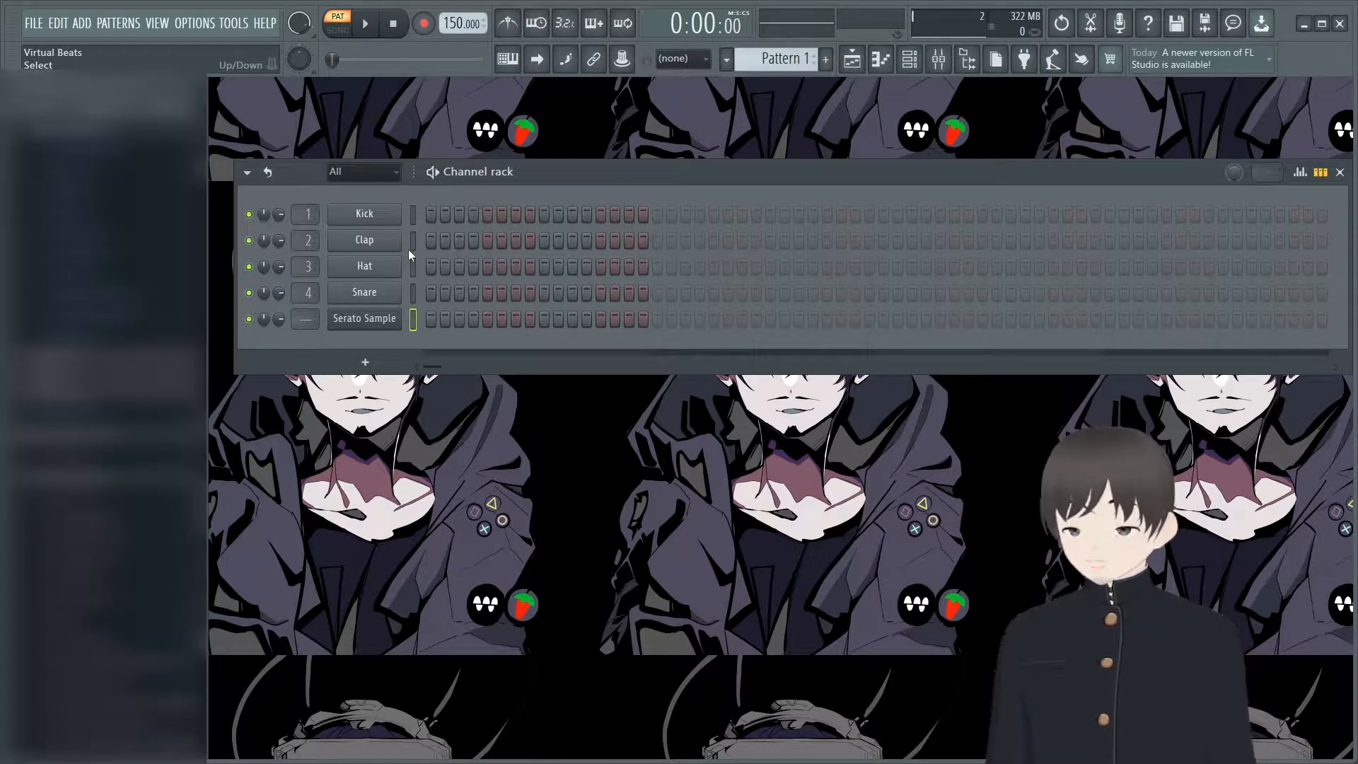
- Look through the channels, opening the Kick sampler settings and the Serato Sample plugin to inspect them
left_click(347, 220)
left_click(414, 213)
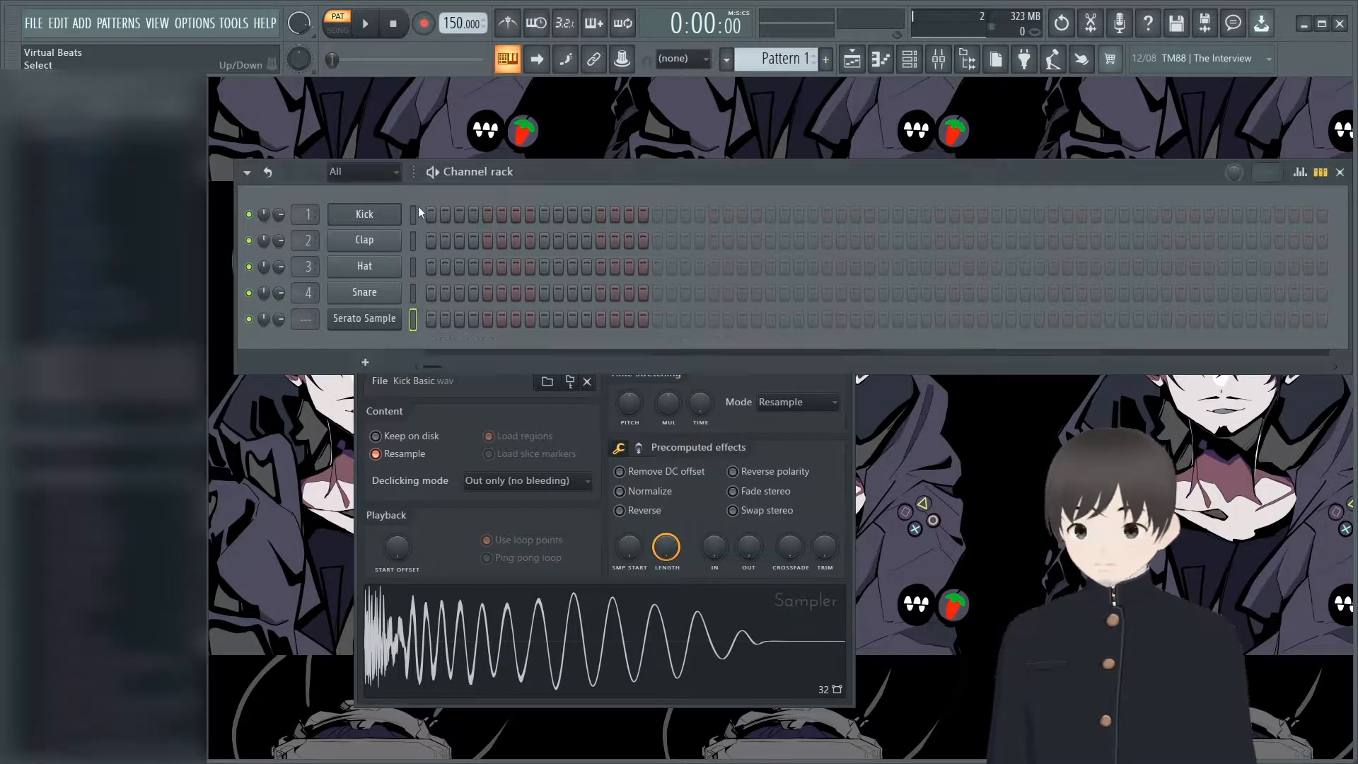
left_click(416, 239)
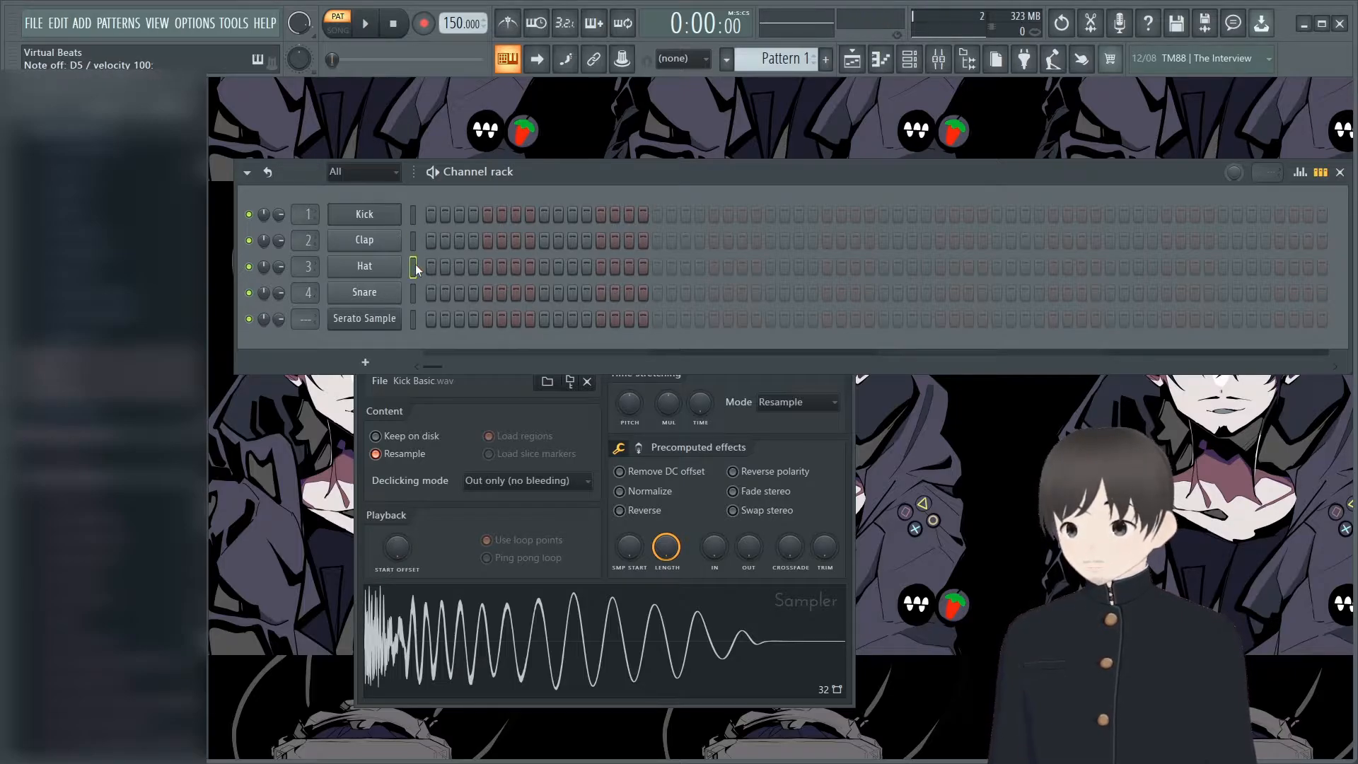
left_click(373, 318)
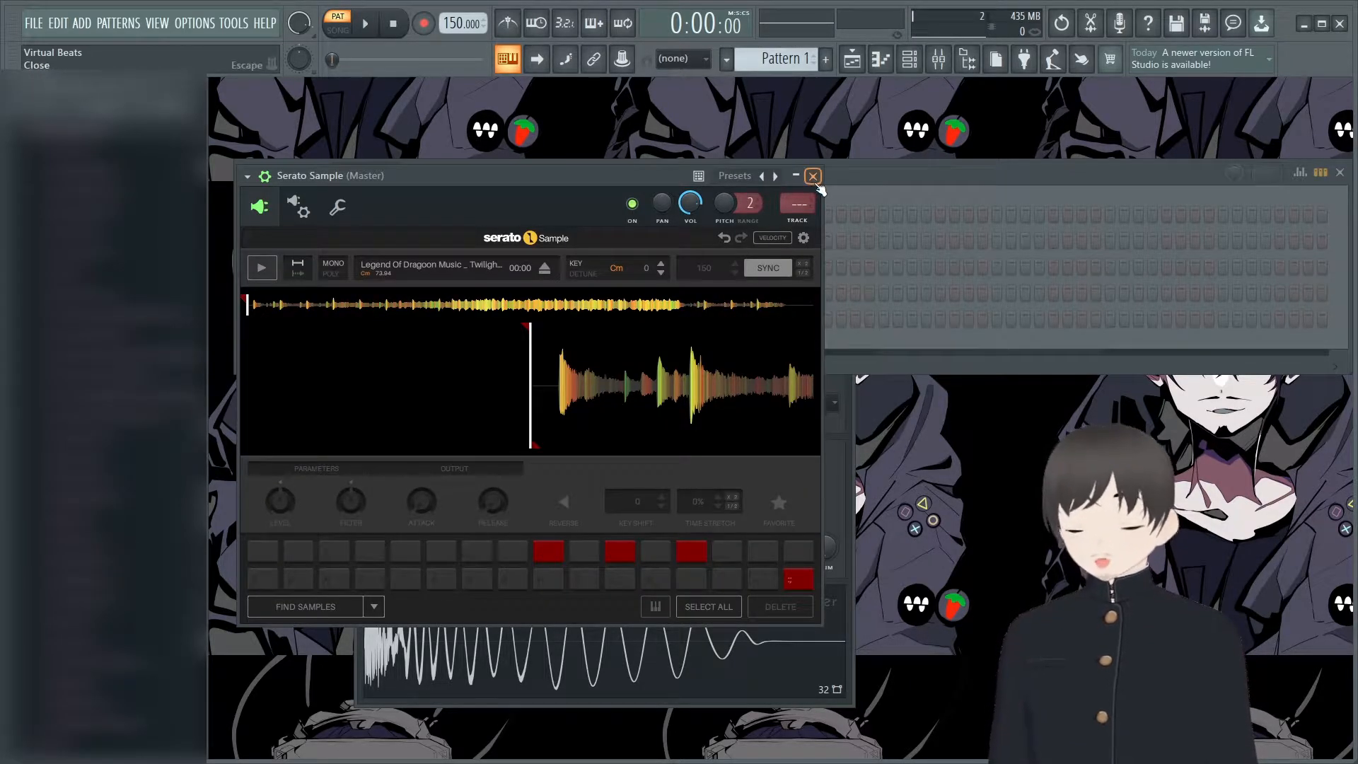
left_click(813, 176)
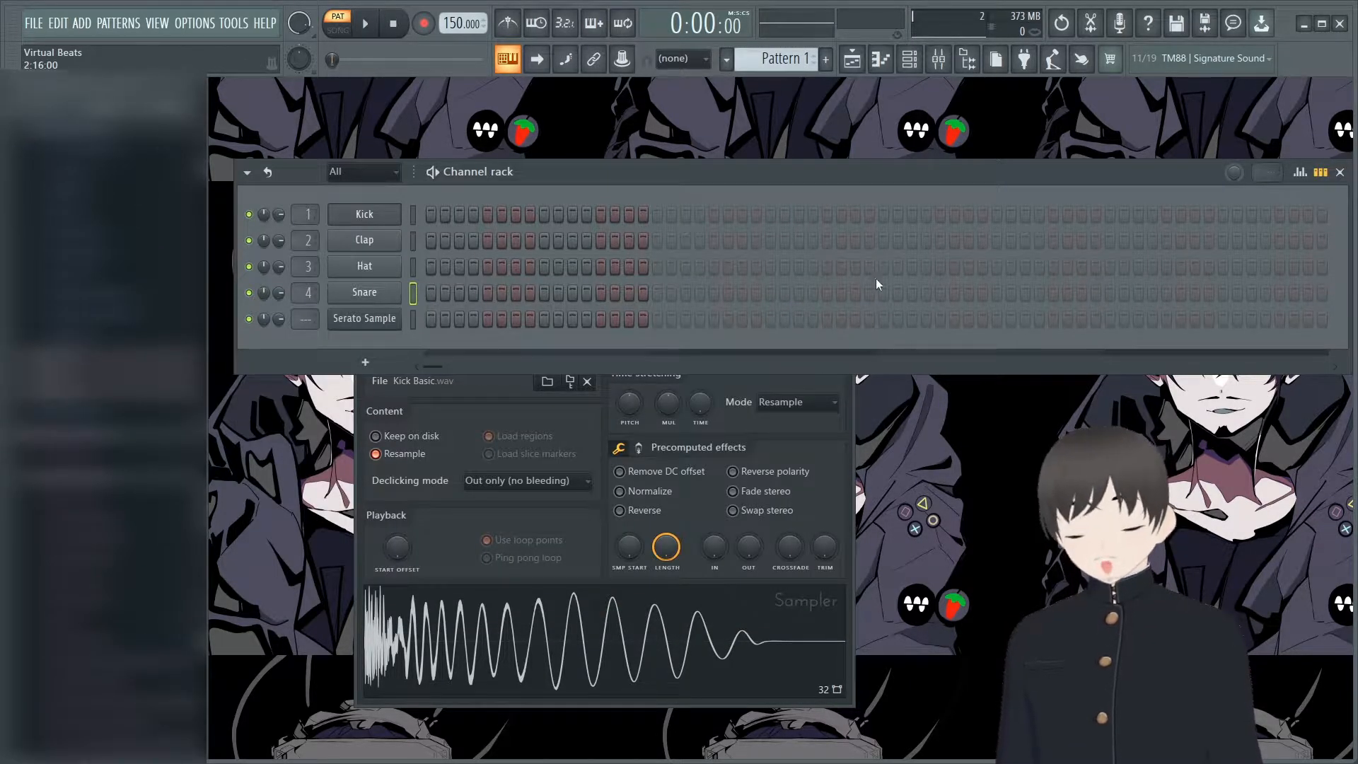
scroll(77, 176, "up", 3)
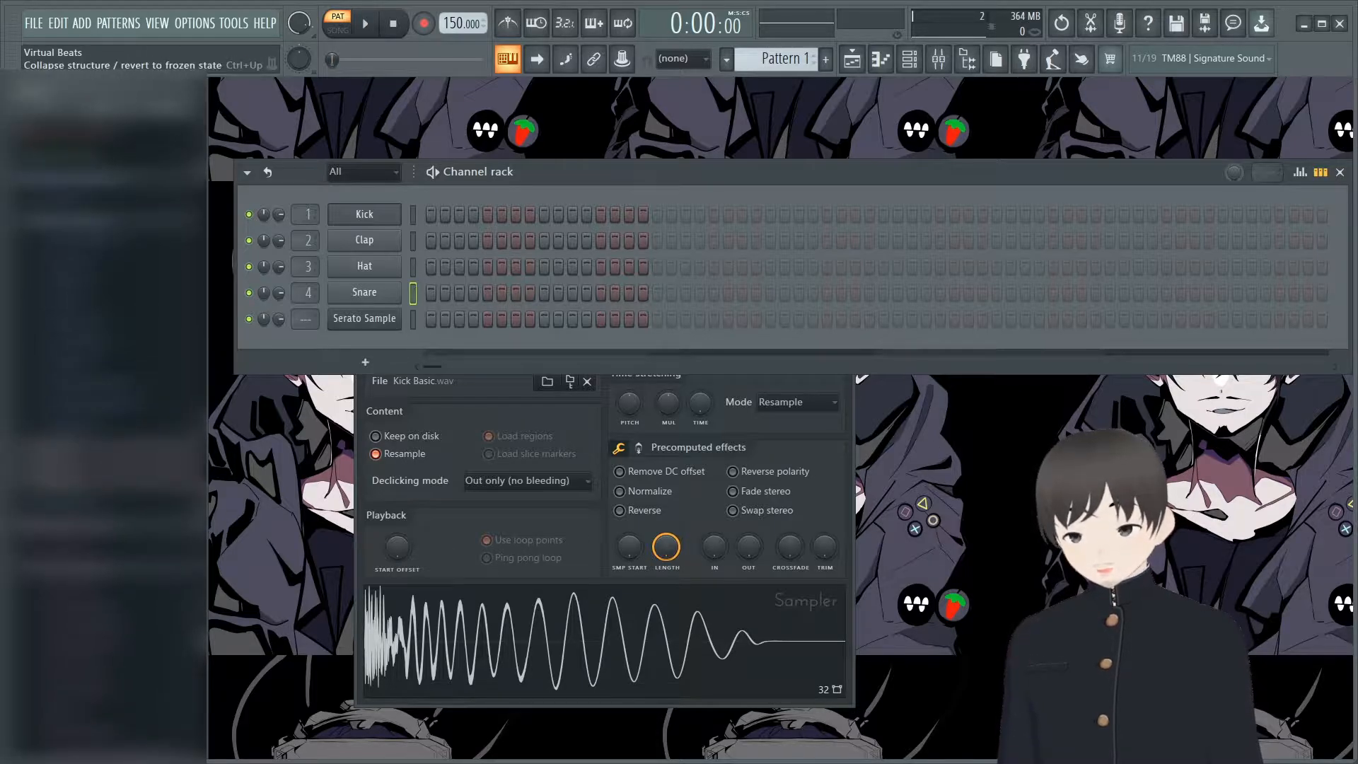
- Add an FL Keys channel and audition a few piano notes on it
left_click(31, 89)
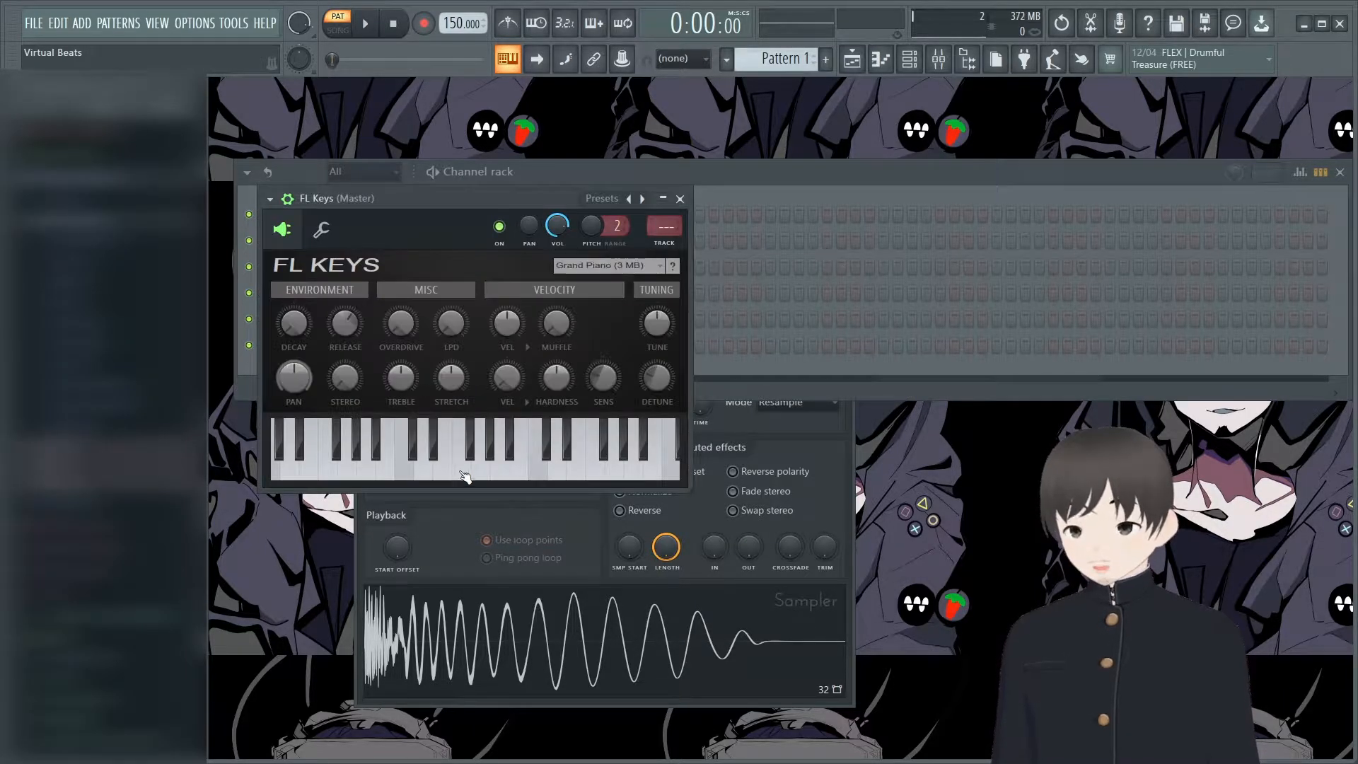
left_click(451, 459)
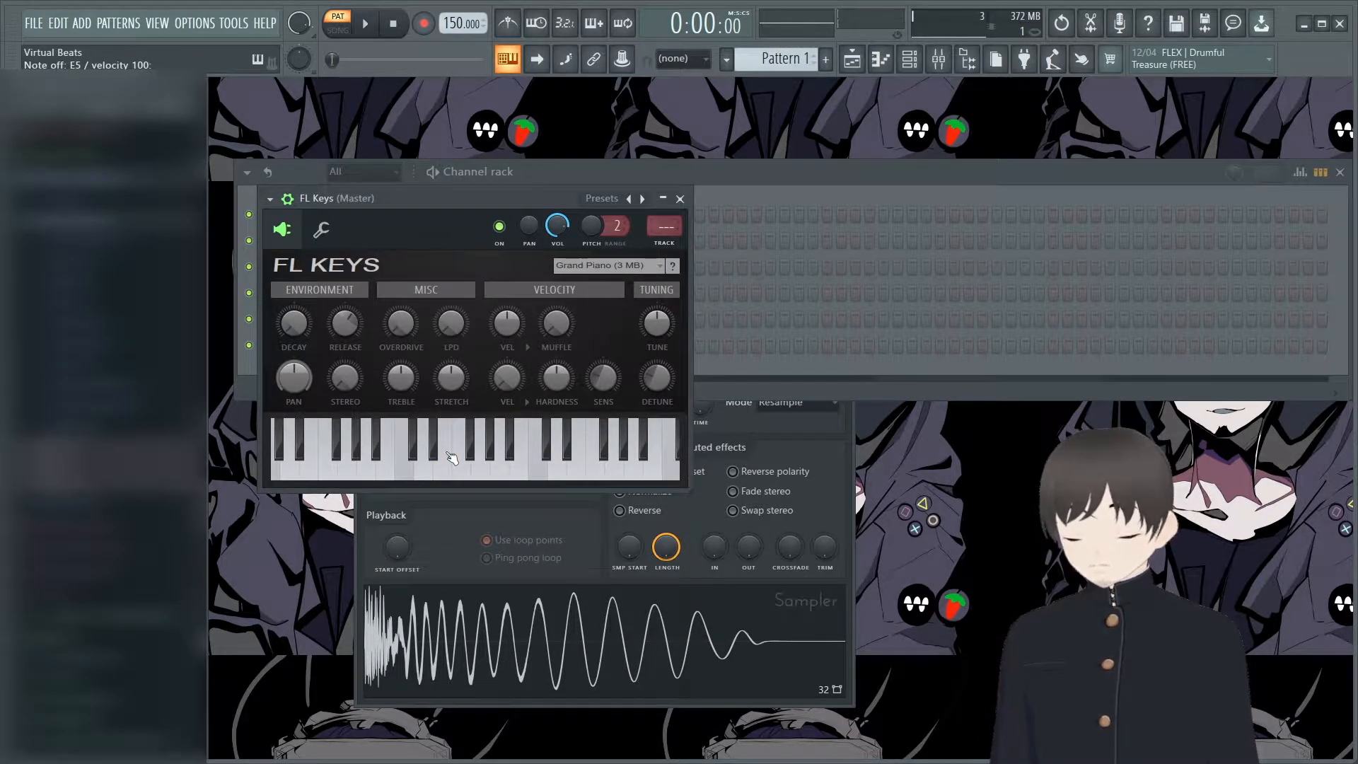
key("r")
key("w")
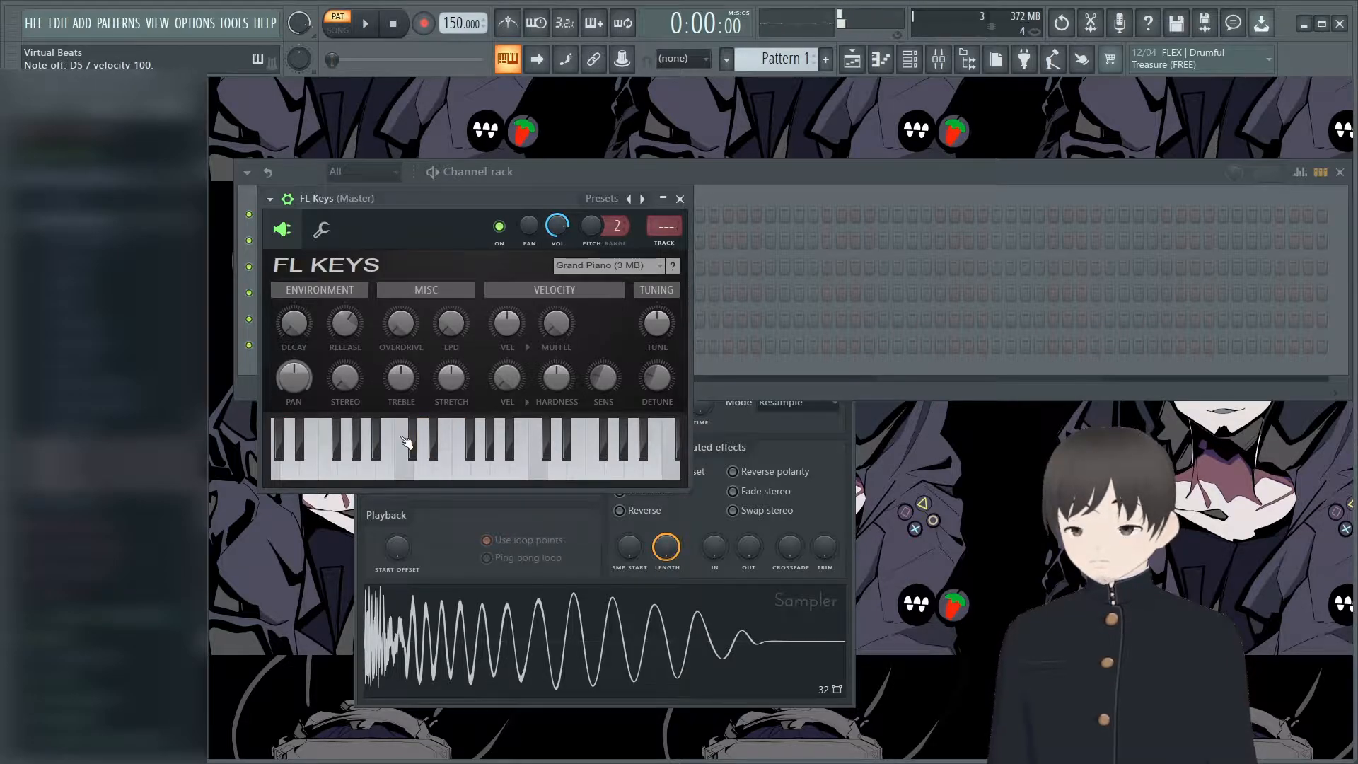
key("s")
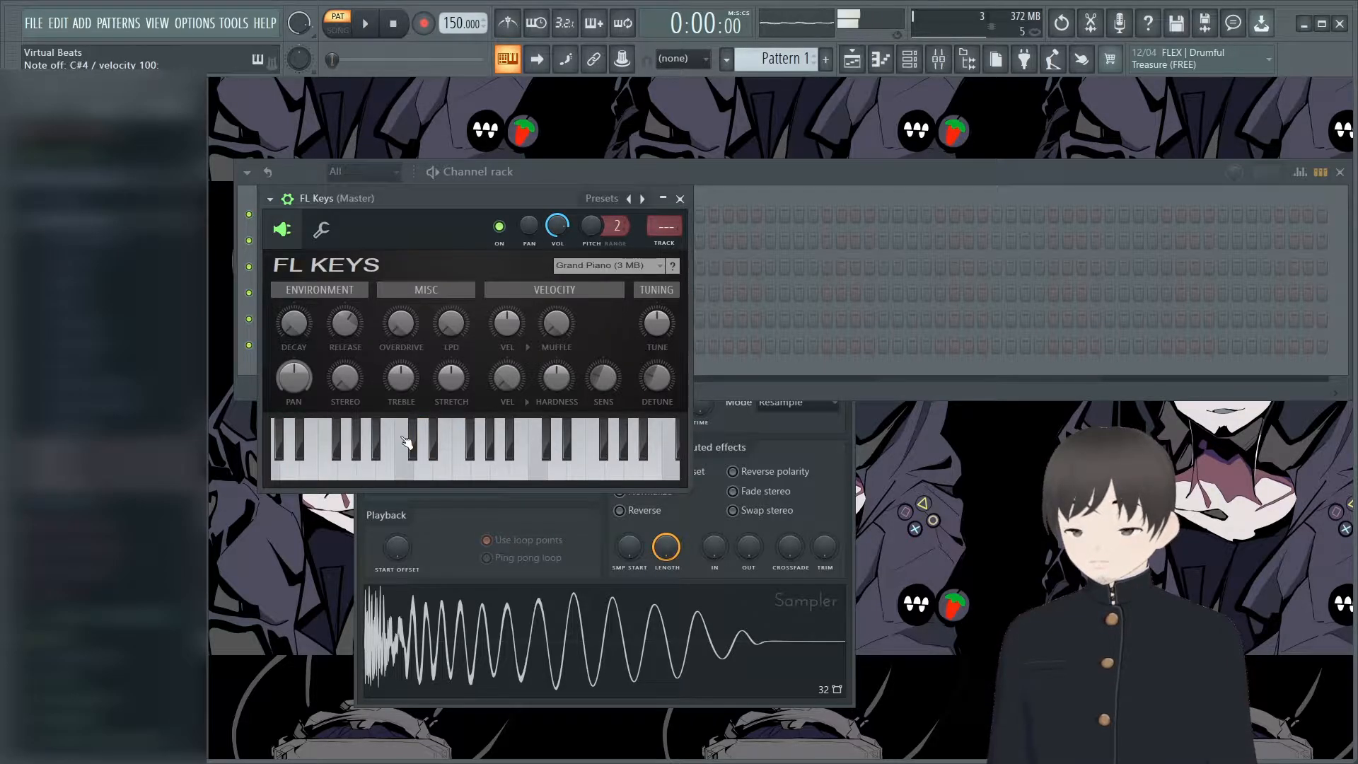
- Close FL Keys and delete its channel from the Channel rack
left_click(680, 200)
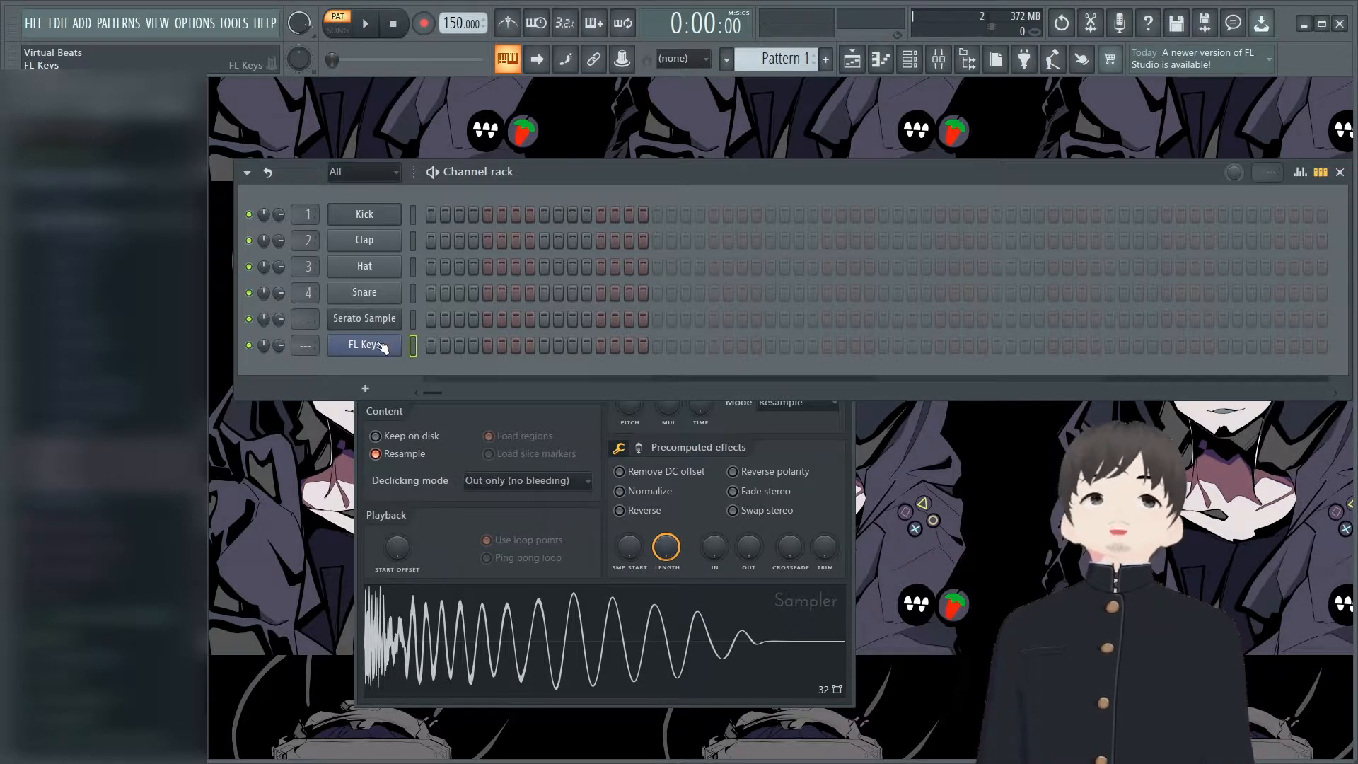
right_click(371, 350)
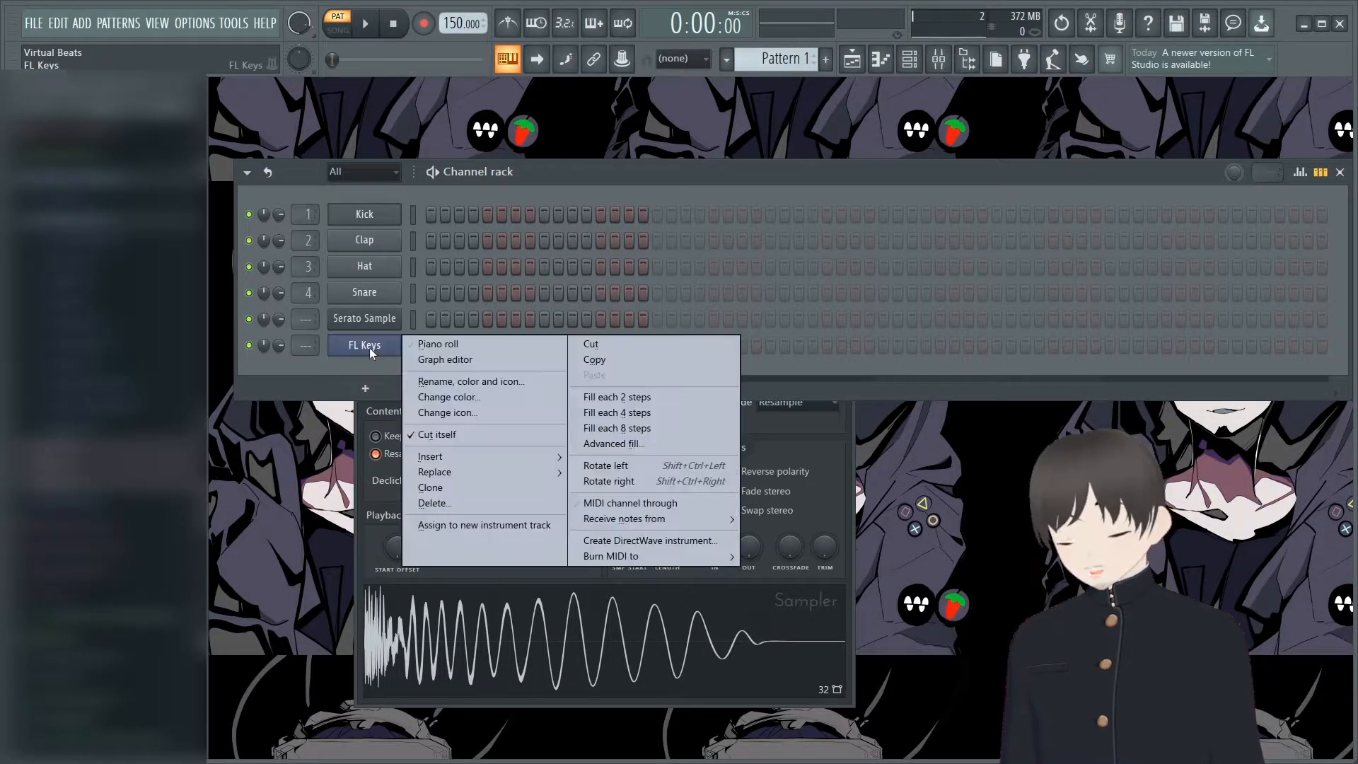
left_click(431, 501)
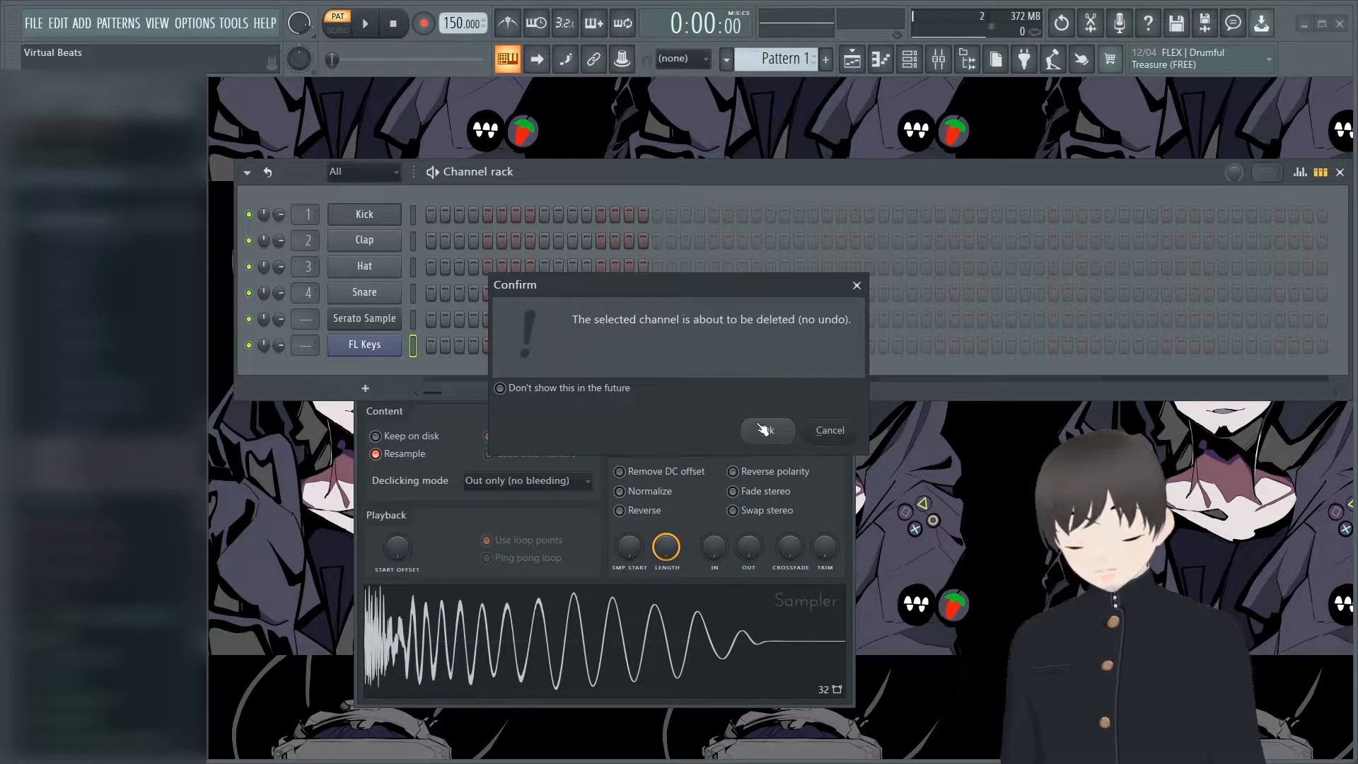
left_click(765, 430)
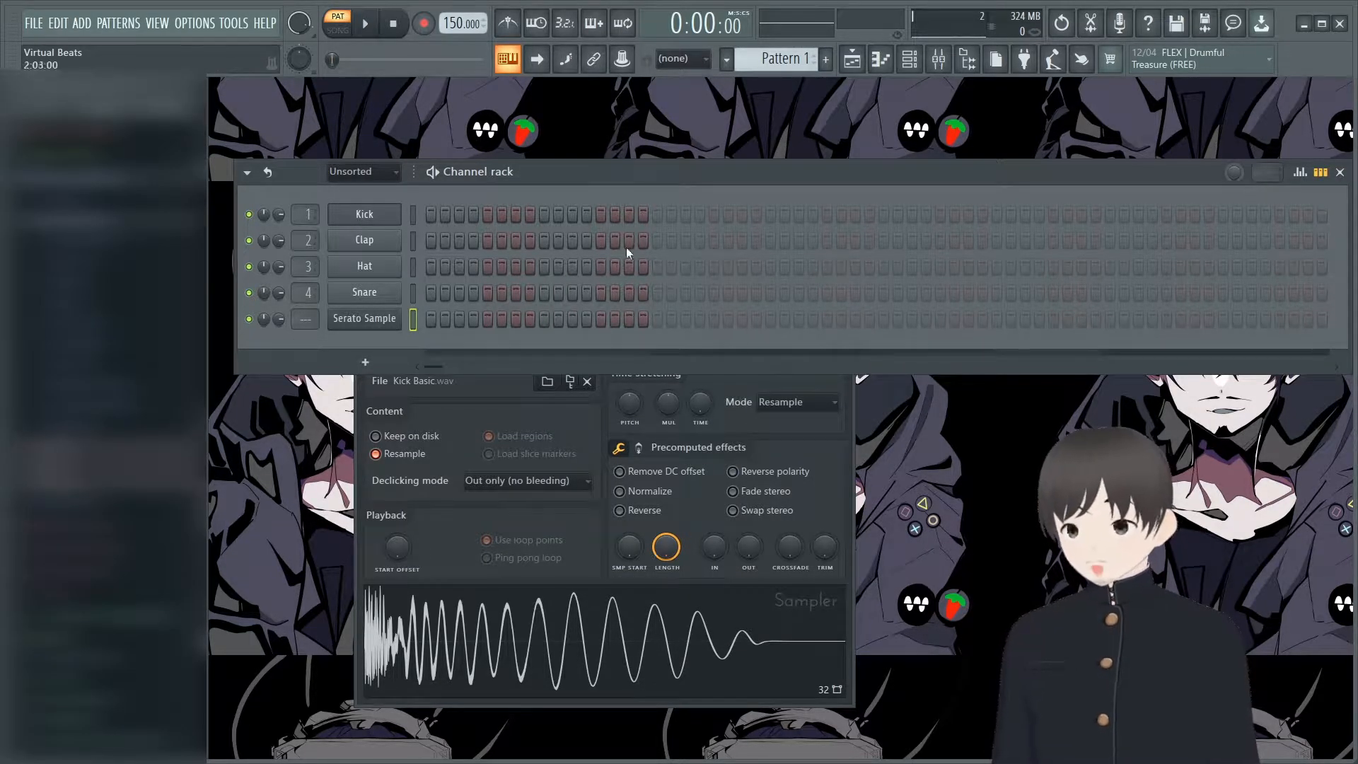
- Open Serato Sample, keep the loaded song synced to the host and halve its tempo to 75 BPM
left_click(369, 331)
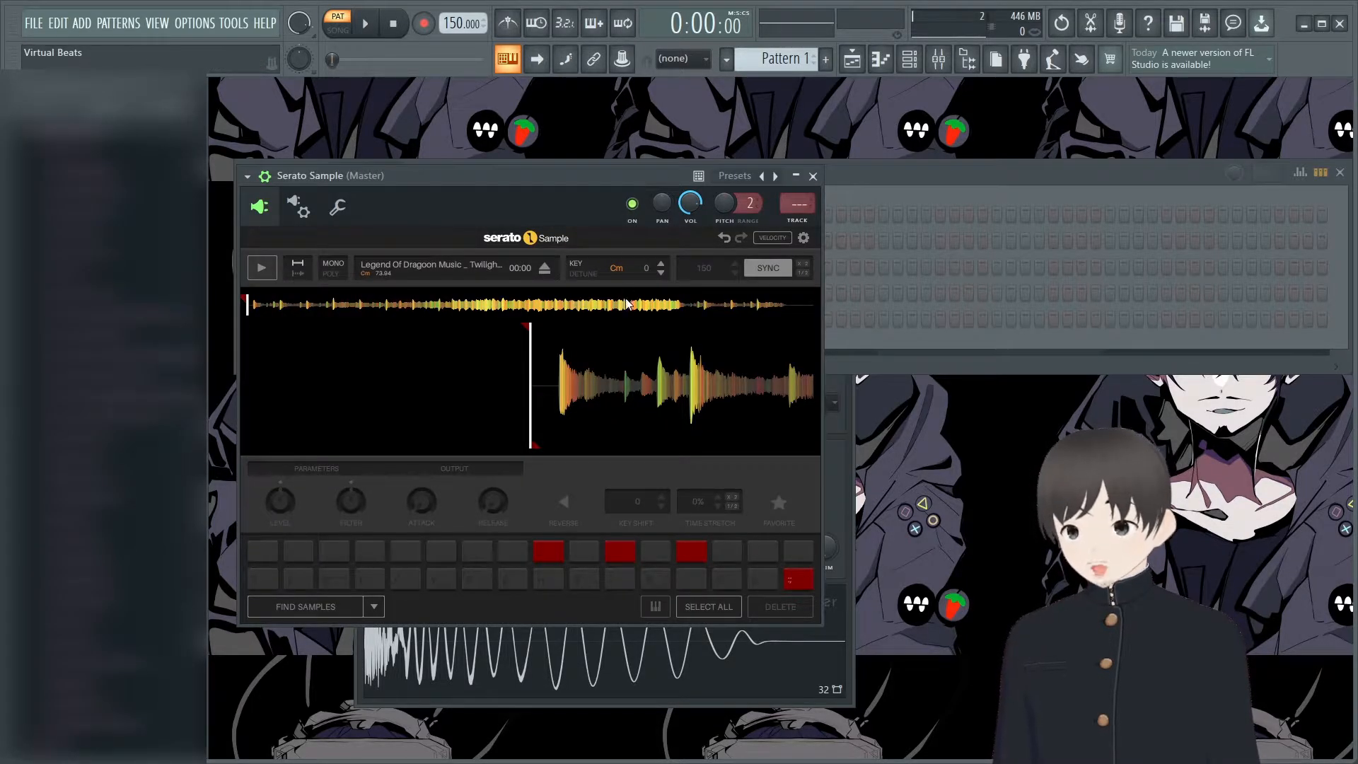
scroll(567, 354, "up", 2)
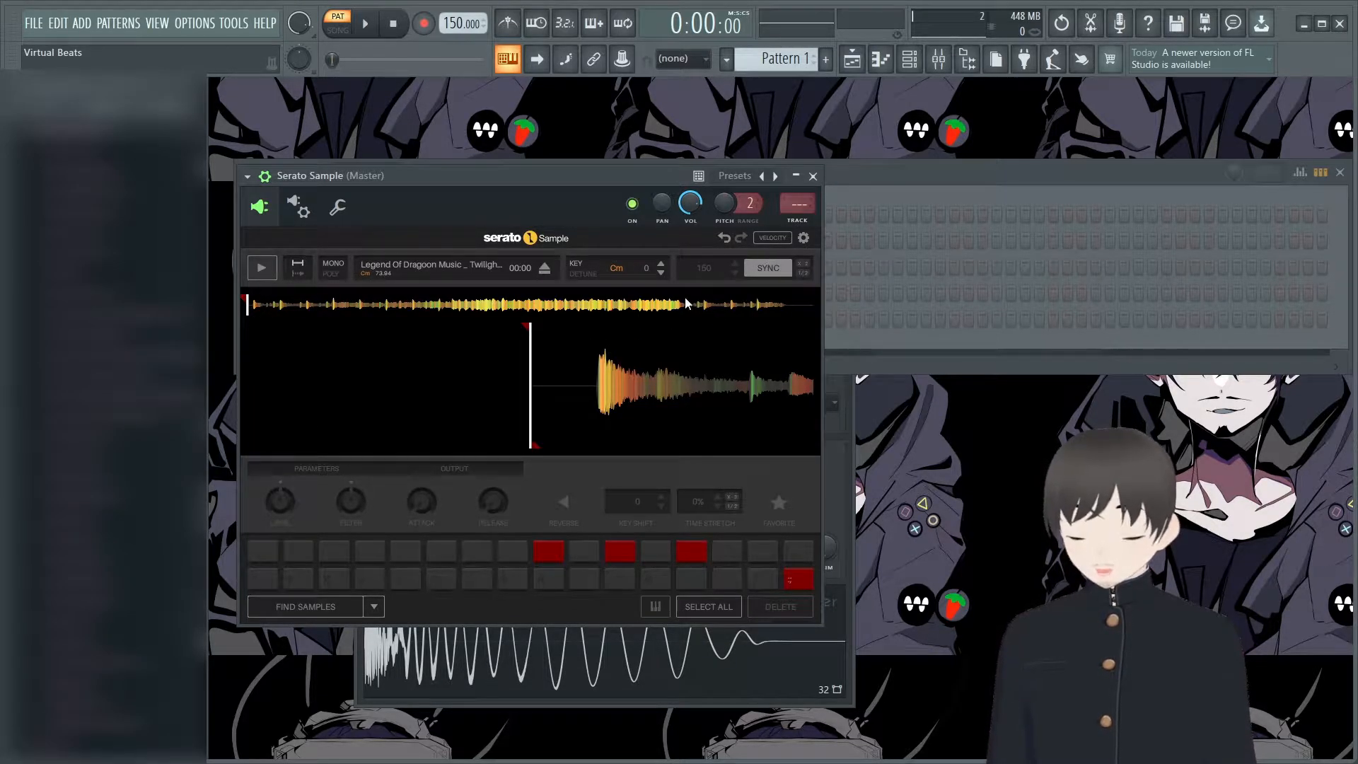
left_click(778, 272)
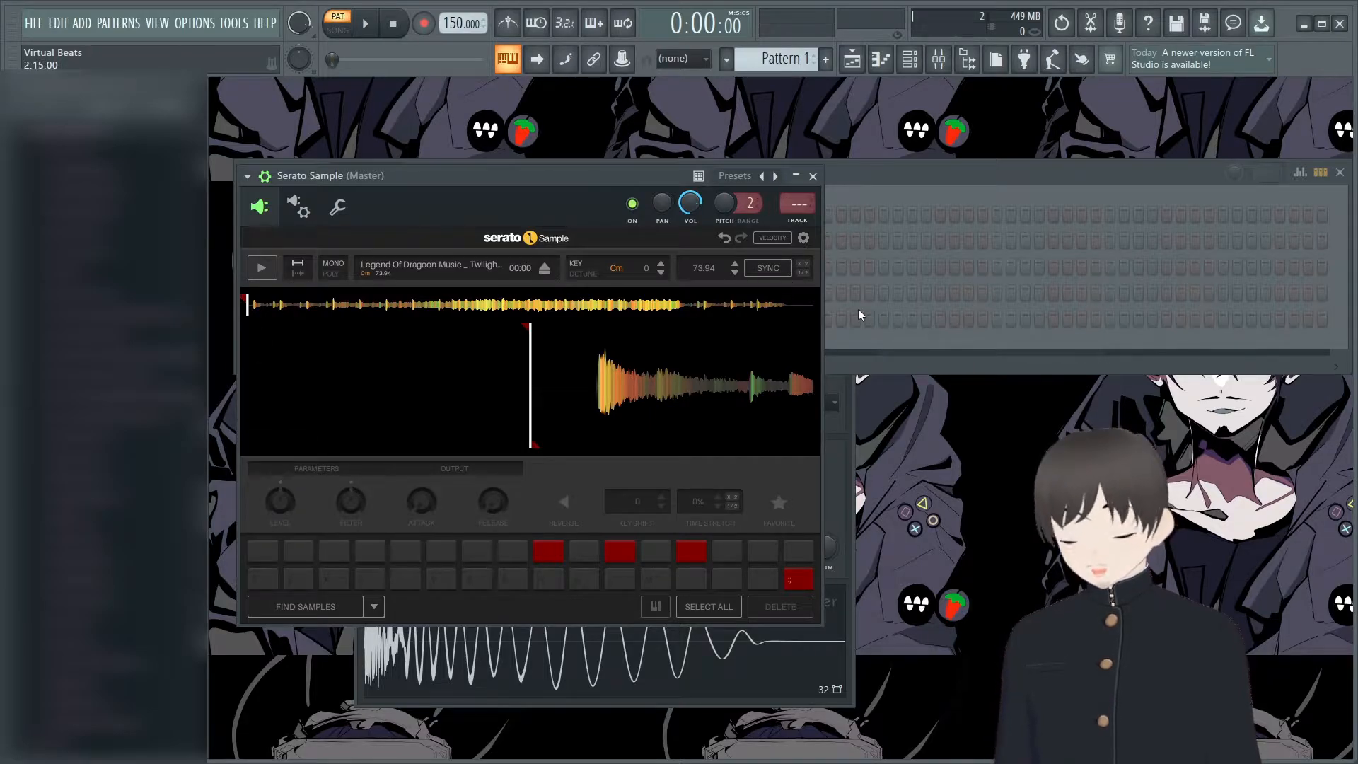
left_click(765, 265)
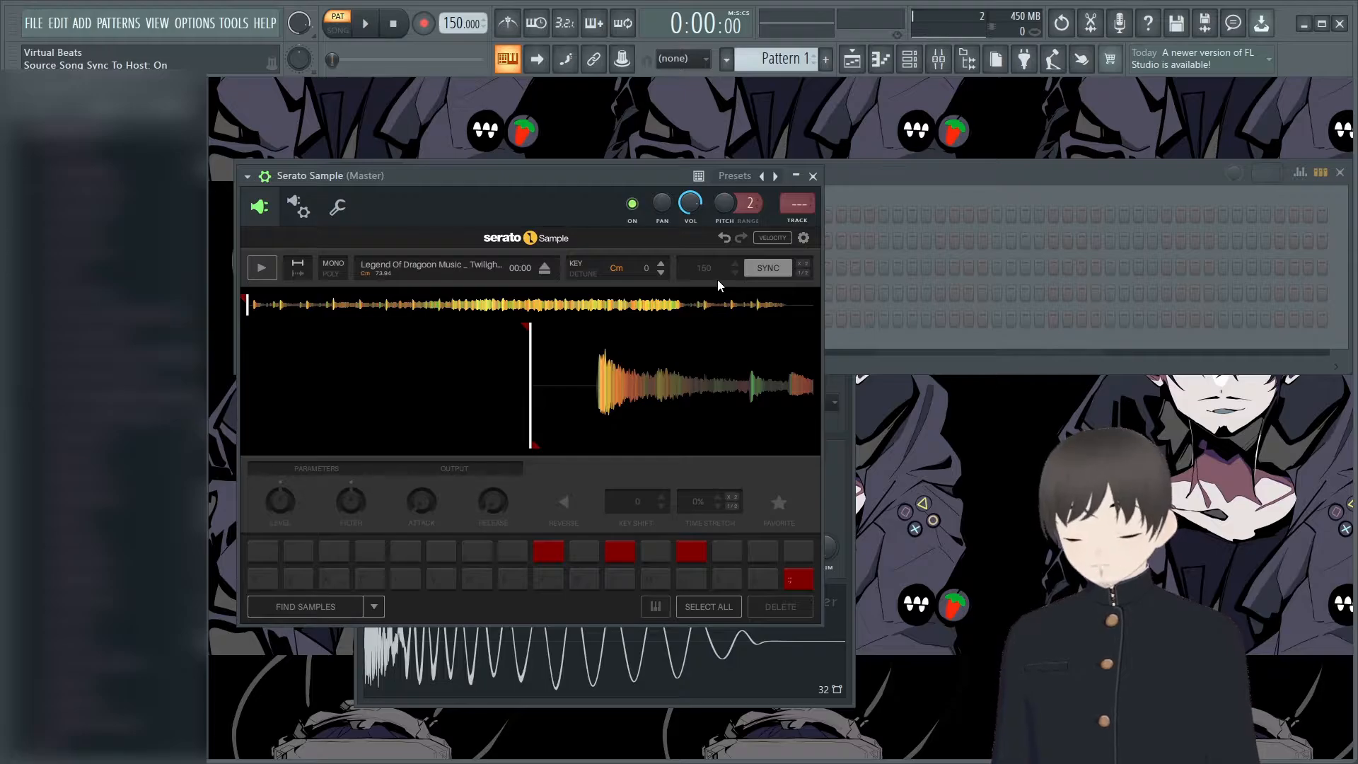
left_click(803, 273)
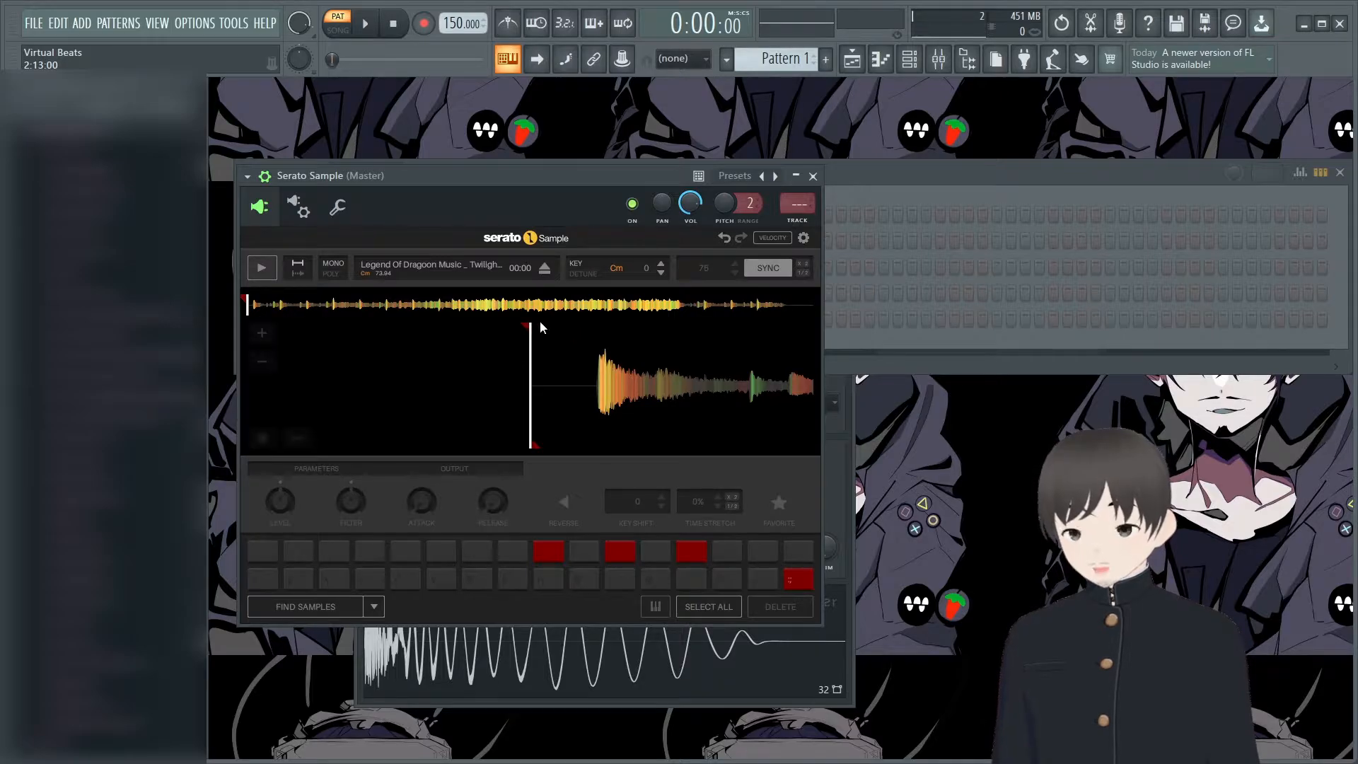
- Delete all existing cue points in Serato Sample and place a single D5 cue at the start of the audio
left_click_drag(530, 327, 597, 328)
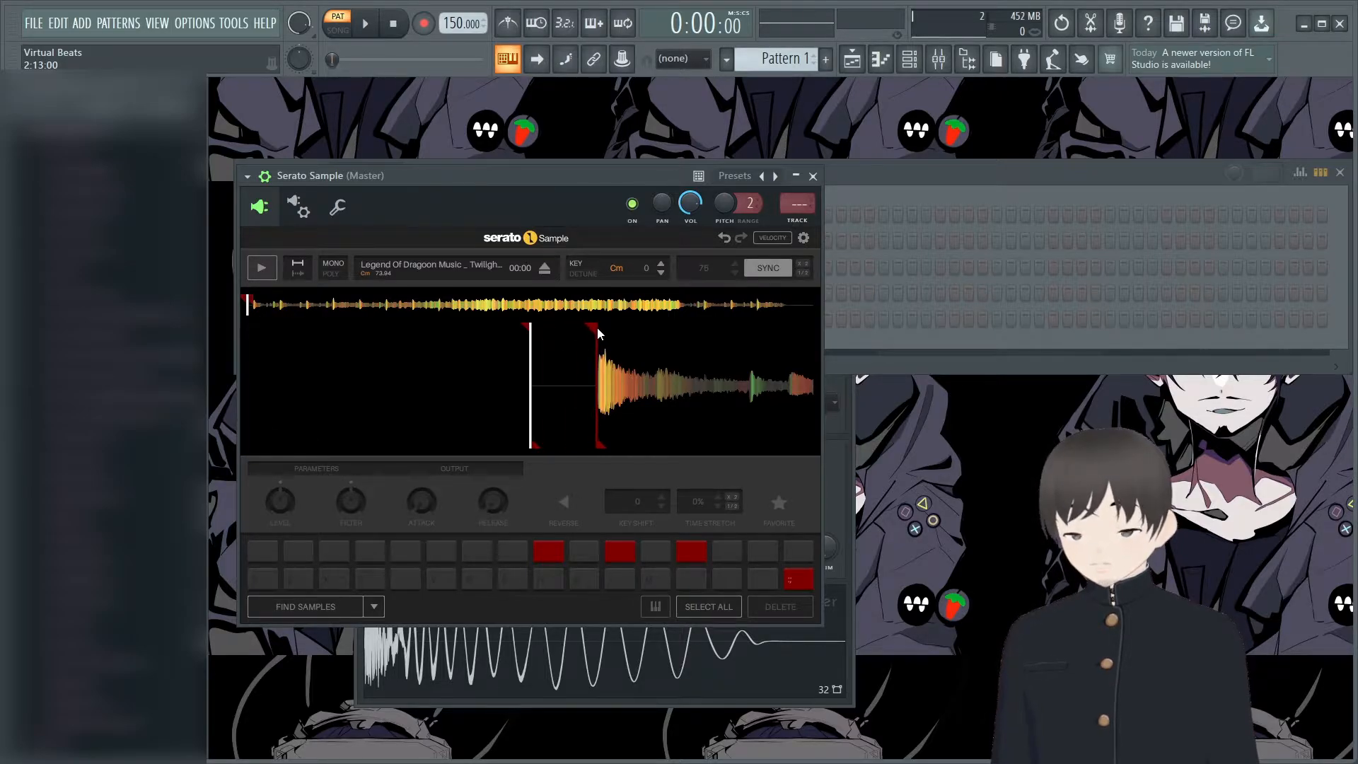
left_click(695, 610)
left_click(782, 602)
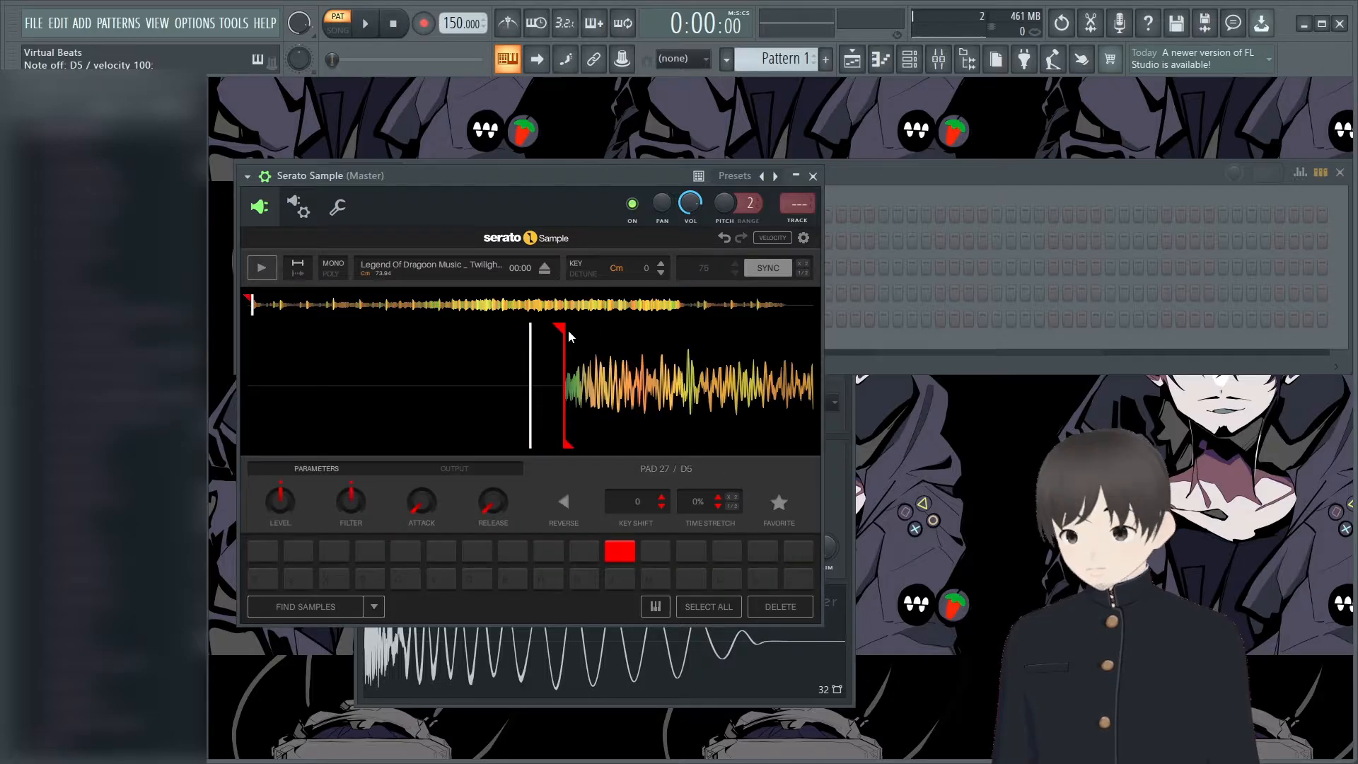
left_click_drag(566, 331, 563, 334)
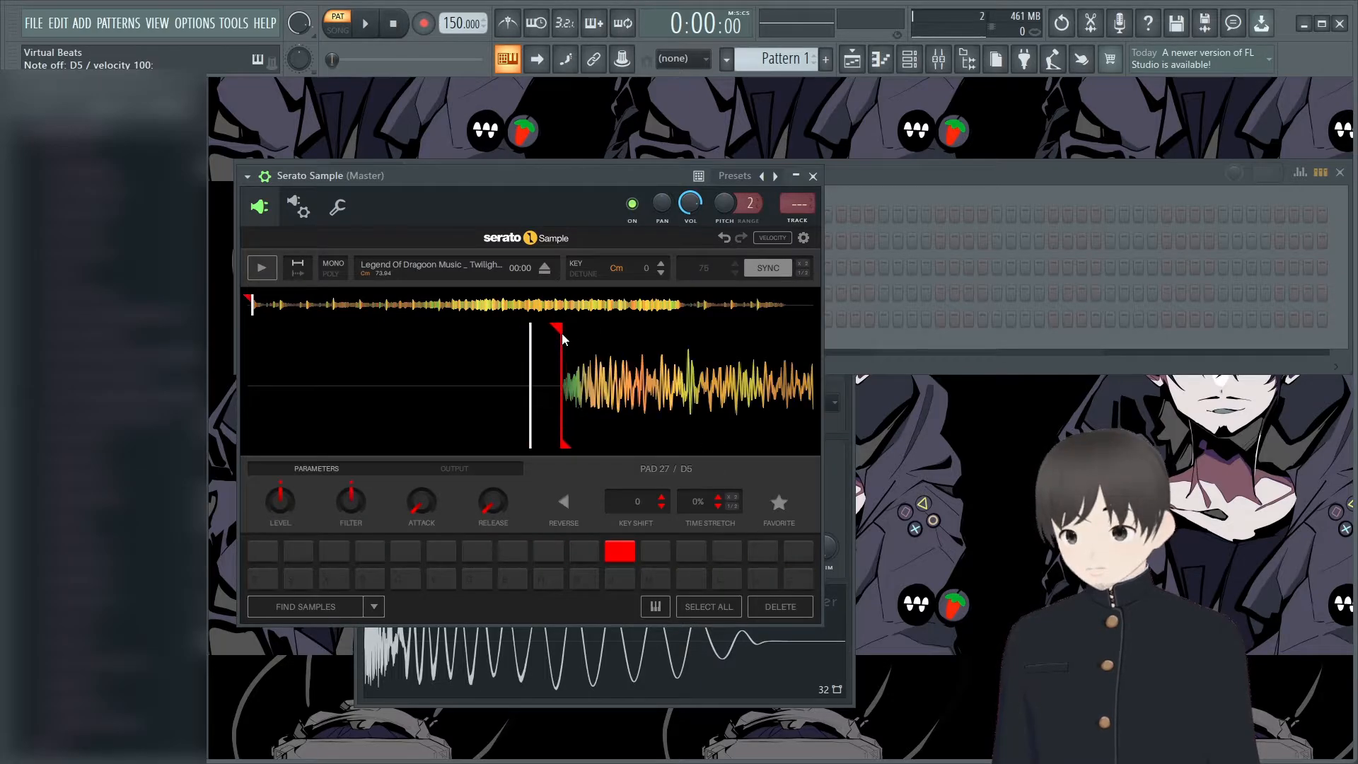
left_click(563, 334)
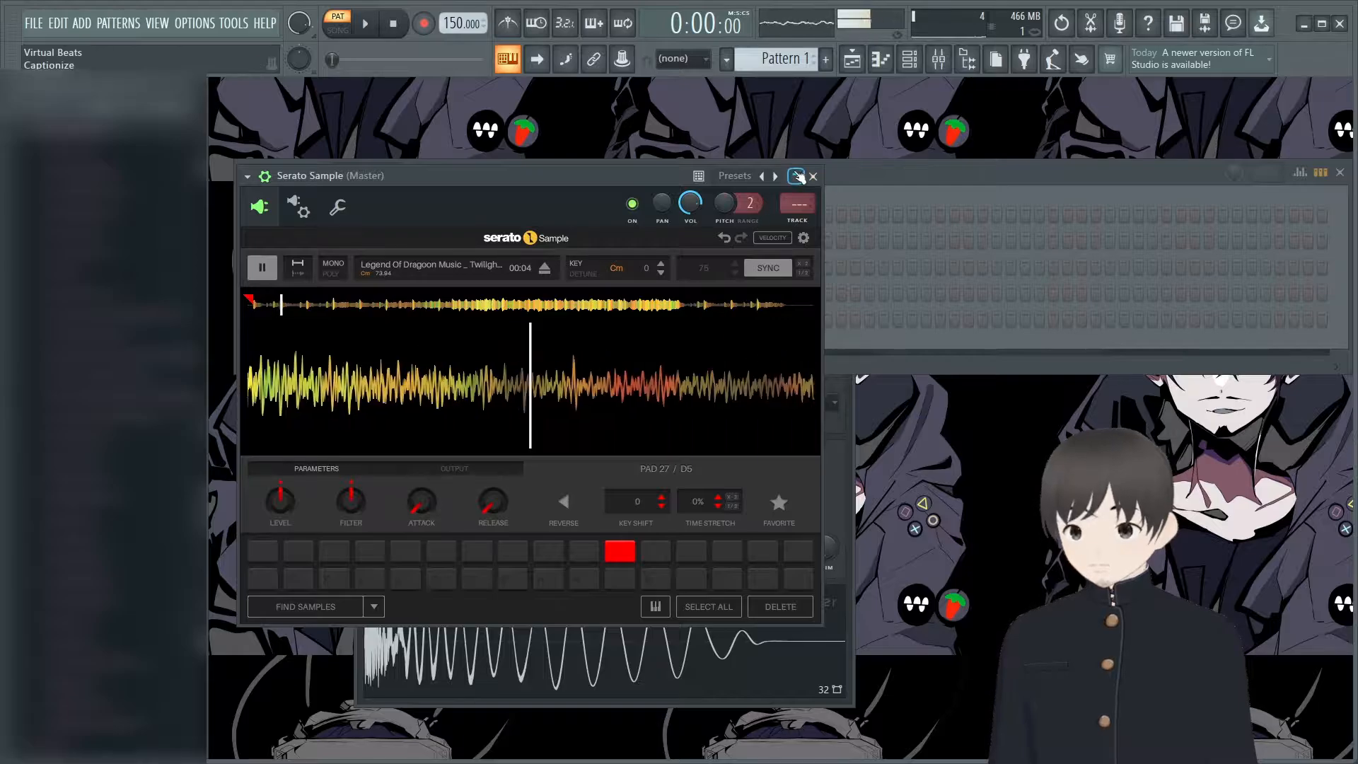
- Try raising the sample's key by +5 semitones to Fm while auditioning the D5 cue
left_click(660, 263)
left_click(660, 263)
left_click(661, 263)
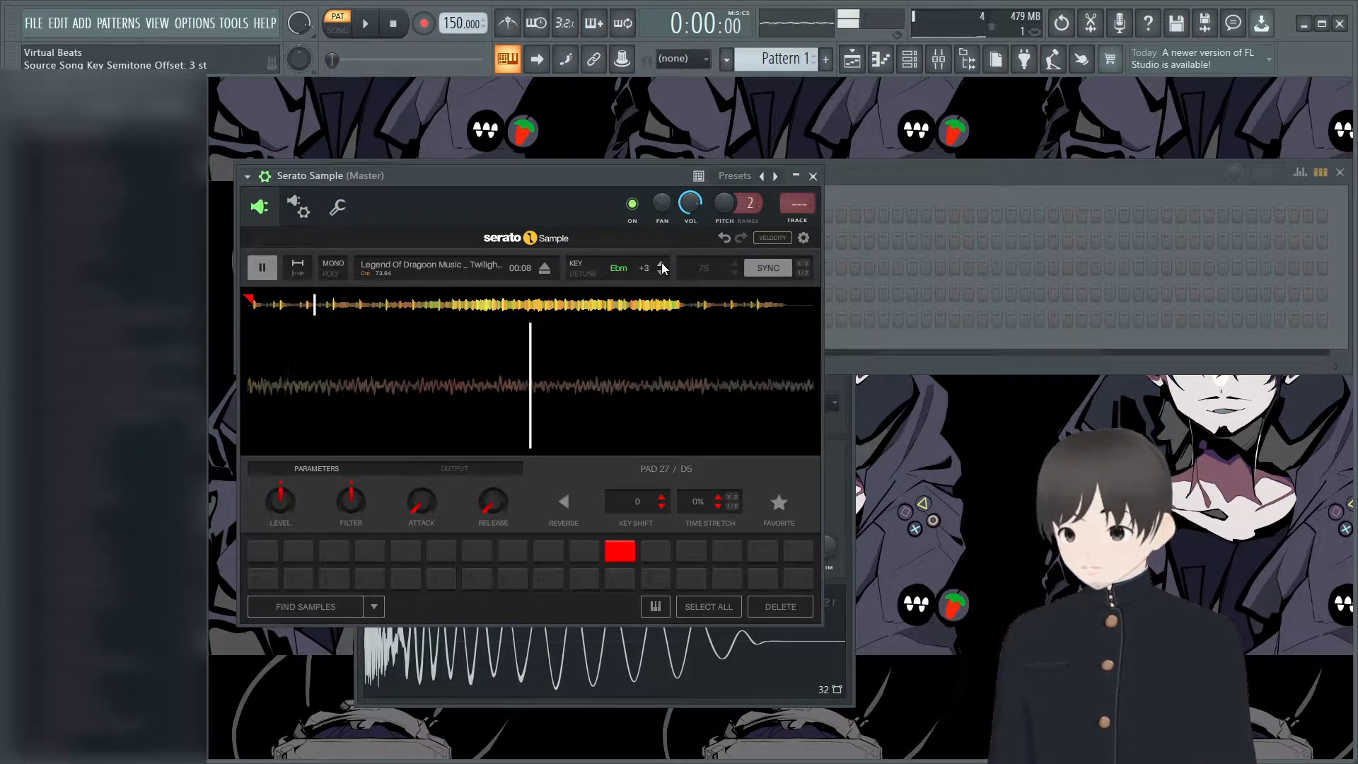
left_click(661, 263)
left_click(661, 264)
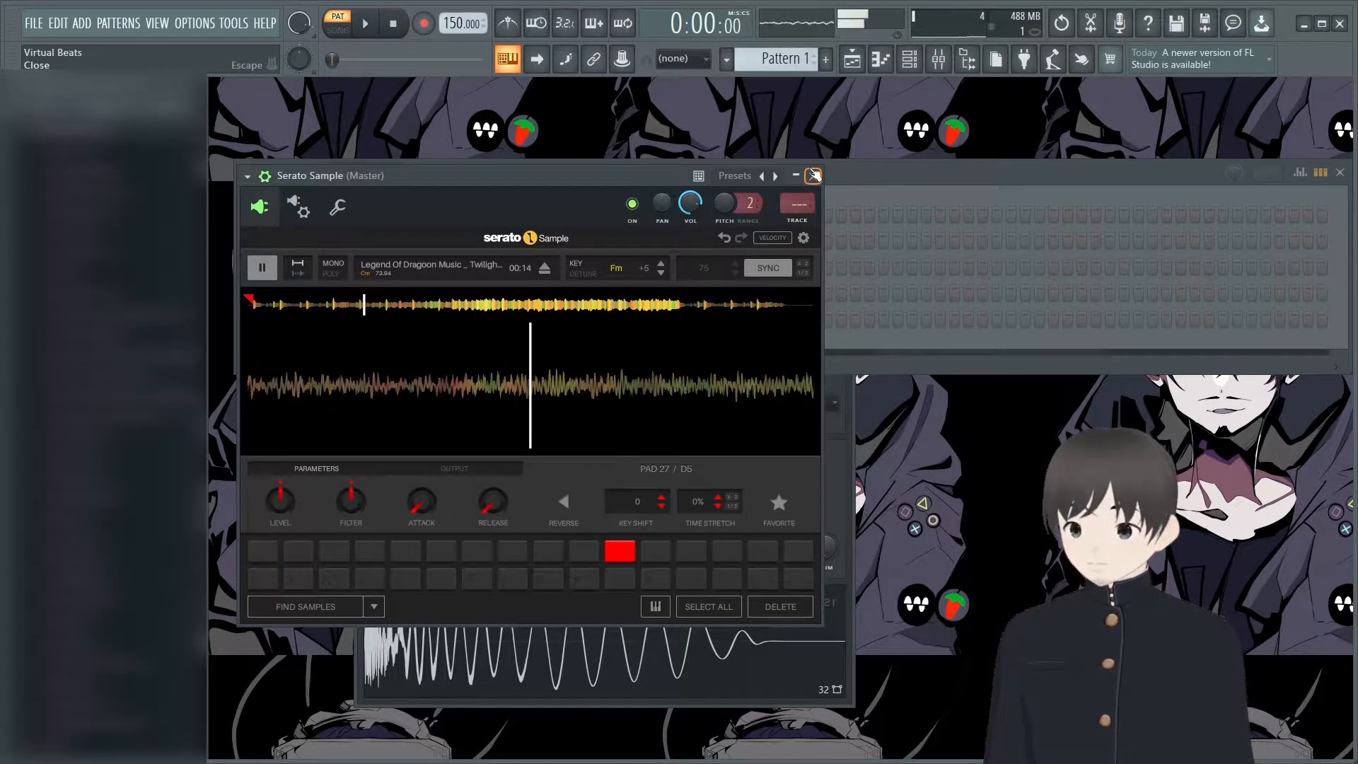
key("x")
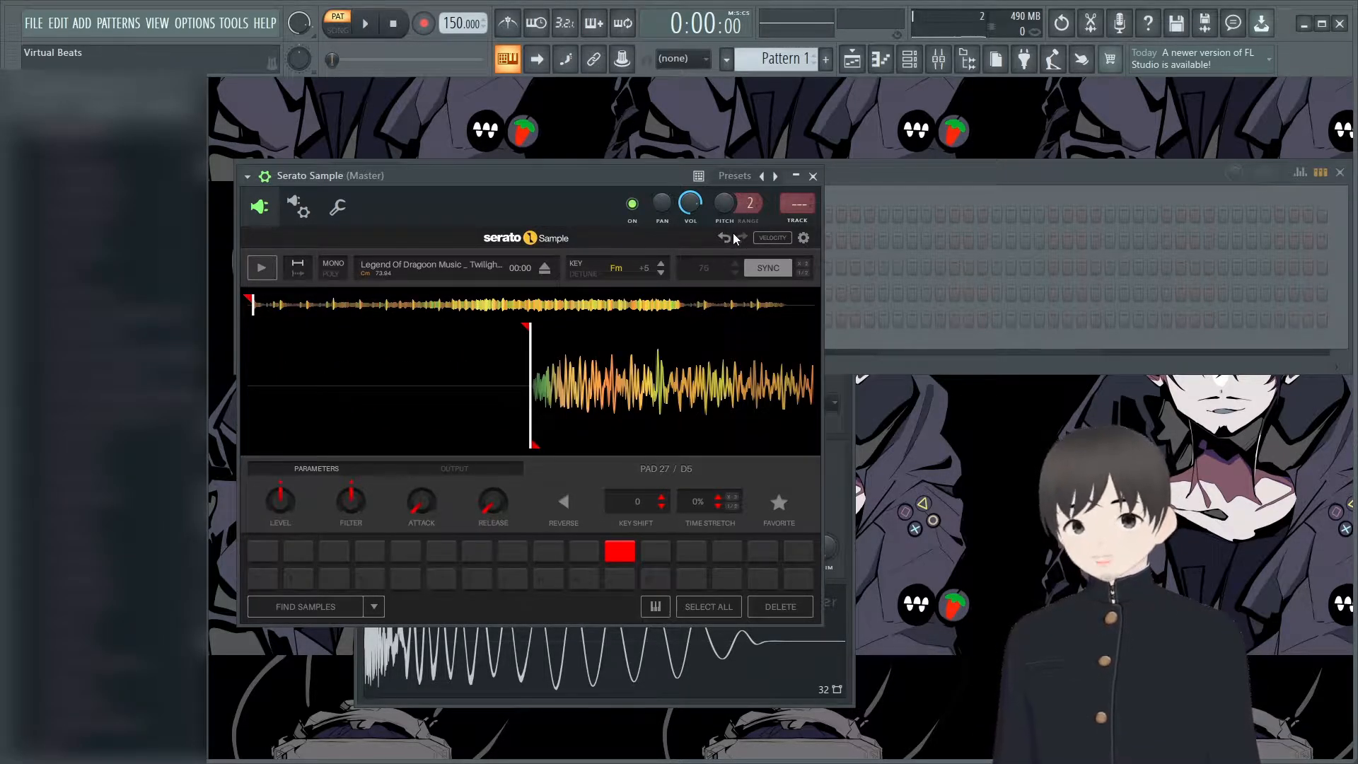
- Set the sample's key shift to +1 (C#m), audition the D5 cue and close Serato Sample
scroll(664, 273, "up", 1)
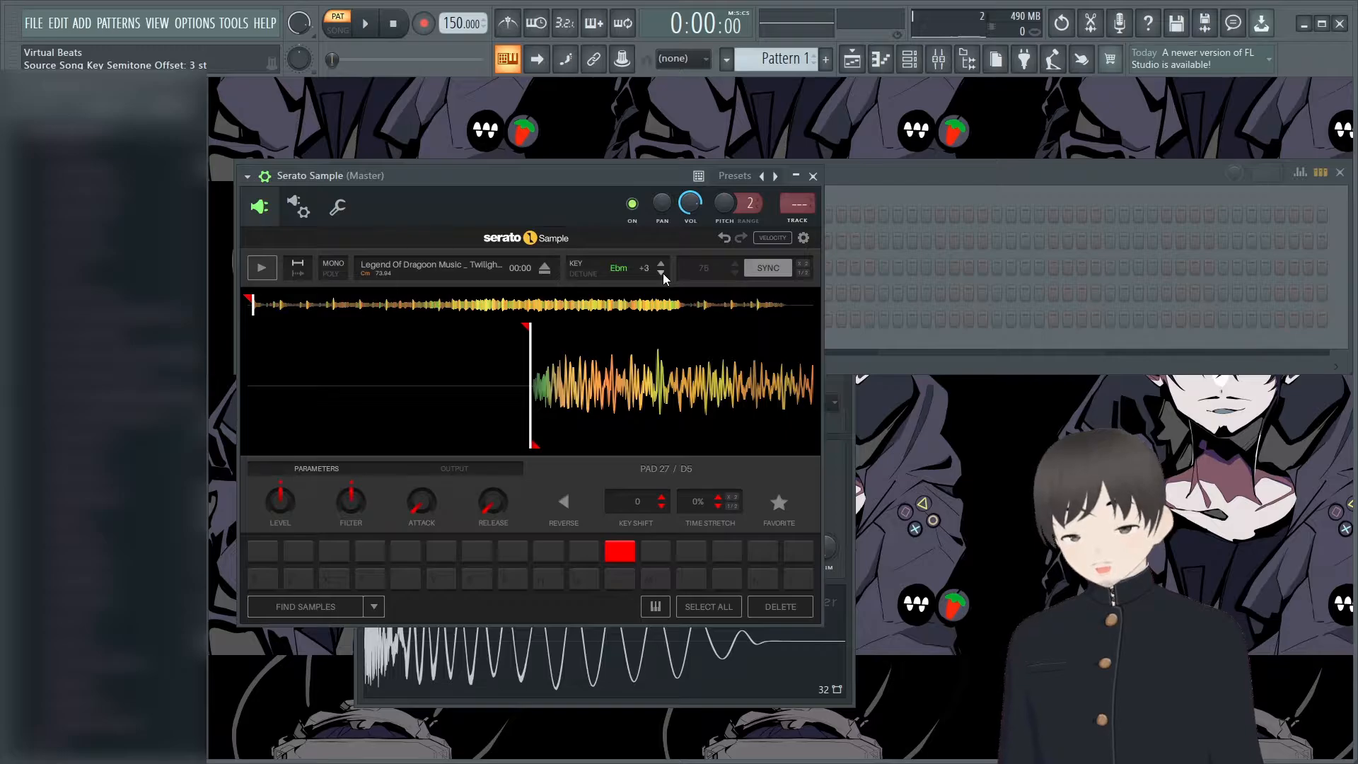
scroll(664, 273, "down", 2)
key("x")
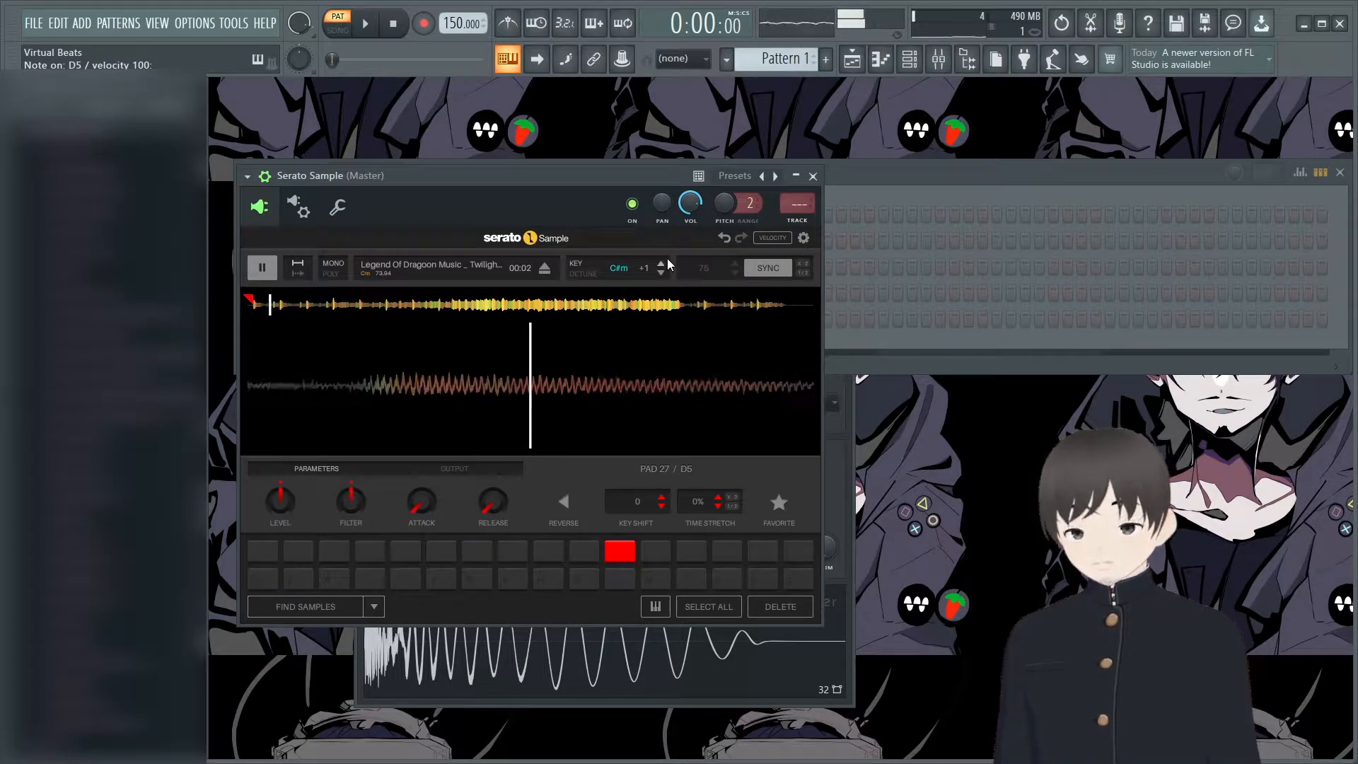
left_click(813, 176)
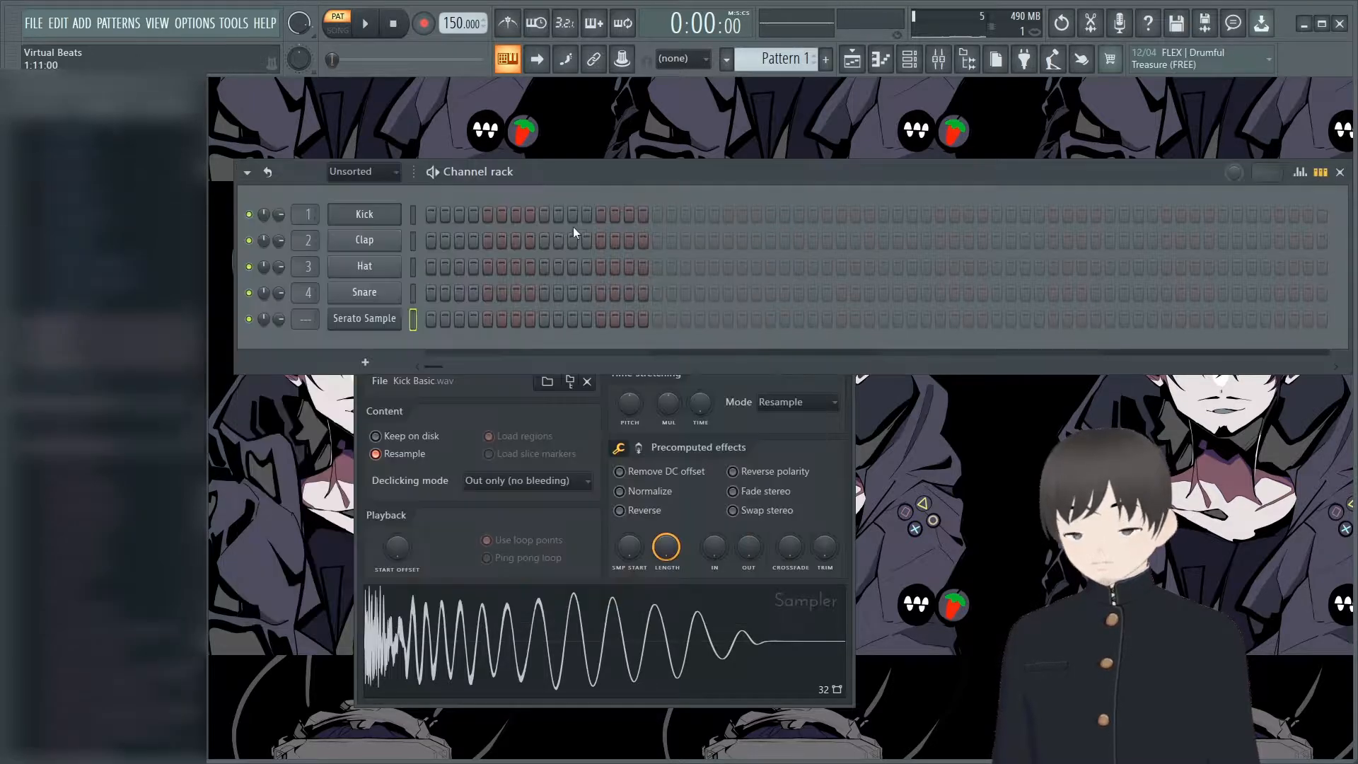
- In Serato Sample's piano roll, draw a D5 note spanning bars 1 to 4 and play the pattern
right_click(364, 318)
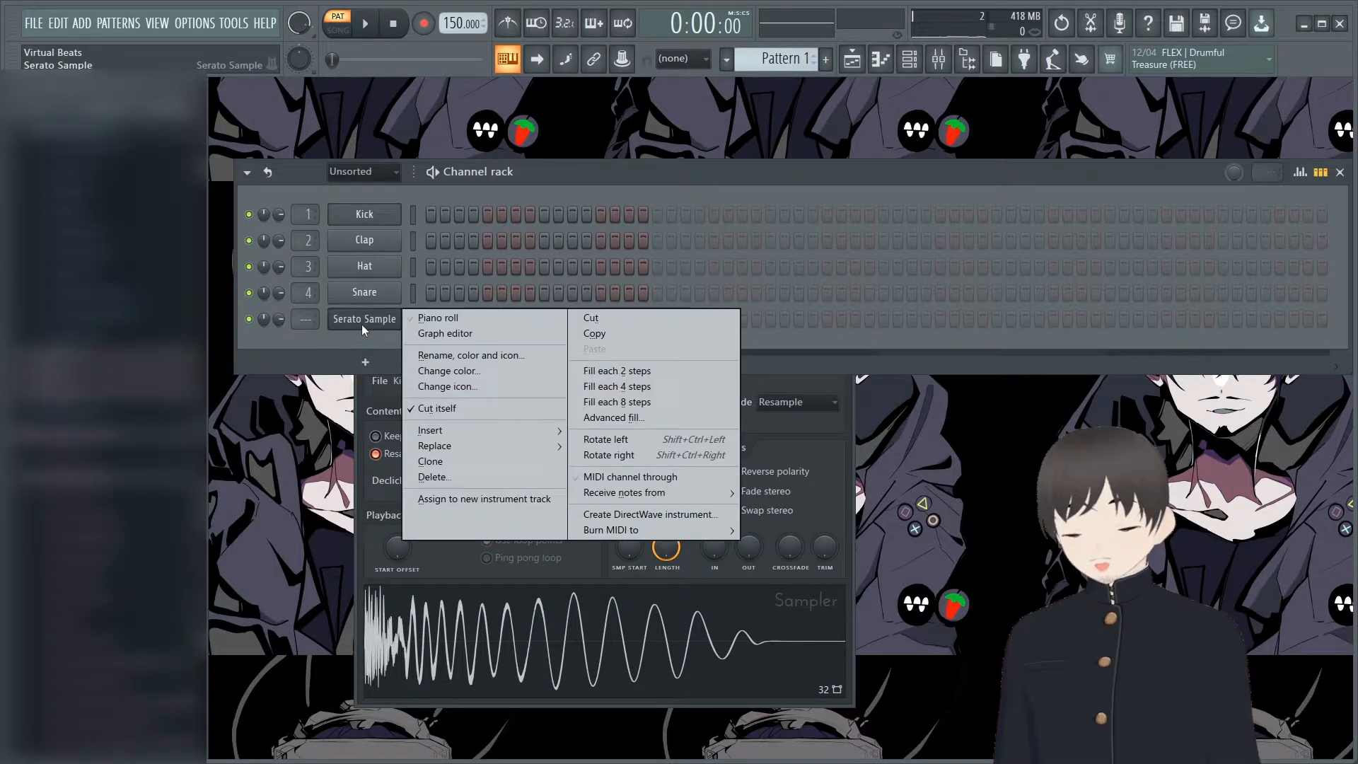
left_click(425, 316)
scroll(328, 307, "down", 9)
left_click(304, 198)
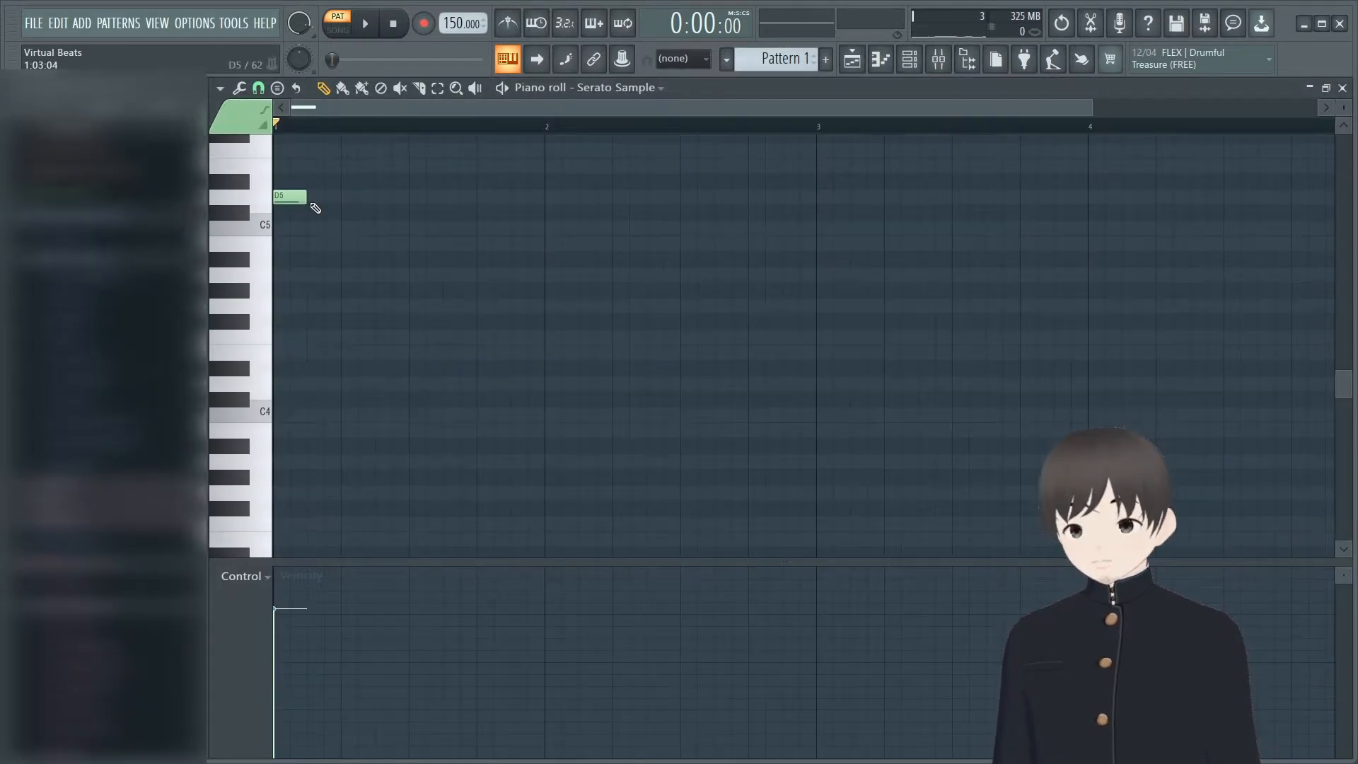
left_click_drag(1091, 102, 958, 103)
left_click_drag(305, 198, 1088, 197)
key("space")
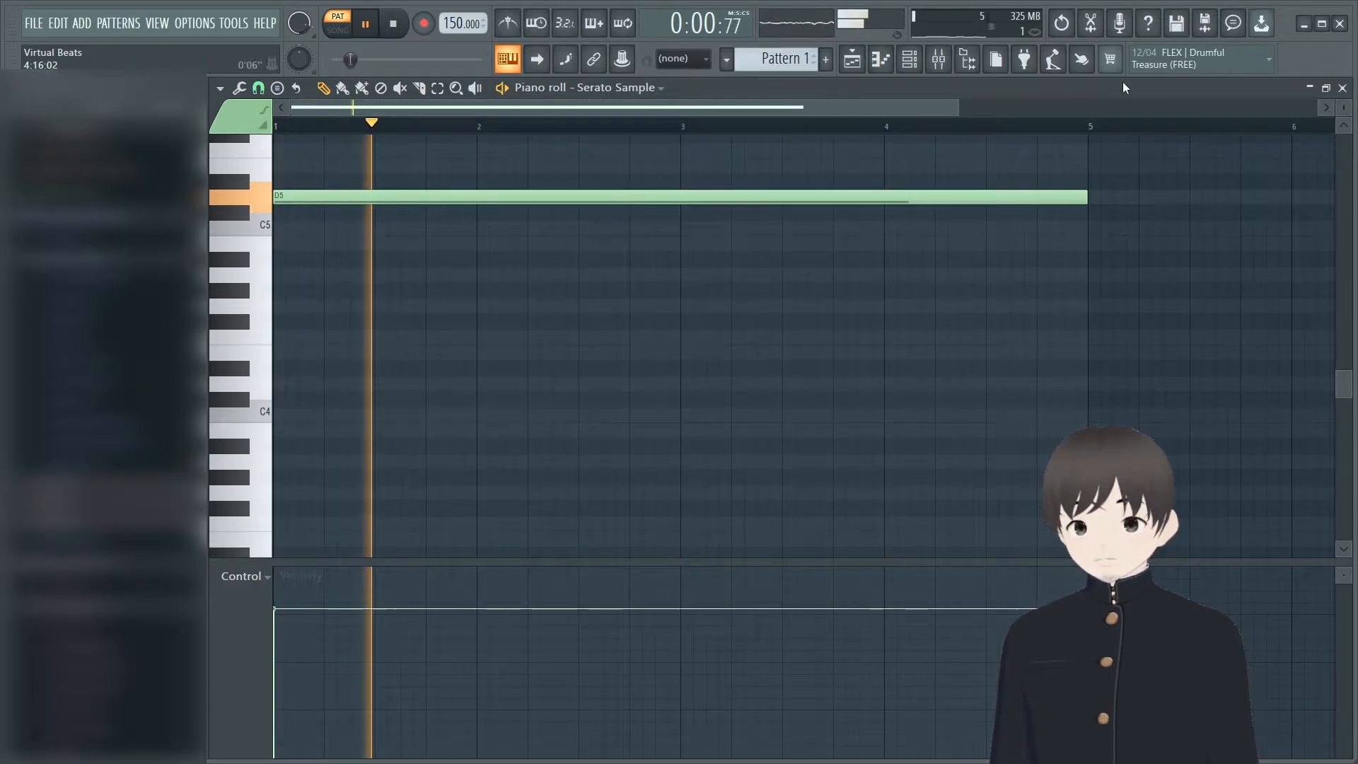
- Close the piano roll and the Kick sampler window, leaving only the Channel rack open
left_click(1342, 88)
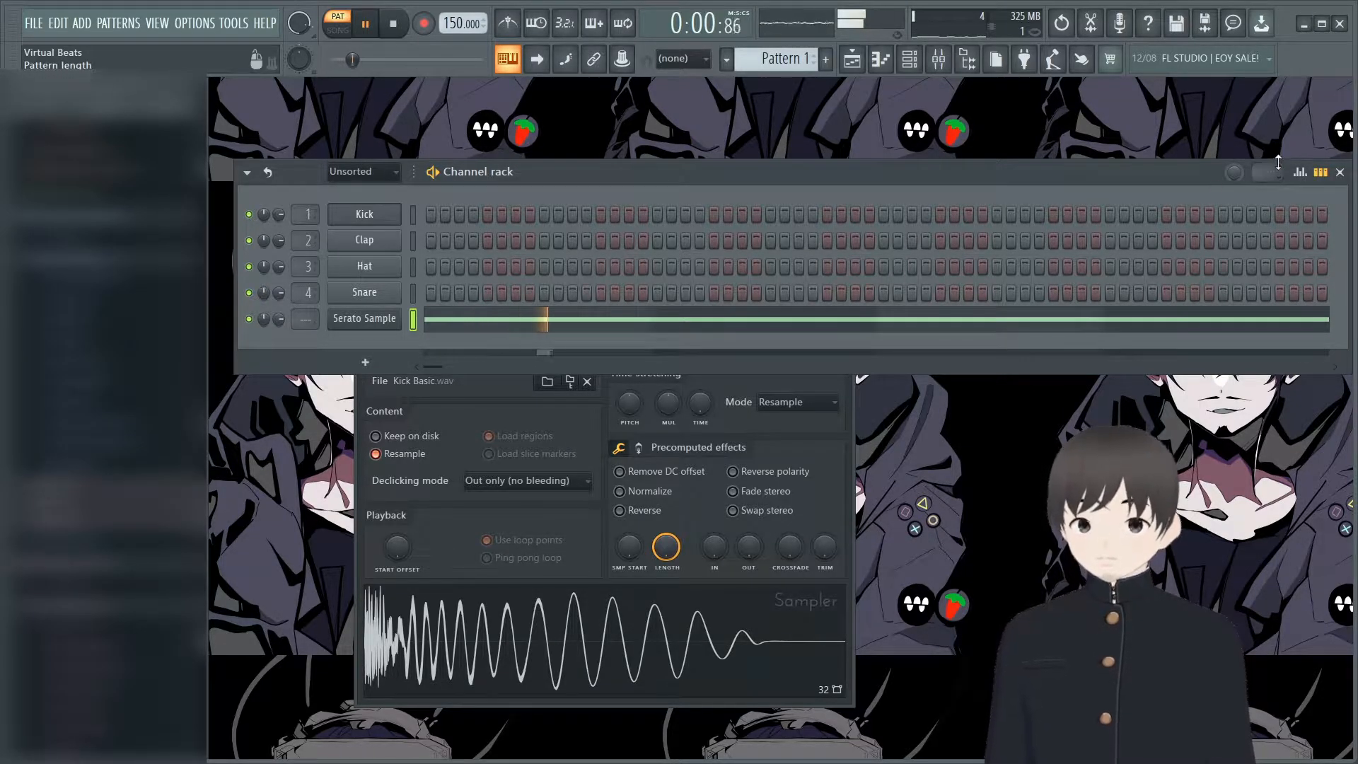
left_click(777, 382)
left_click(840, 312)
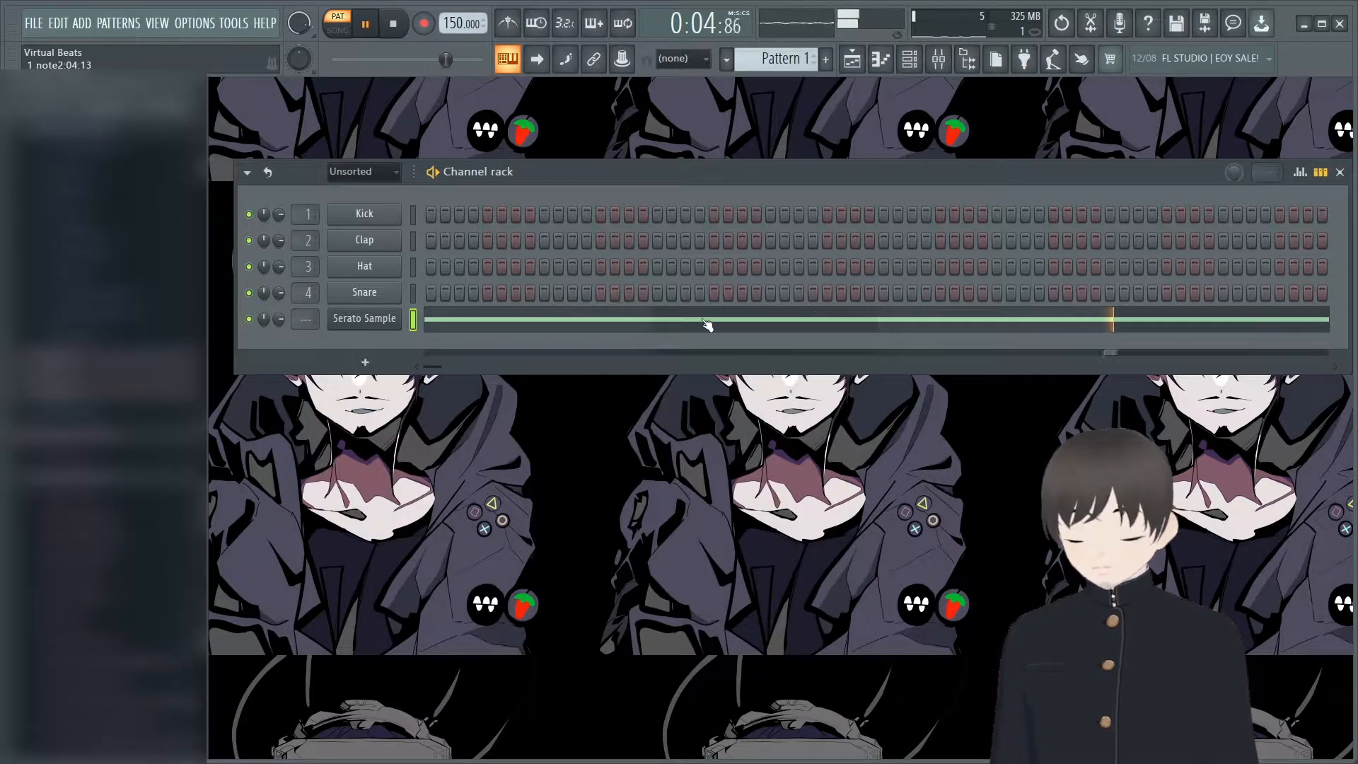
- Stop playback and try a pattern length of 62 steps before restoring it to 64
key("space")
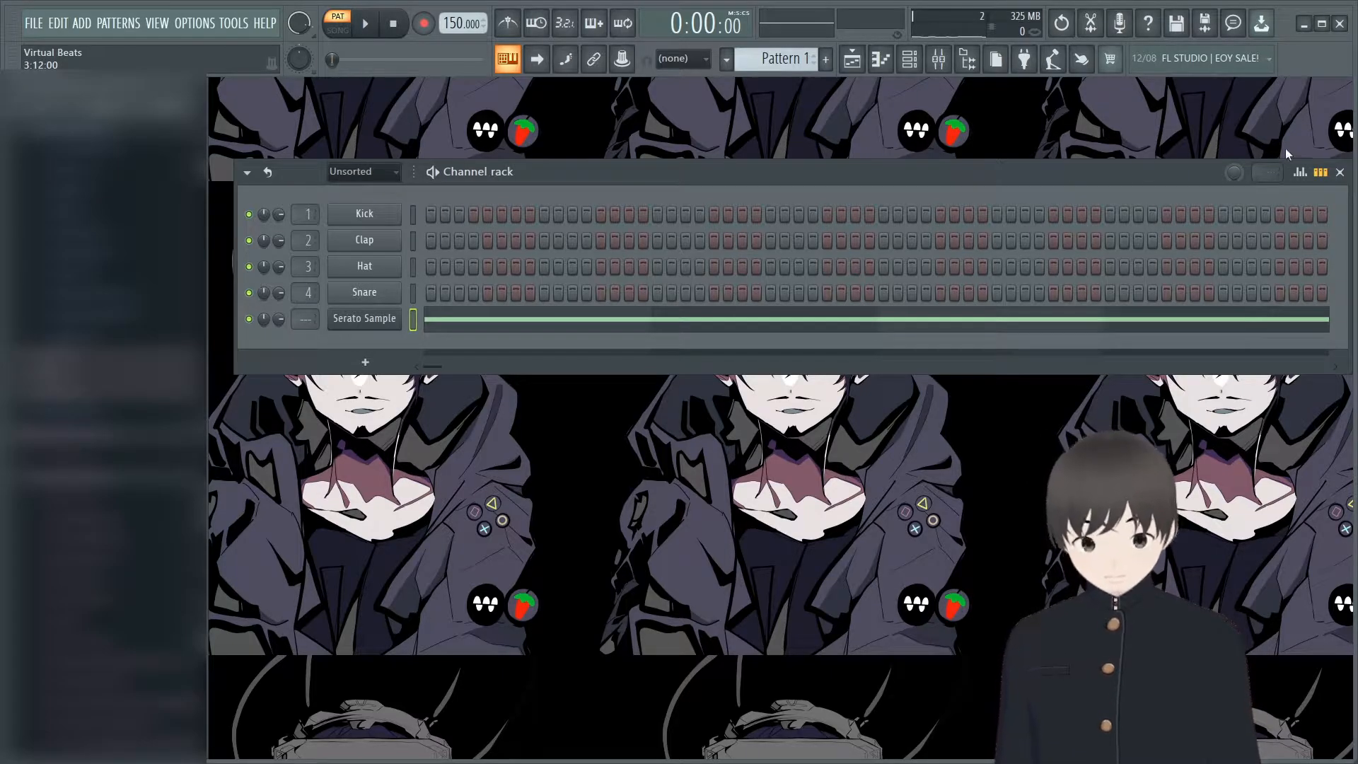
scroll(1268, 172, "down", 2)
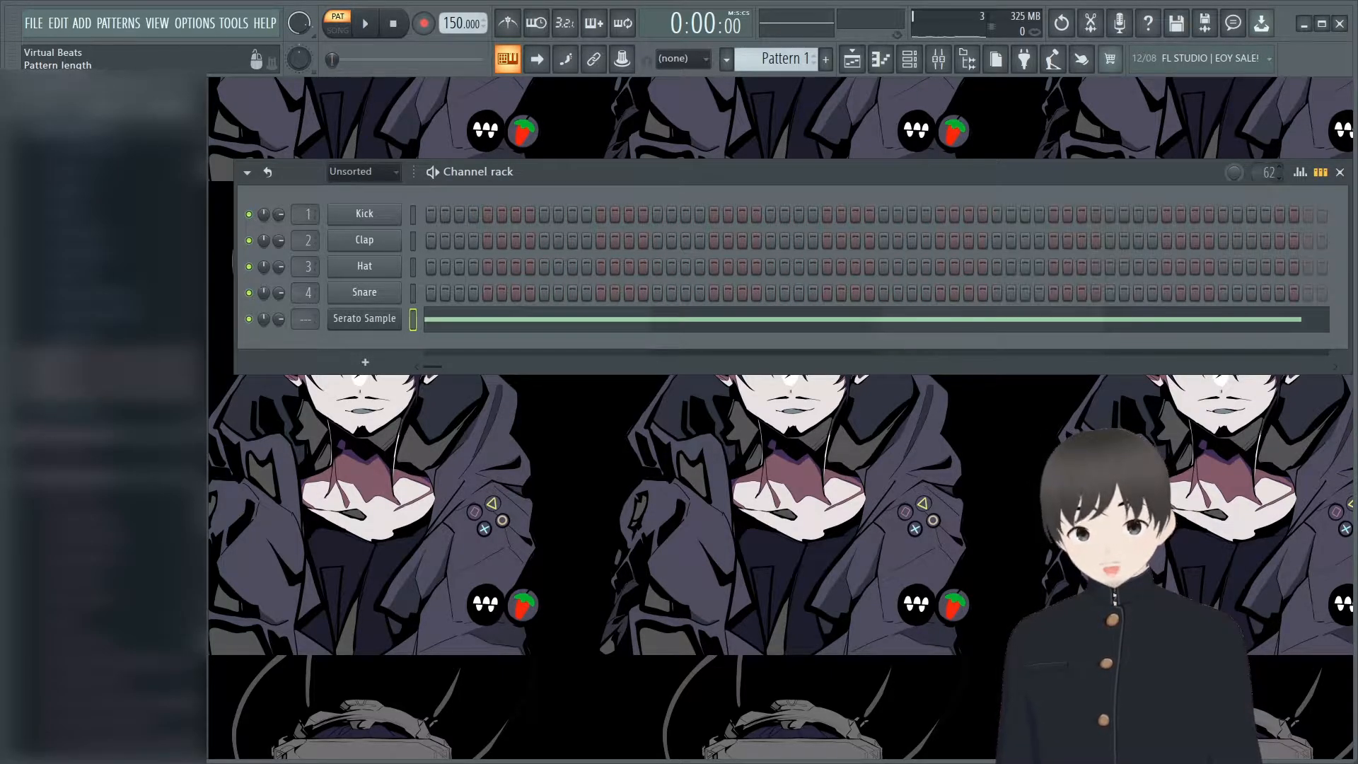
scroll(1267, 172, "up", 2)
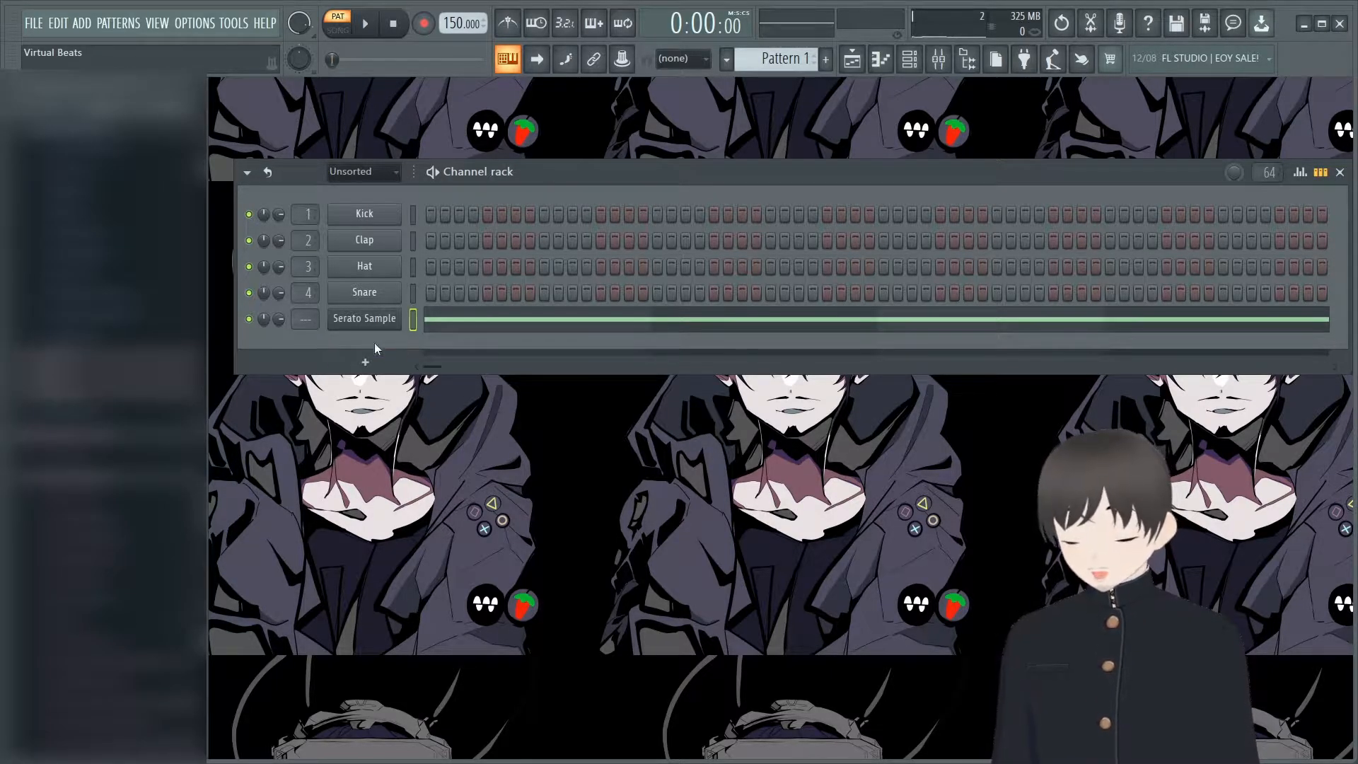
- Look through the sample folders in the browser for drum sounds
scroll(82, 335, "up", 2)
scroll(81, 335, "down", 1)
scroll(81, 335, "up", 1)
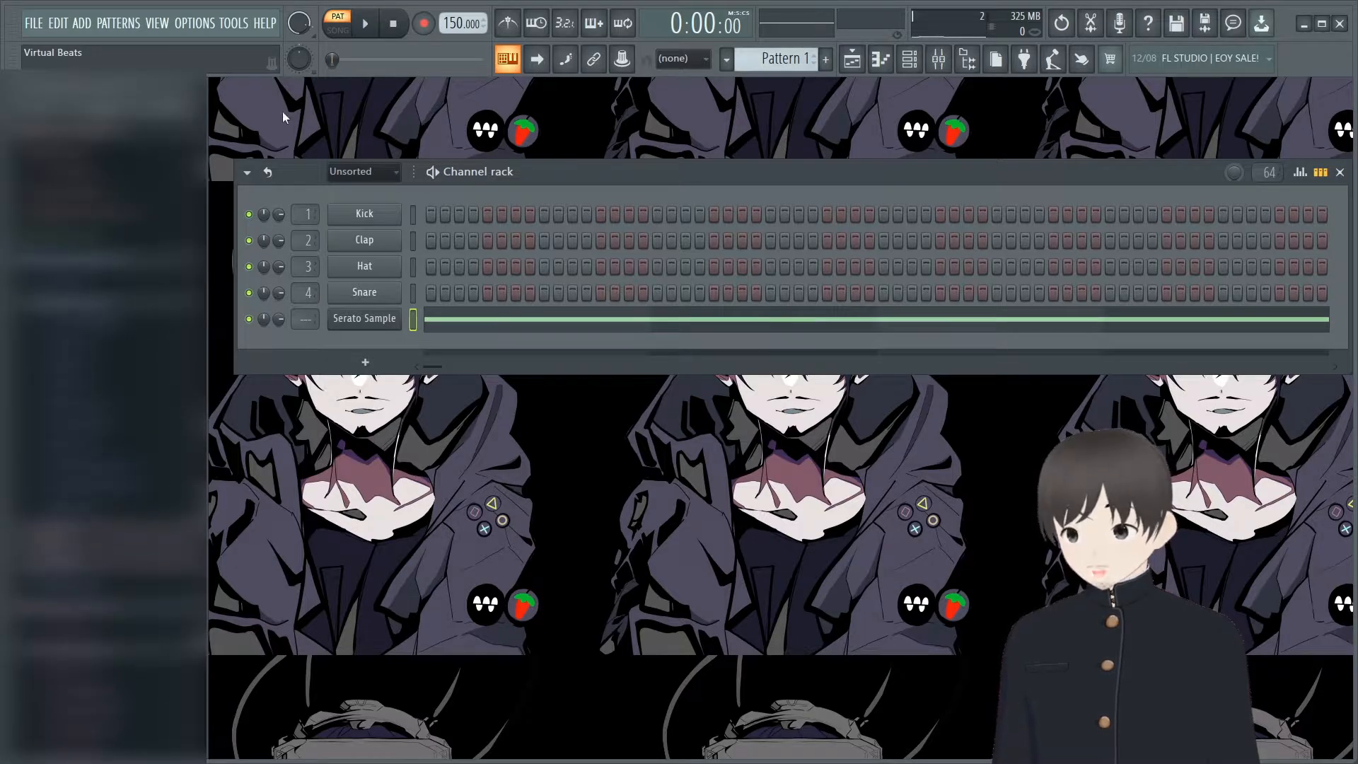
scroll(109, 245, "down", 5)
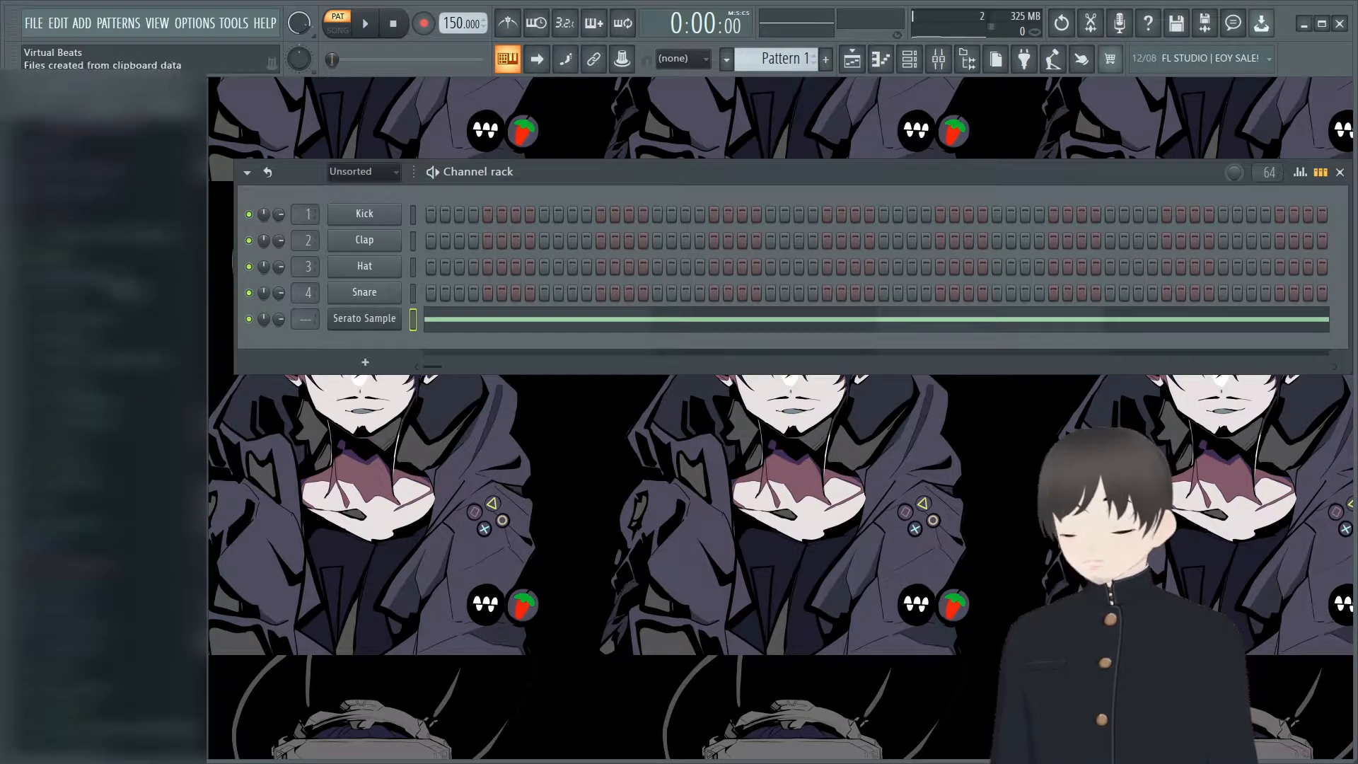
left_click(96, 363)
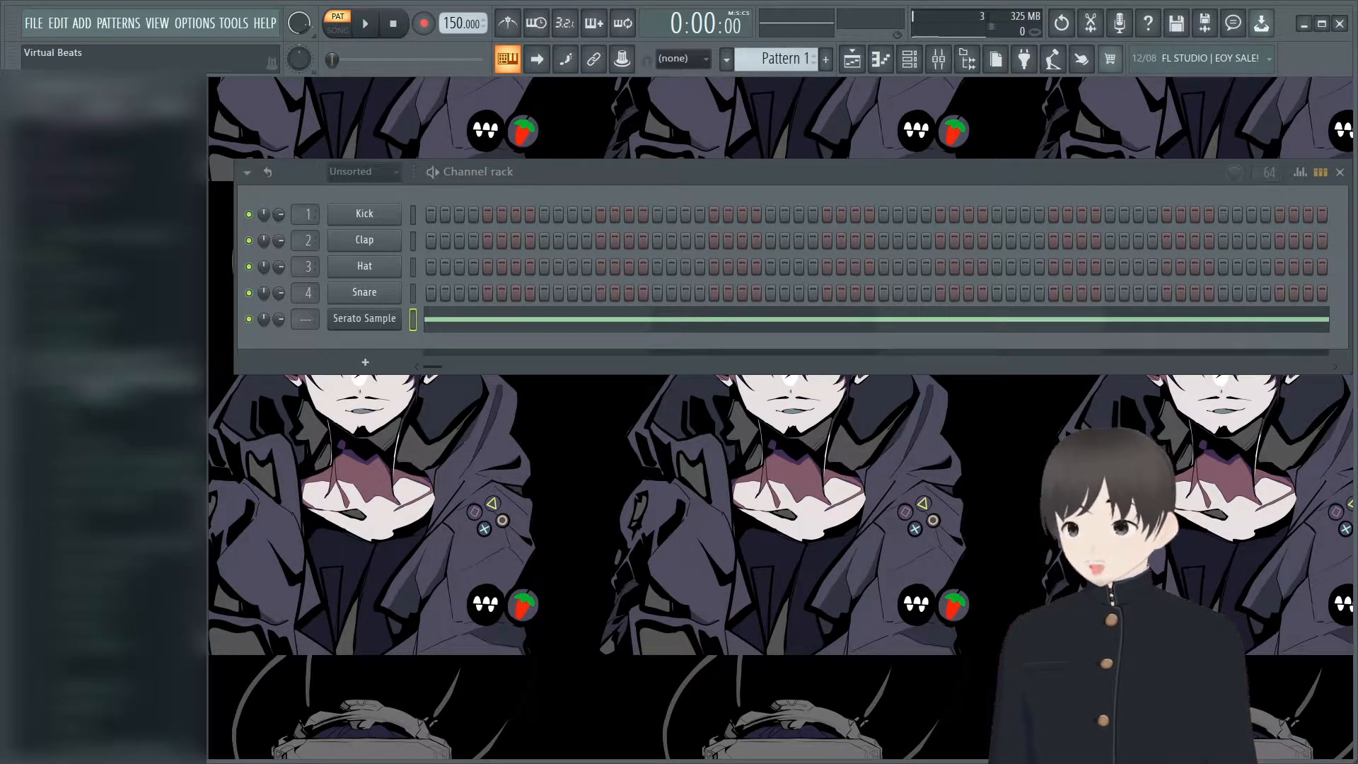
left_click(96, 384)
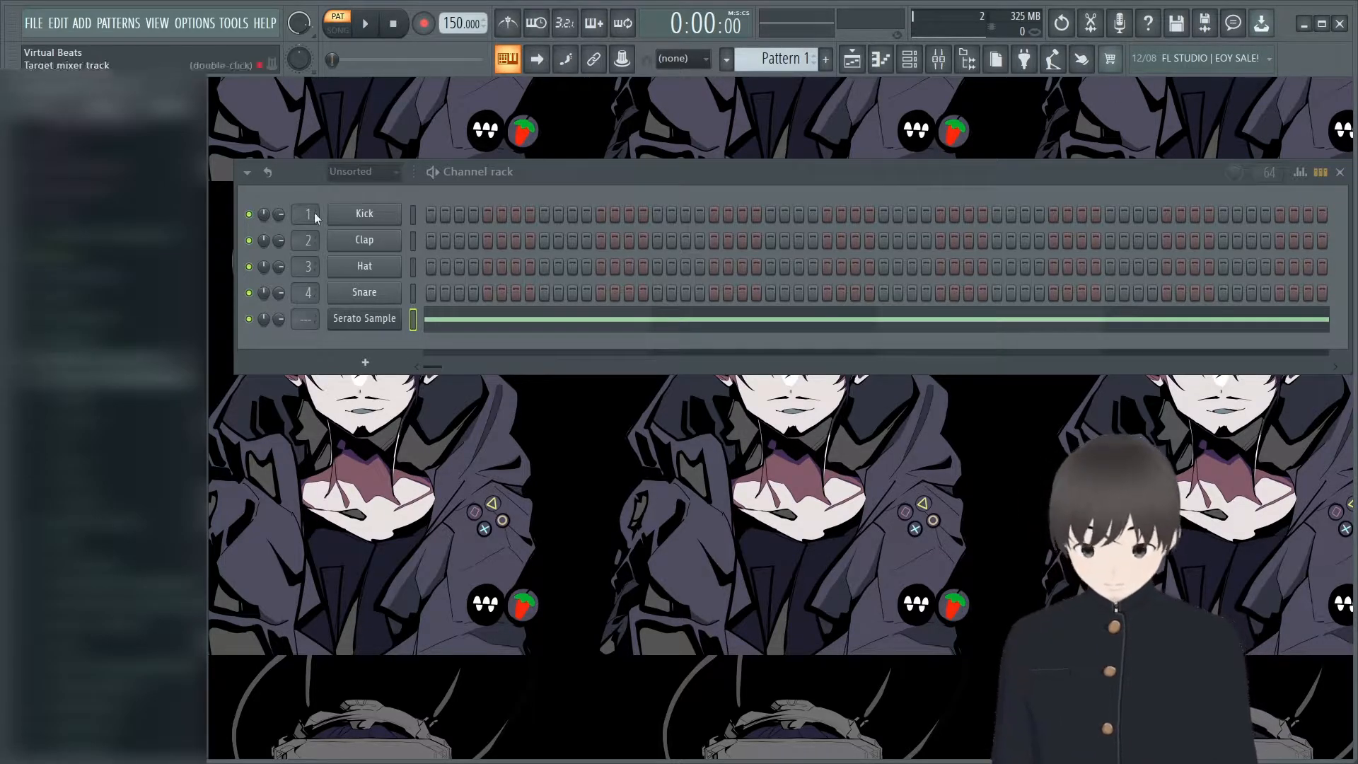
- Play the pattern and lower the Serato Sample channel's volume
left_click(375, 27)
left_click_drag(278, 319, 278, 340)
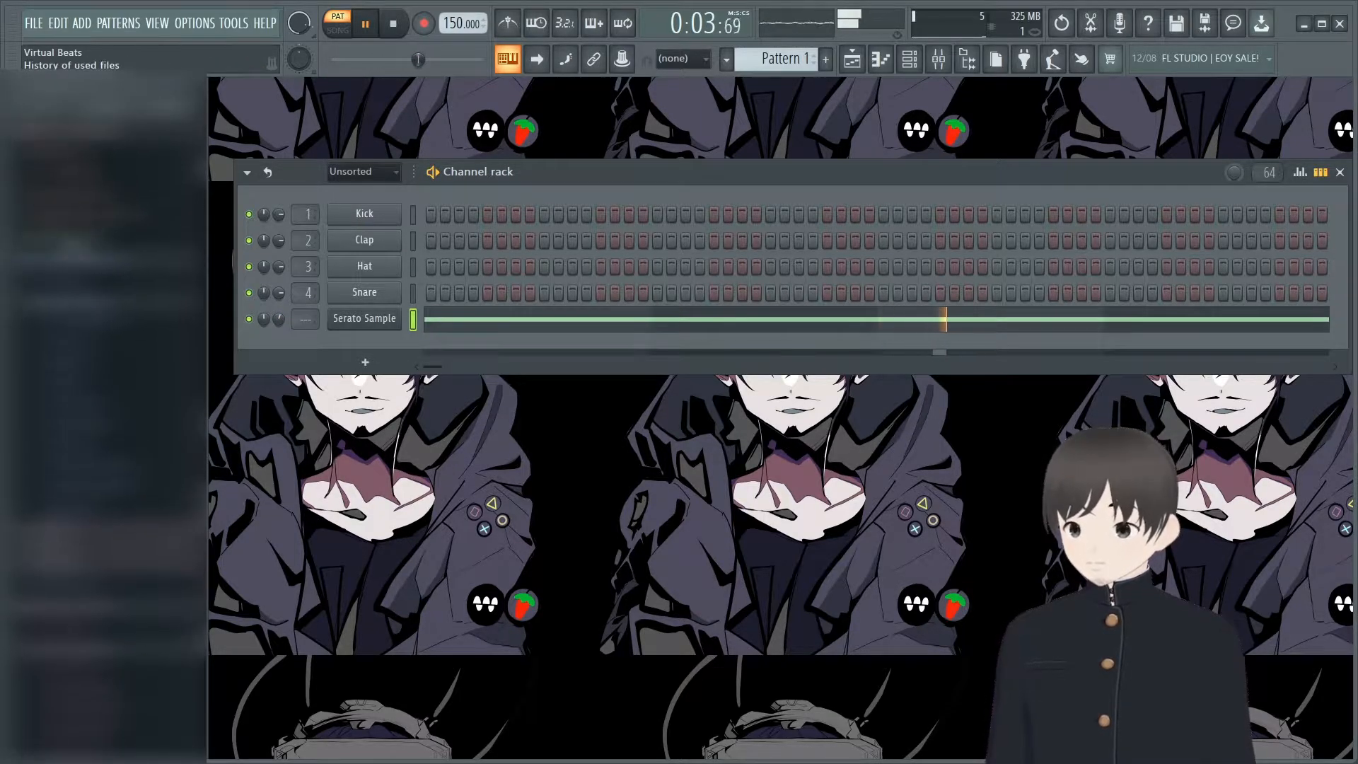
- Find the Music Hat sample in the browser's folders and load it into the Hat channel
left_click(118, 139)
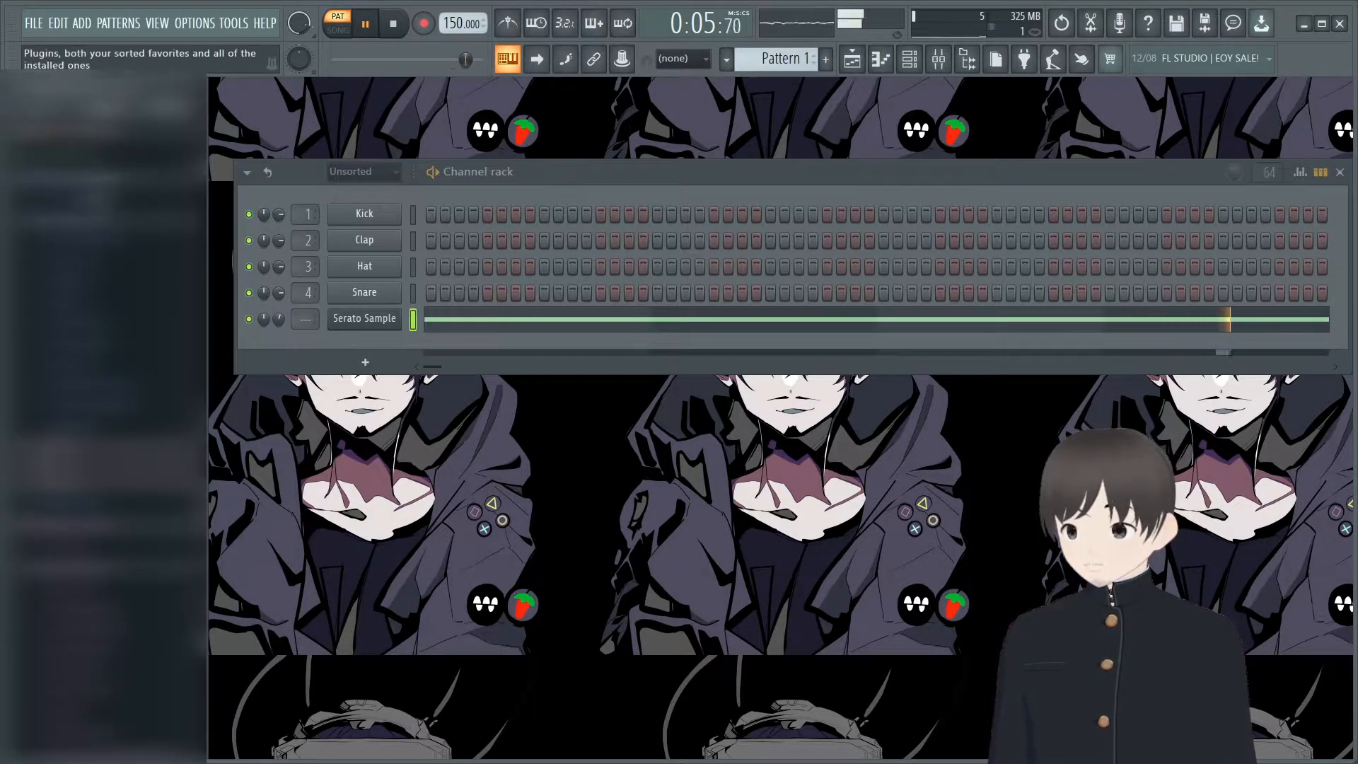
left_click(99, 195)
key("space")
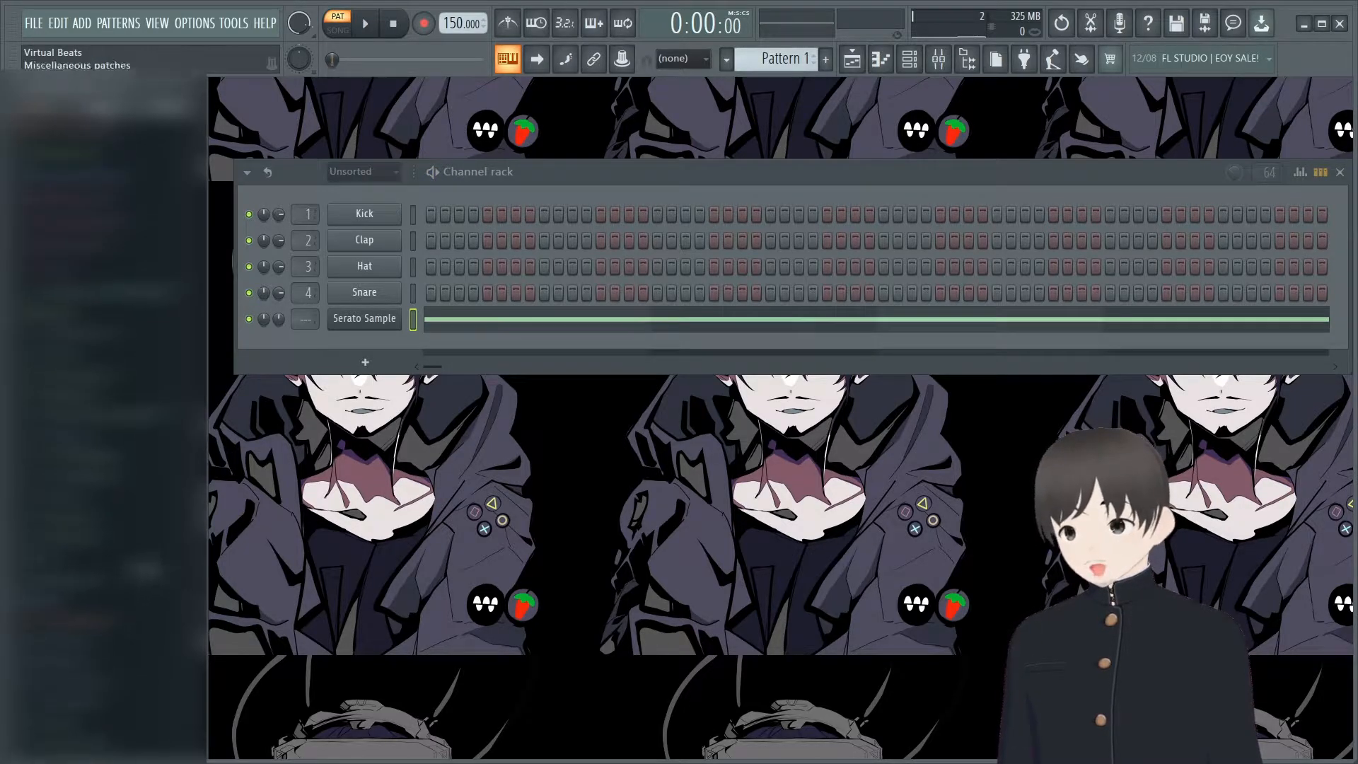
left_click(112, 417)
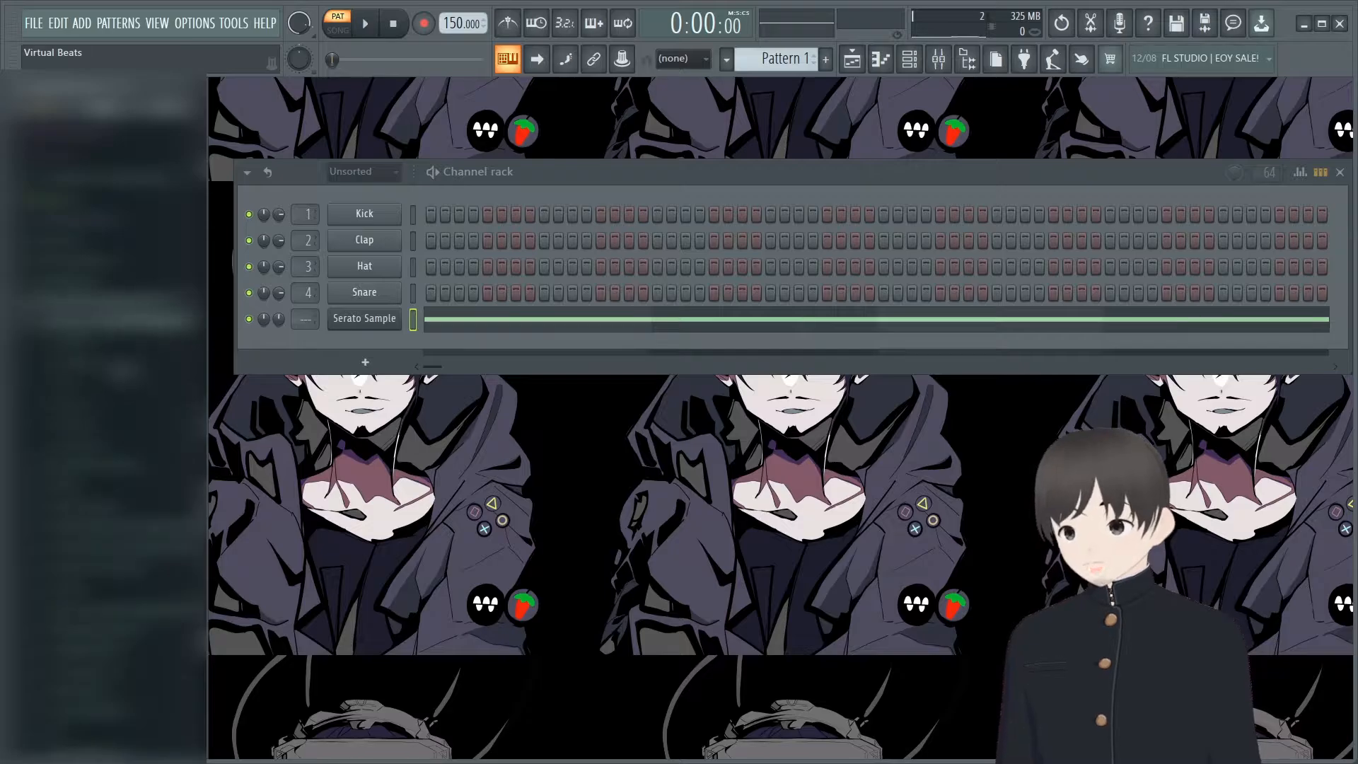
left_click(121, 370)
key("space")
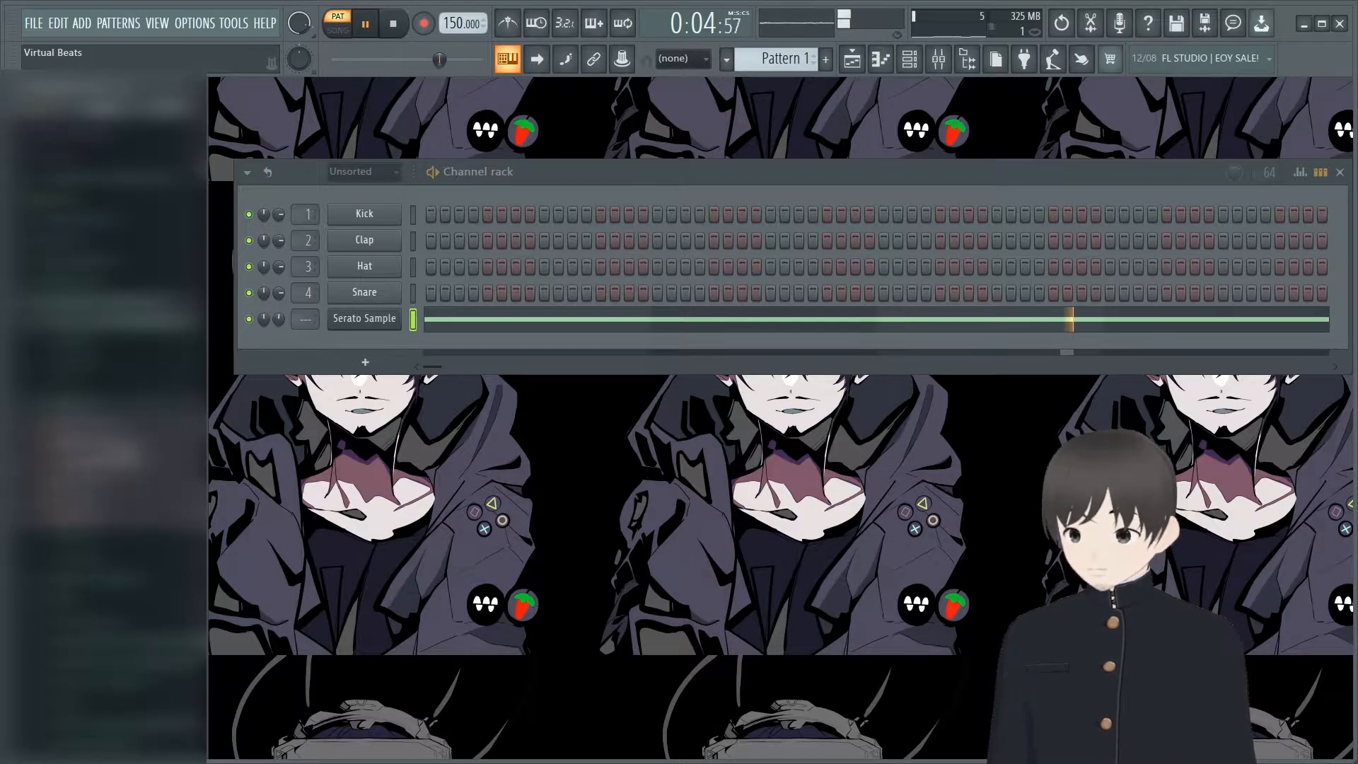
left_click_drag(113, 450, 372, 275)
- Stop playback, load Music Hat onto the same channel again and close its sampler window
right_click(371, 277)
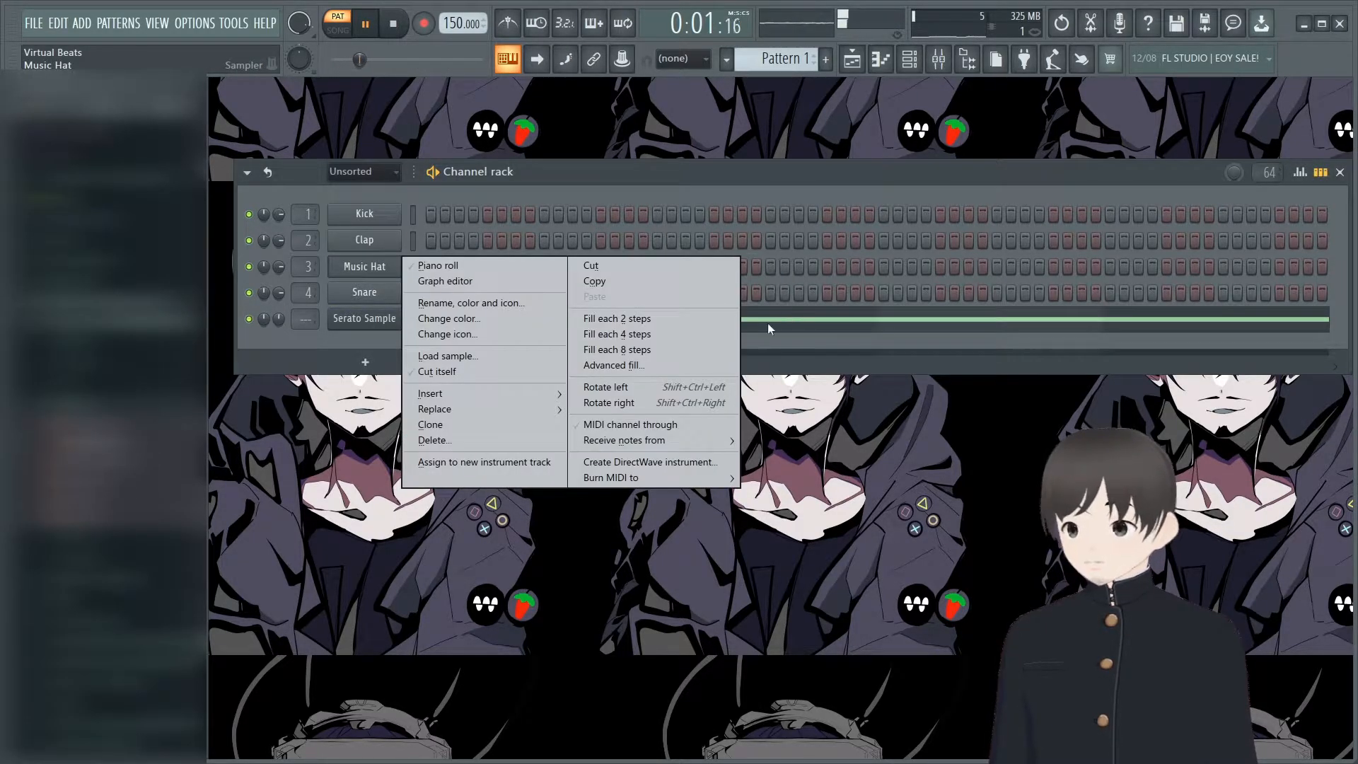
left_click(541, 194)
key("space")
left_click_drag(86, 450, 391, 272)
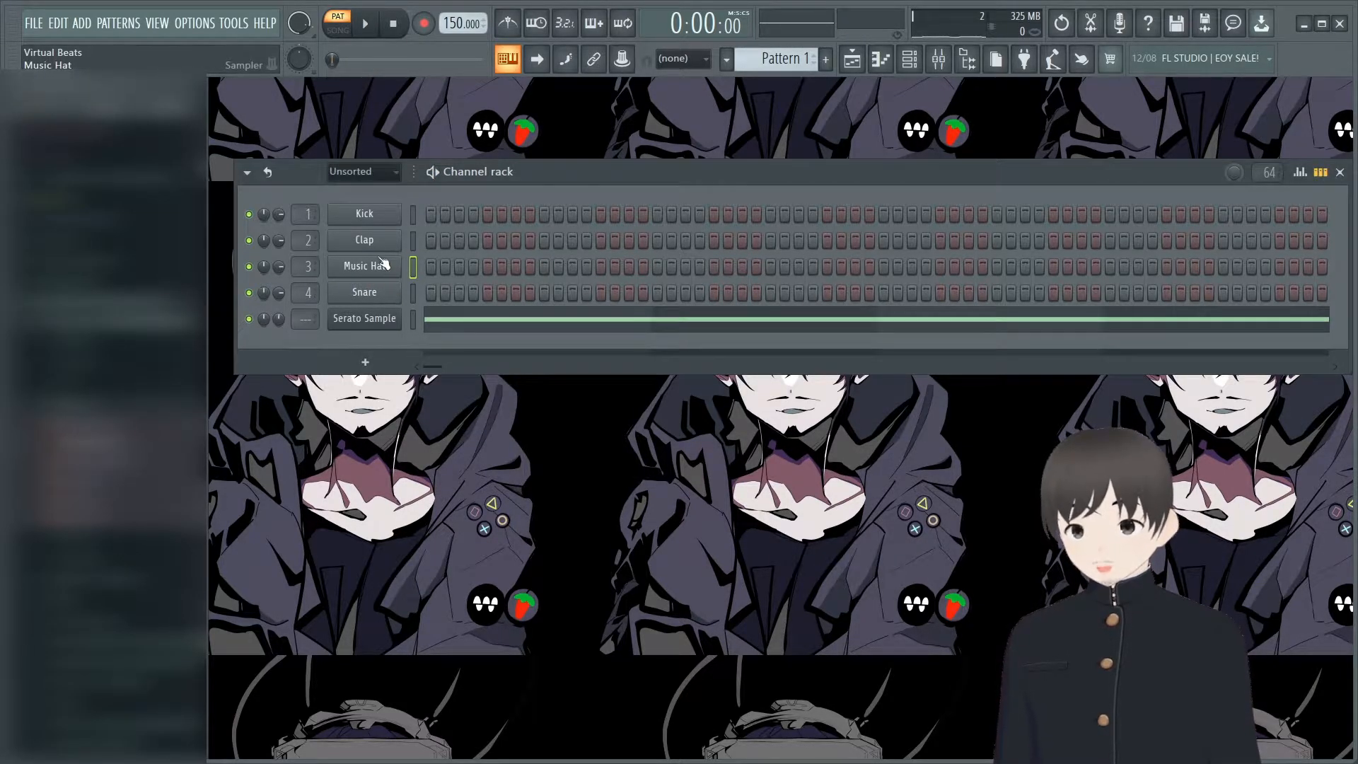
left_click(384, 264)
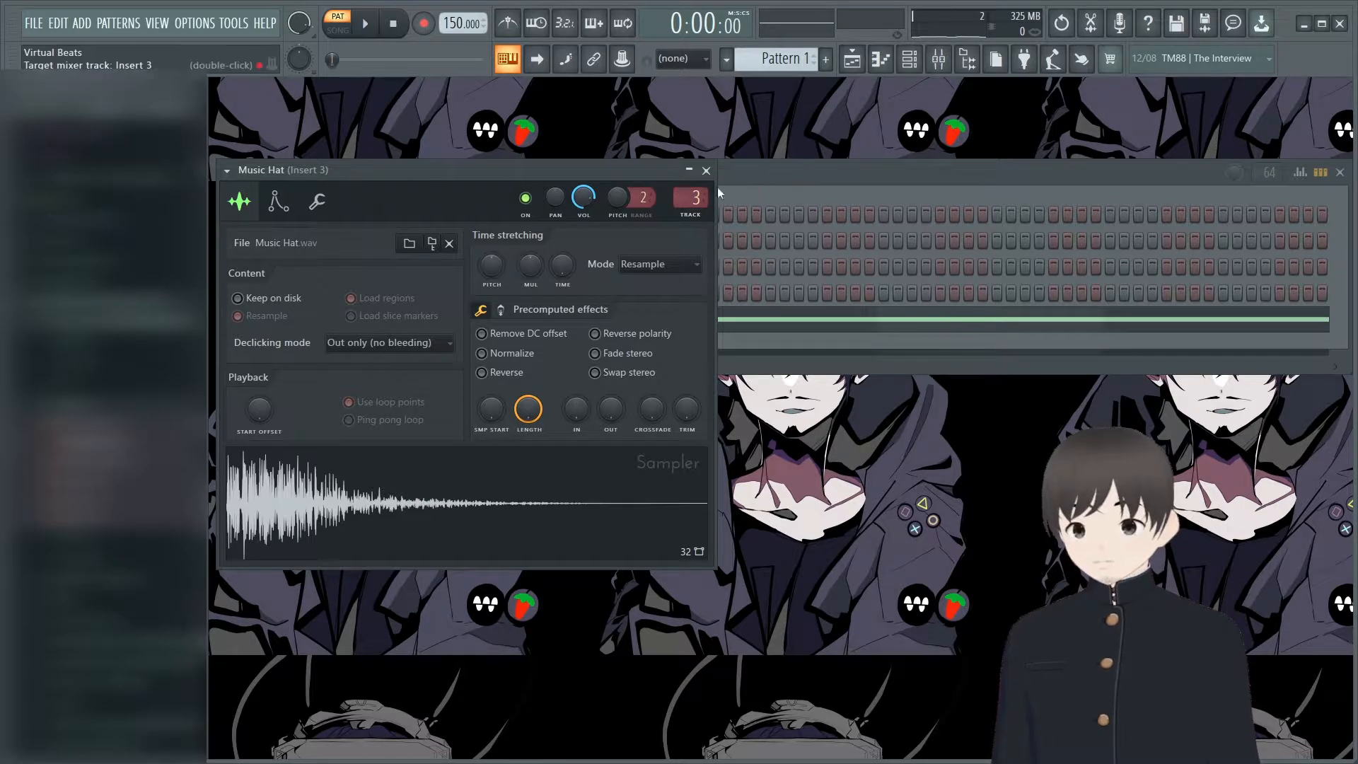
left_click(706, 171)
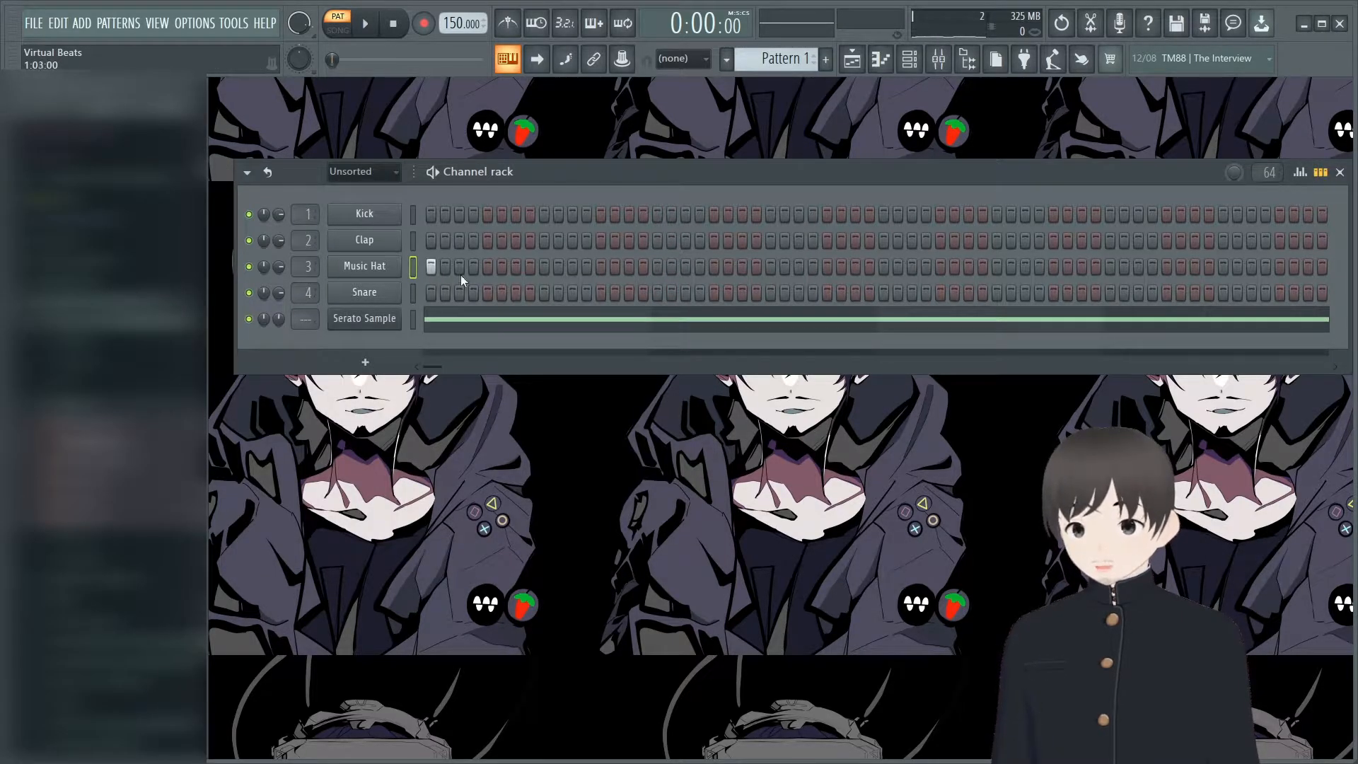
- Place a few Music Hat hits by hand and try filling the channel every 2 steps, playing the pattern
left_click(459, 267)
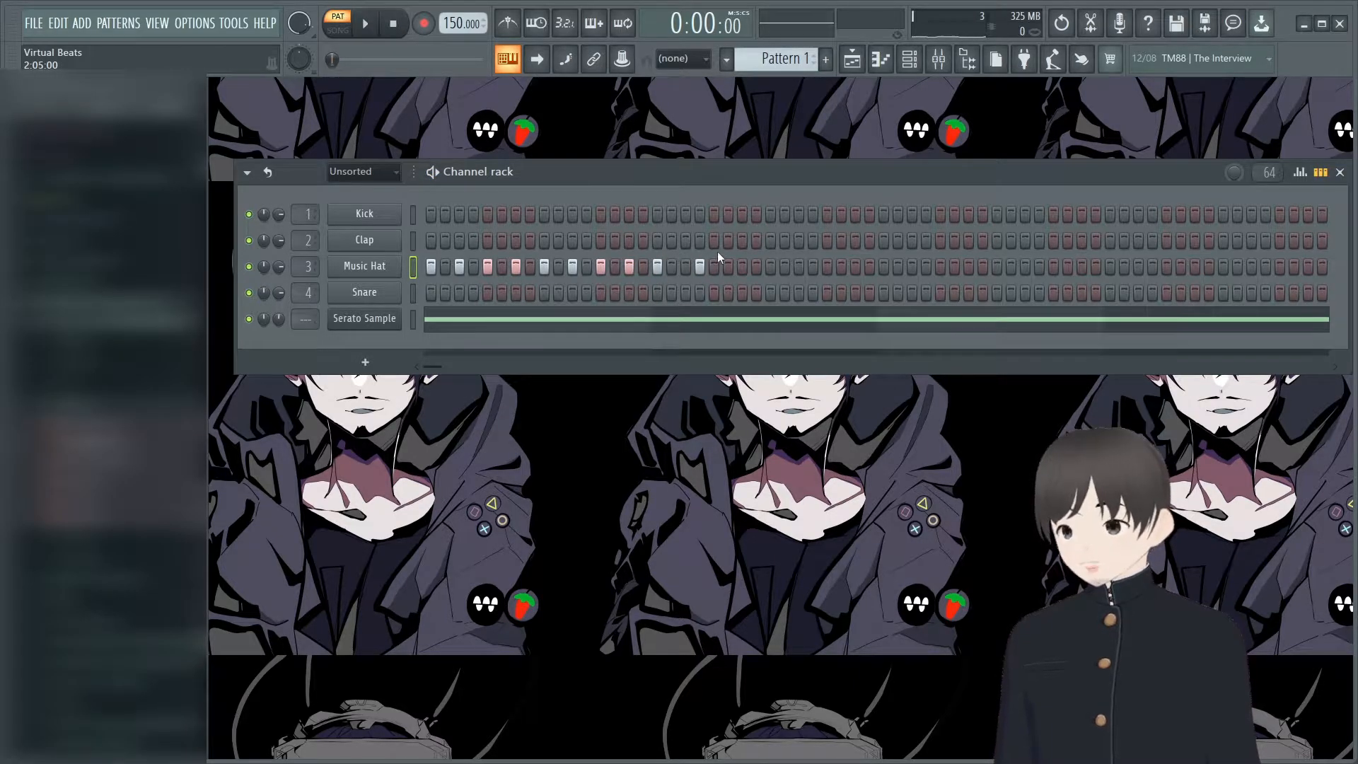
right_click(375, 286)
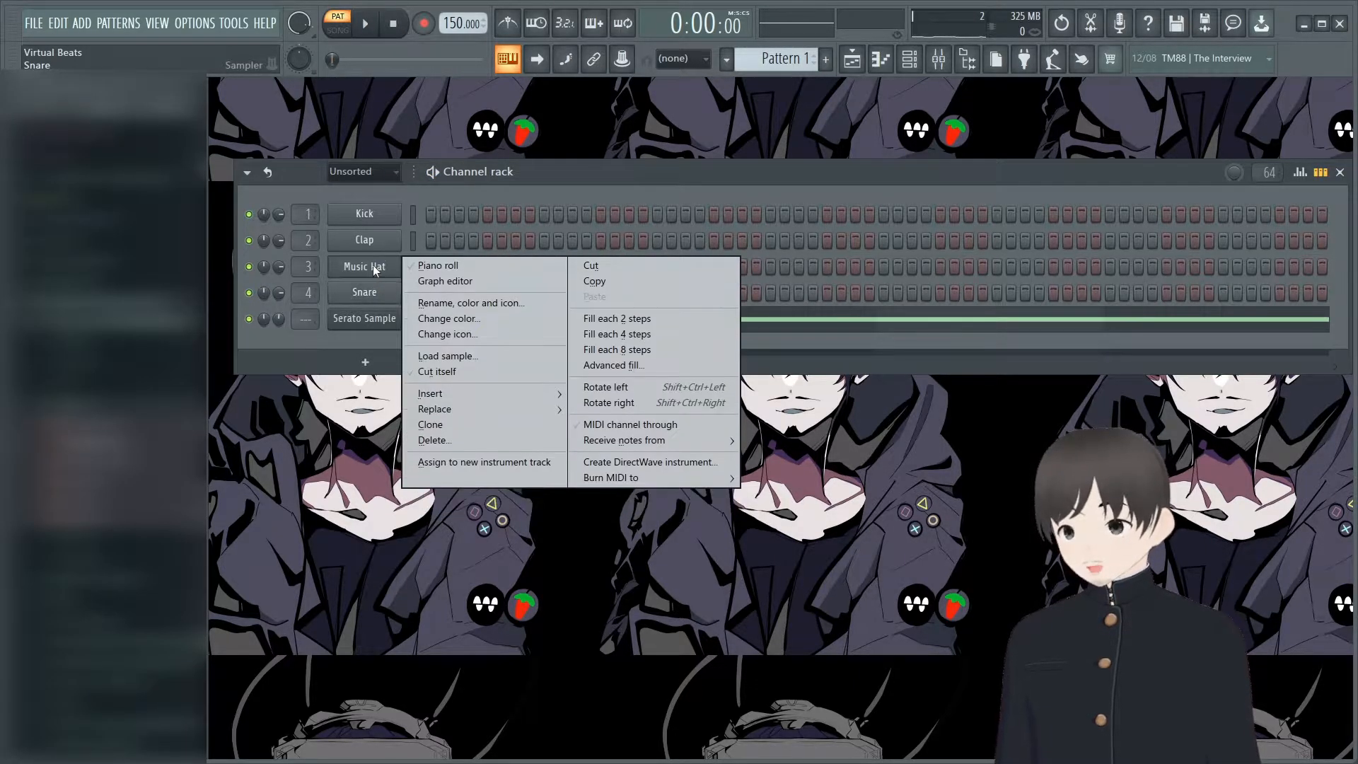
left_click(649, 320)
key("space")
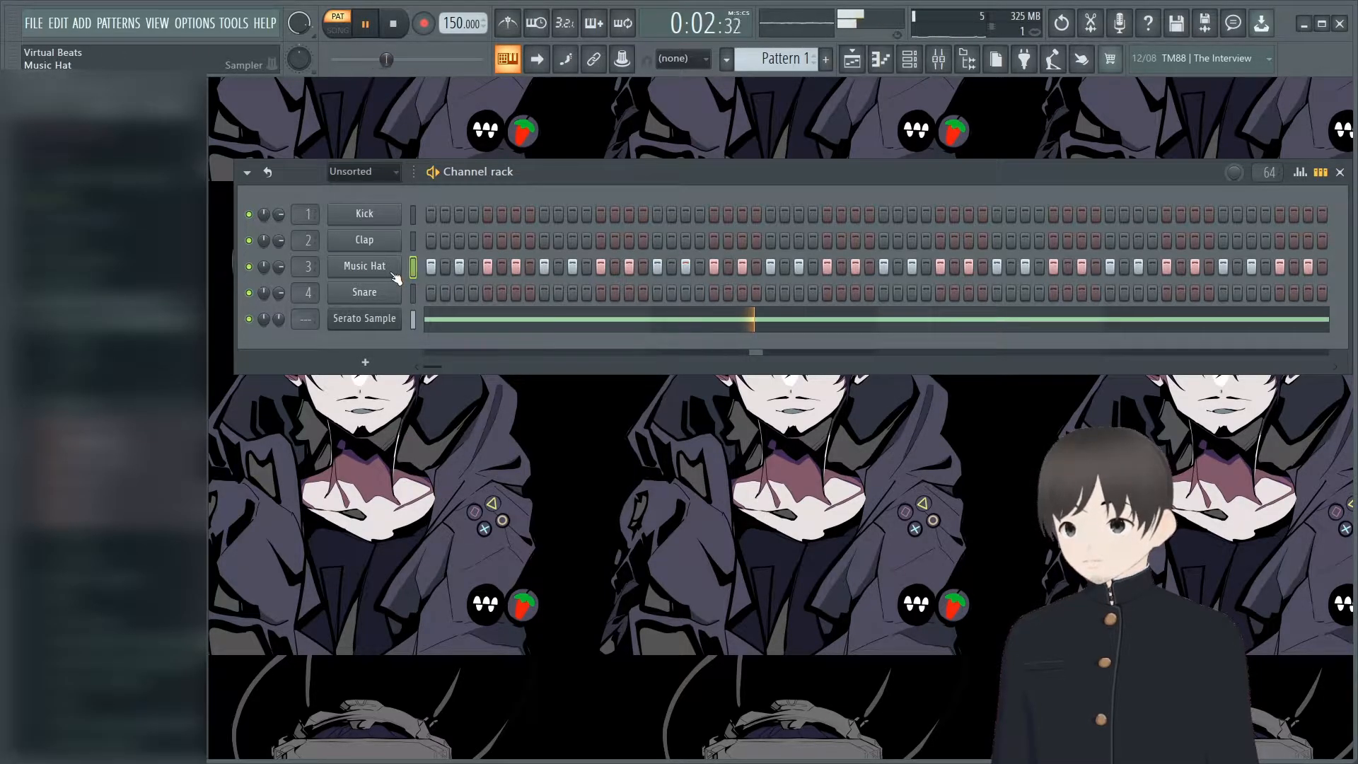
key("space")
- Try filling the Music Hat channel every 4 steps and play the pattern briefly
right_click(394, 275)
left_click(647, 337)
key("space")
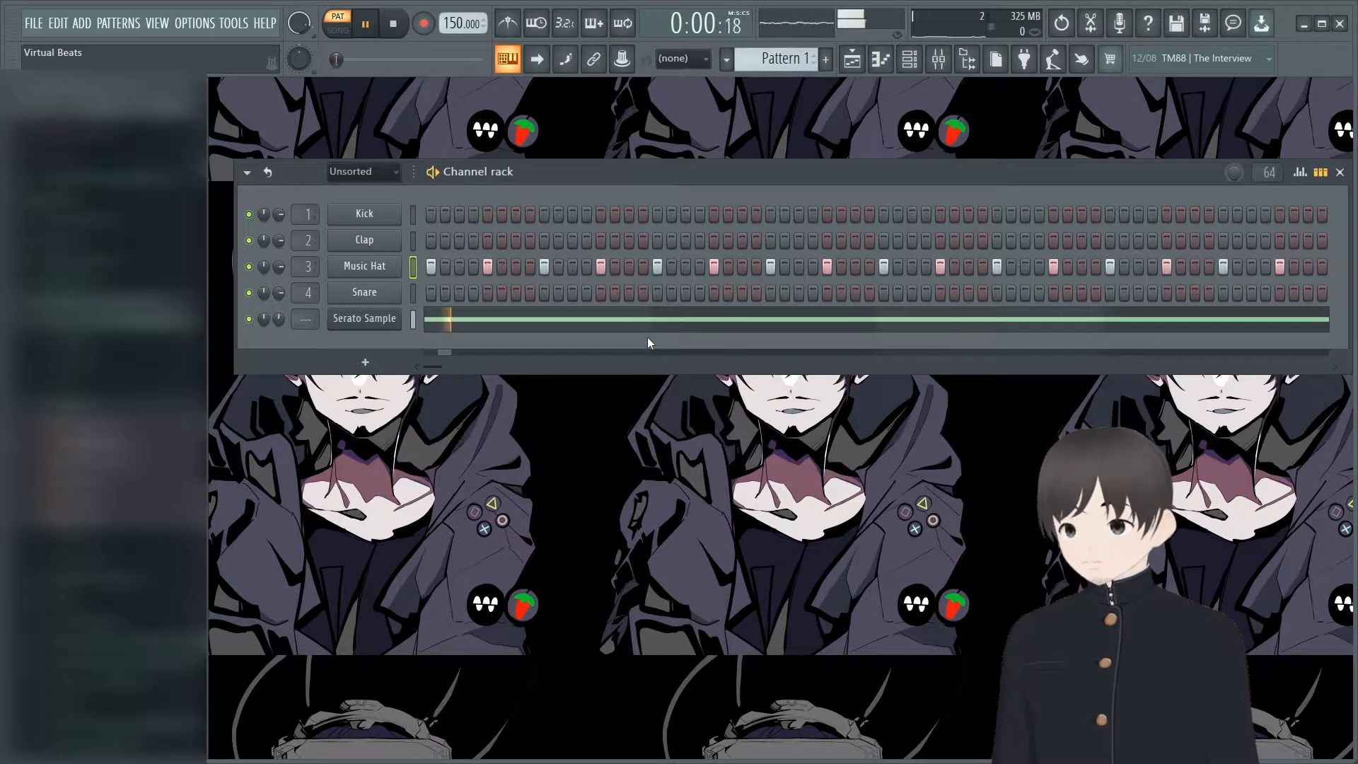
key("space")
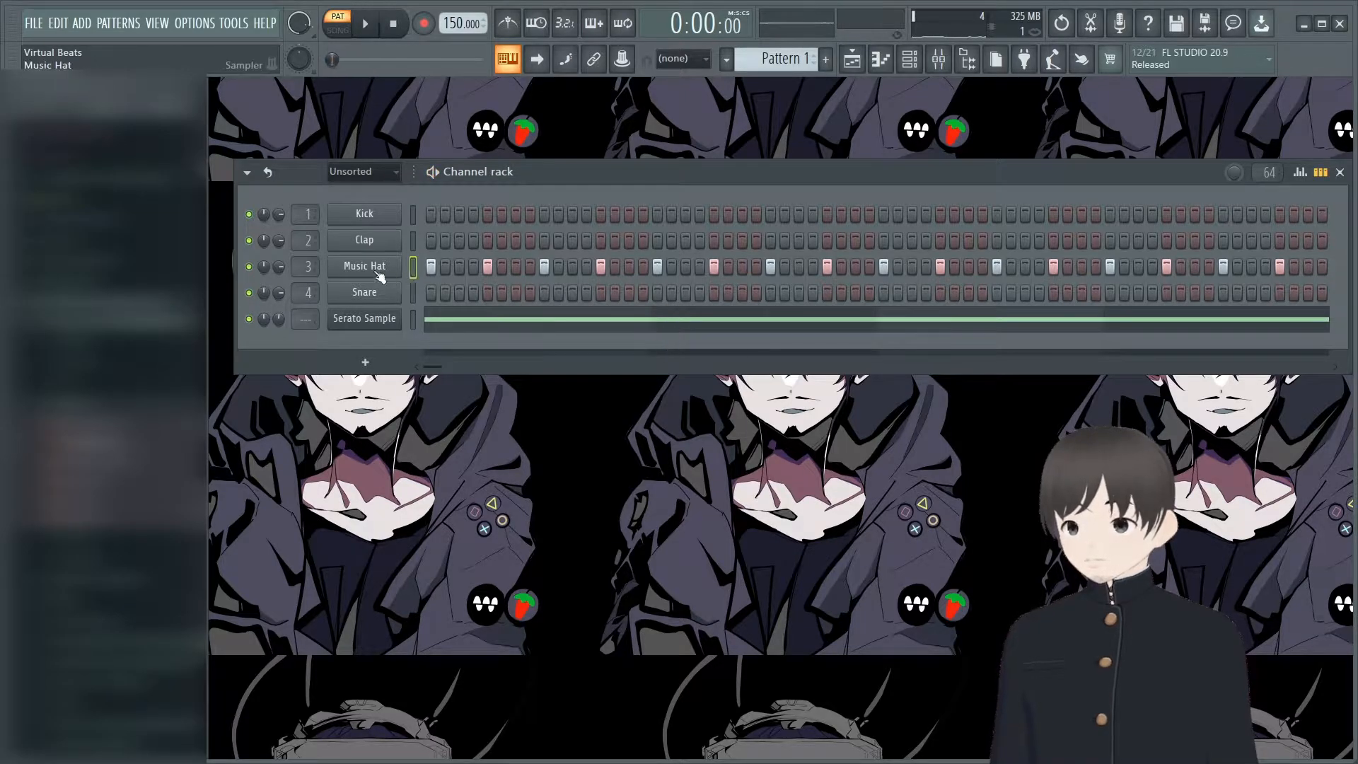
- Try filling the Music Hat channel every 8 steps and audition the pattern
right_click(400, 263)
left_click(630, 351)
key("space")
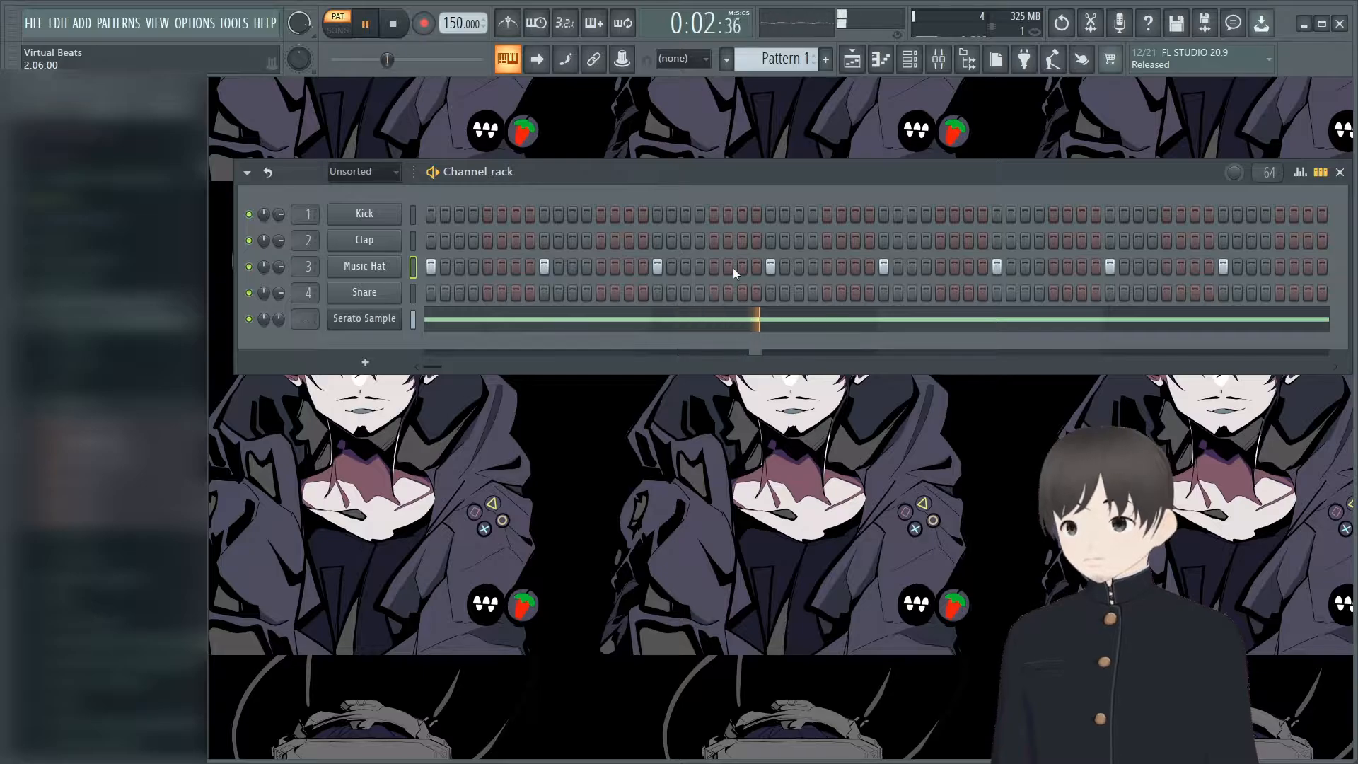
key("space")
- Fill the Music Hat channel with a hit on each 2 steps
right_click(399, 266)
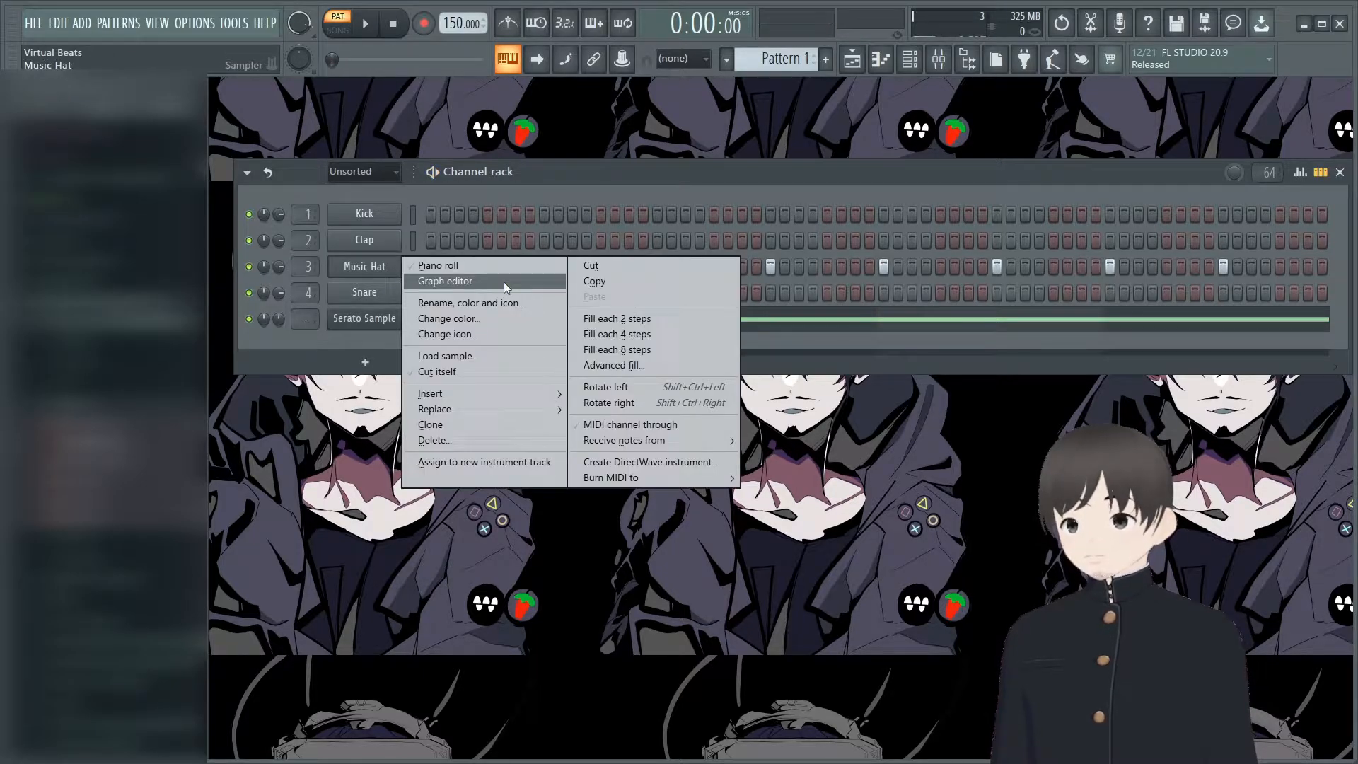
left_click(598, 319)
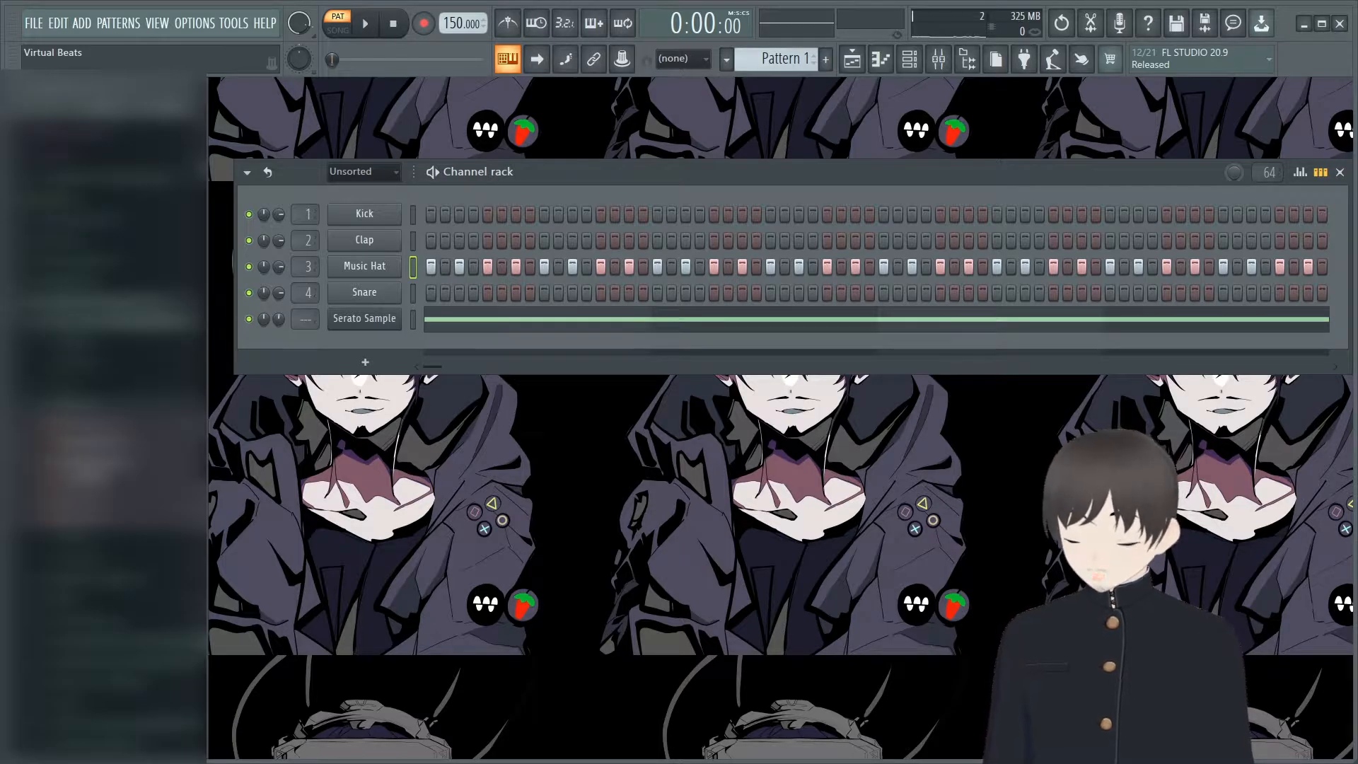
- Find the SossClap sample in the browser's sample packs, load it into the Clap channel and lower its volume
scroll(106, 360, "down", 8)
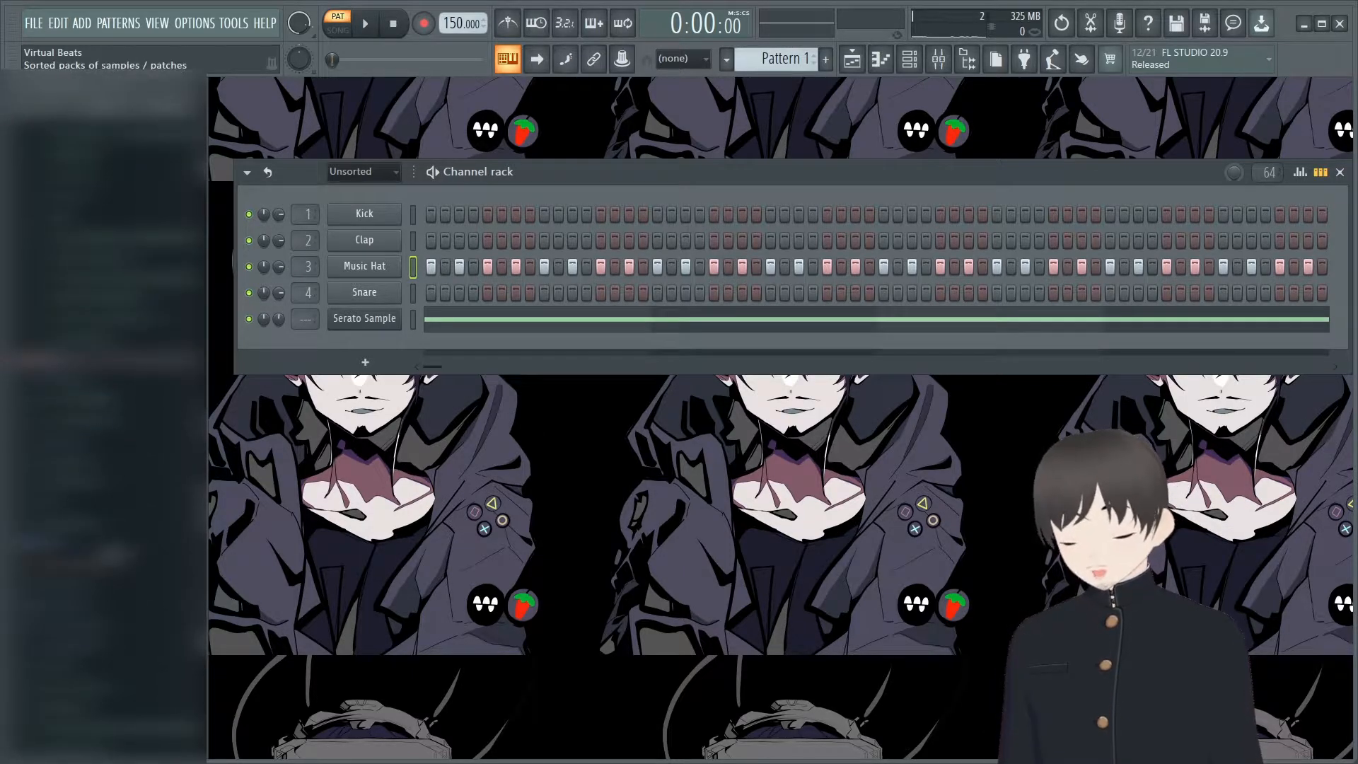
left_click(121, 729)
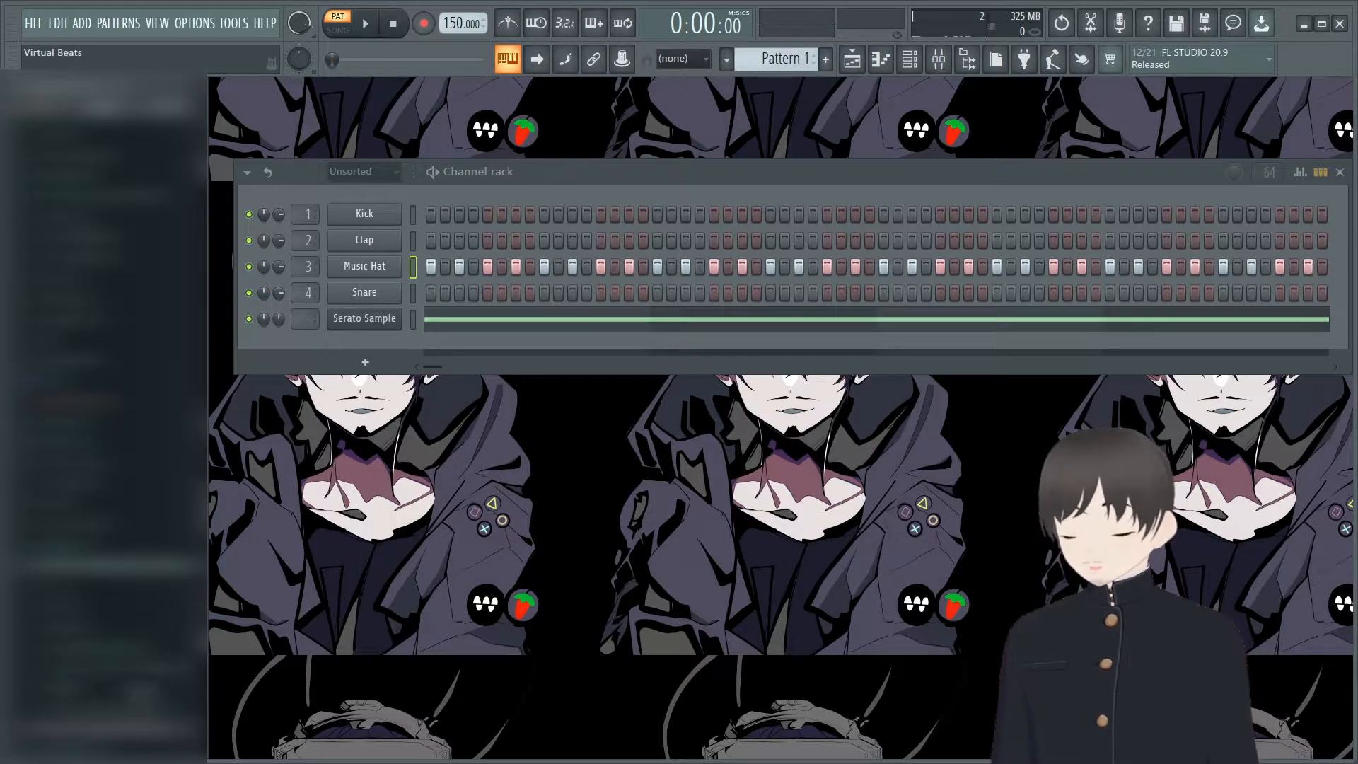
left_click(141, 729)
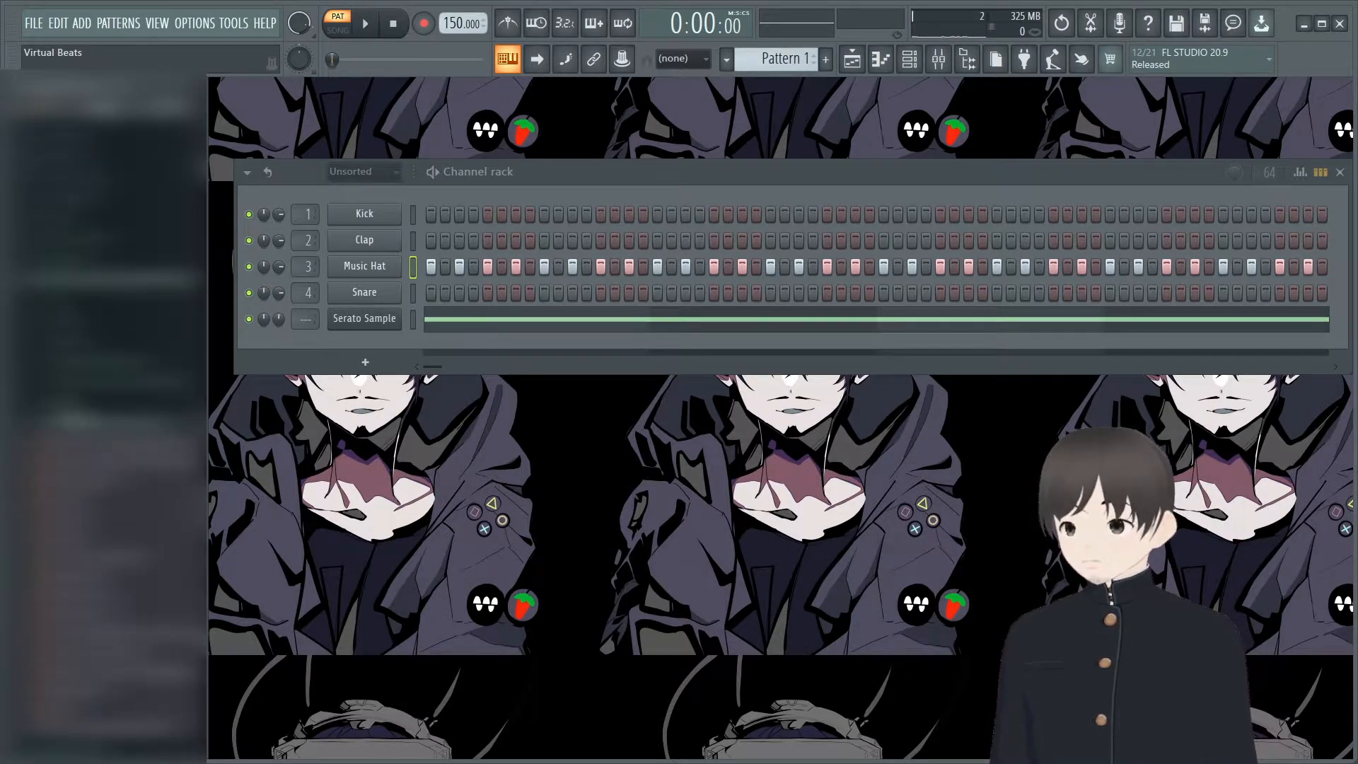
scroll(85, 428, "up", 5)
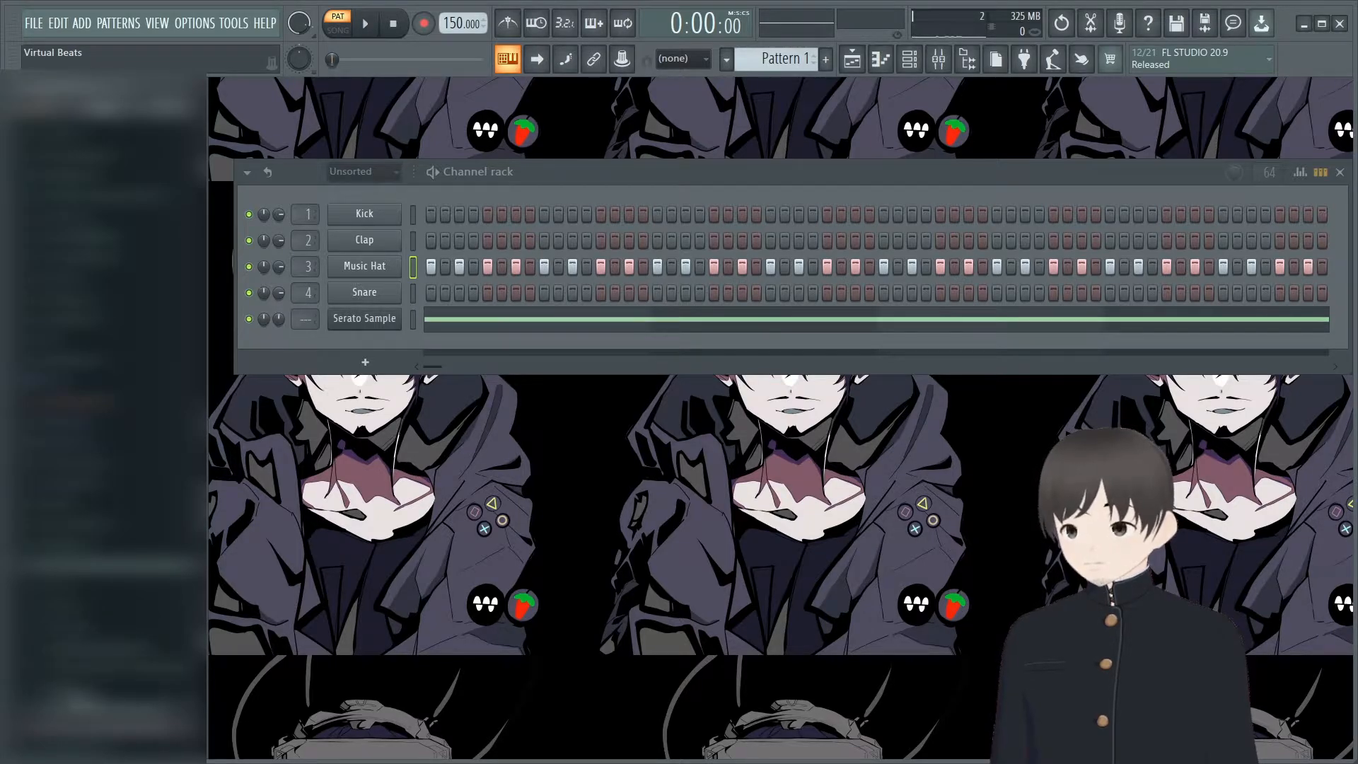
scroll(99, 672, "down", 1)
left_click(102, 657)
left_click_drag(106, 499, 365, 238)
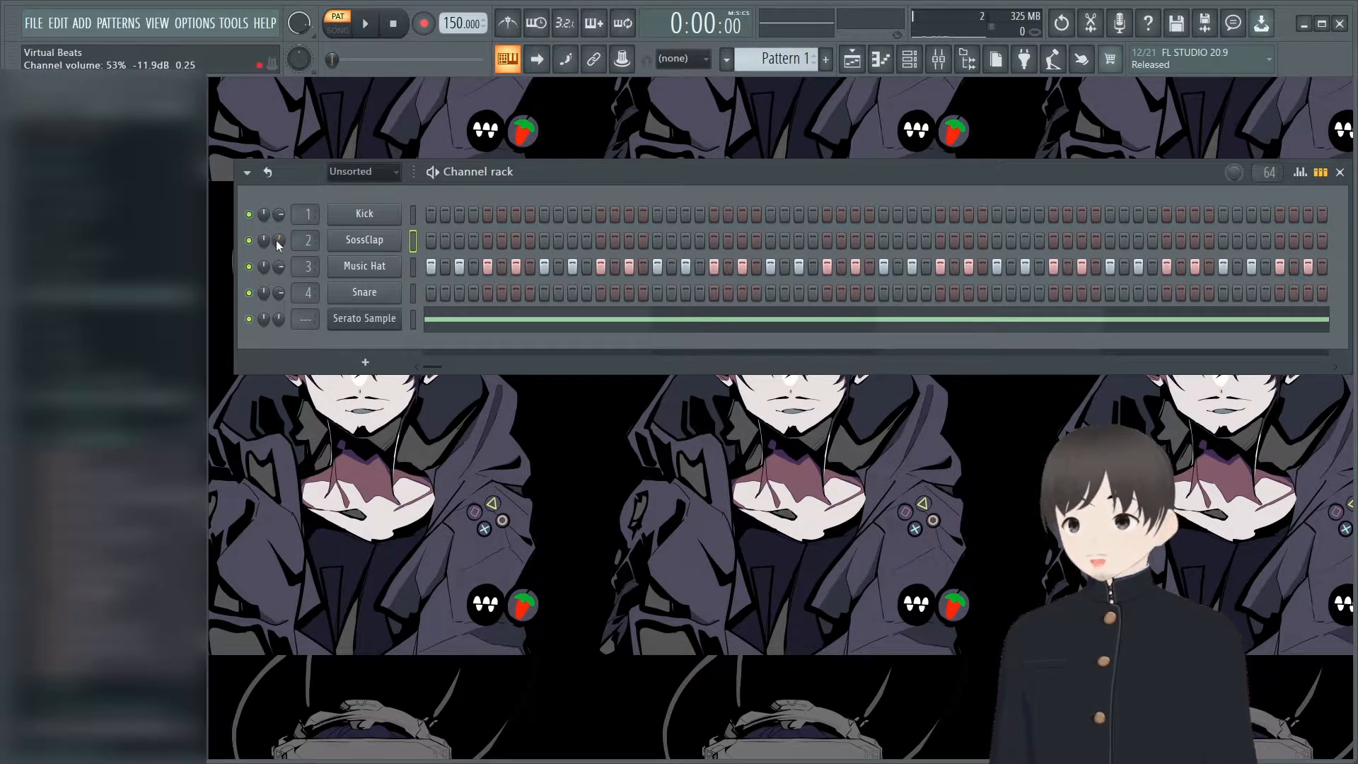
- Mute Music Hat, place SossClap hits every 8 steps from step 5 to step 61, and play the pattern
left_click(248, 266)
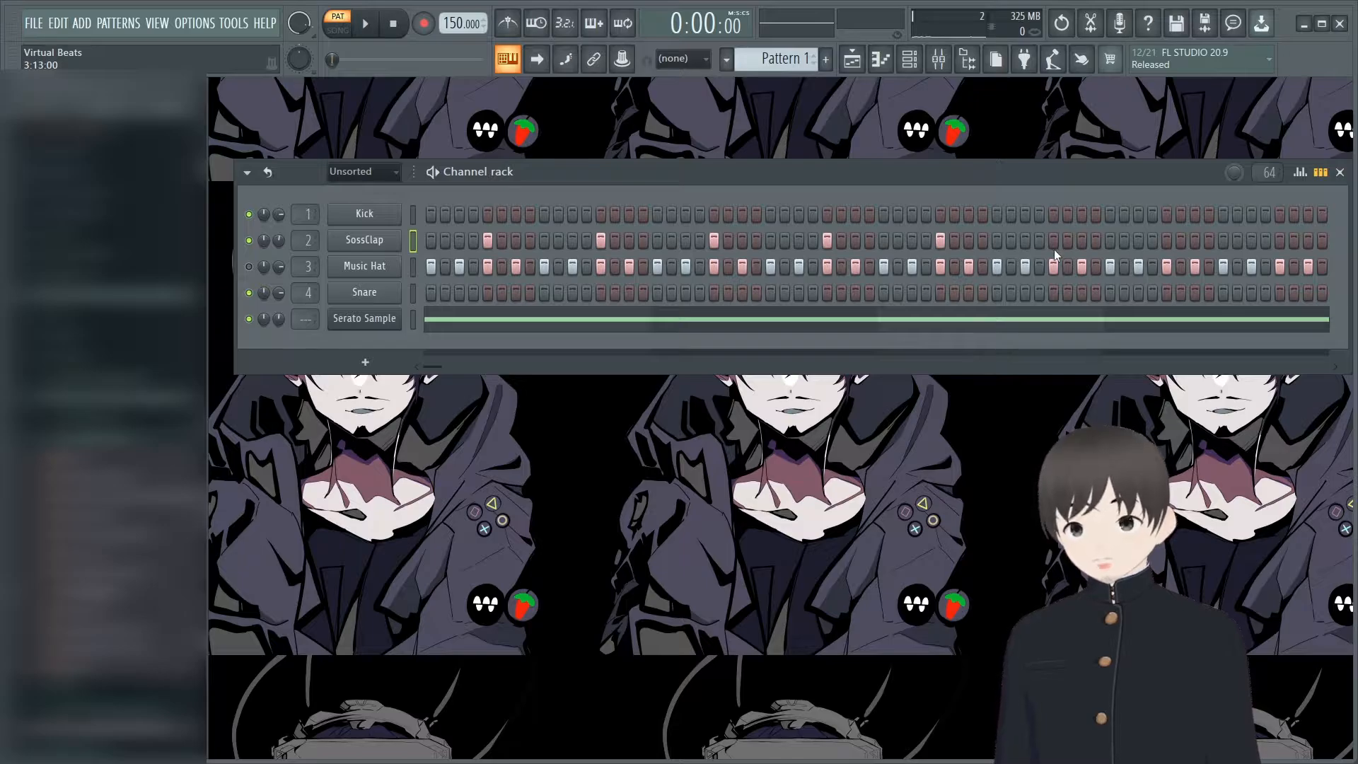
left_click(1278, 240)
key("space")
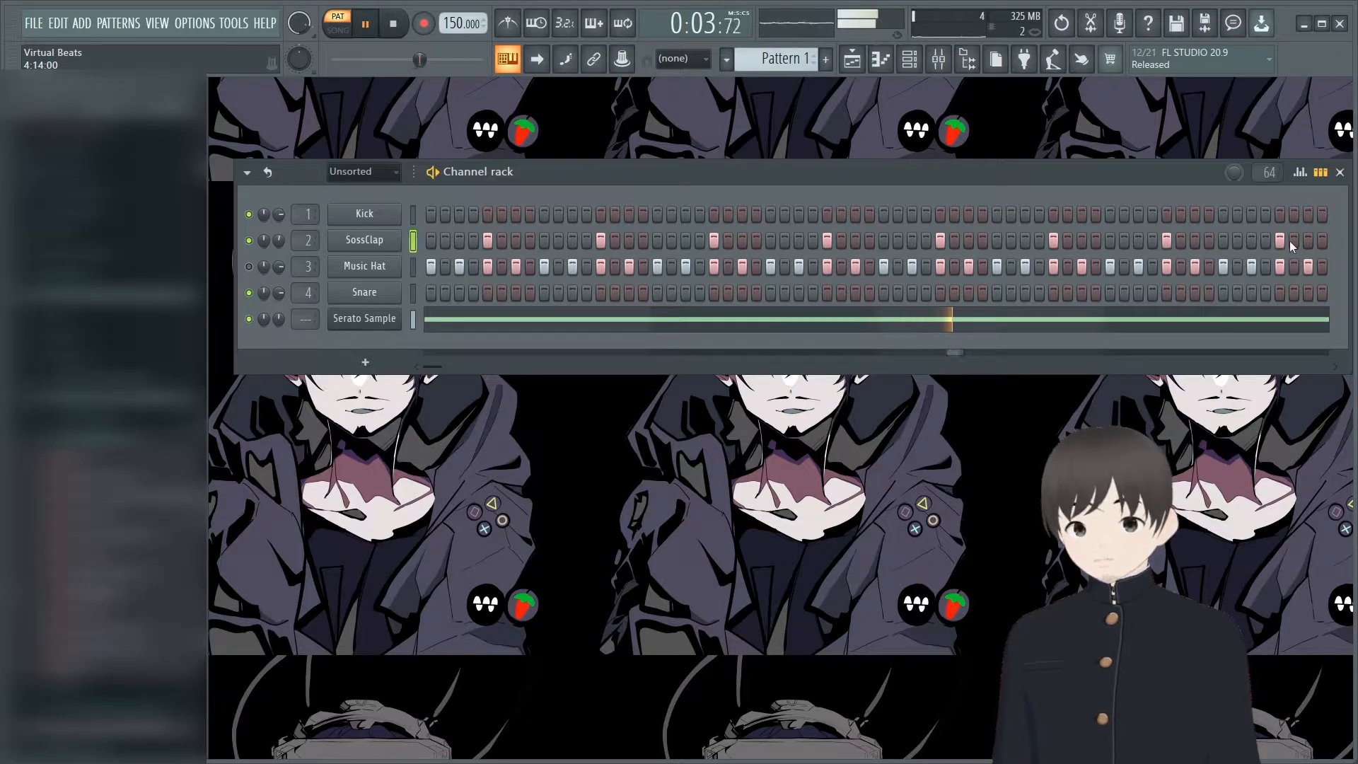
- Stop playback and clear all the hits from the SossClap channel
key("space")
left_click_drag(1288, 241, 298, 265)
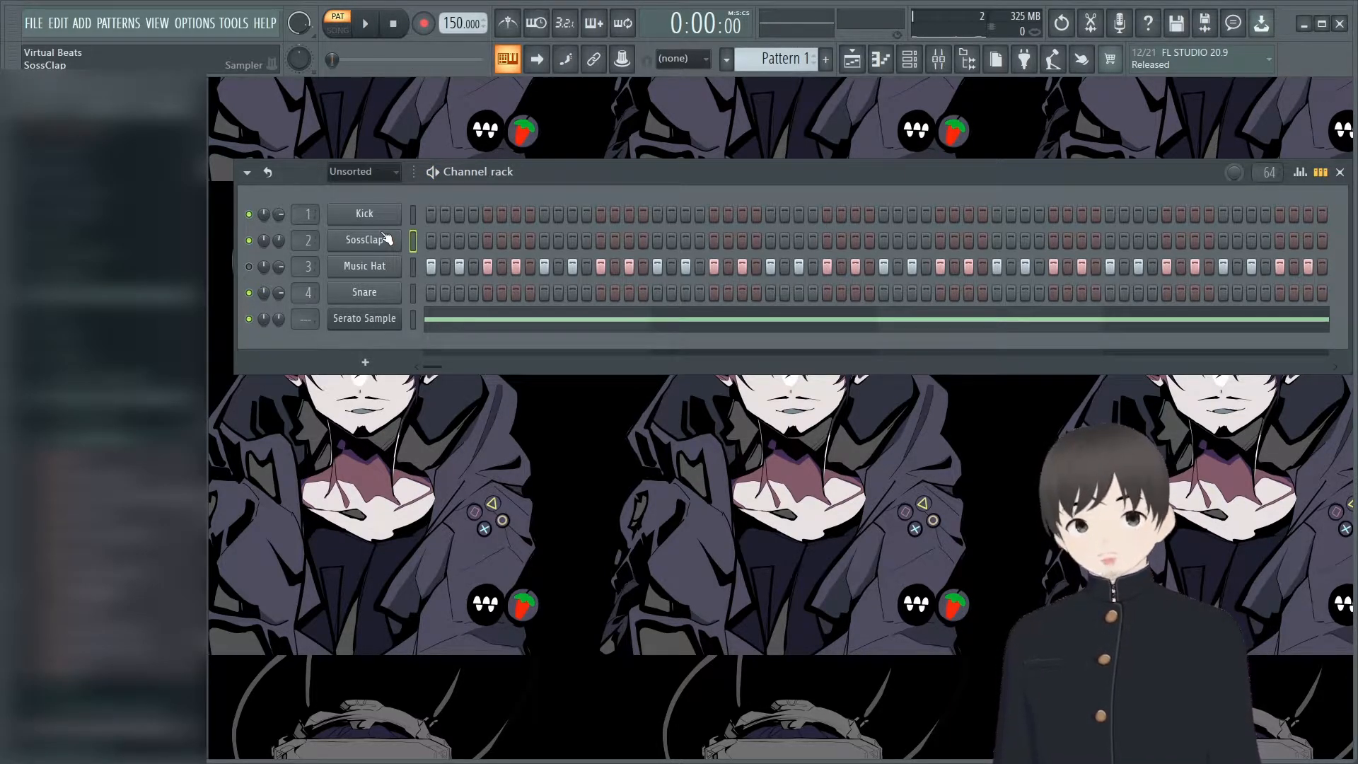
- Halve the synced tempo in Serato Sample to 75 and close the plugin window
left_click(397, 322)
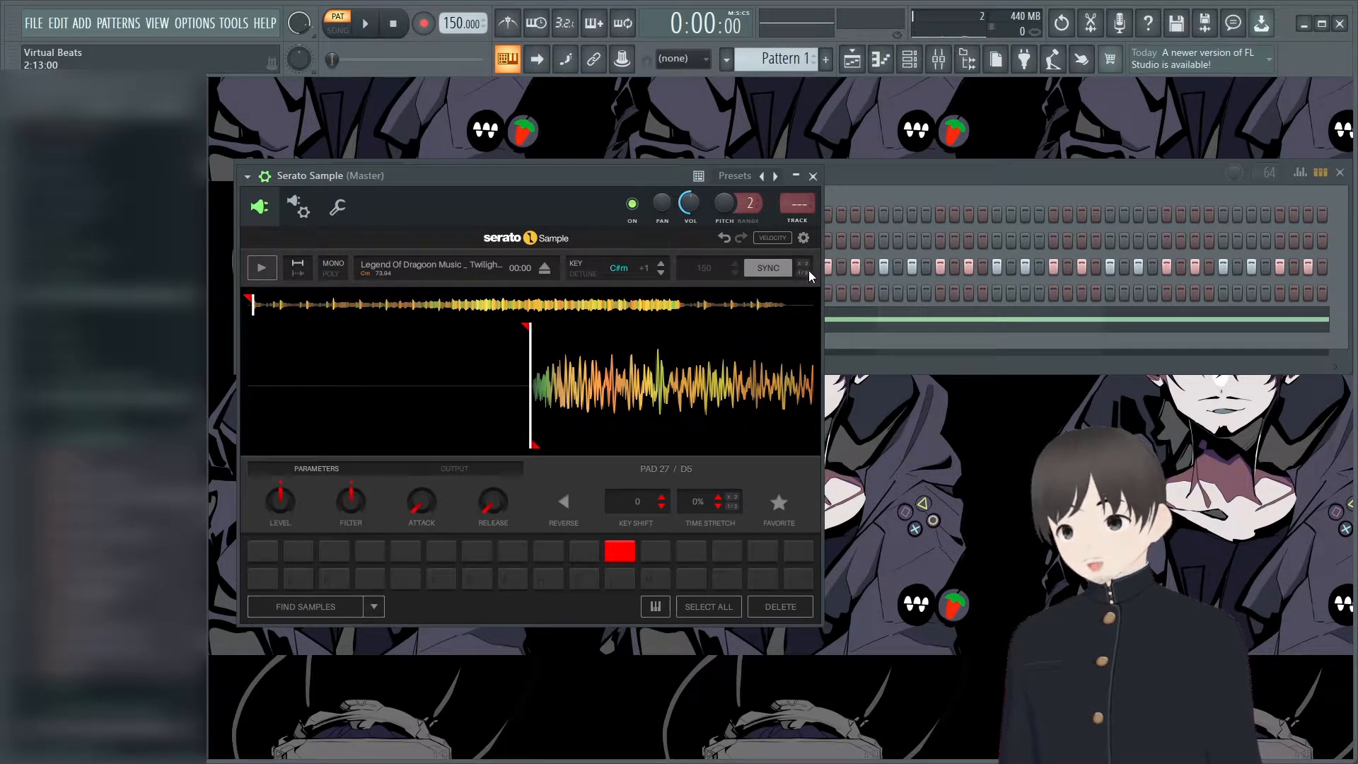
left_click(803, 273)
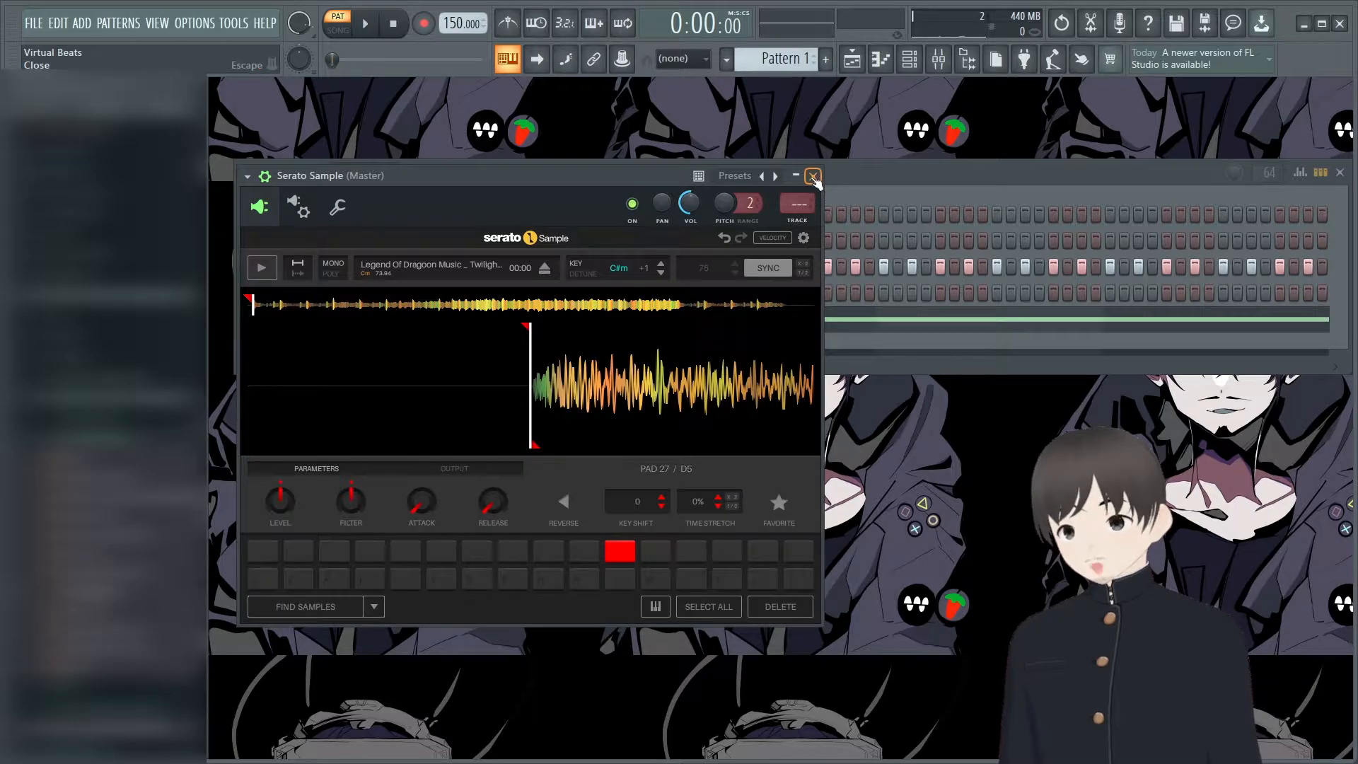
left_click(814, 177)
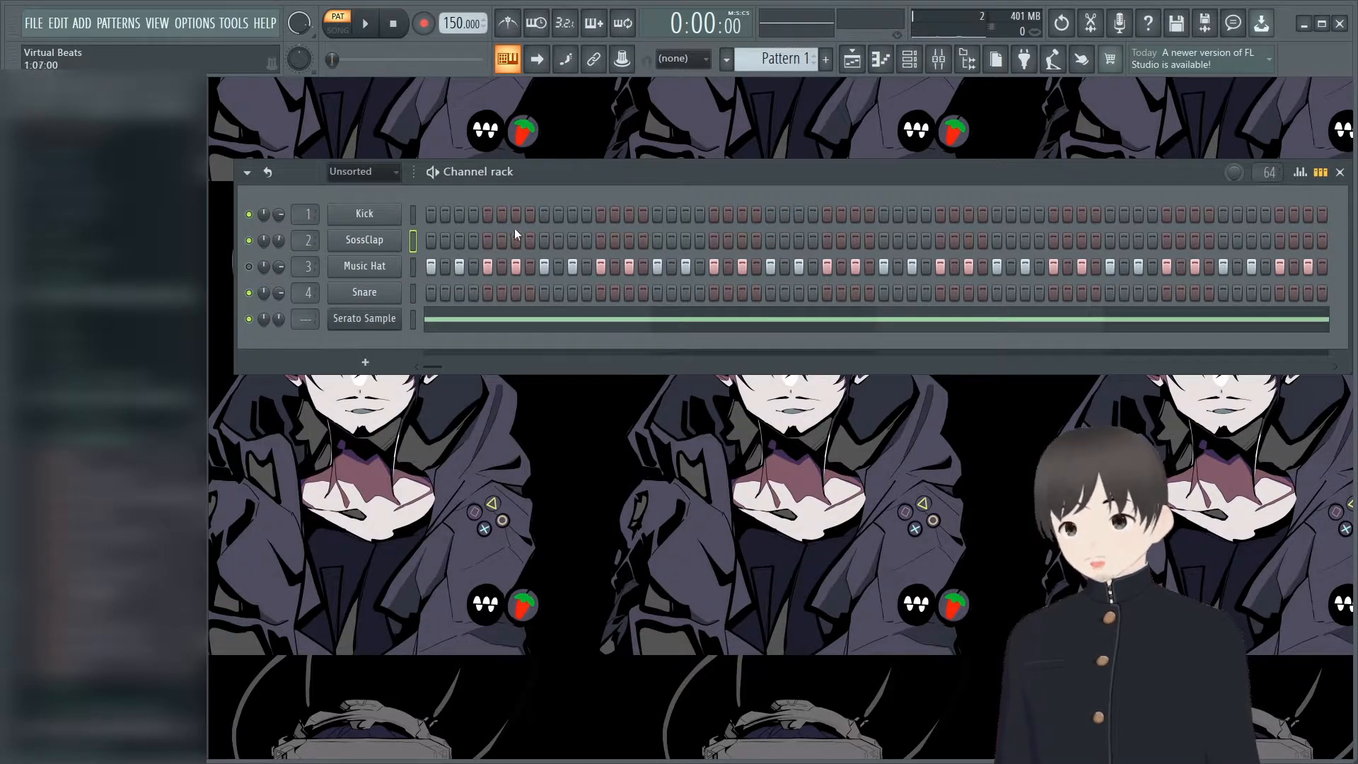
- Try SossClap hits on steps 5, 13, 21 and 29 while playing the pattern, and clear them again
key("space")
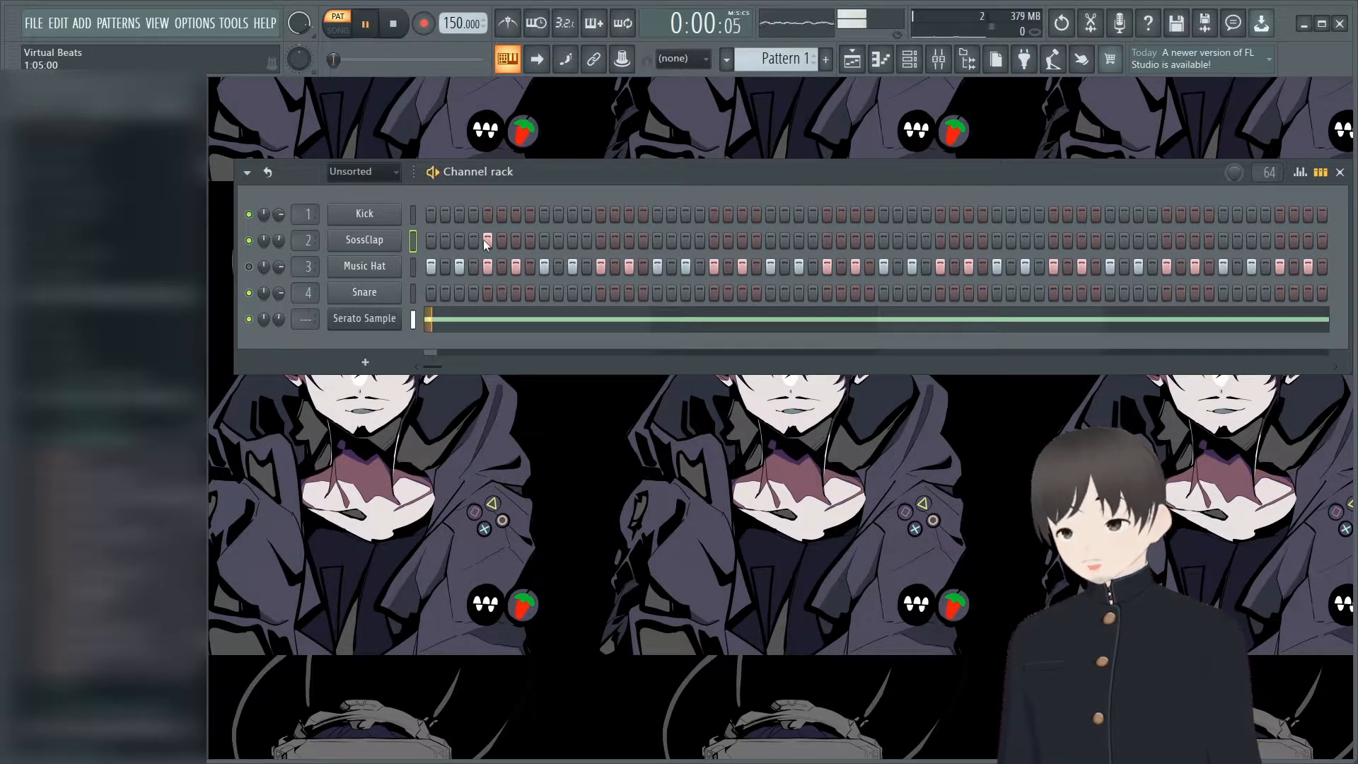
key("space")
left_click(600, 240)
key("space")
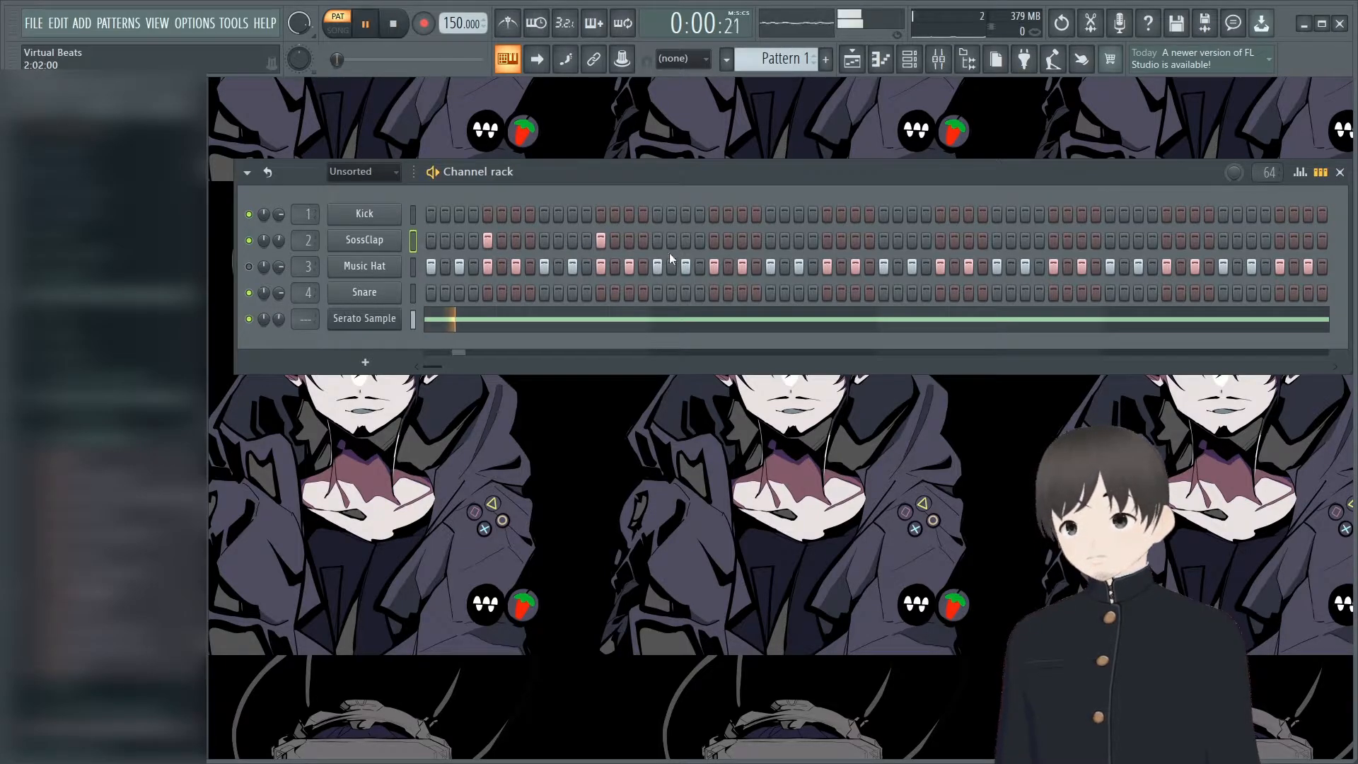
left_click(713, 240)
left_click(826, 240)
key("space")
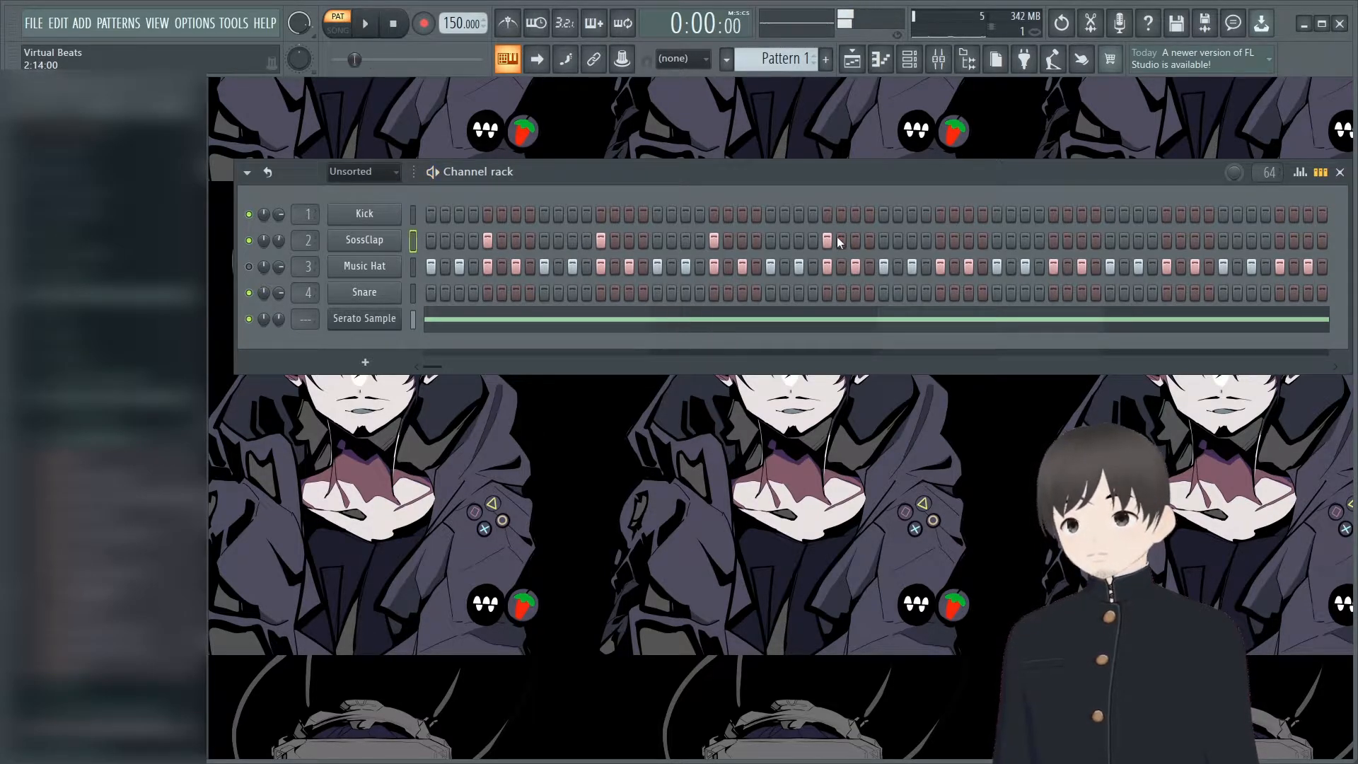
left_click_drag(837, 237, 481, 241)
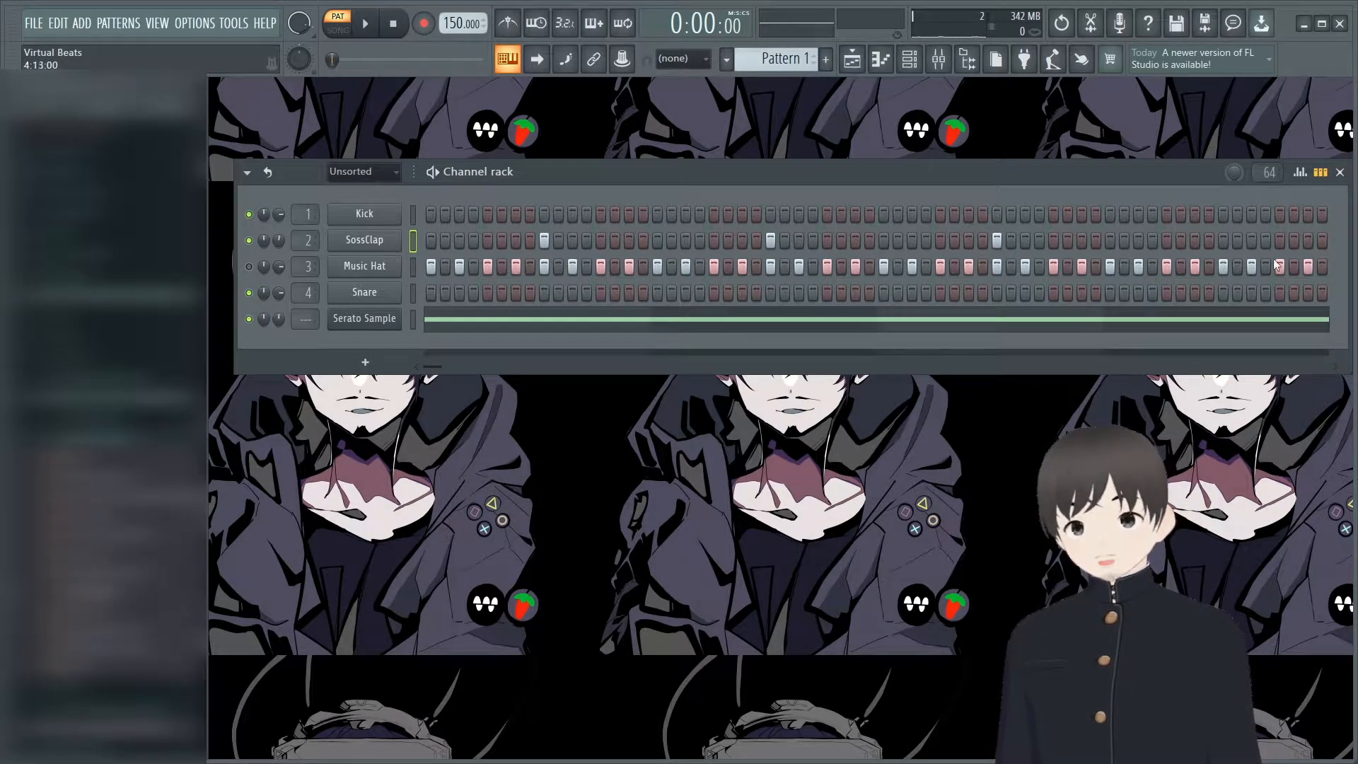
- Place SossClap hits every 16 steps from step 9 to step 57 and play the pattern with Music Hat unmuted
left_click(1223, 240)
key("space")
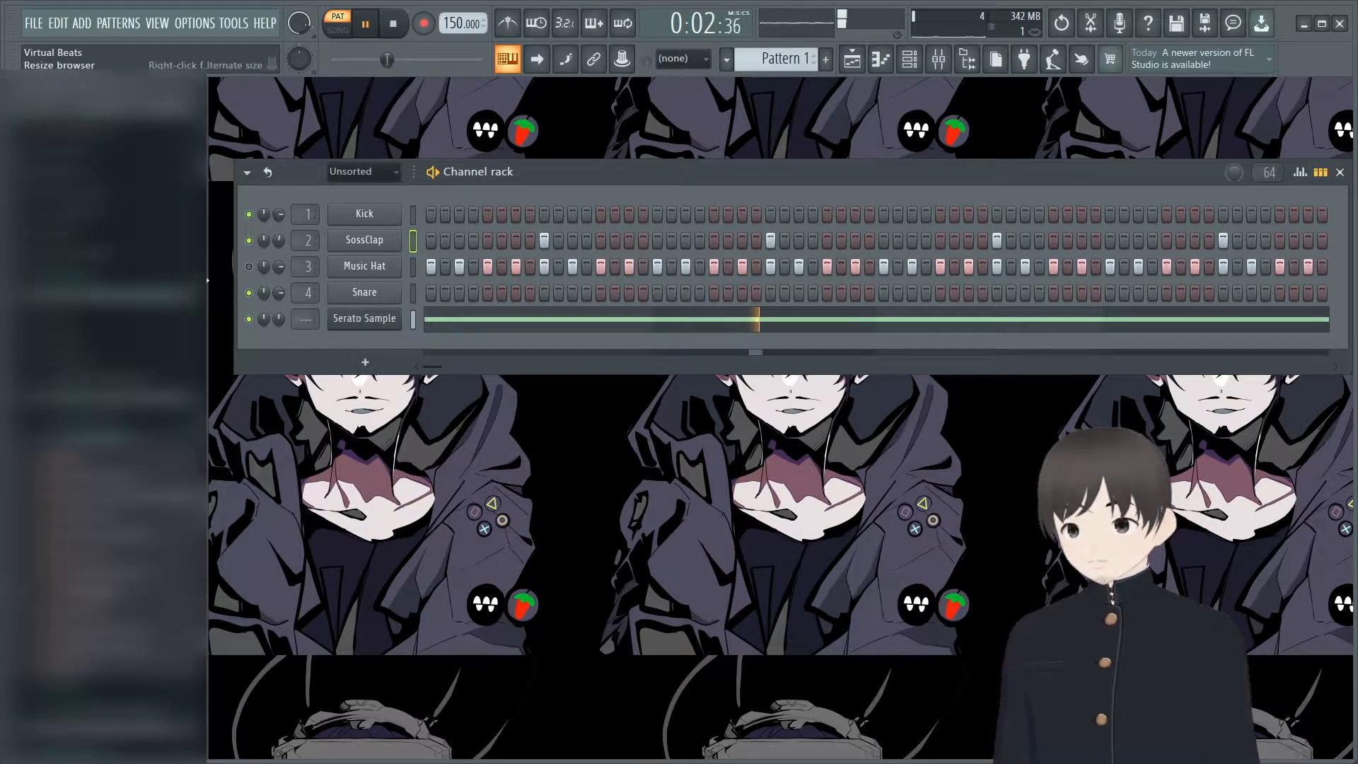
left_click(375, 269)
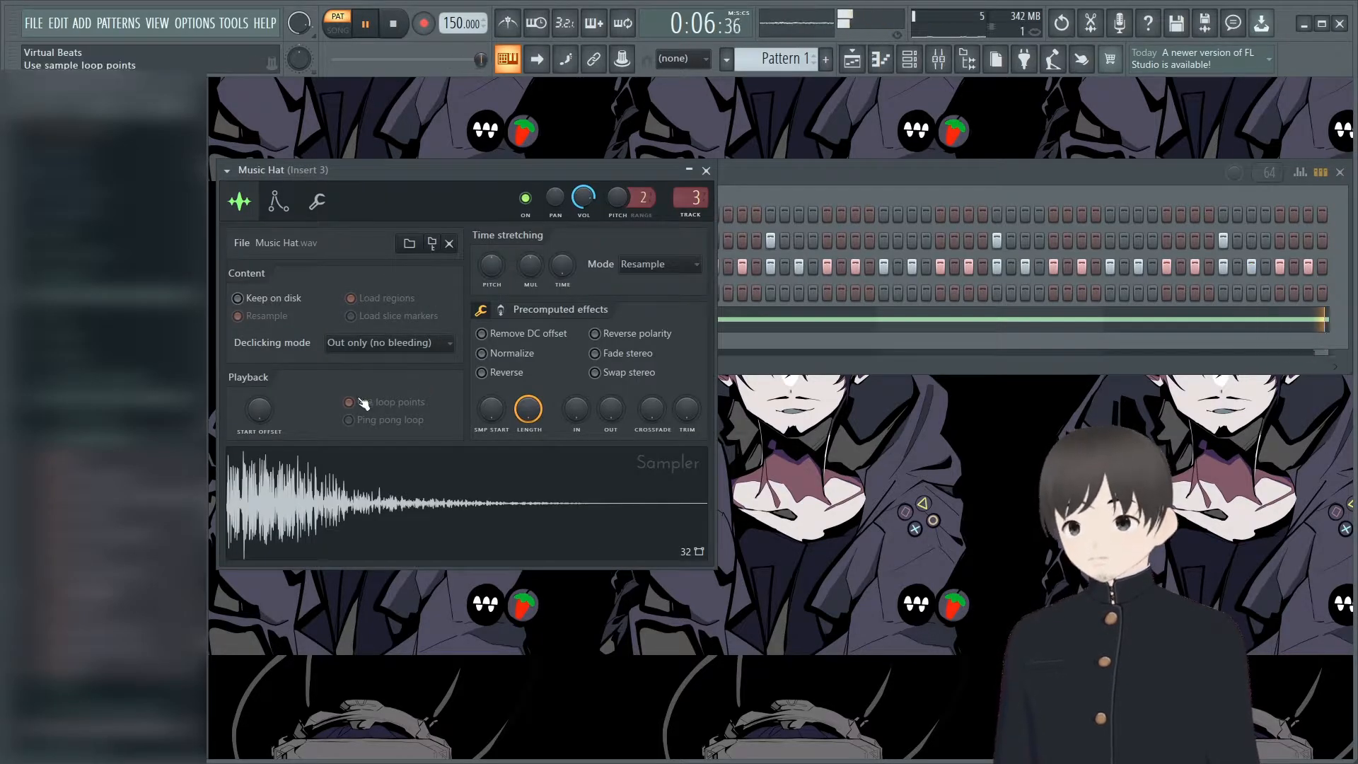
left_click(707, 171)
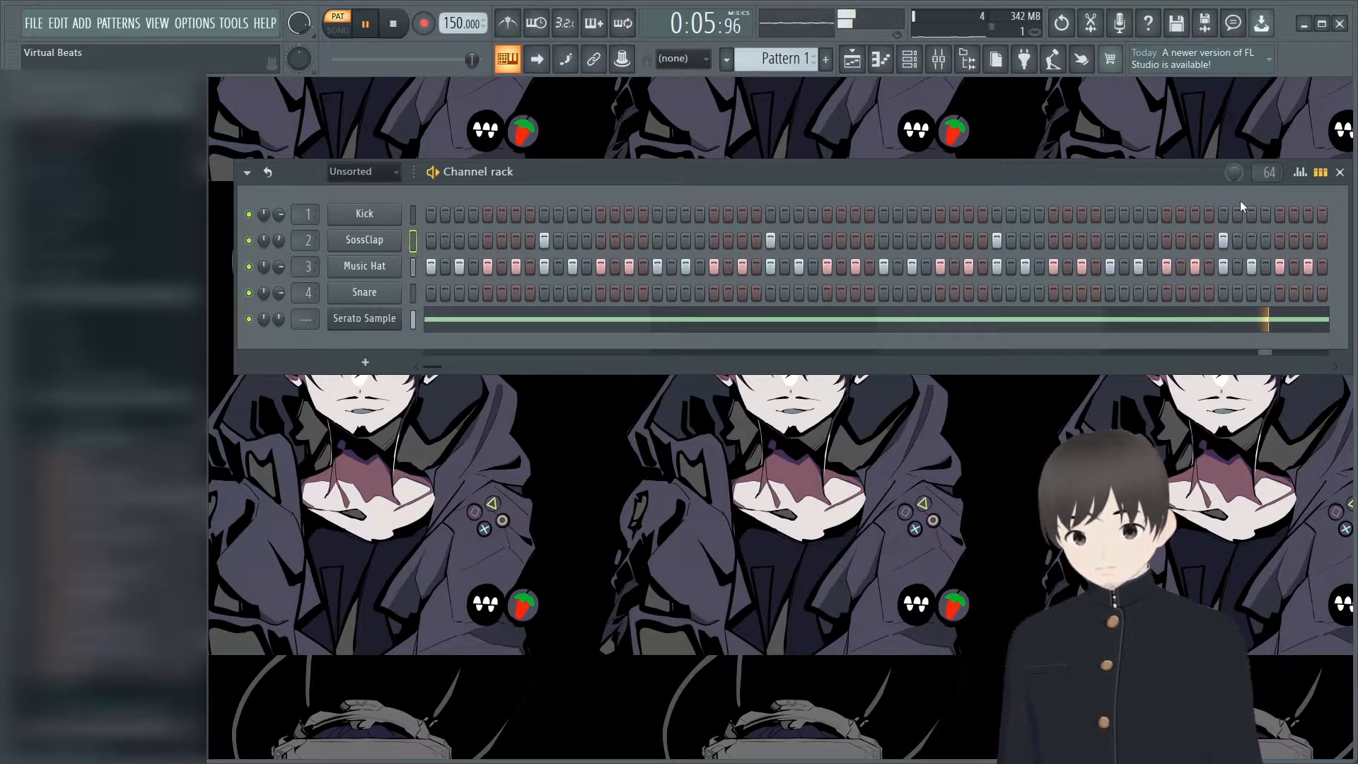
key("space")
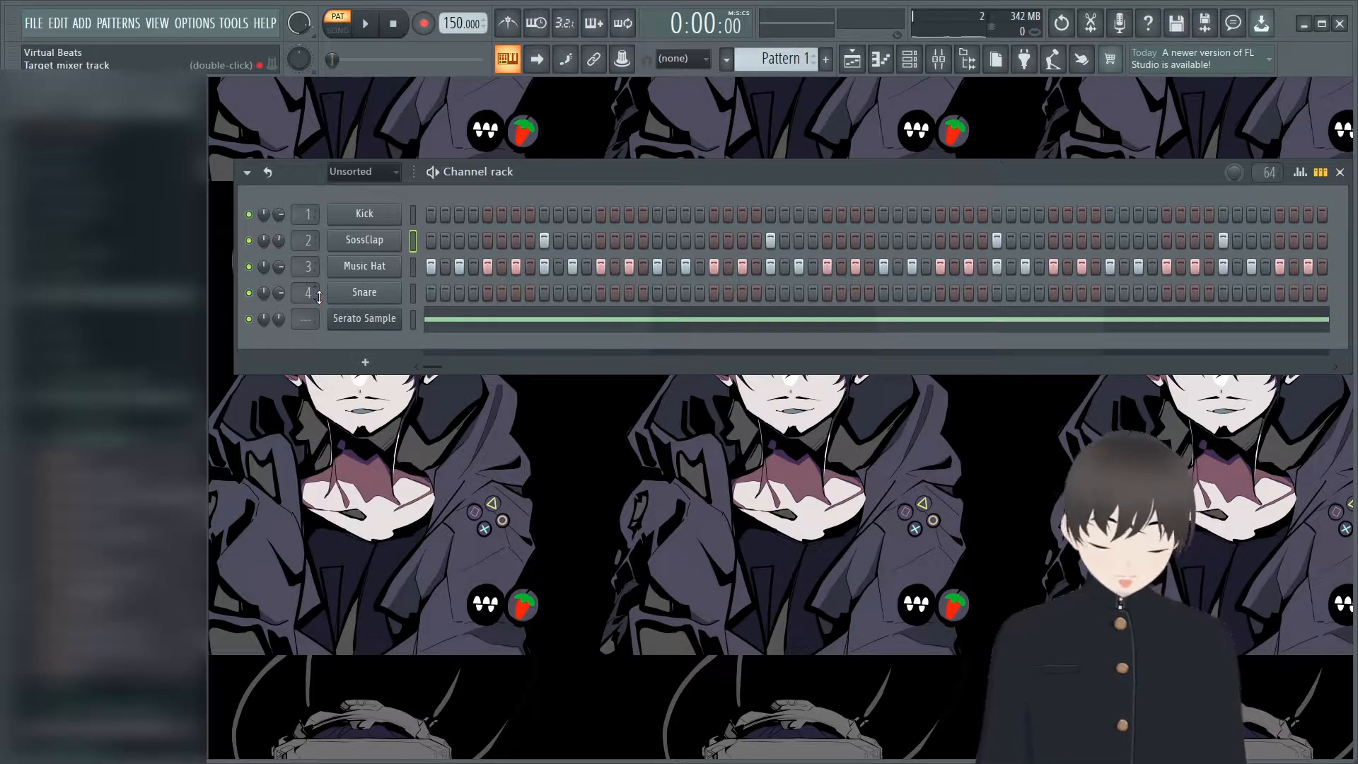
- Open the Music Hat notes in the piano roll, fit the four bars in view and play the pattern briefly
right_click(365, 267)
left_click(431, 264)
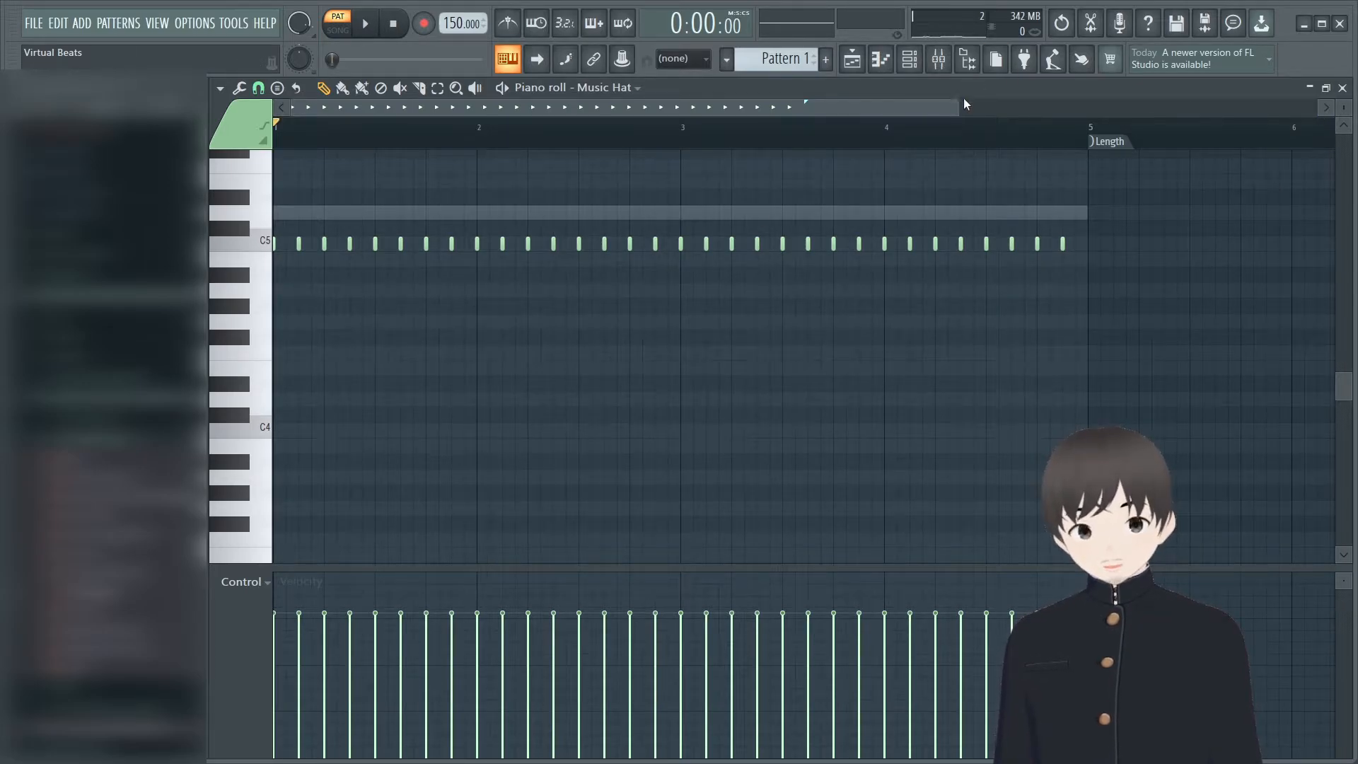
left_click_drag(959, 108, 1031, 108)
scroll(858, 251, "up", 4)
scroll(864, 297, "down", 4)
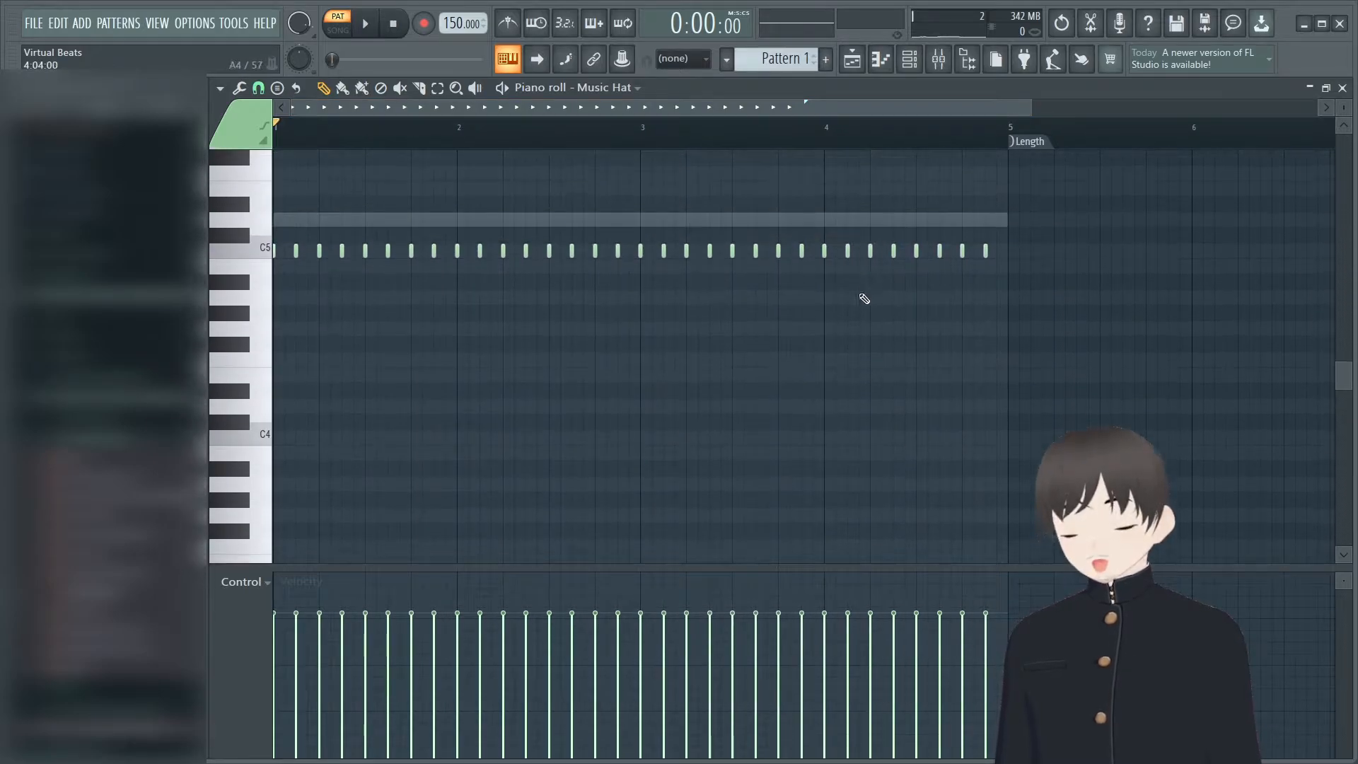
scroll(865, 306, "up", 1)
key("space")
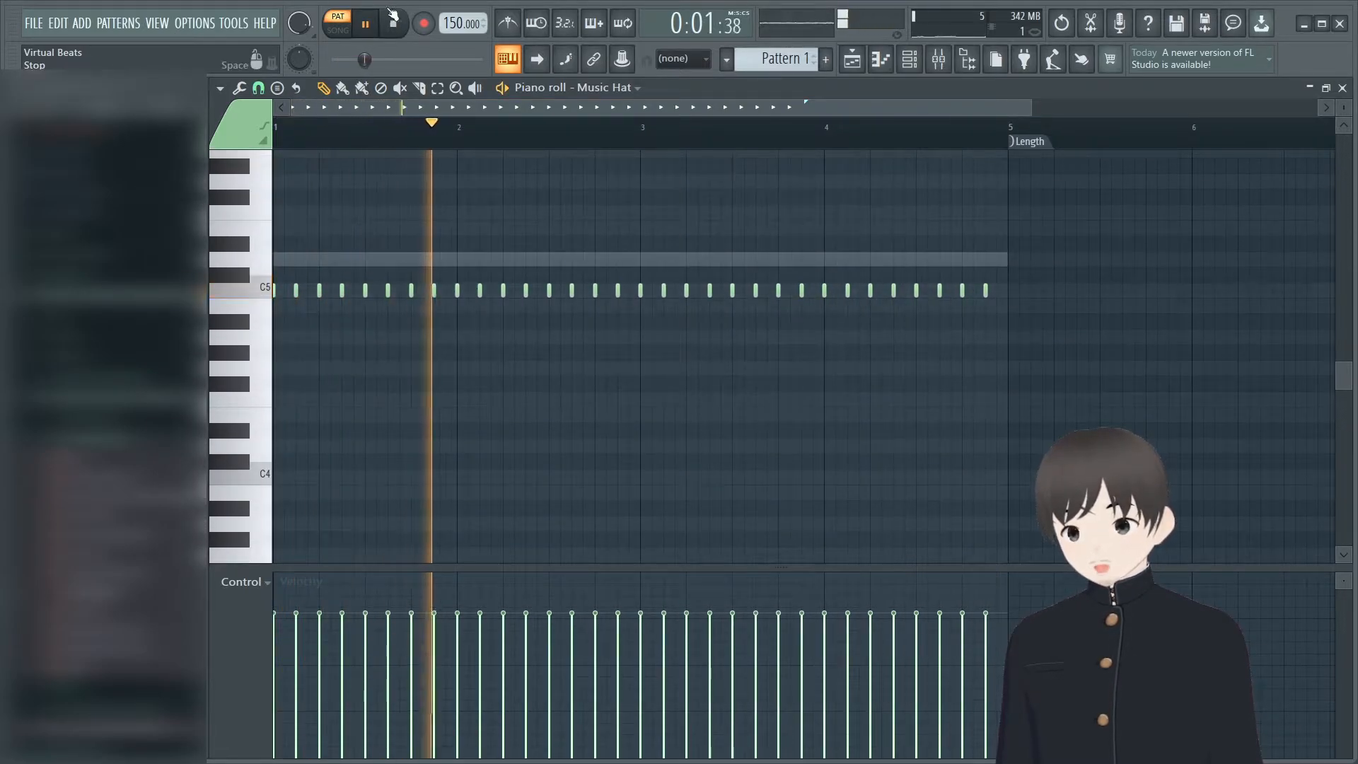
key("space")
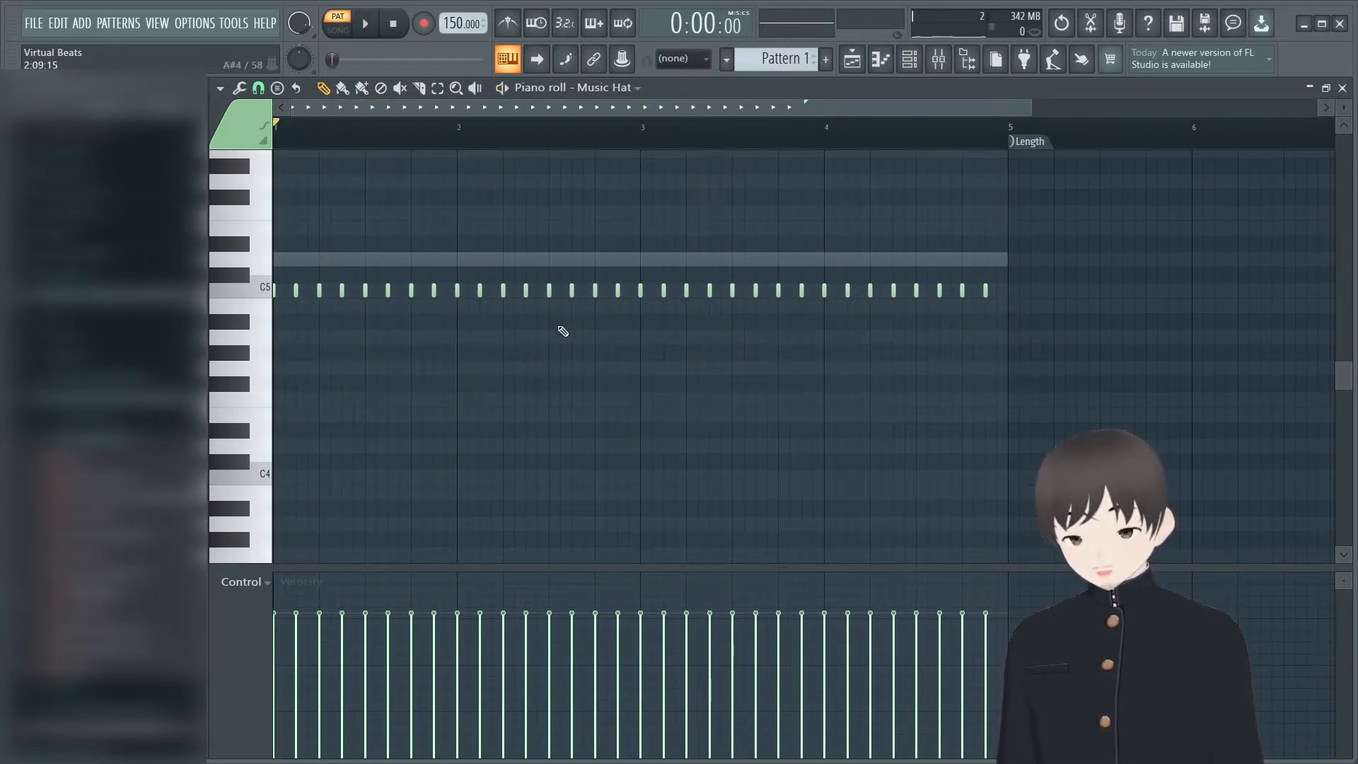
- Lengthen all the Music Hat notes with quick legato so each one reaches the next
left_click(1001, 293)
right_click(1008, 288)
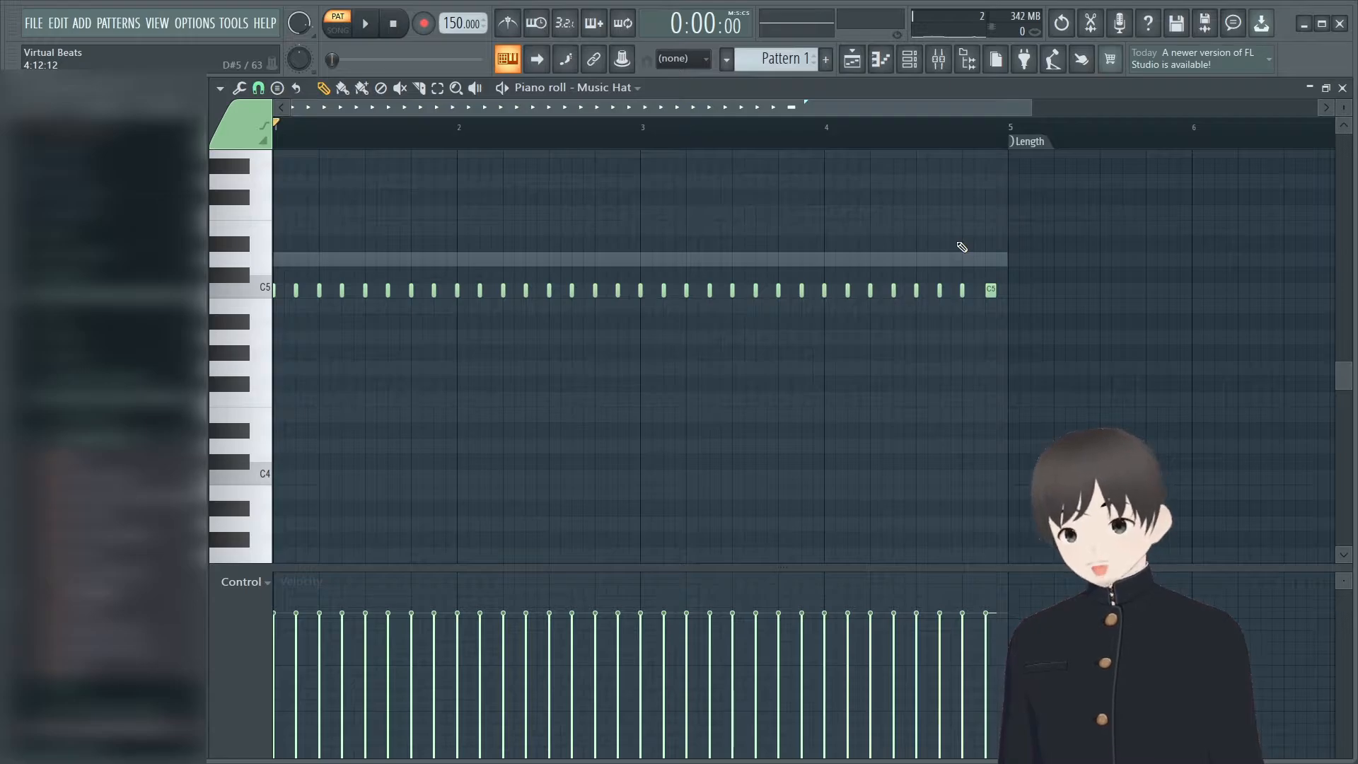
key("ctrl+l")
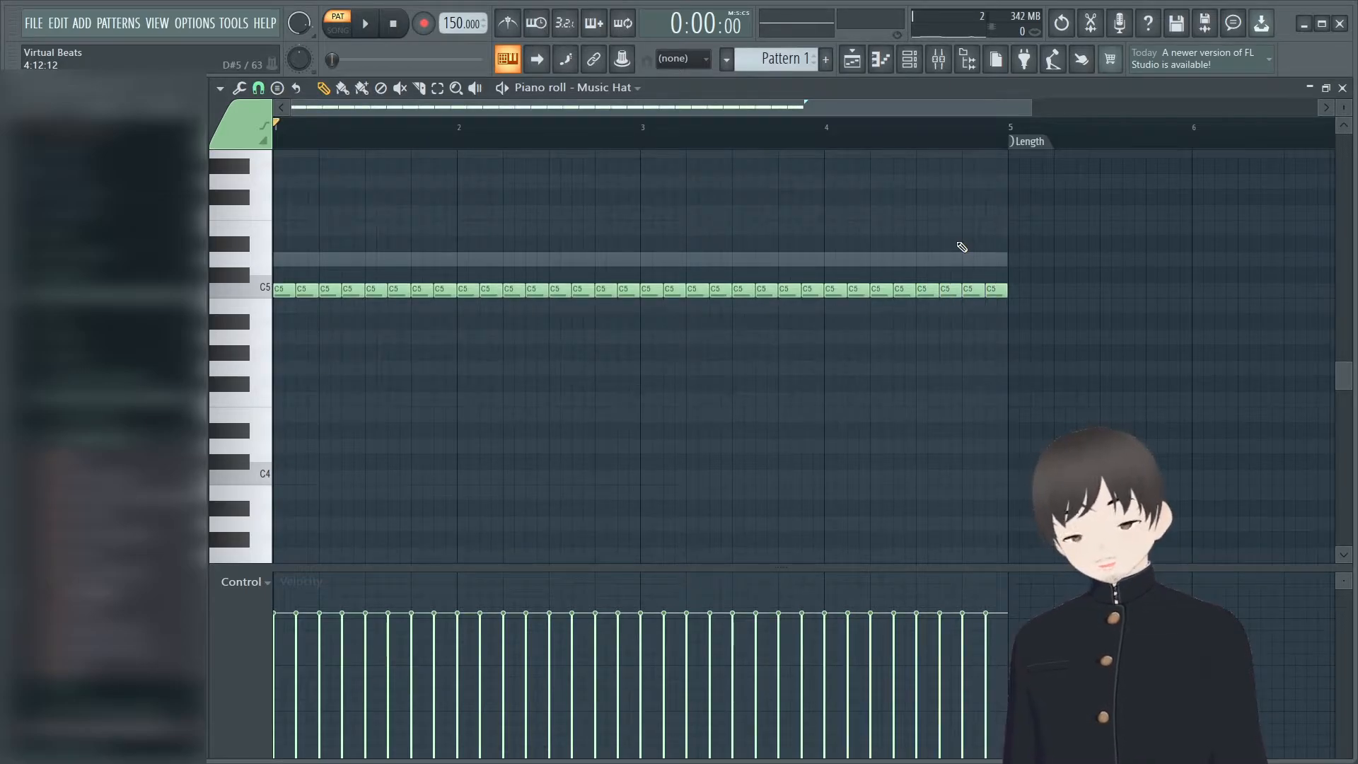
- Select all the Music Hat notes, transpose them down two semitones to A#4 and play the pattern
left_click_drag(1031, 109, 1291, 223)
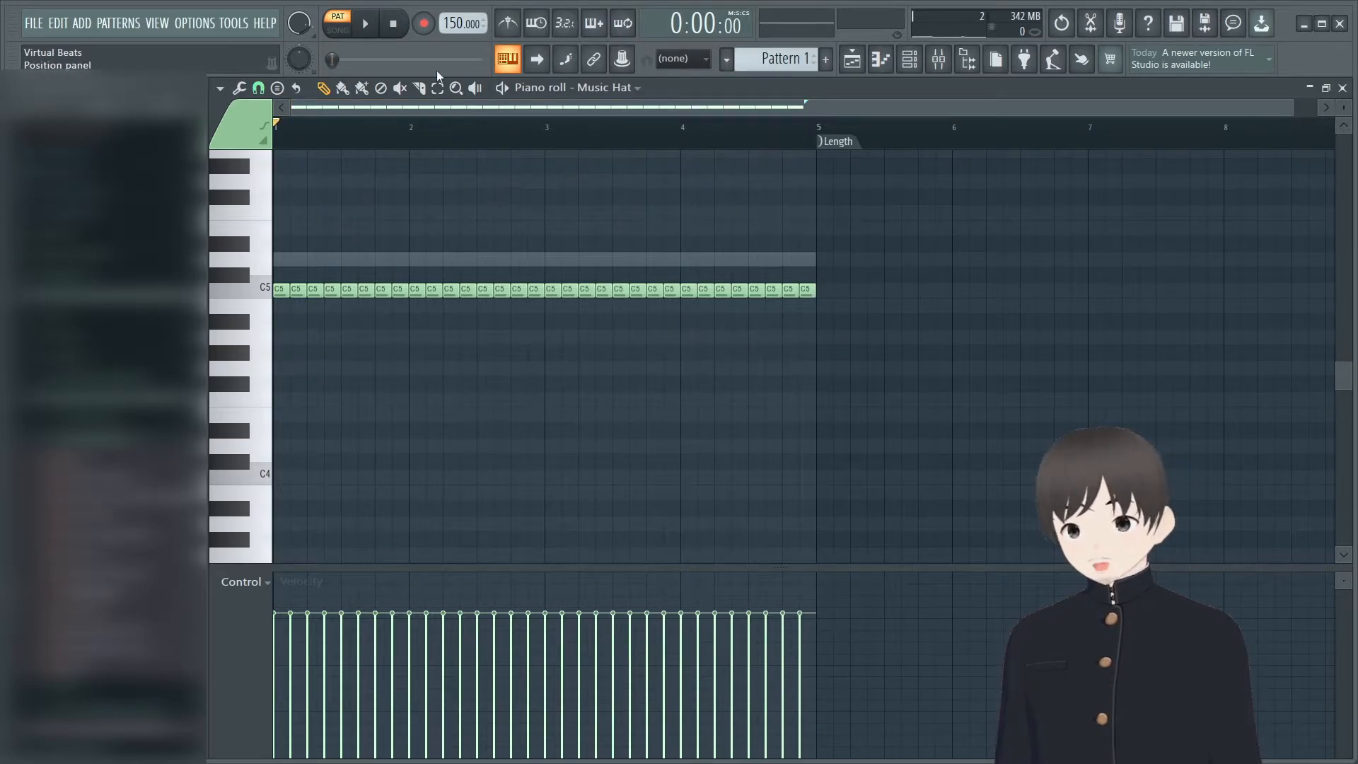
left_click_drag(887, 347, 272, 144)
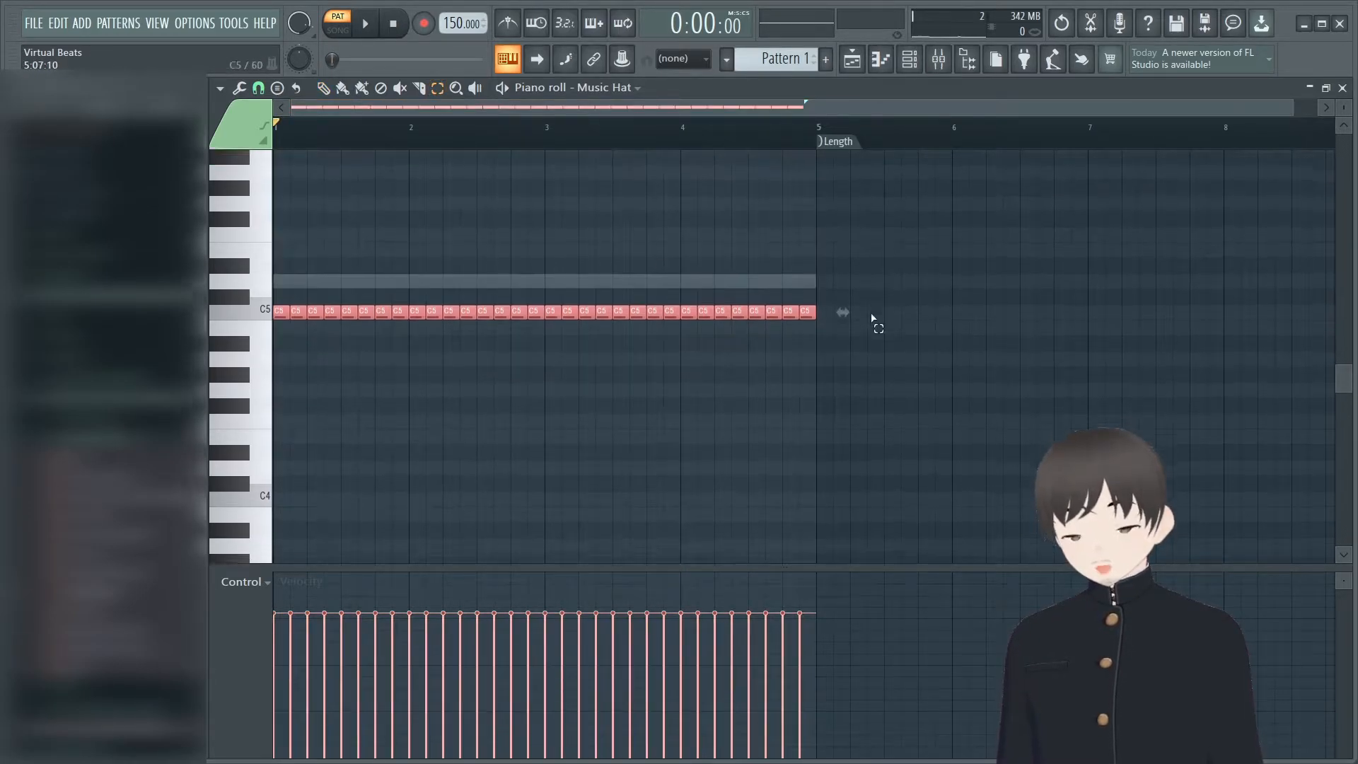
scroll(875, 324, "down", 2)
scroll(863, 336, "up", 3)
scroll(857, 338, "down", 2)
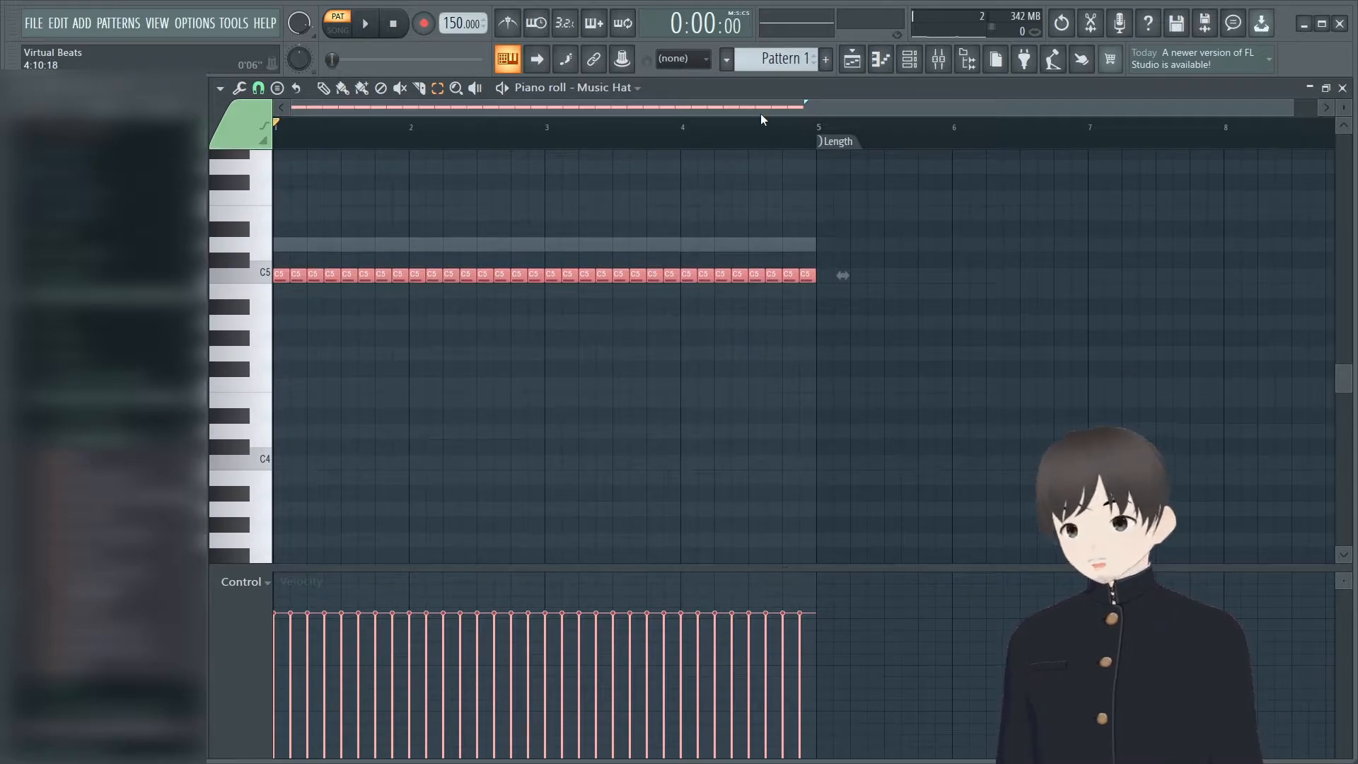
key("Down")
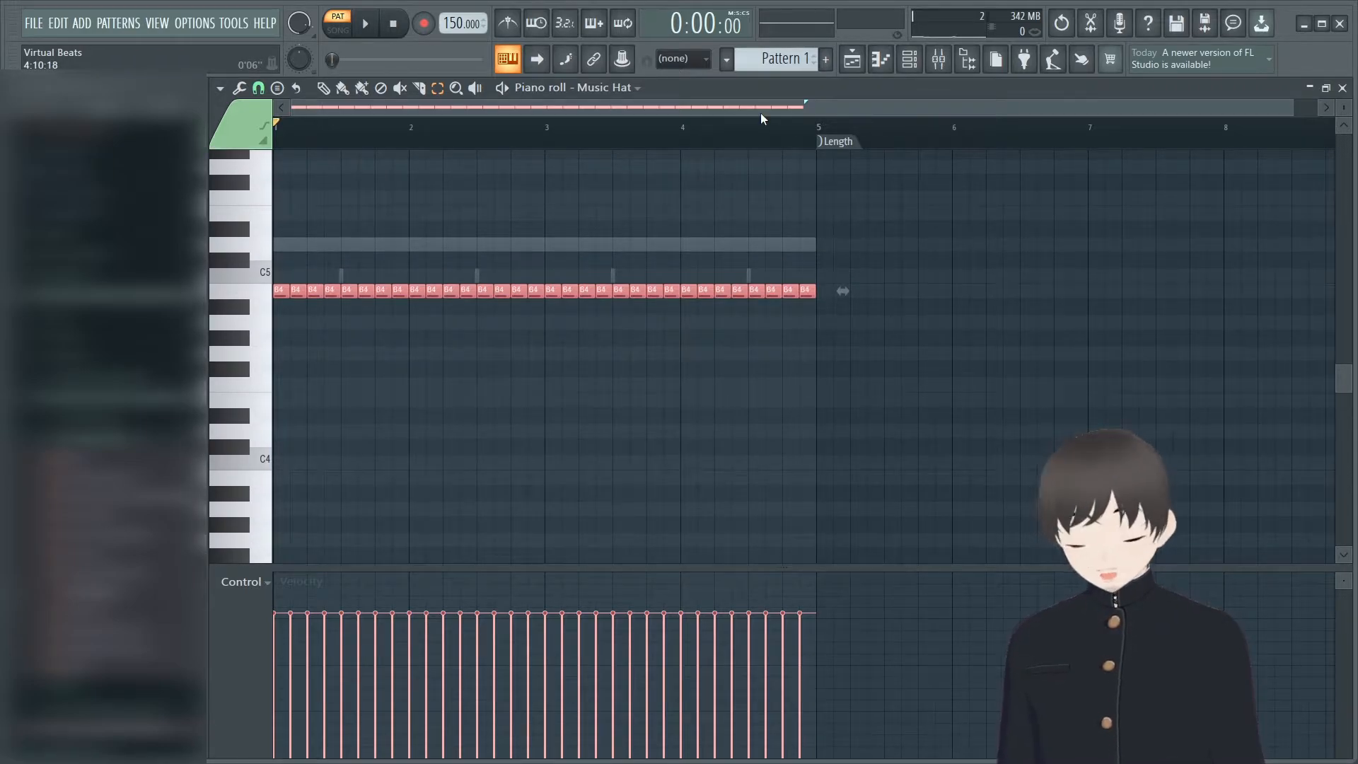
key("Up")
key("space")
key("Down")
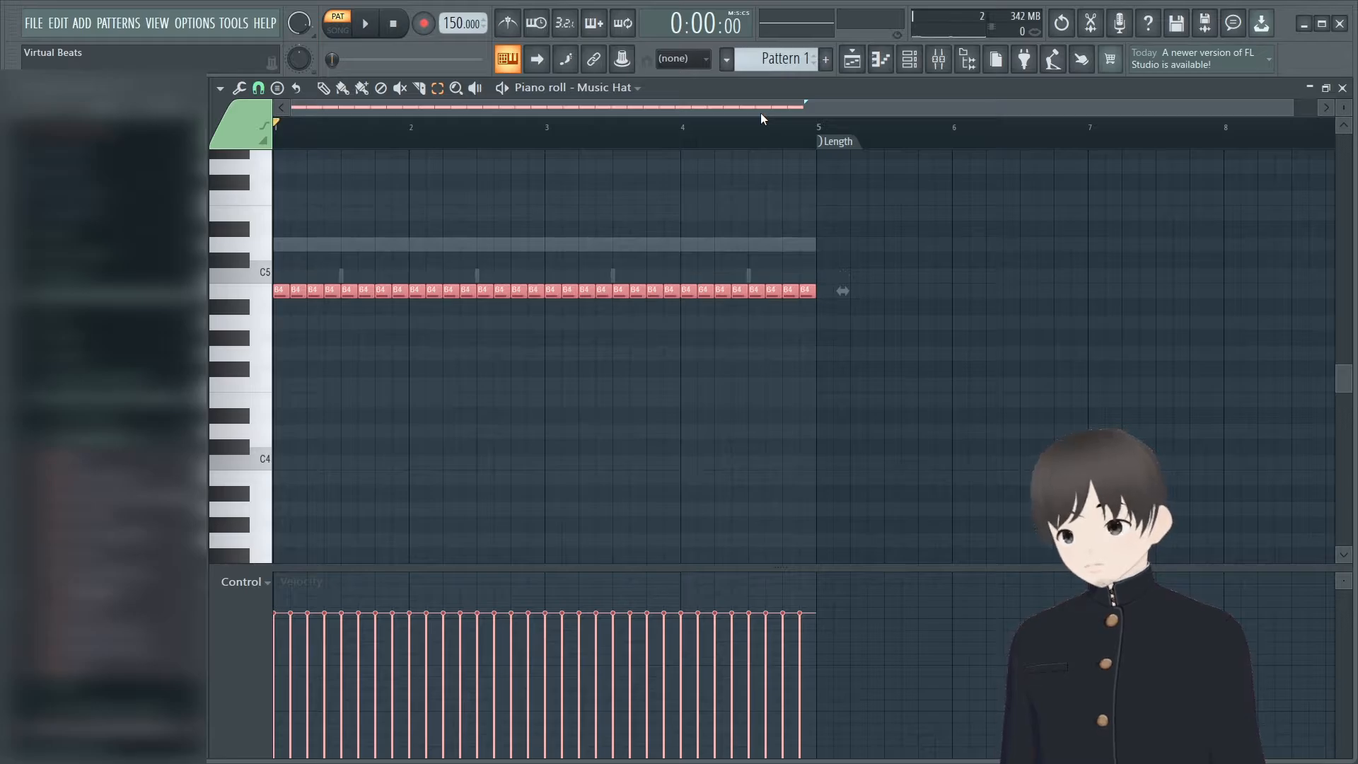
key("Down")
key("space")
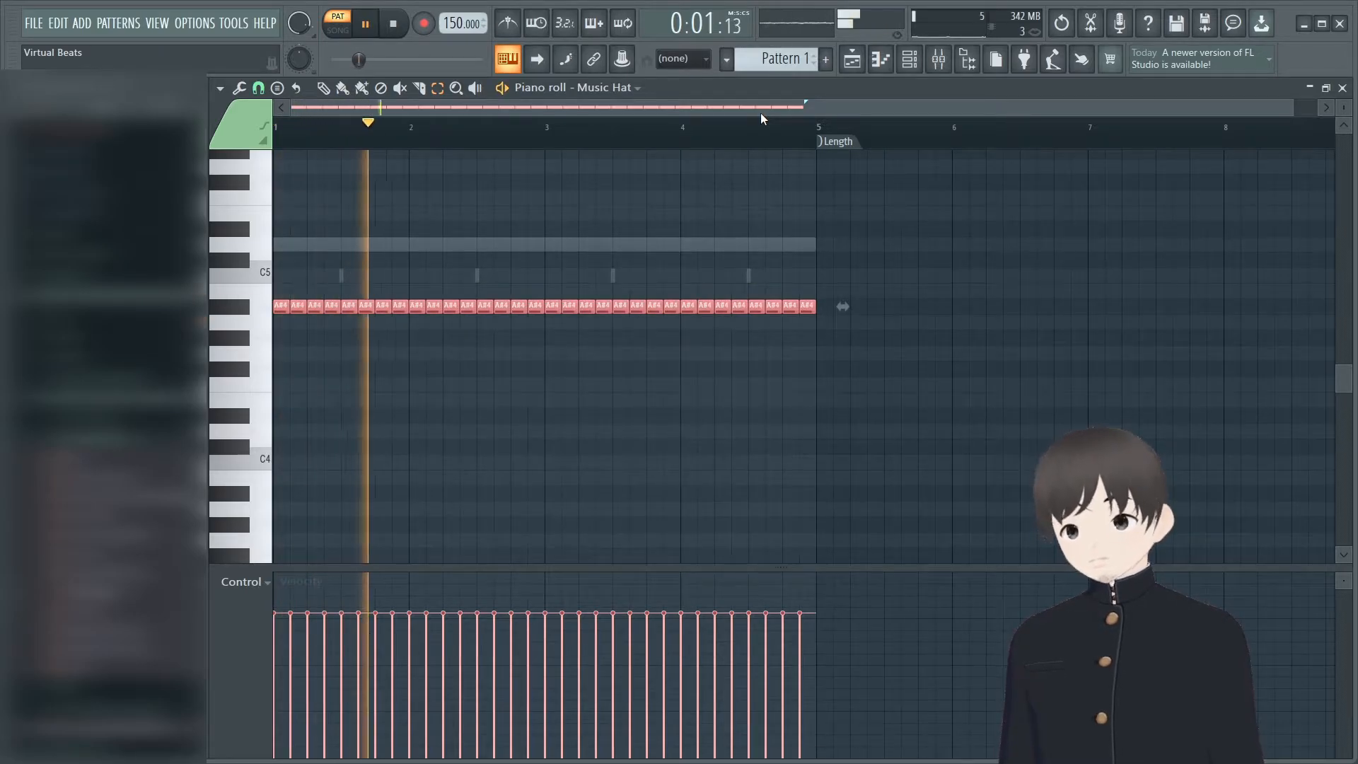
left_click_drag(1295, 108, 953, 107)
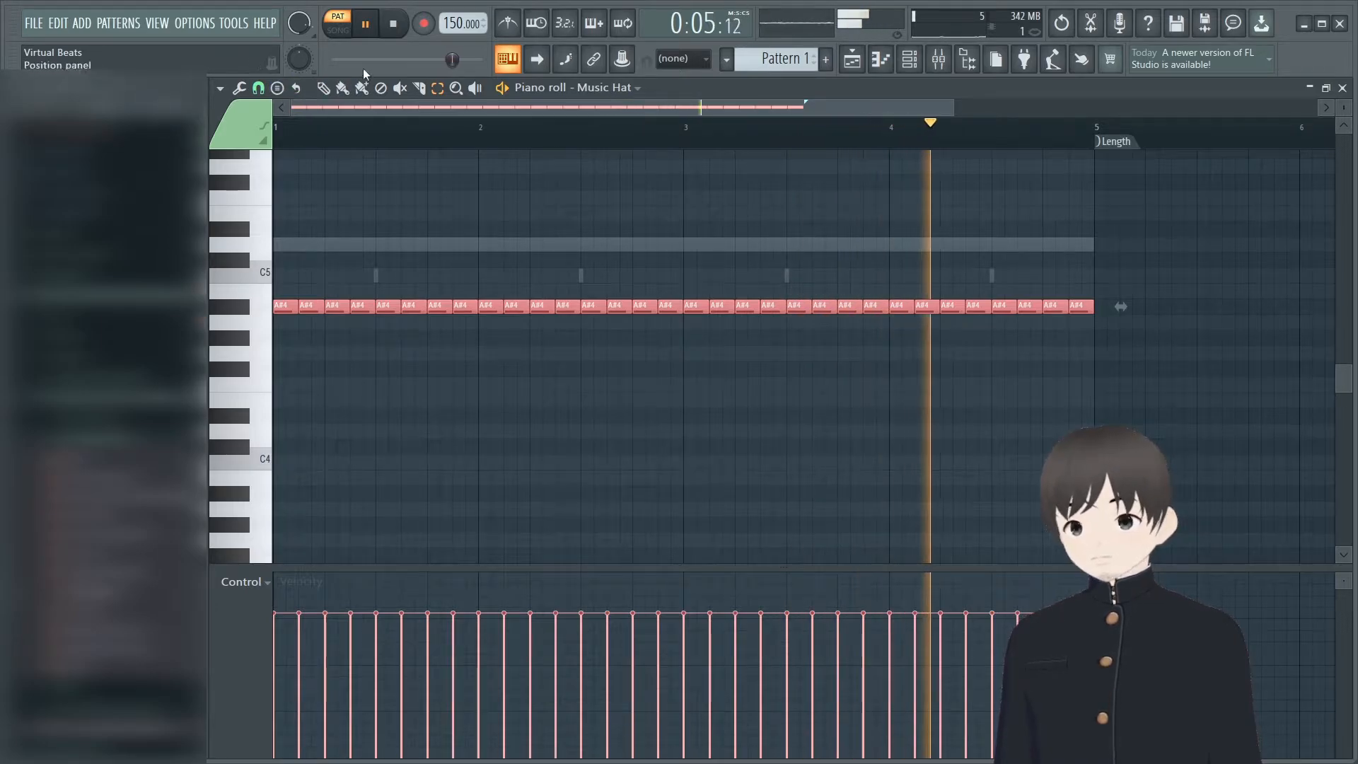
key("space")
left_click(352, 226)
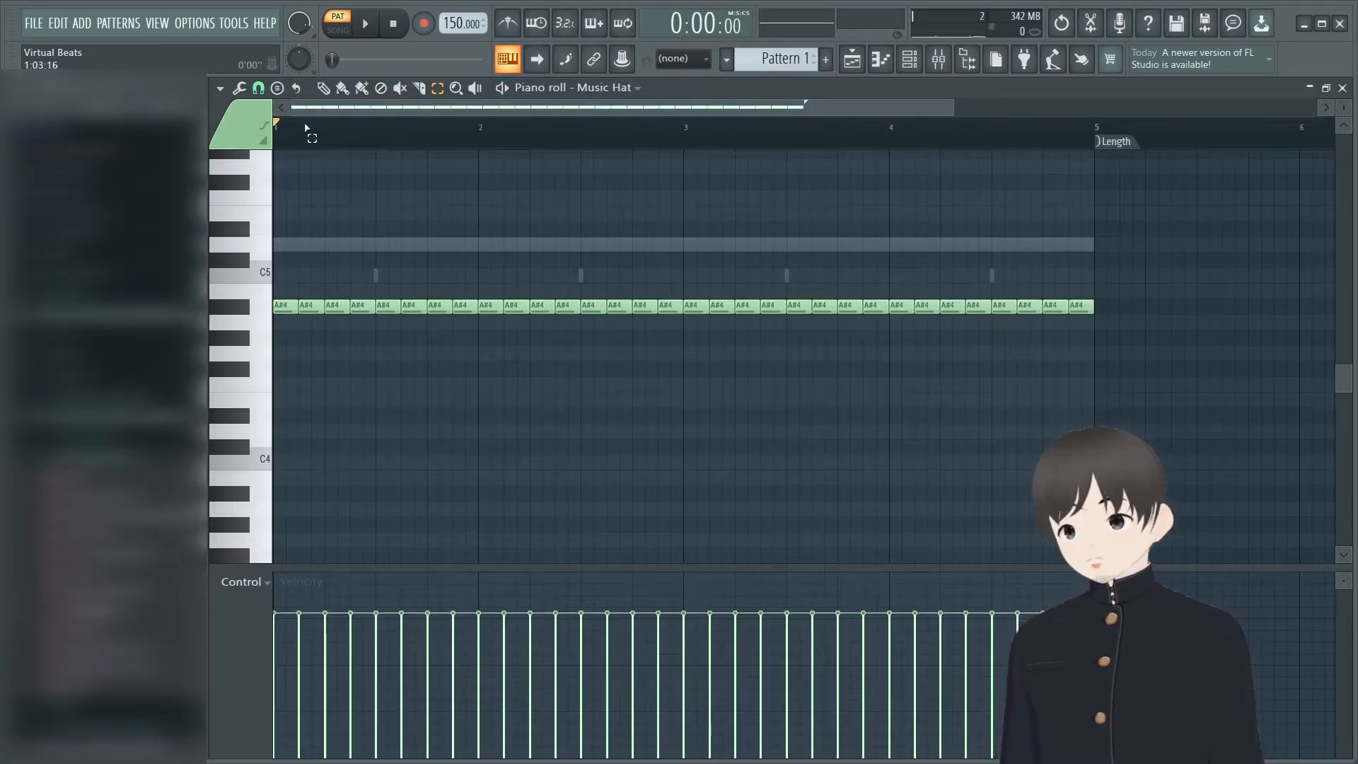
- Try splitting the first two Music Hat notes into one-step A#4 notes, and restore the two-step notes
left_click_drag(953, 107, 527, 107)
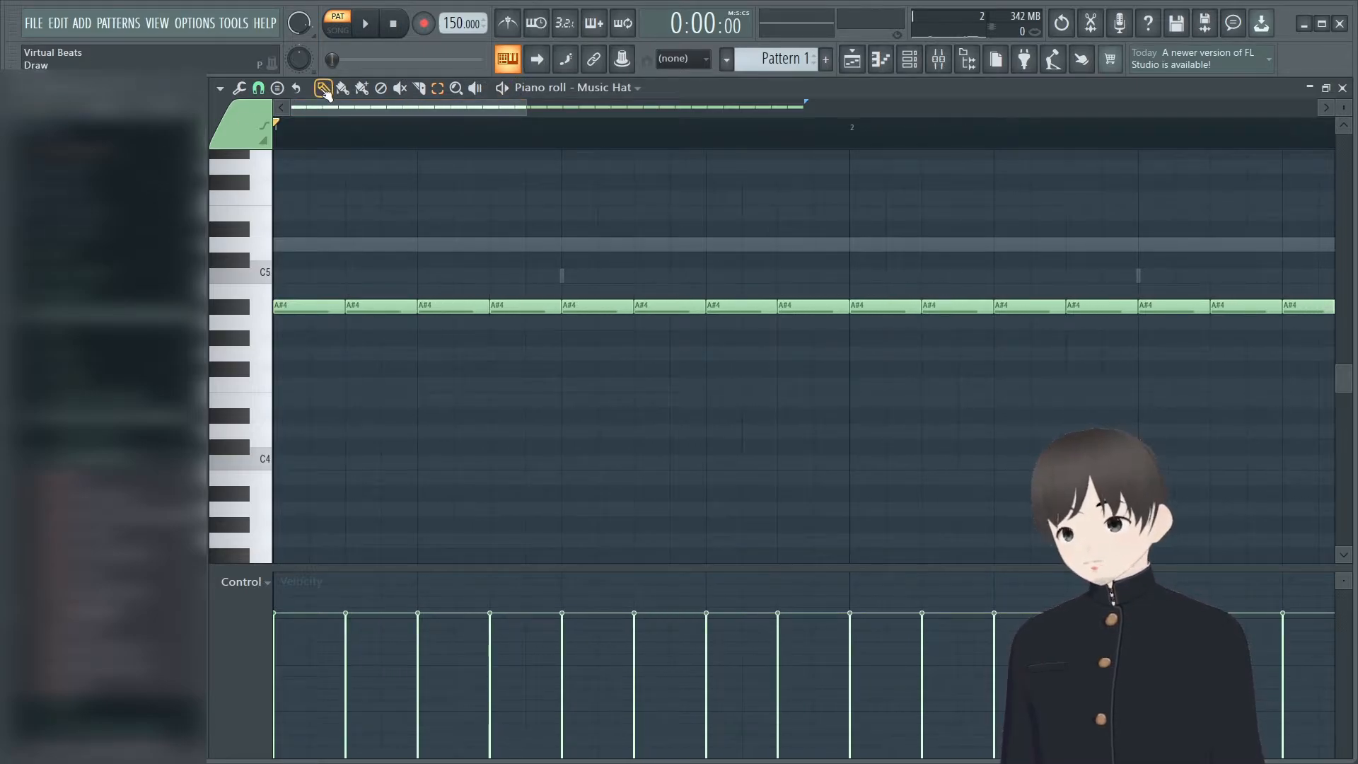
left_click(322, 306)
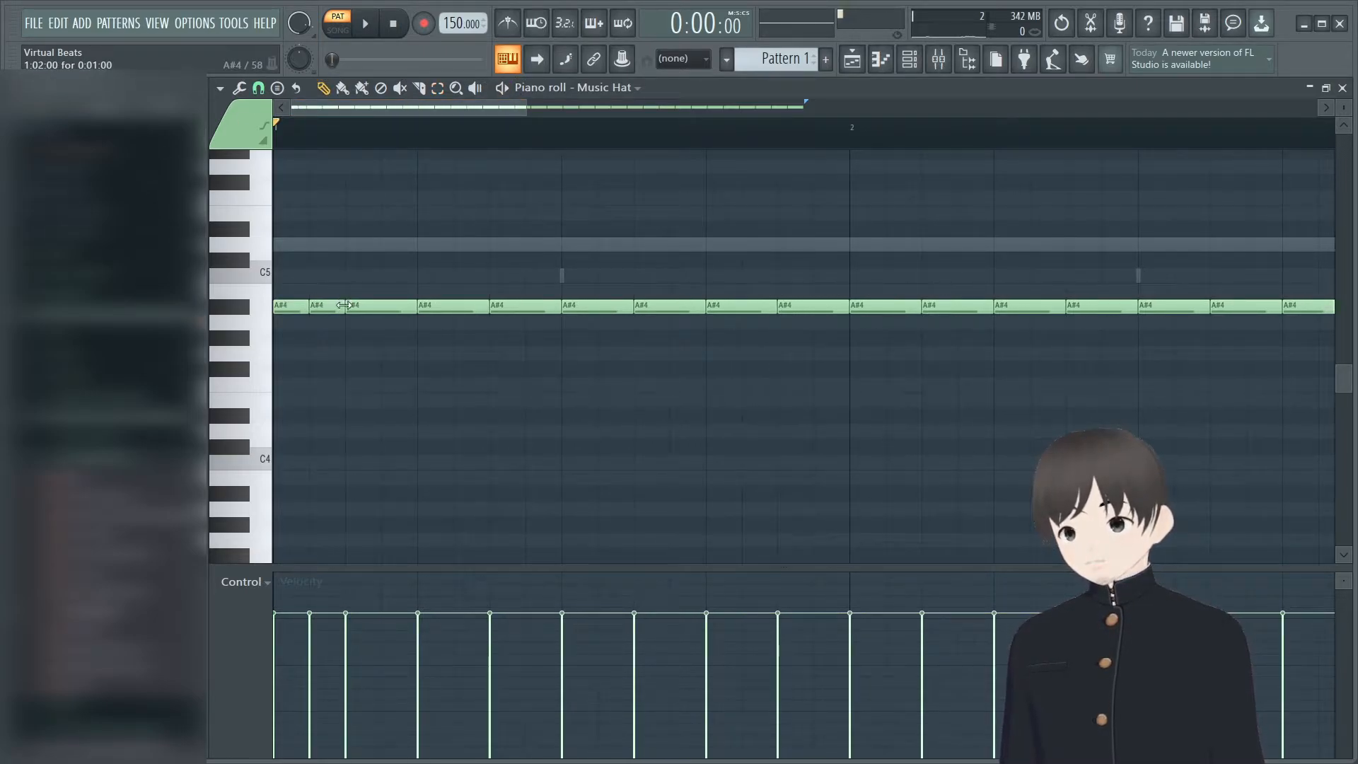
right_click(348, 305)
left_click(359, 308)
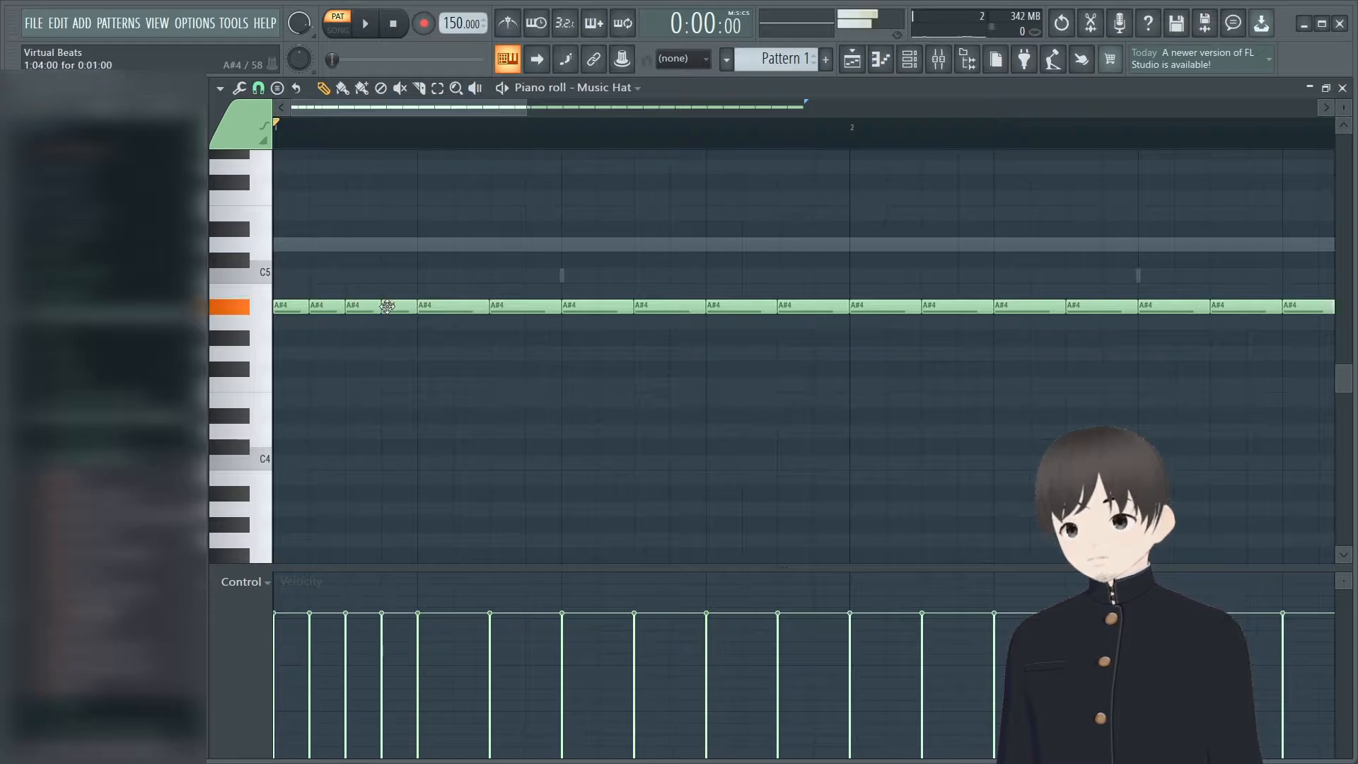
key("space")
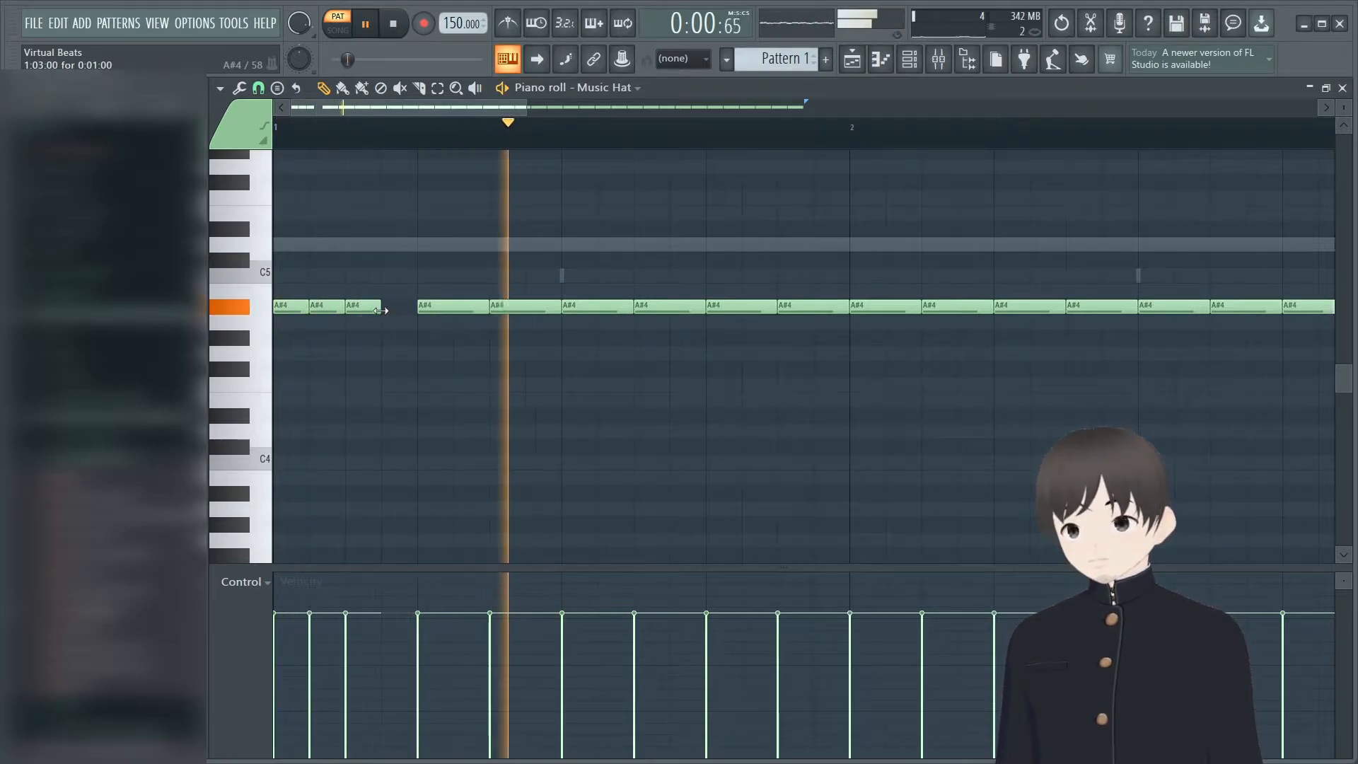
left_click_drag(379, 307, 349, 305)
key("space")
right_click(328, 310)
right_click(289, 308)
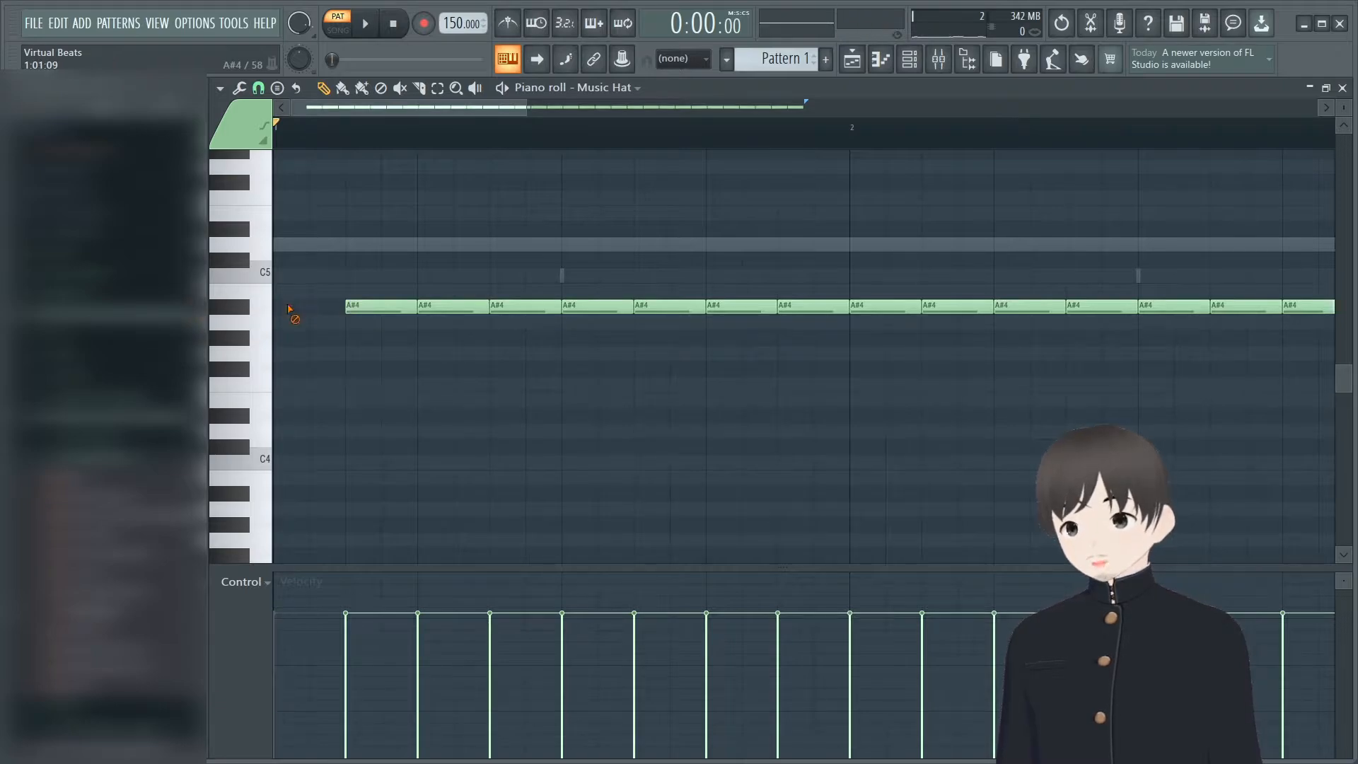
left_click(282, 308)
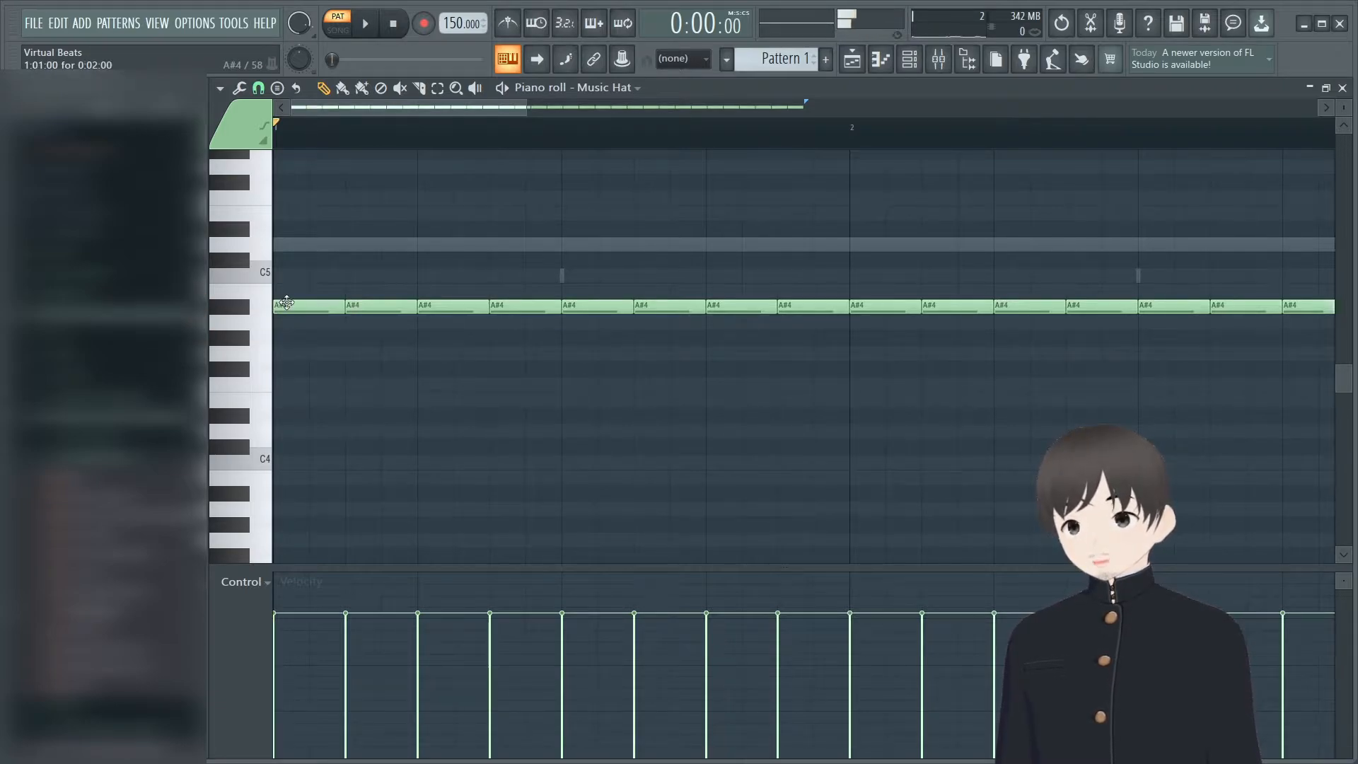
- Select the first two Music Hat notes and open the Chop tool for them
left_click_drag(526, 108, 814, 107)
left_click_drag(715, 106, 430, 106)
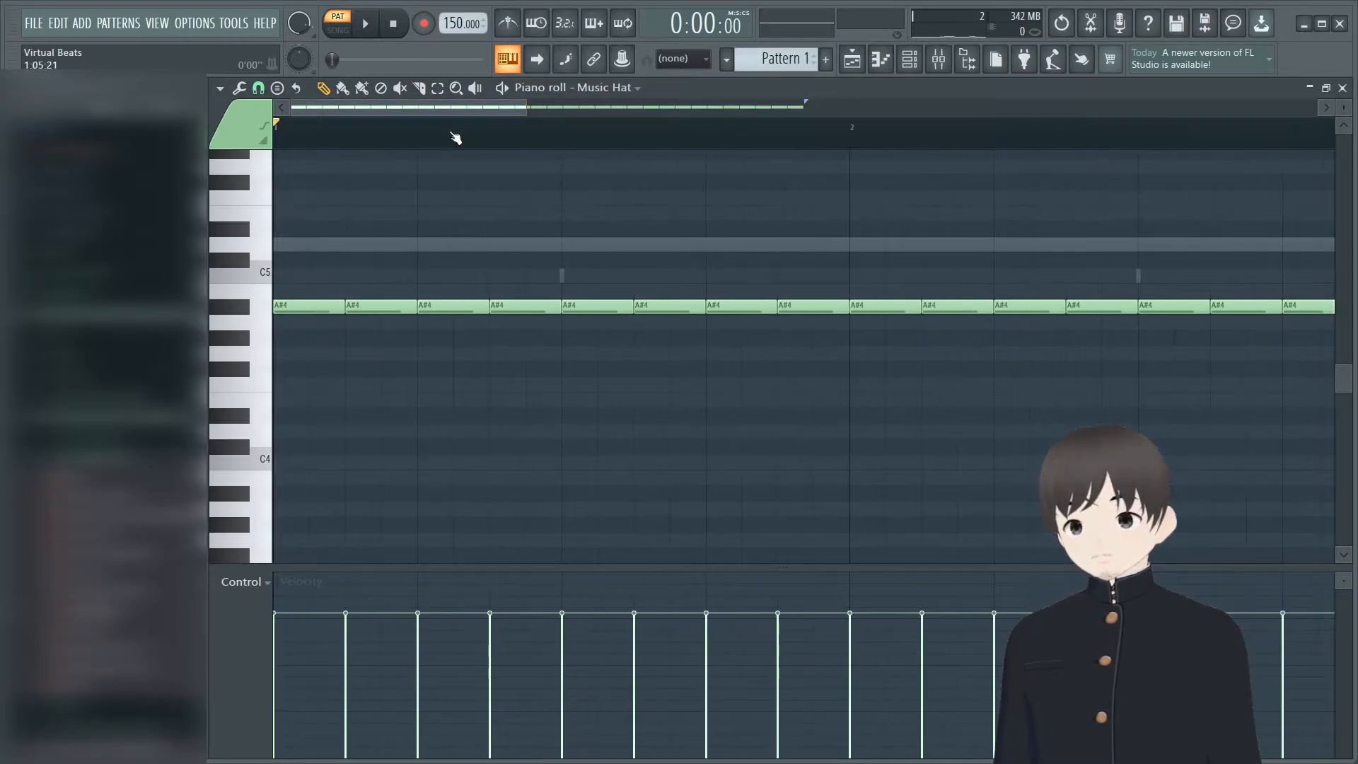
left_click(437, 88)
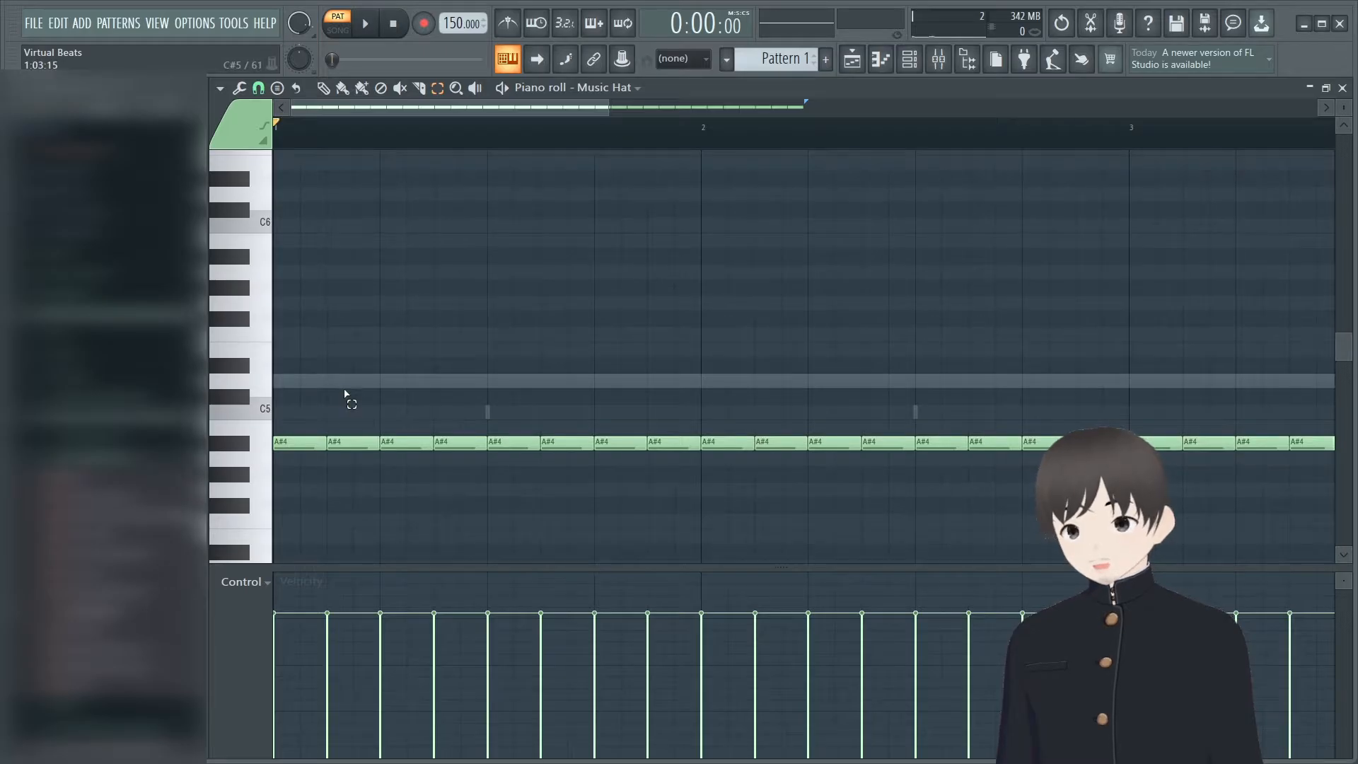
left_click_drag(312, 391, 373, 497)
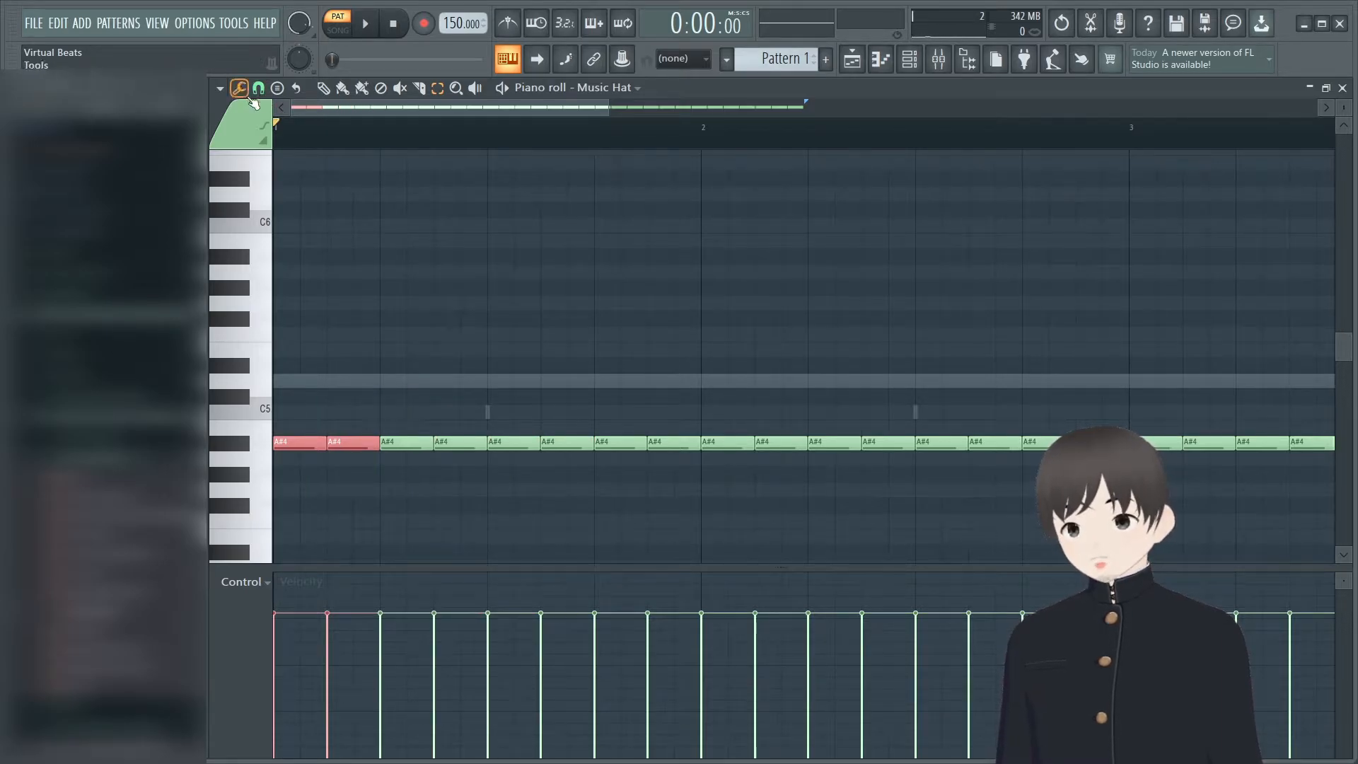
left_click(250, 92)
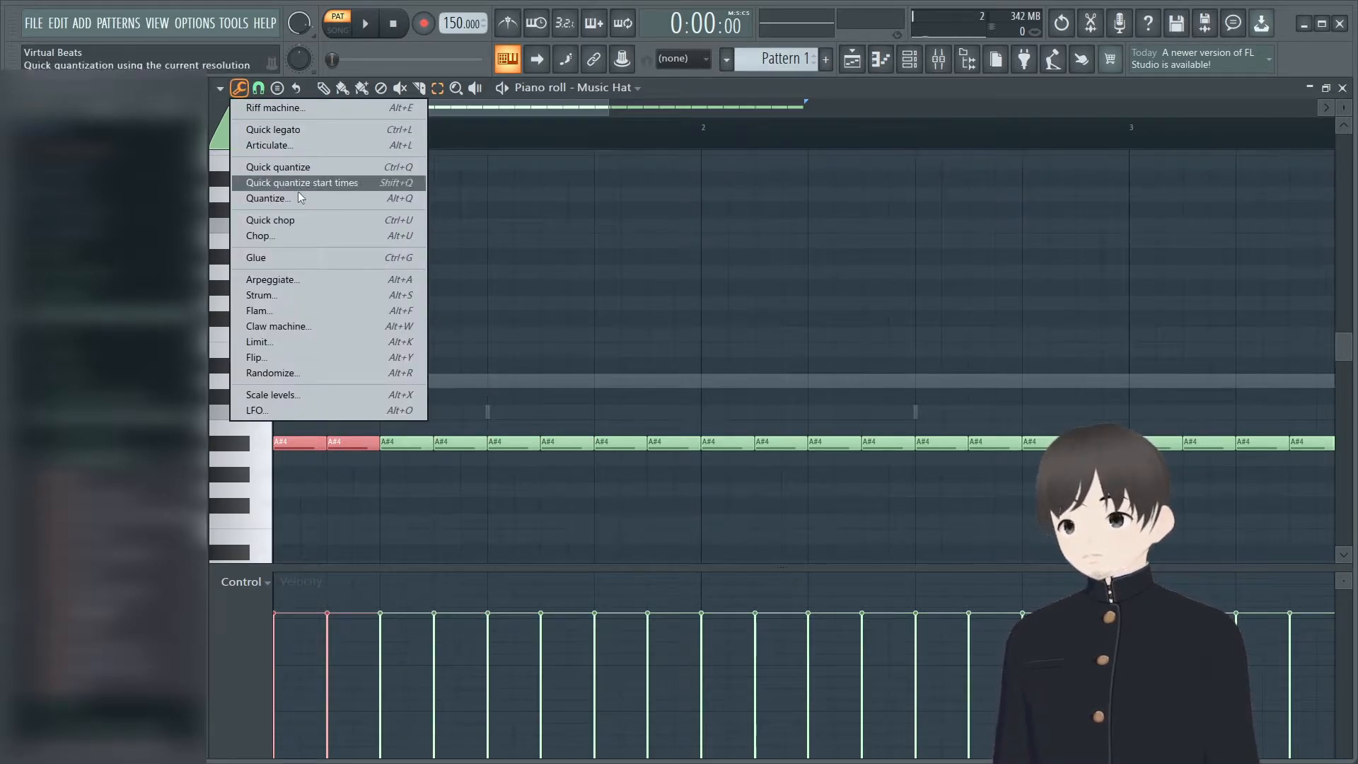
left_click(288, 232)
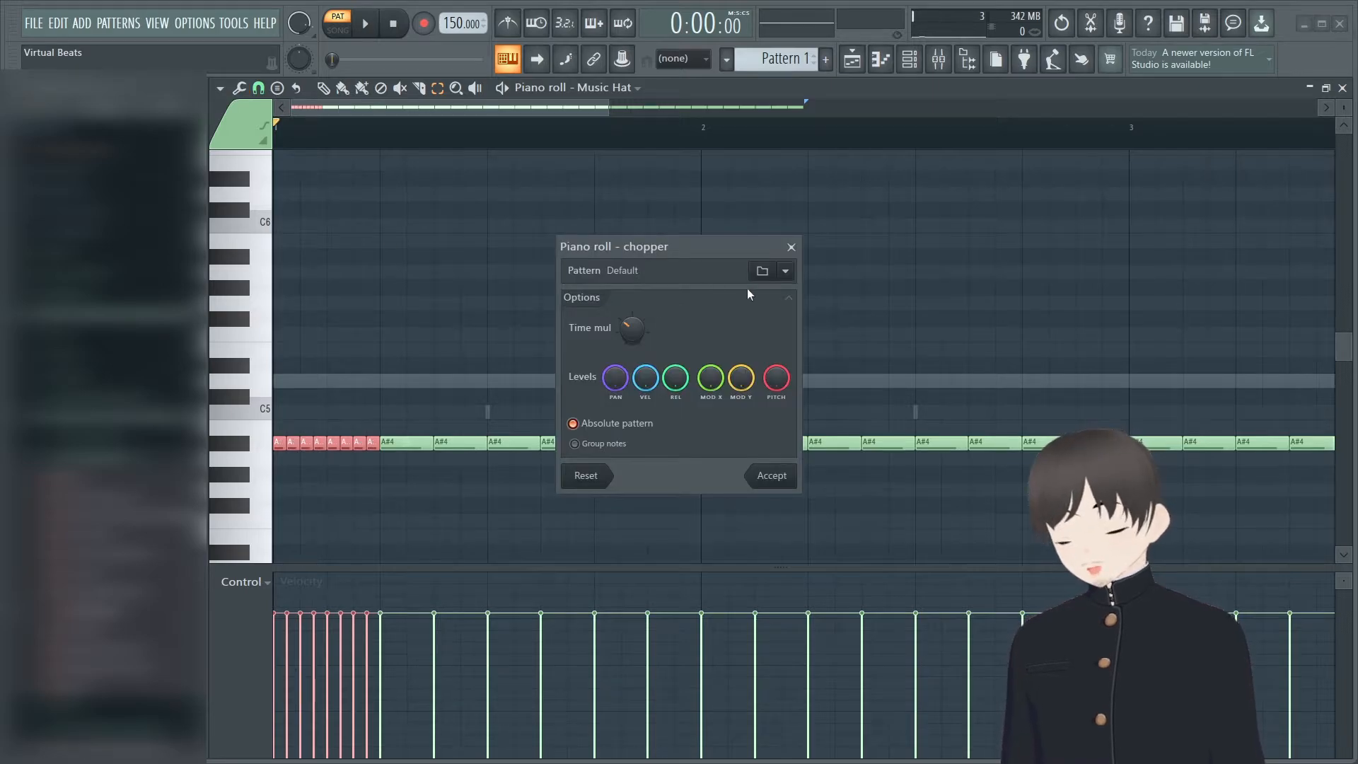
- Try a denser chop on the first two Music Hat notes by varying the chopper's time multiplier, and play the roll
left_click_drag(631, 327, 637, 301)
key("space")
key("space")
key("space")
key("space")
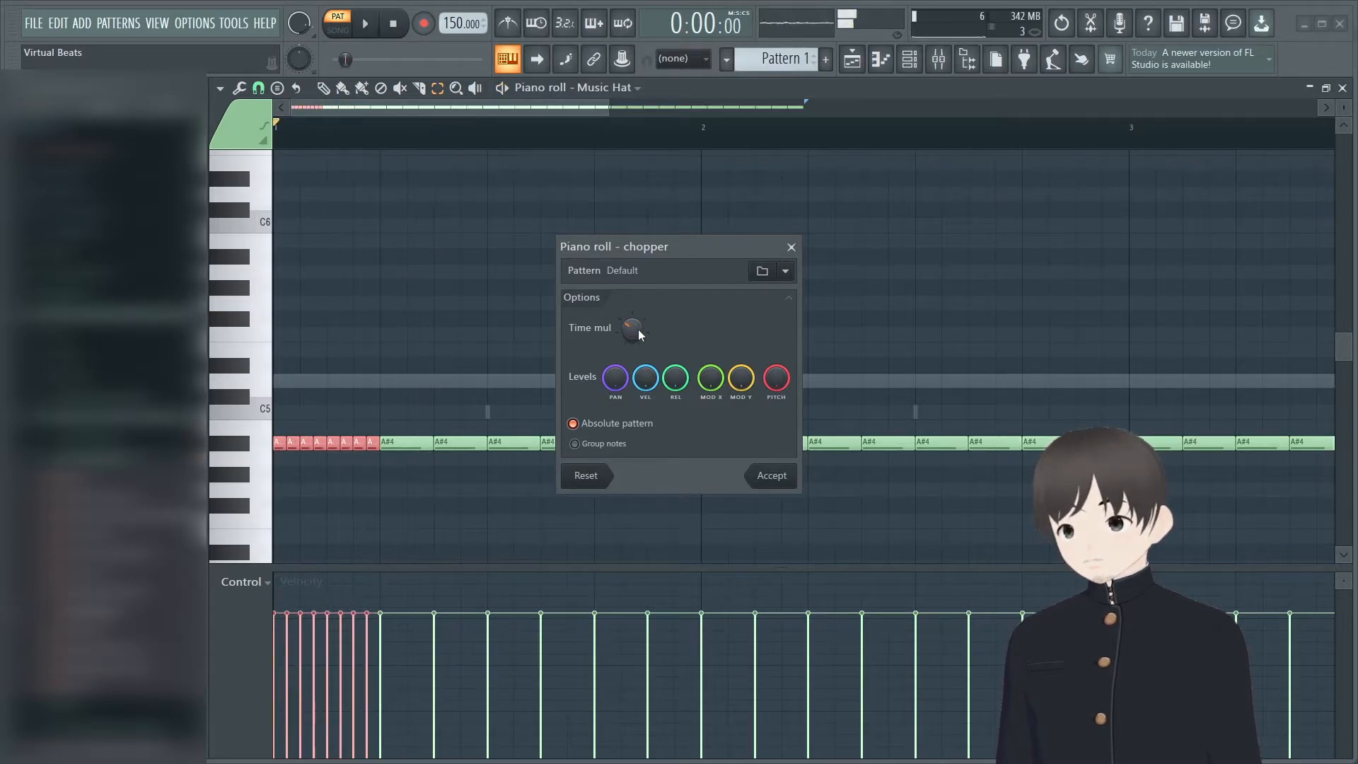
key("space")
key("space")
- Try longer chops on the first two Music Hat notes with the time multiplier, play them, and close the chopper without applying
left_click_drag(638, 326, 638, 297)
key("space")
key("space")
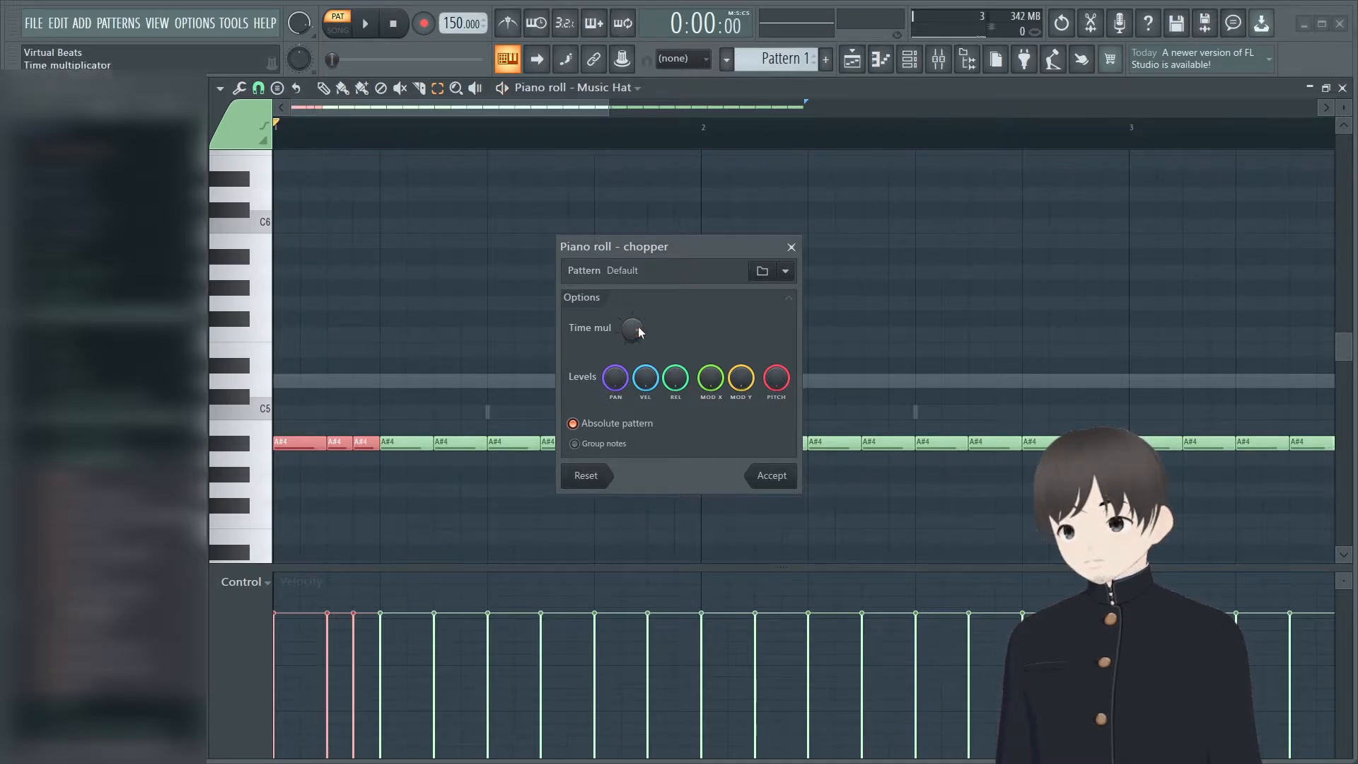
key("space")
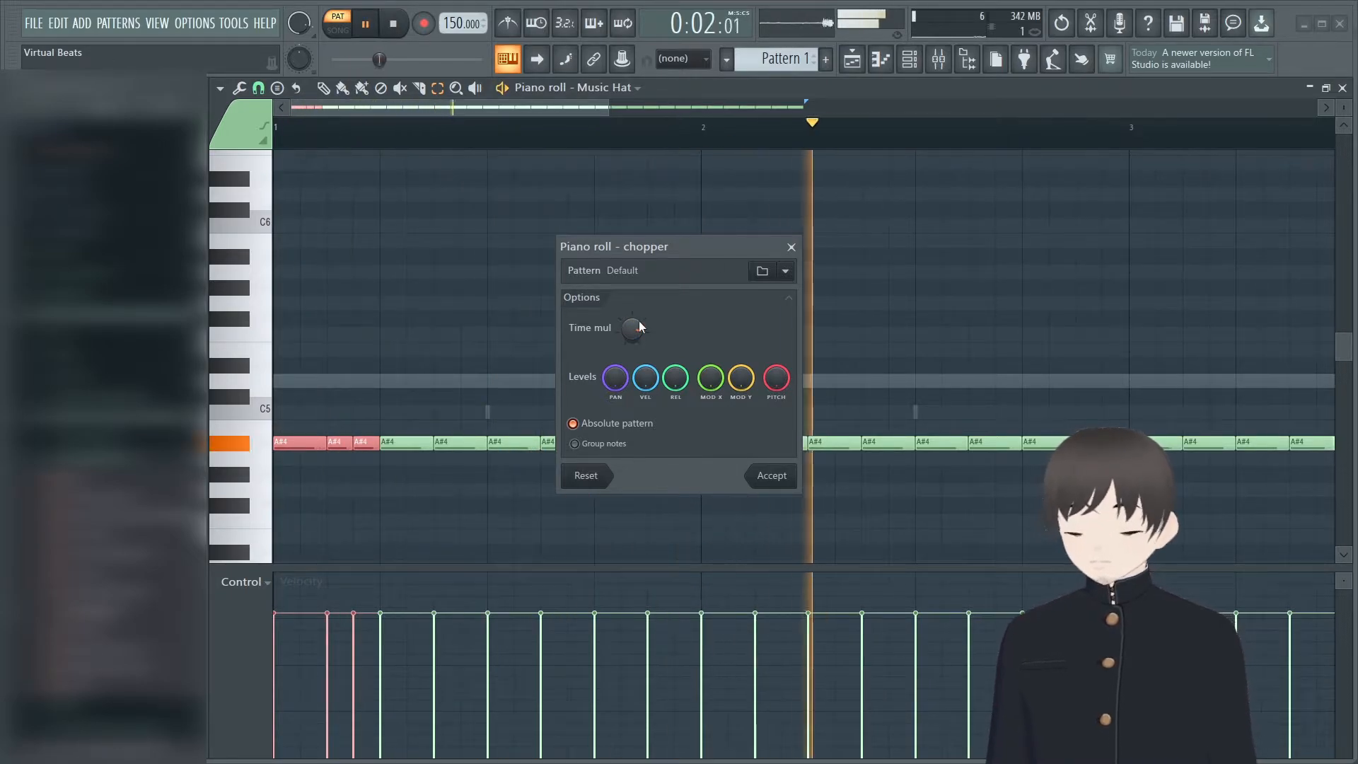
key("space")
mouse_move(639, 332)
left_mouse_down()
mouse_move(638, 373)
mouse_move(629, 315)
mouse_move(629, 338)
left_mouse_up()
key("space")
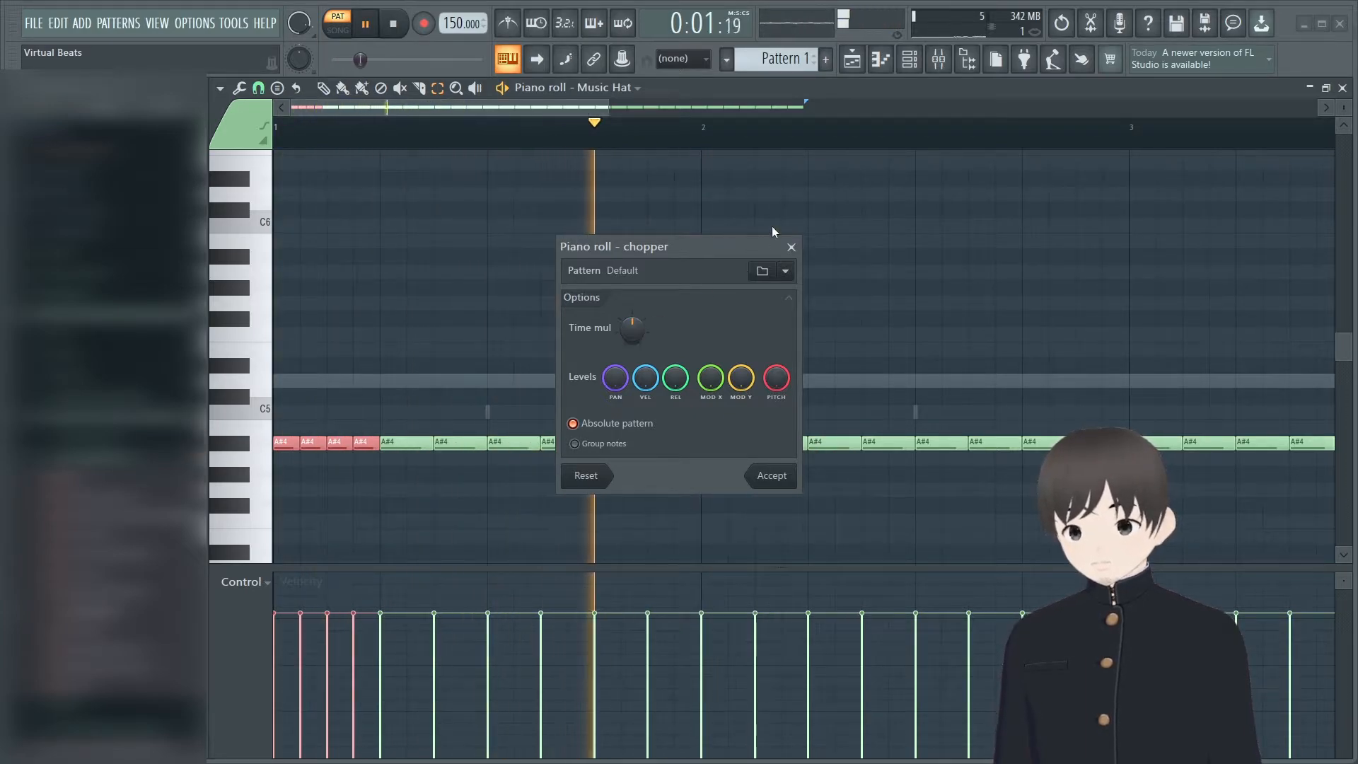
left_click(790, 246)
- Play the unchopped Music Hat pattern across its four bars
key("space")
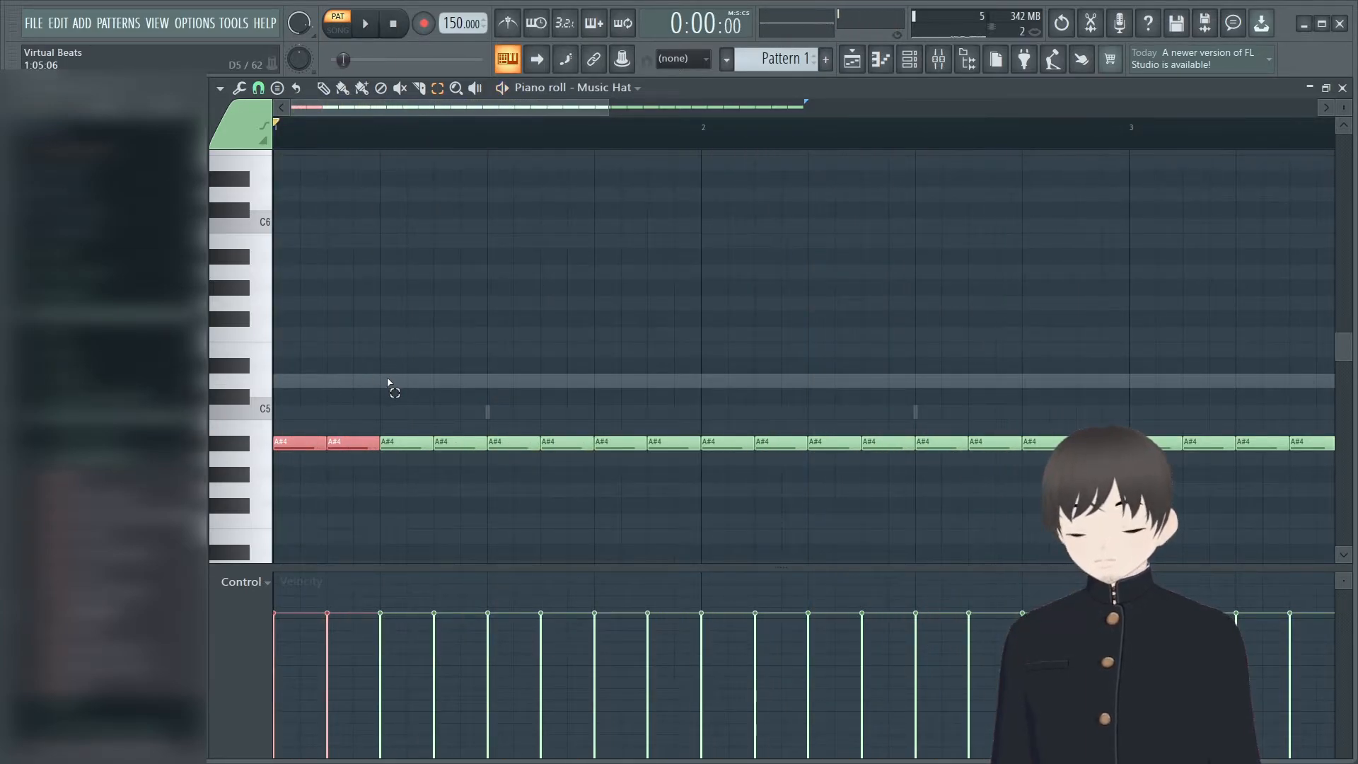
key("space")
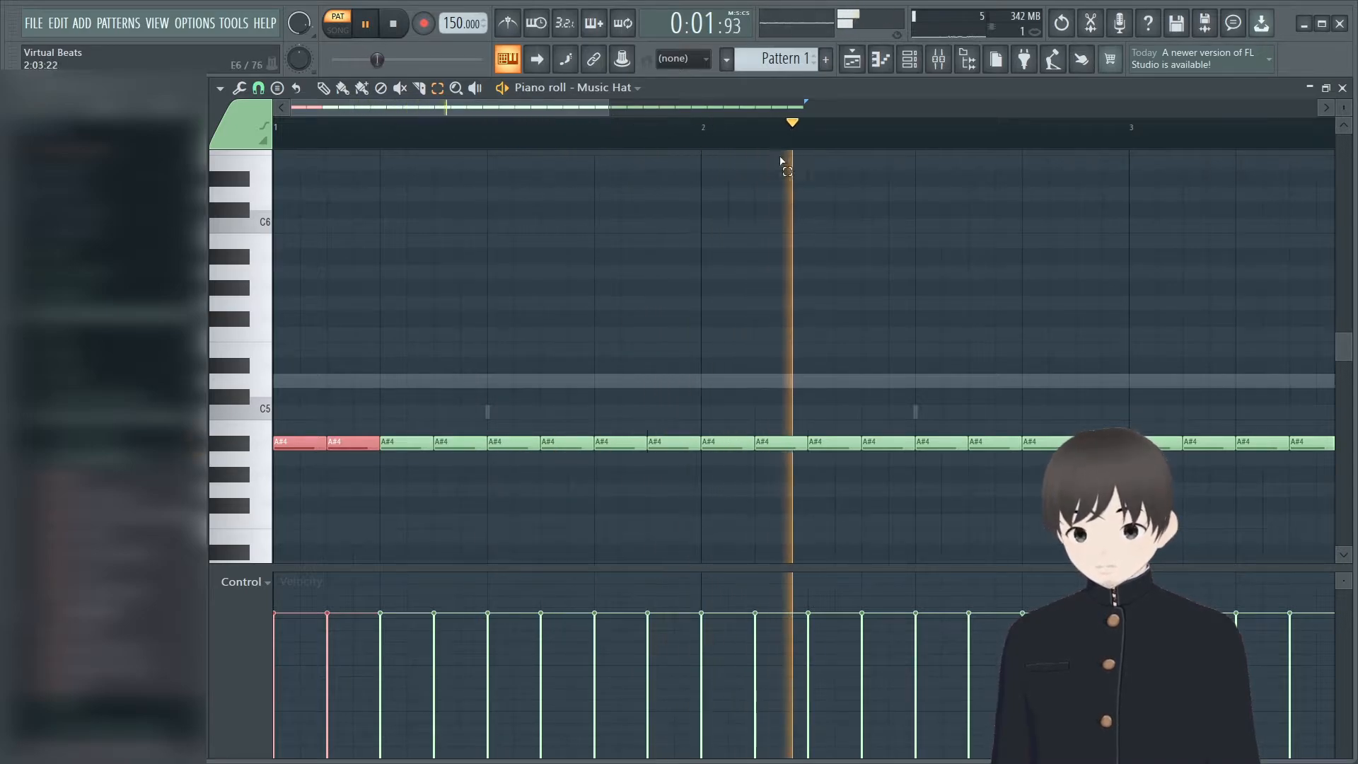
left_click_drag(608, 107, 1078, 141)
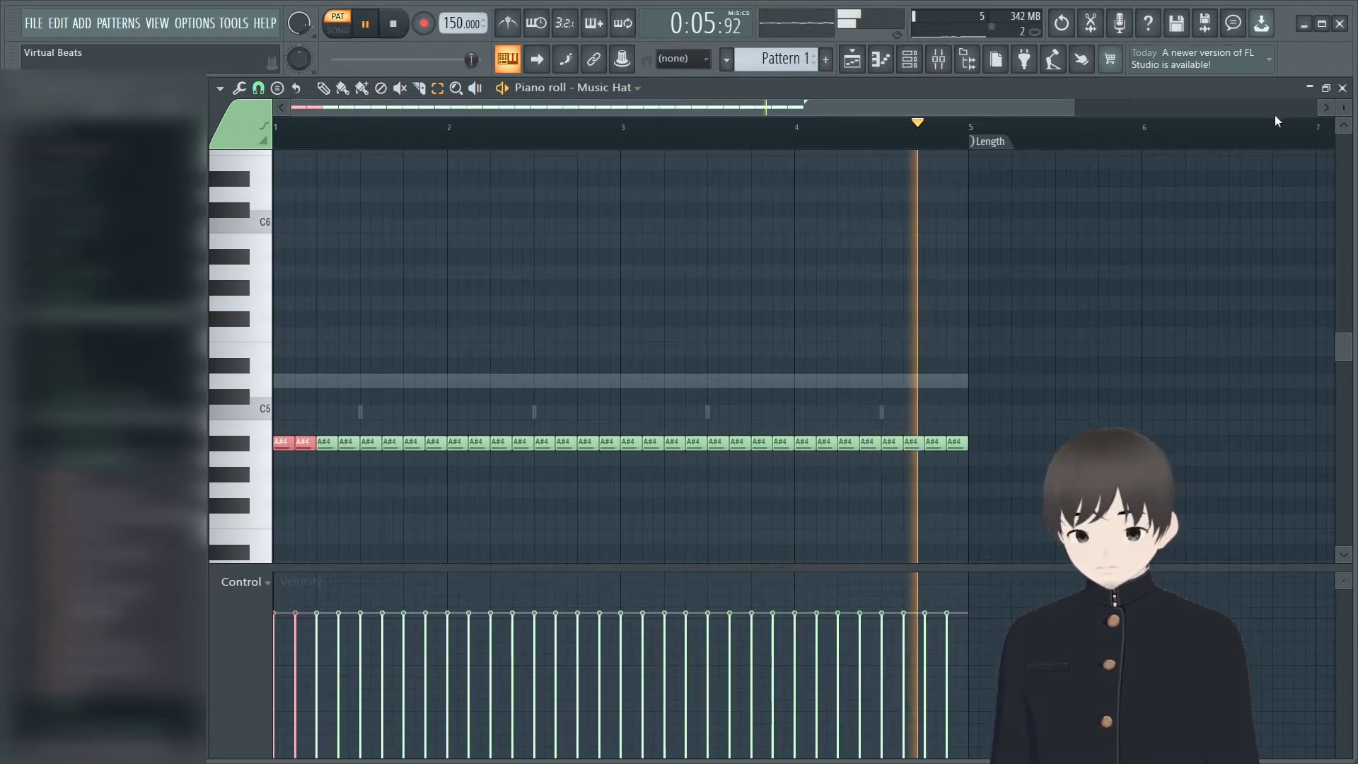
key("space")
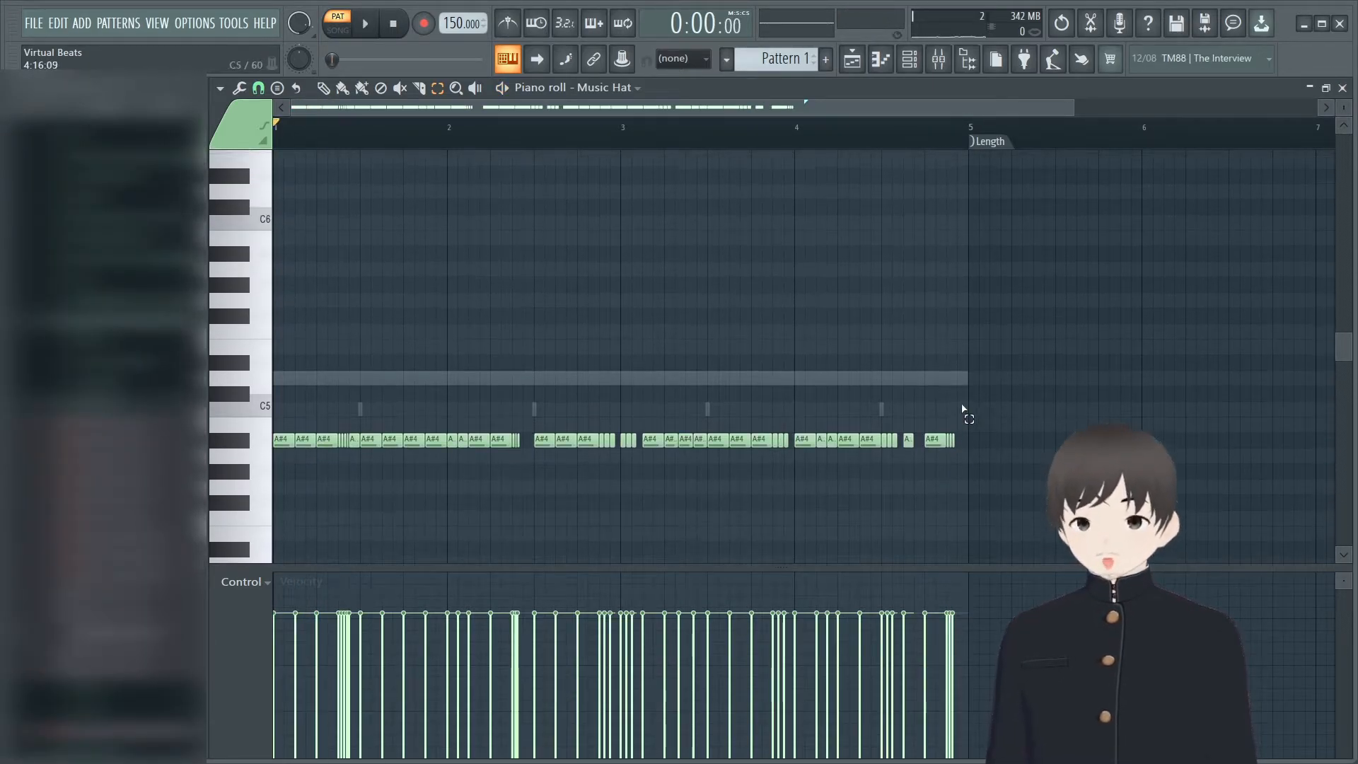
- Play the Music Hat pattern with its rolls and gaps, and examine its notes across all four bars
scroll(962, 409, "down", 1)
scroll(976, 349, "up", 1)
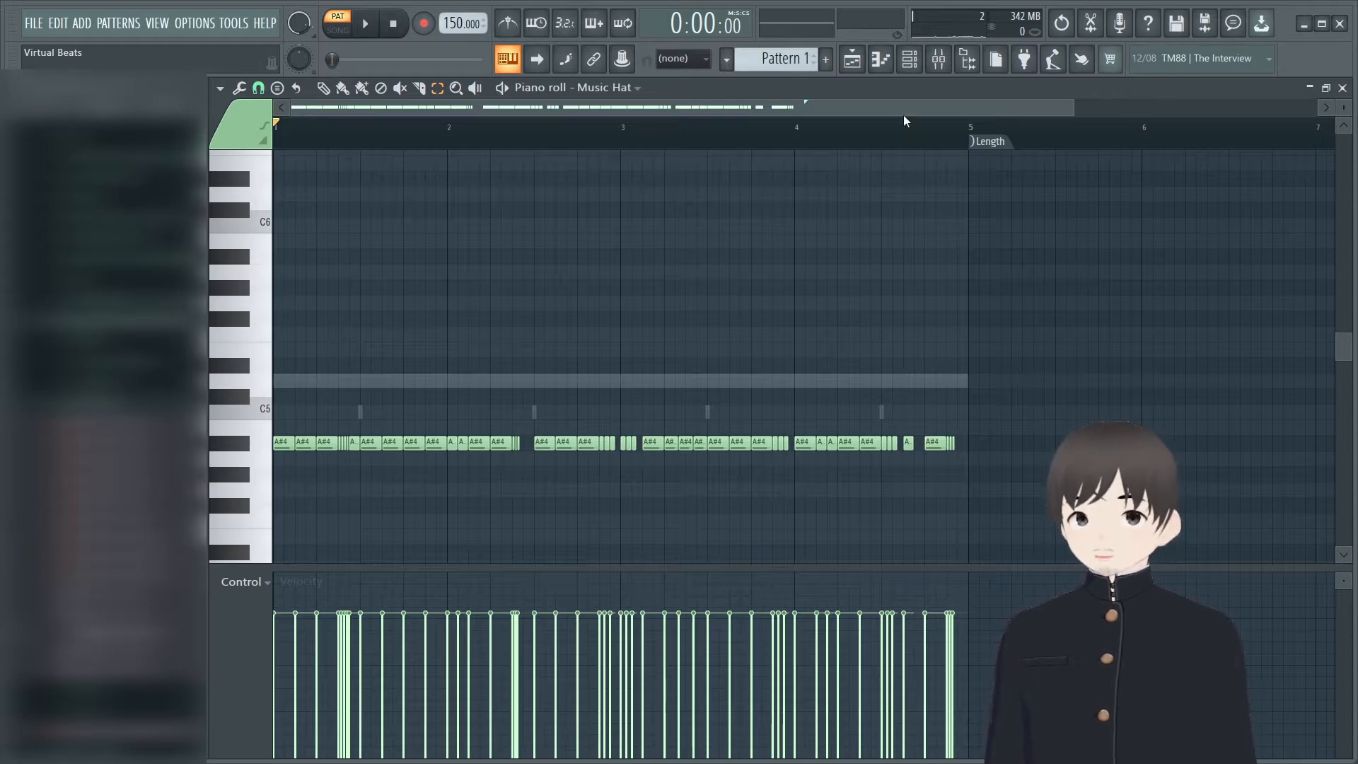
left_click_drag(1072, 104, 716, 106)
scroll(785, 173, "down", 3)
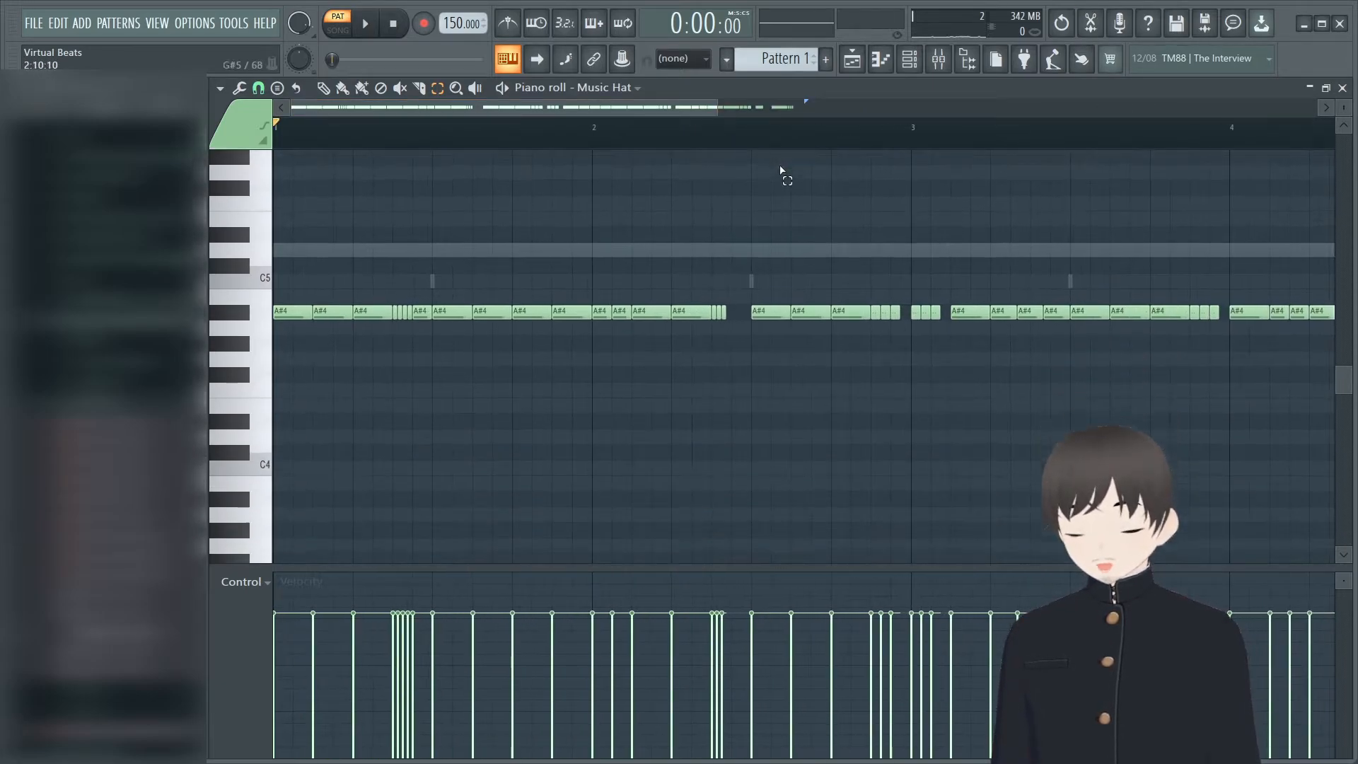
key("space")
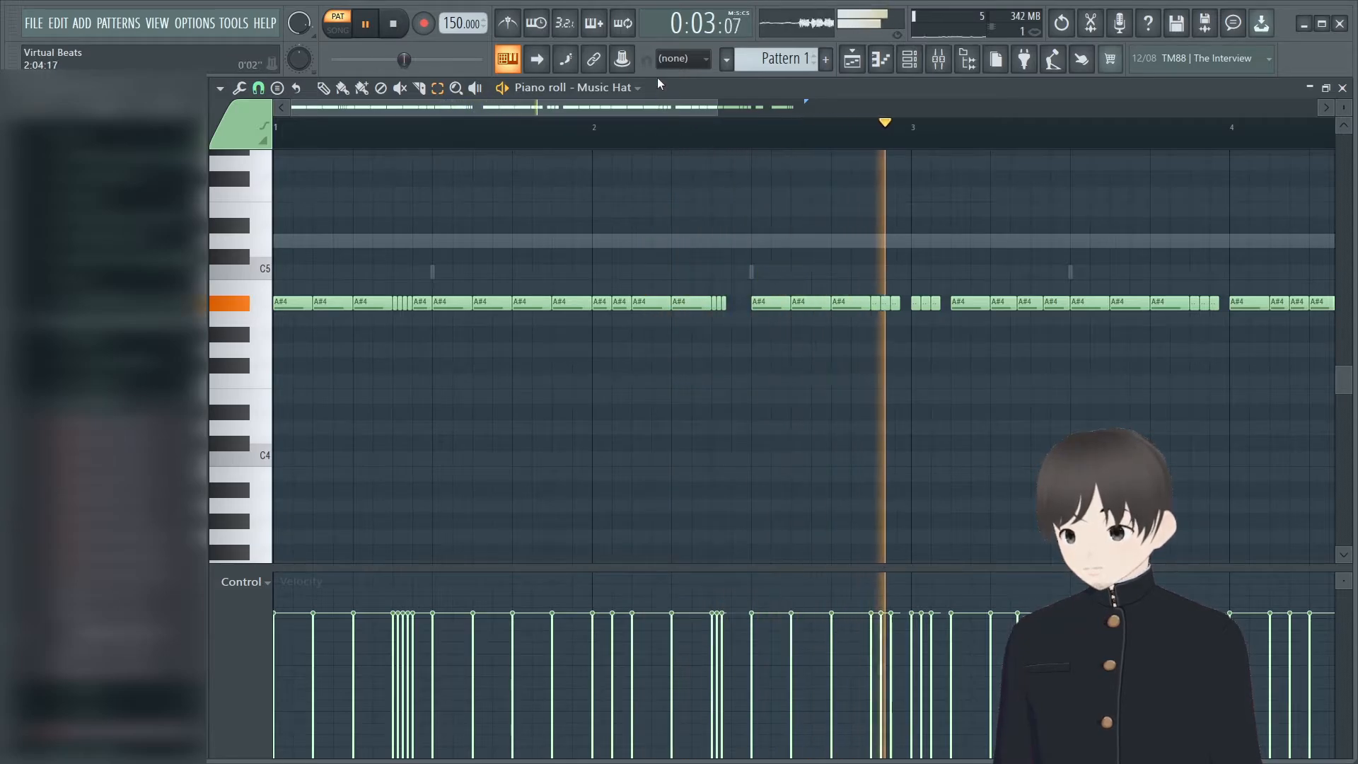
left_click_drag(650, 112, 424, 106)
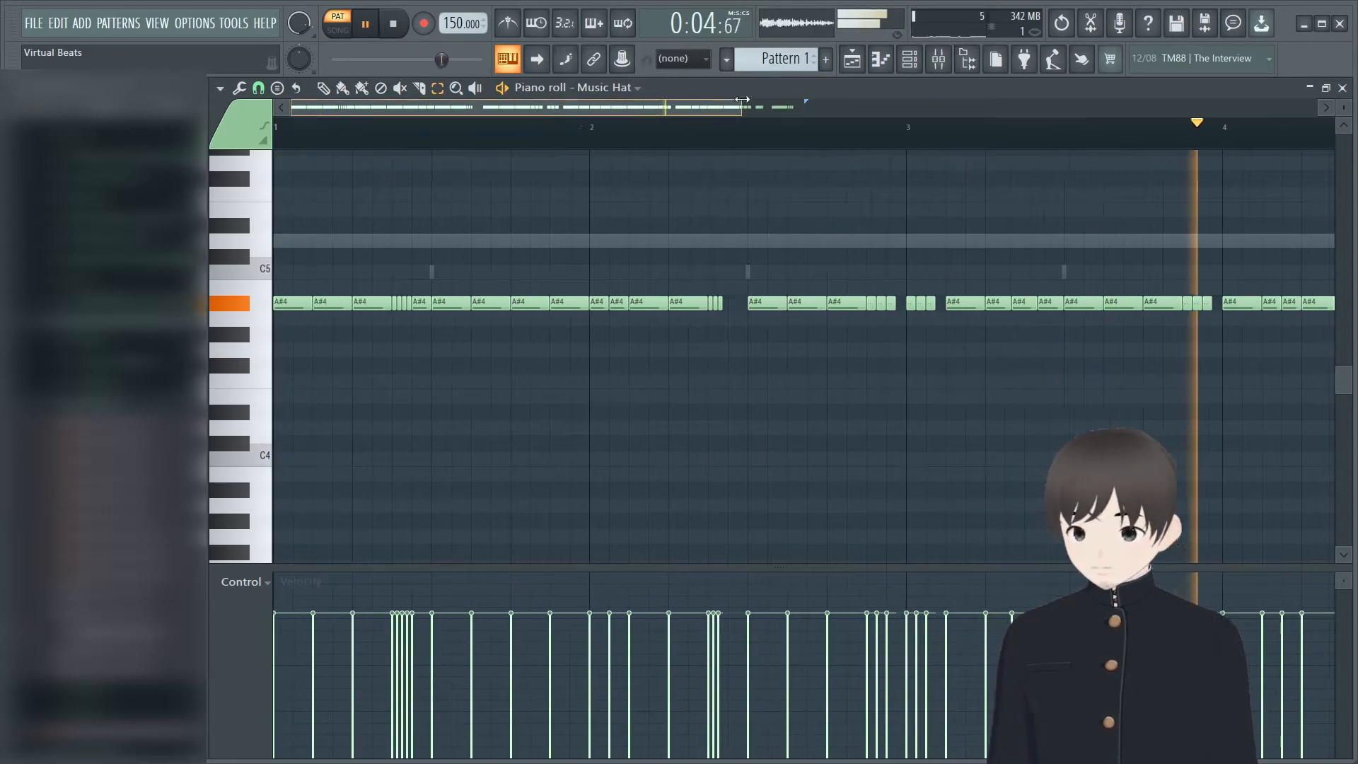
left_click_drag(719, 107, 1303, 107)
key("space")
- Play the pattern in the channel rack, and replace the Kick channel's sample with Kirby © 808 from the browser
key("F6")
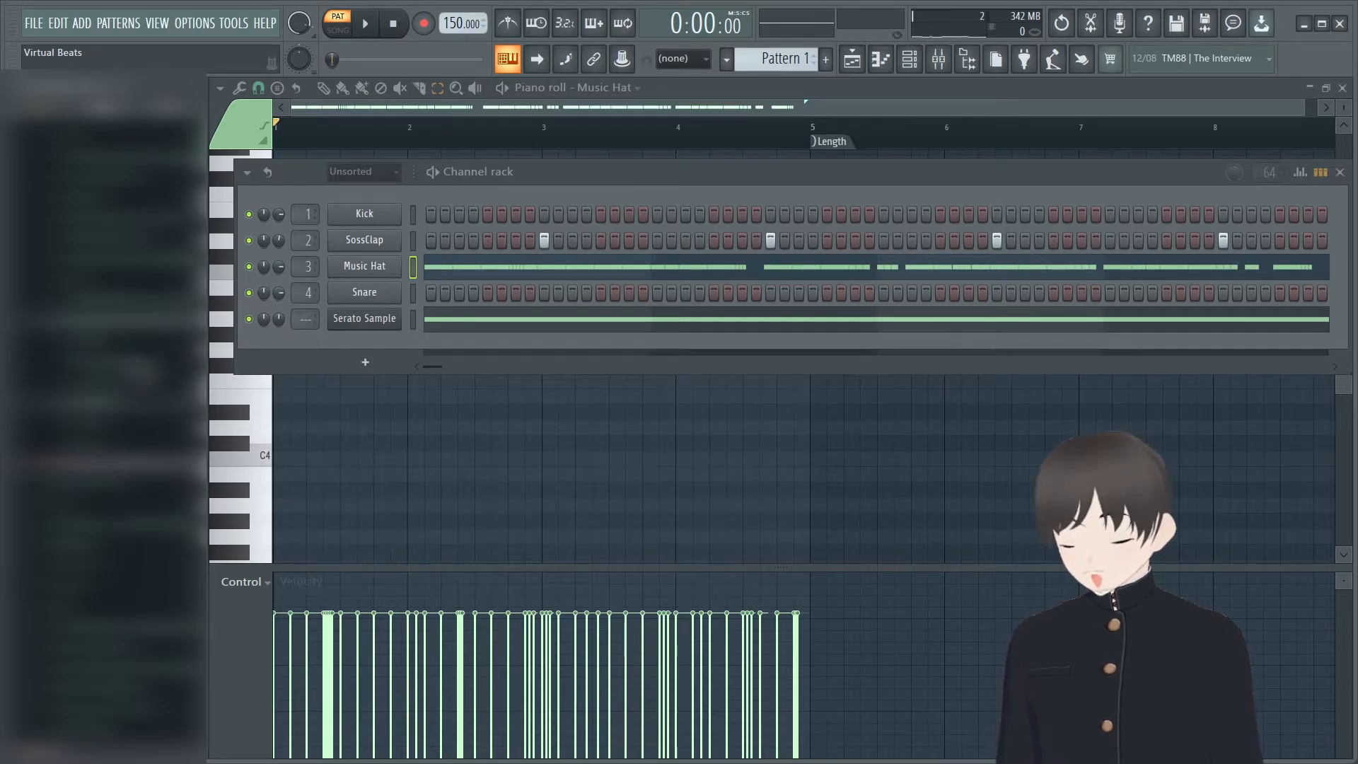
scroll(131, 350, "up", 8)
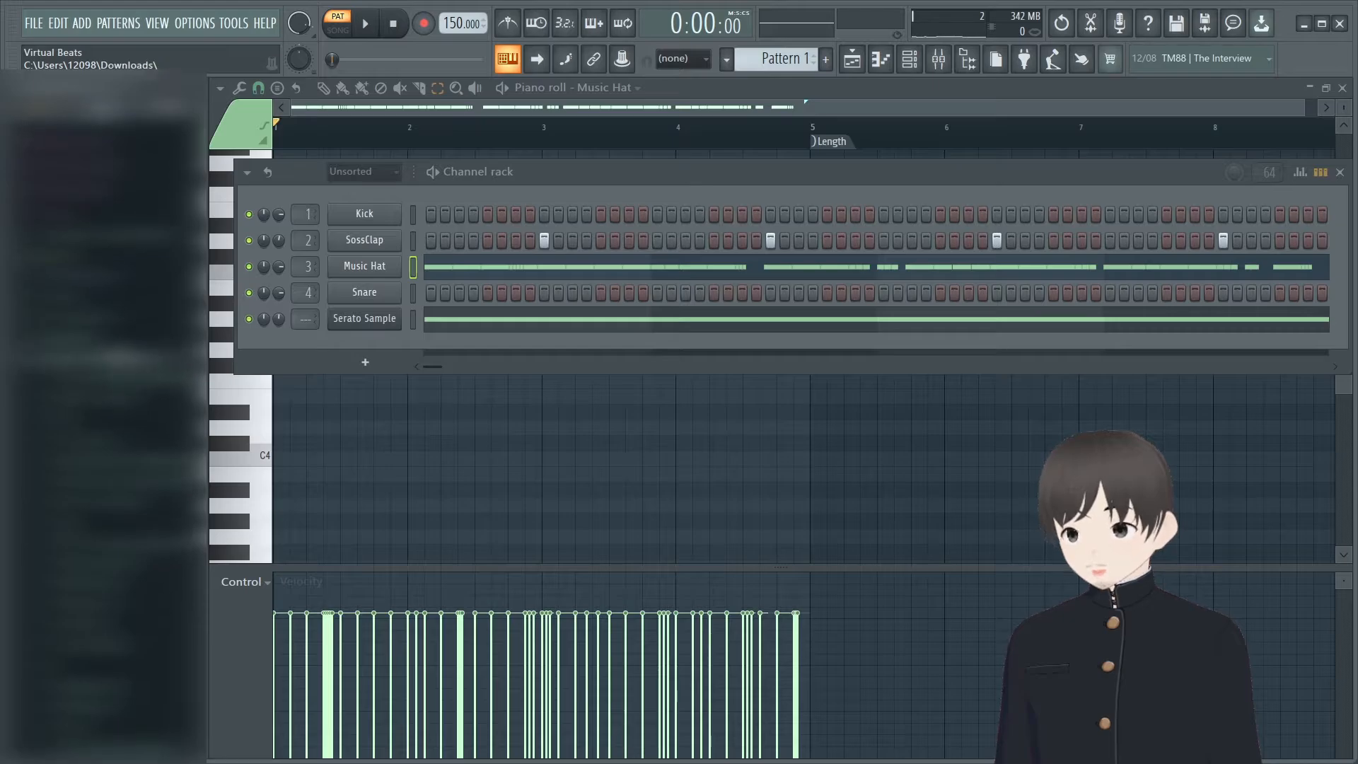
key("space")
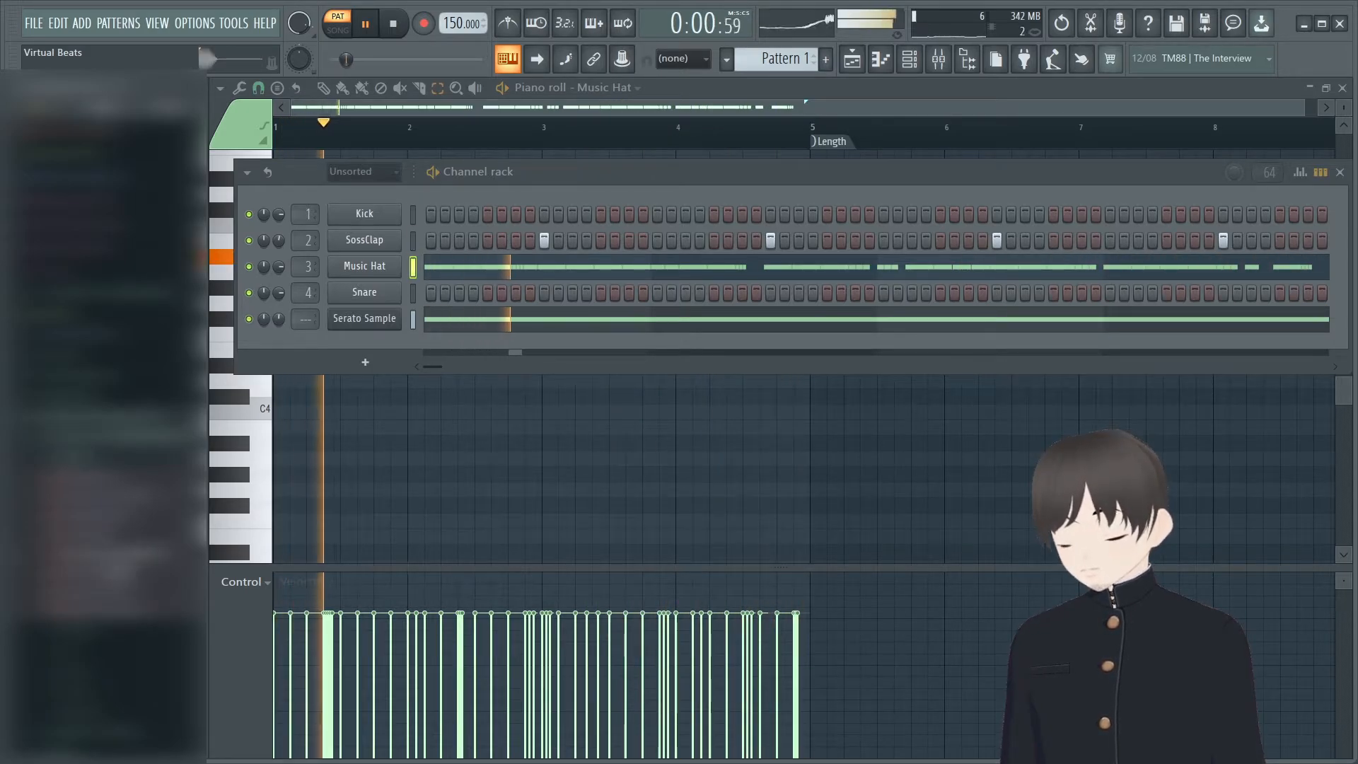
key("space")
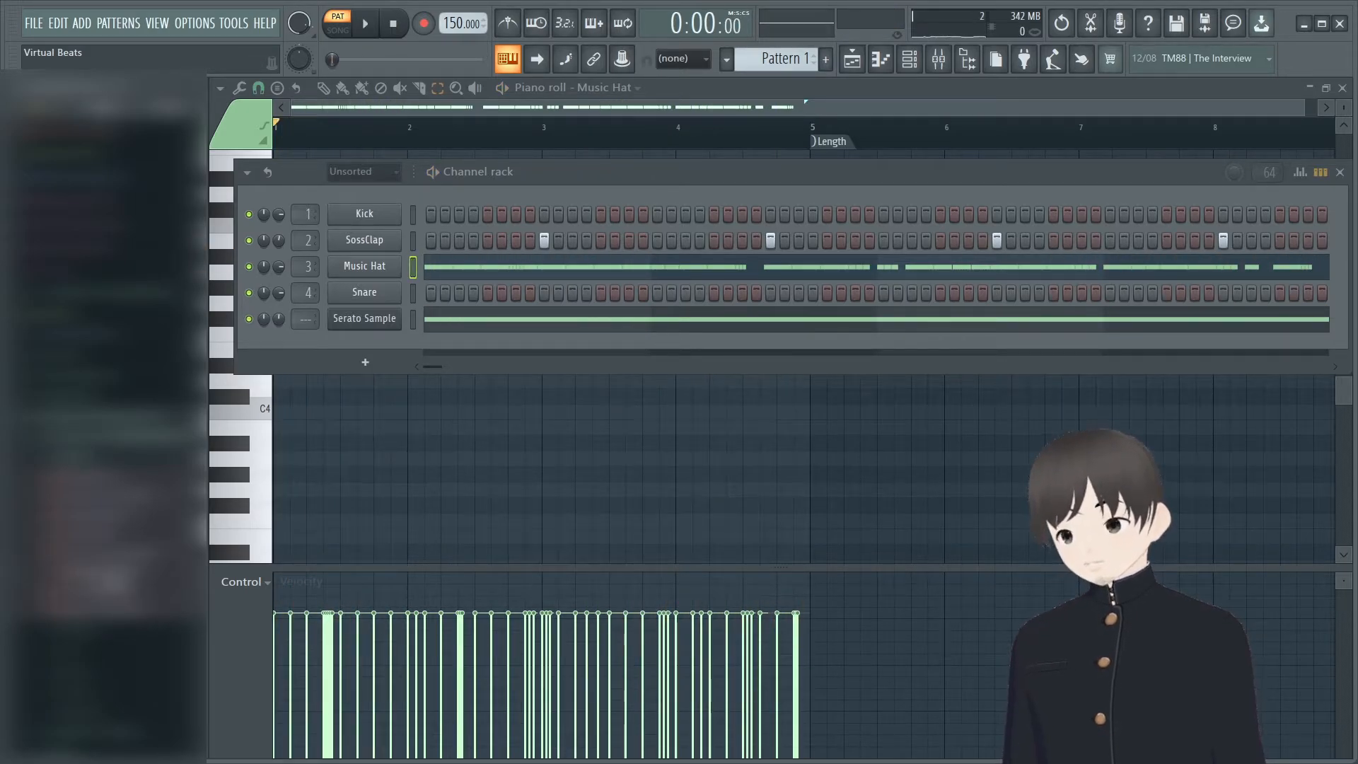
left_click_drag(142, 606, 283, 219)
left_click_drag(367, 215, 367, 215)
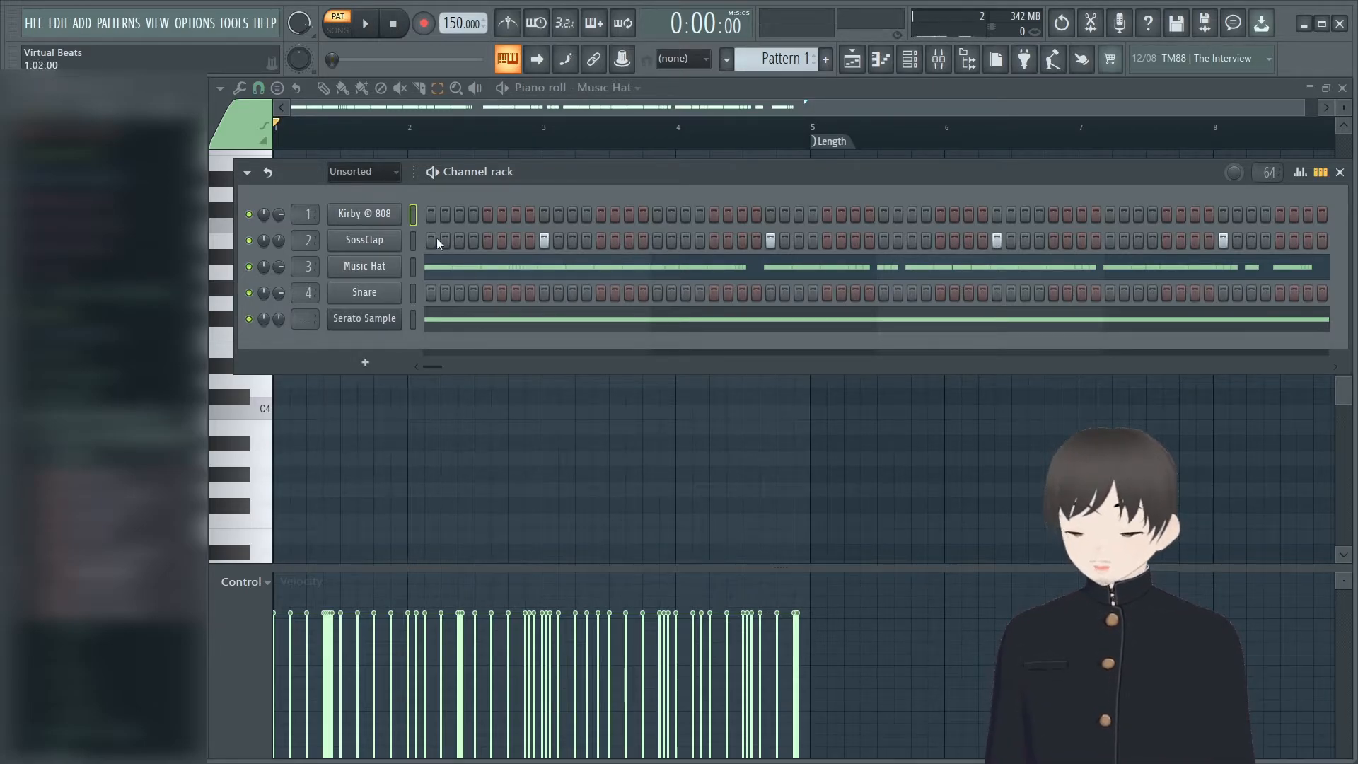
- Examine the Kirby © 808 channel's sample, volume envelope and miscellaneous settings, and close its window
left_click(362, 225)
left_click_drag(505, 314, 636, 200)
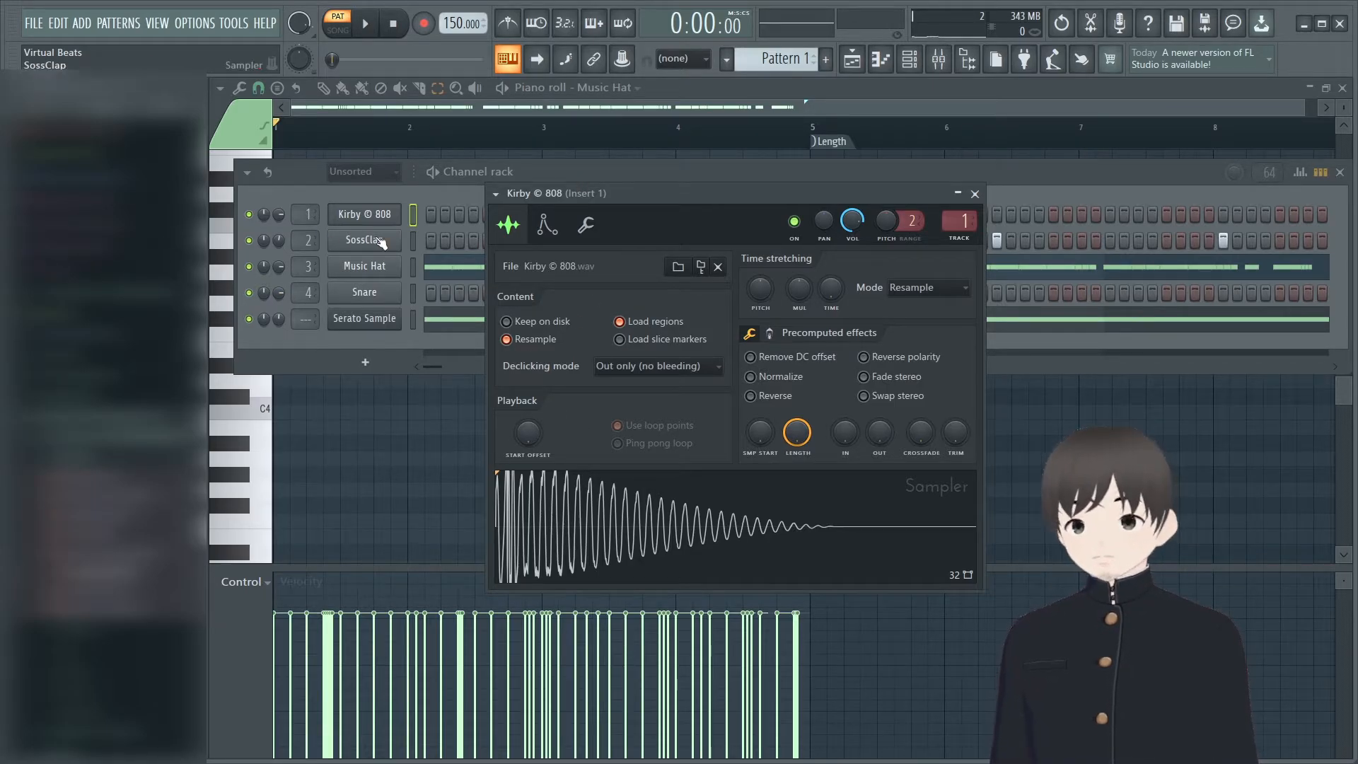
left_click(355, 221)
left_click(355, 221)
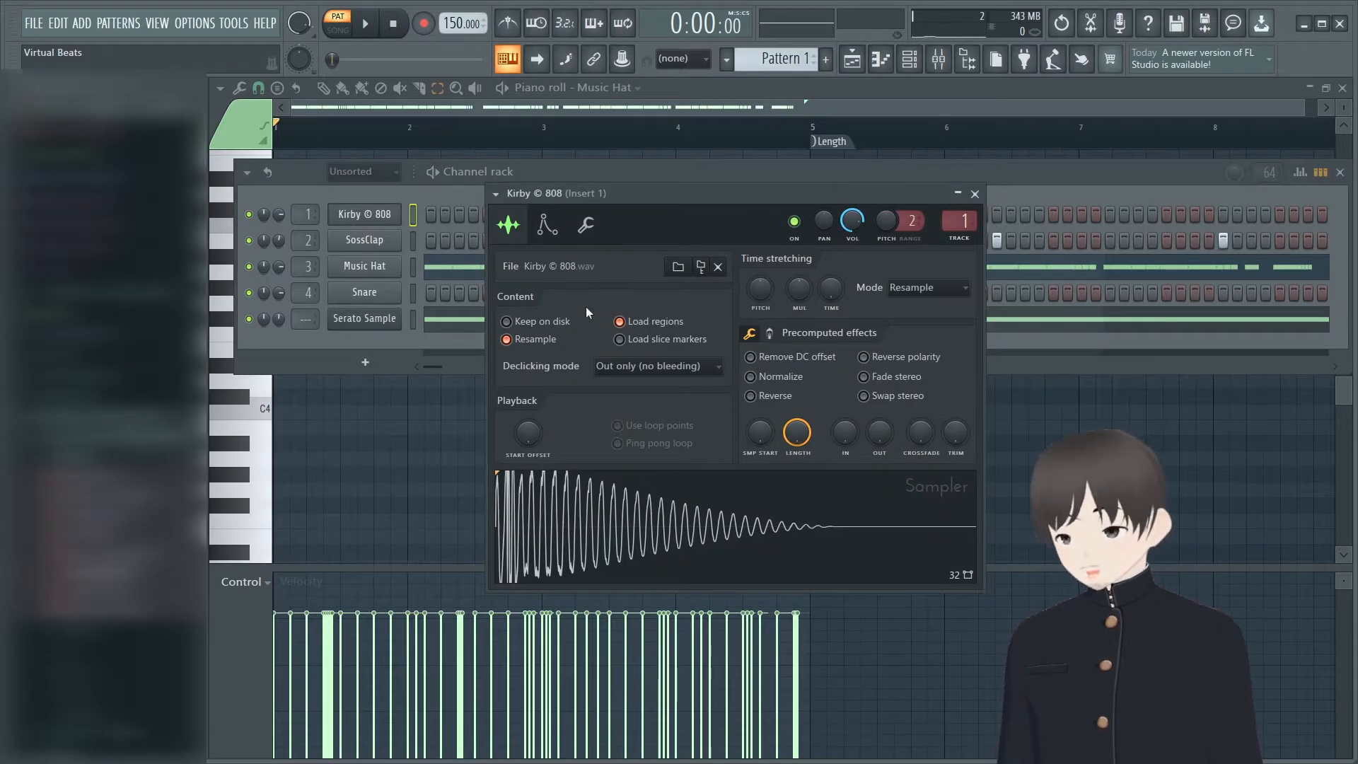
left_click(548, 227)
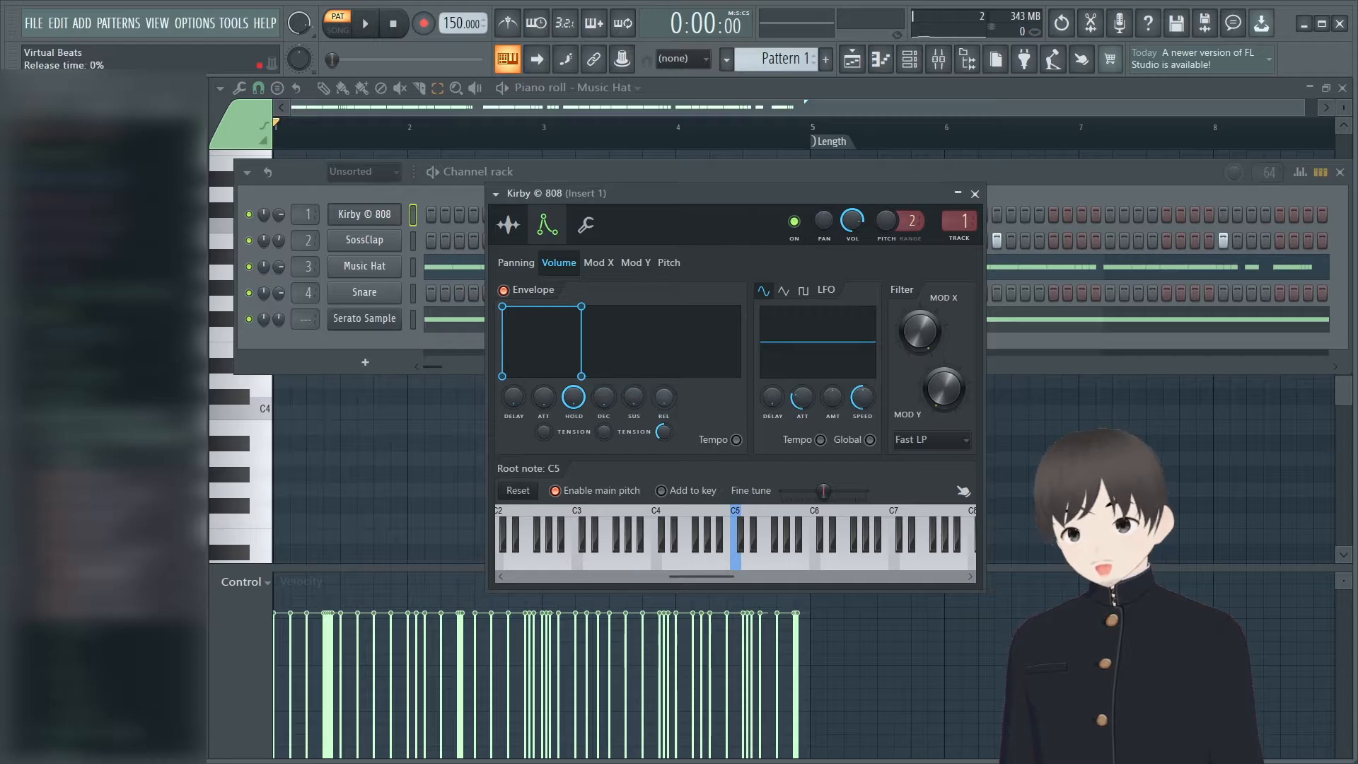
left_click(587, 226)
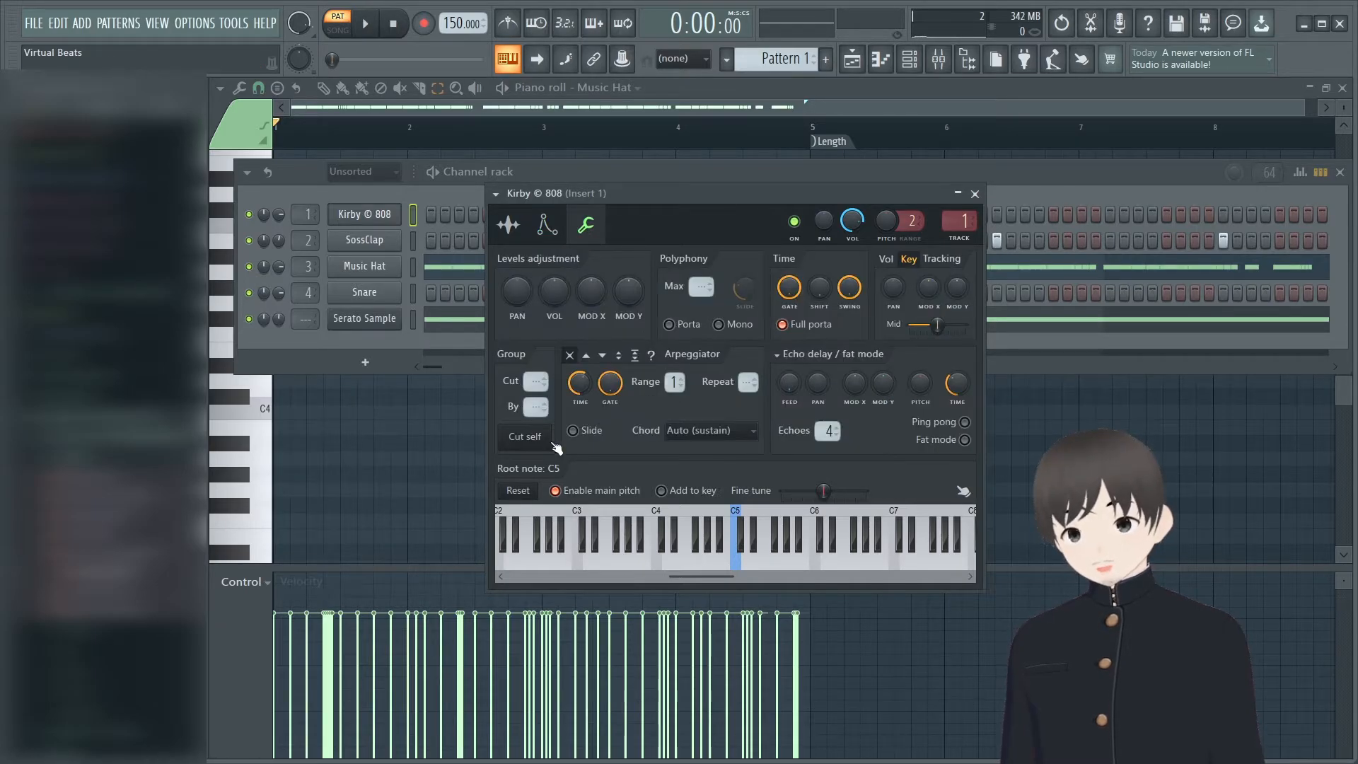
left_click(546, 226)
left_click(508, 225)
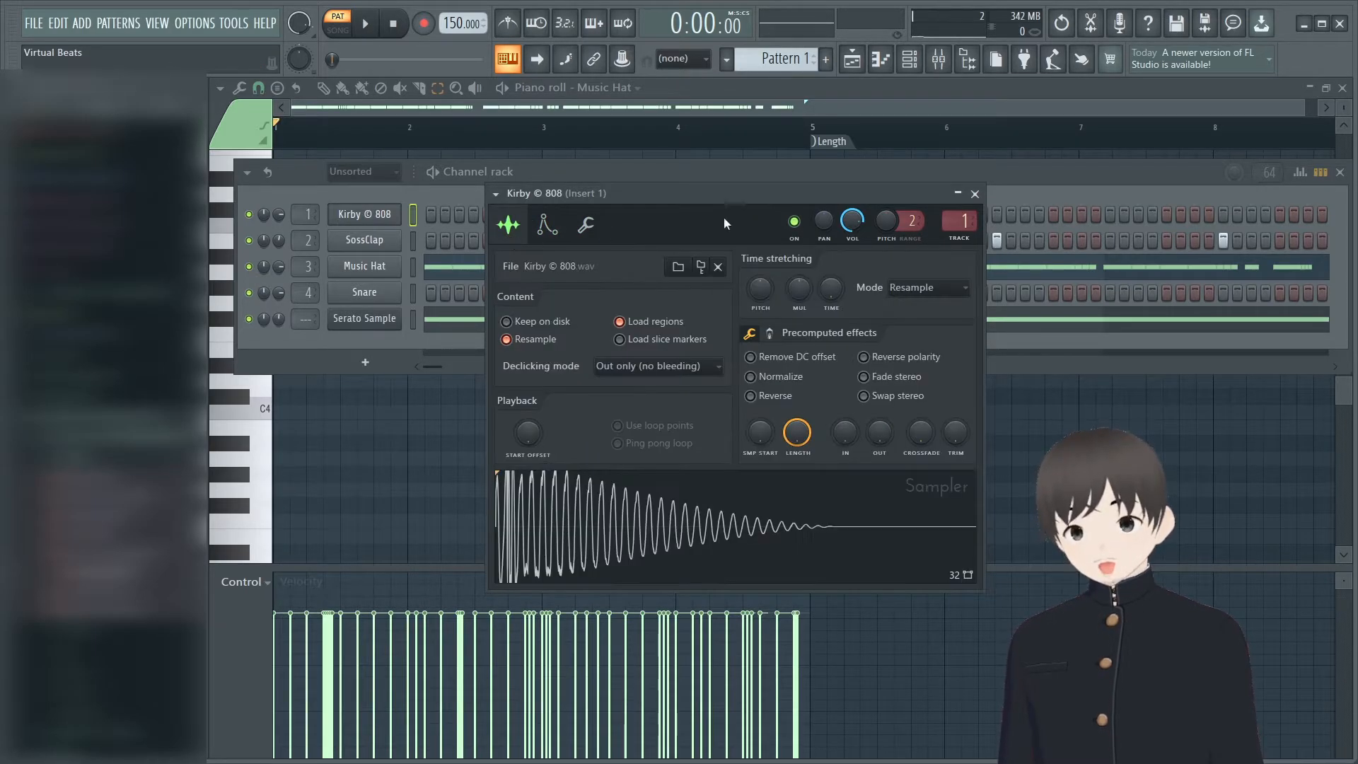
left_click(975, 194)
- Add Kirby © 808 from the browser as a second channel above the first, and play notes on the 808 channels
left_click_drag(116, 580, 369, 189)
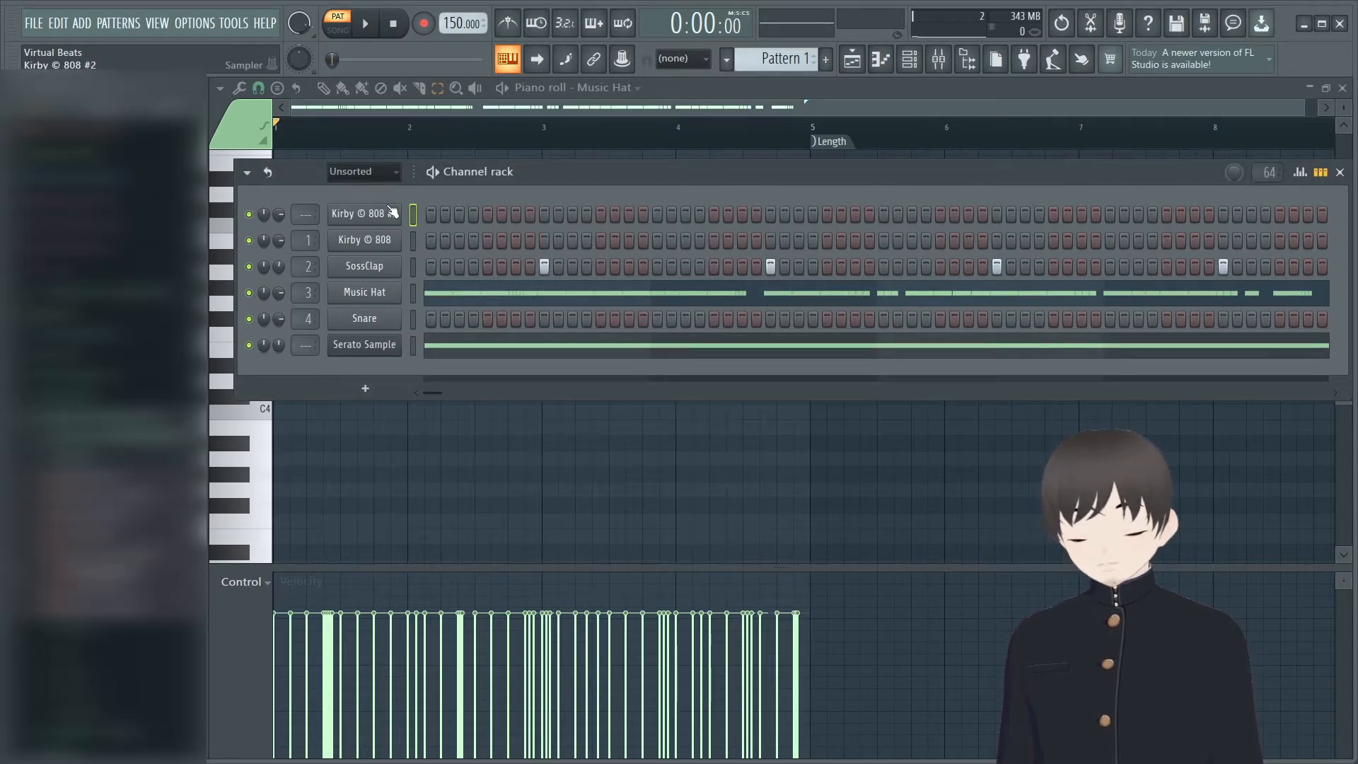
key("d")
left_click(414, 241)
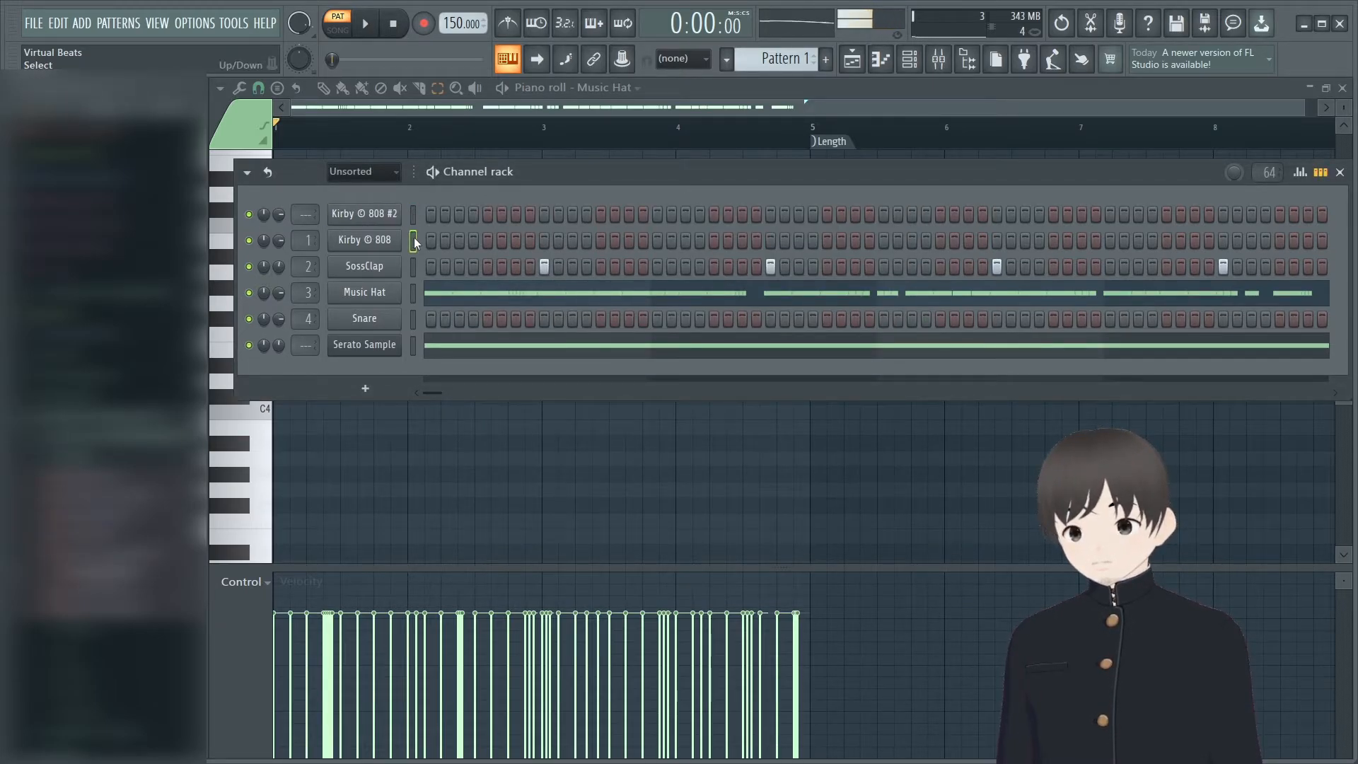
key("d")
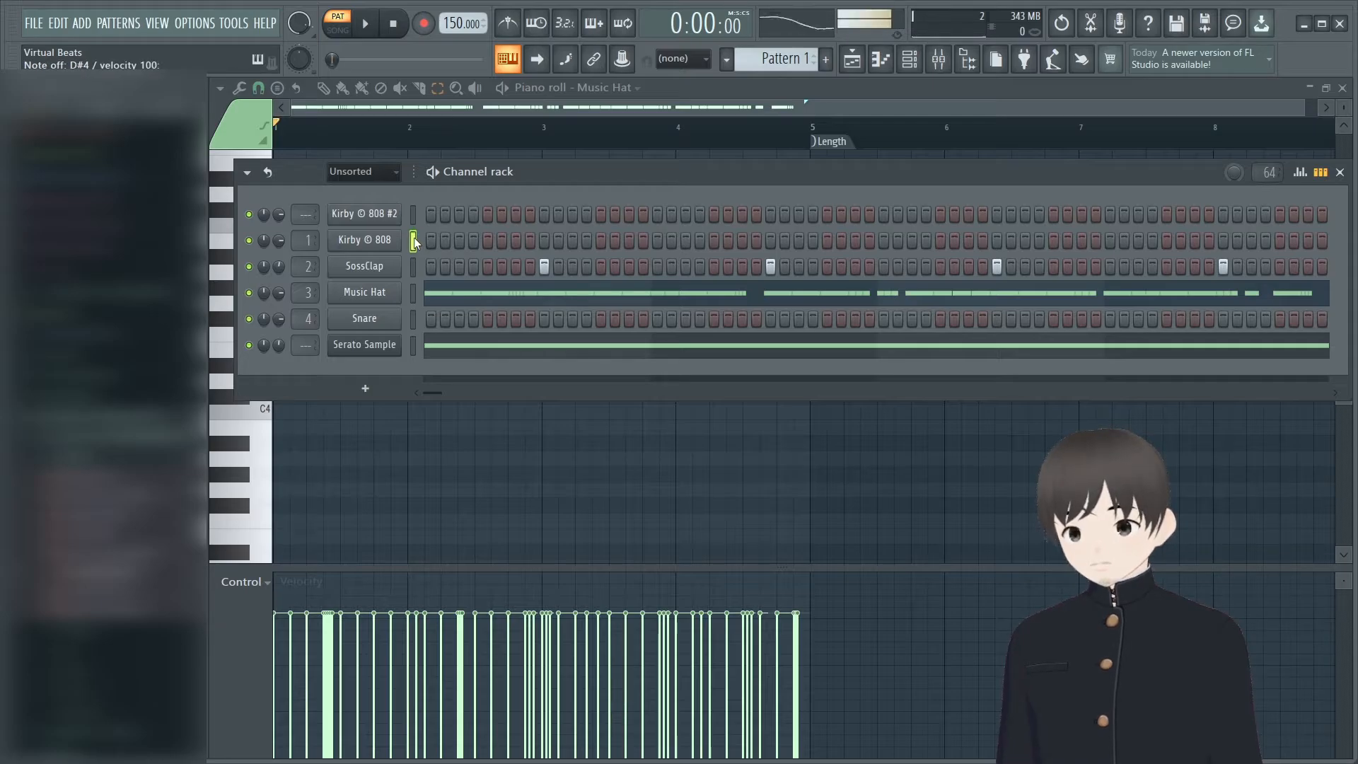
key("d")
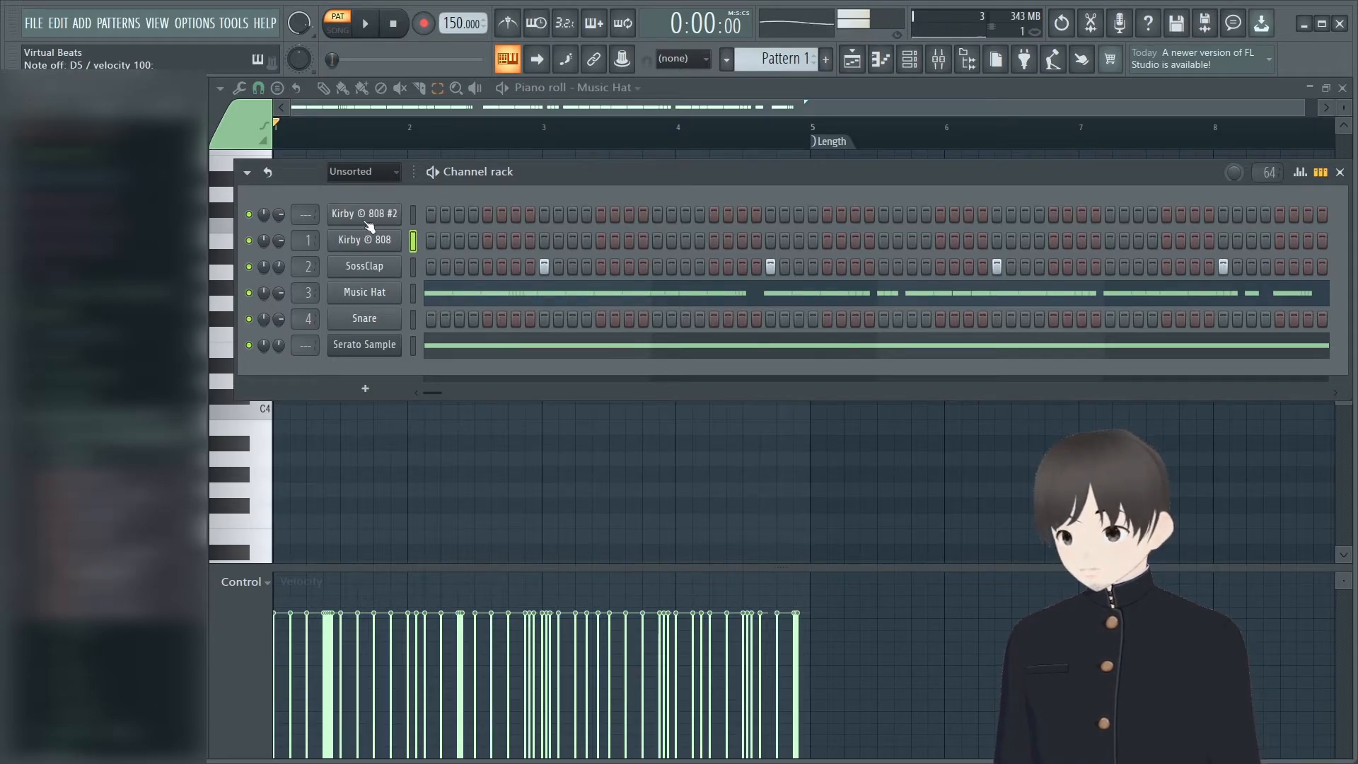
key("d")
- Play D5 on each of the two Kirby © 808 channels to compare their sound
left_click(410, 214)
key("w")
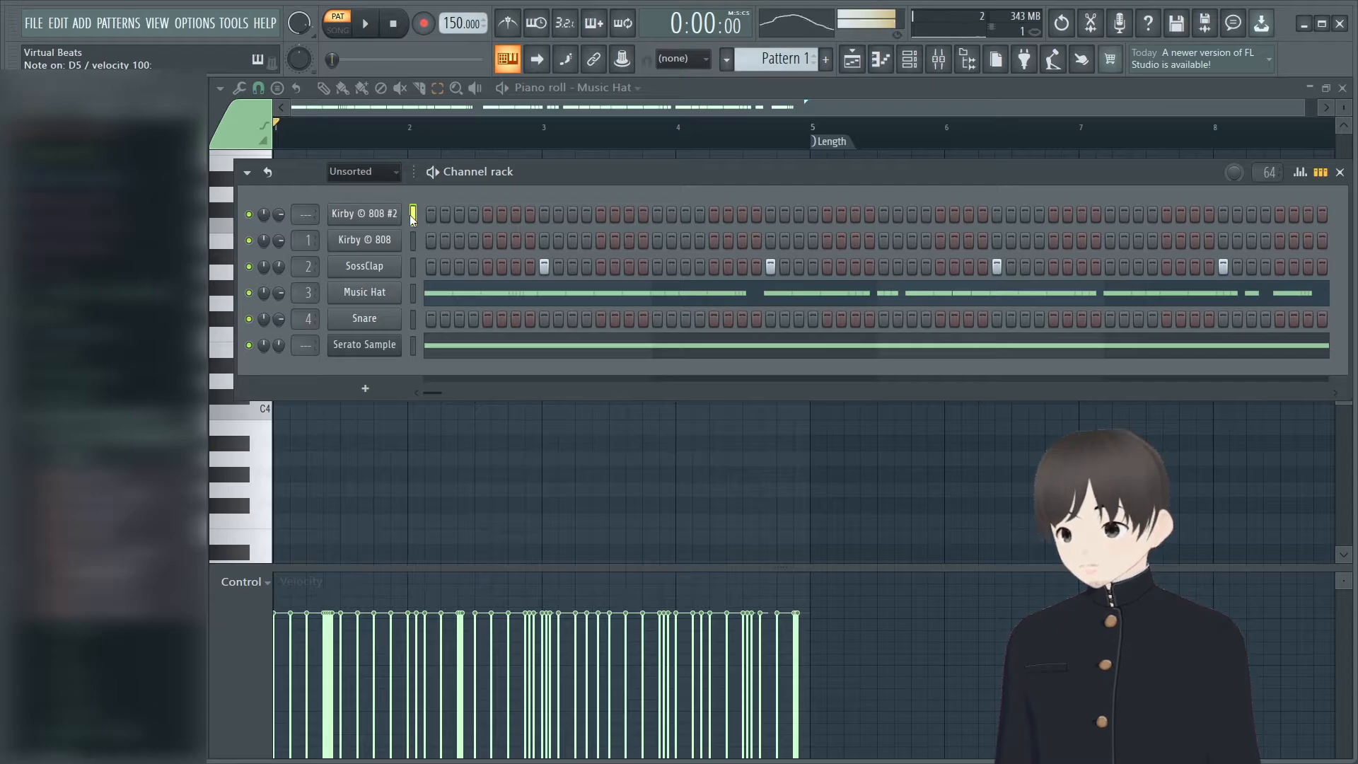
key("w")
left_click(413, 240)
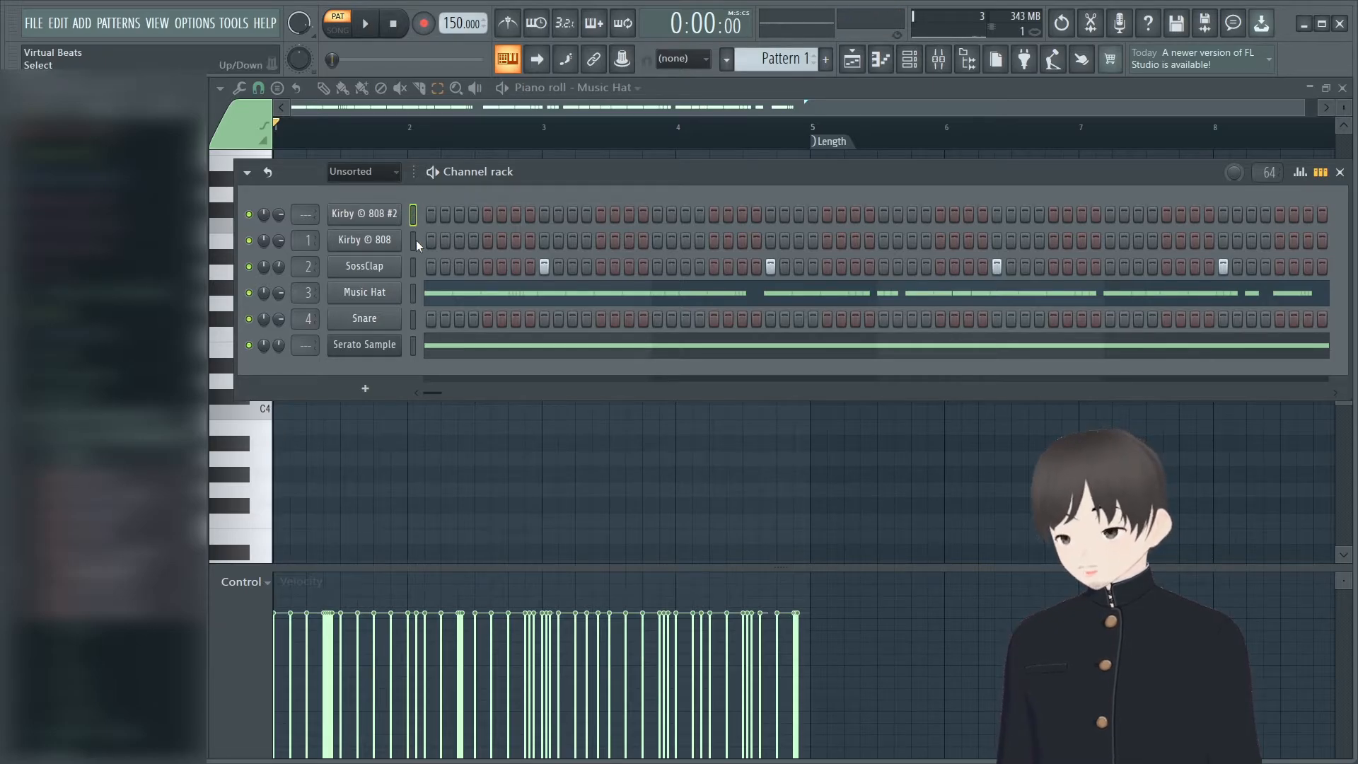
key("w")
key("w")
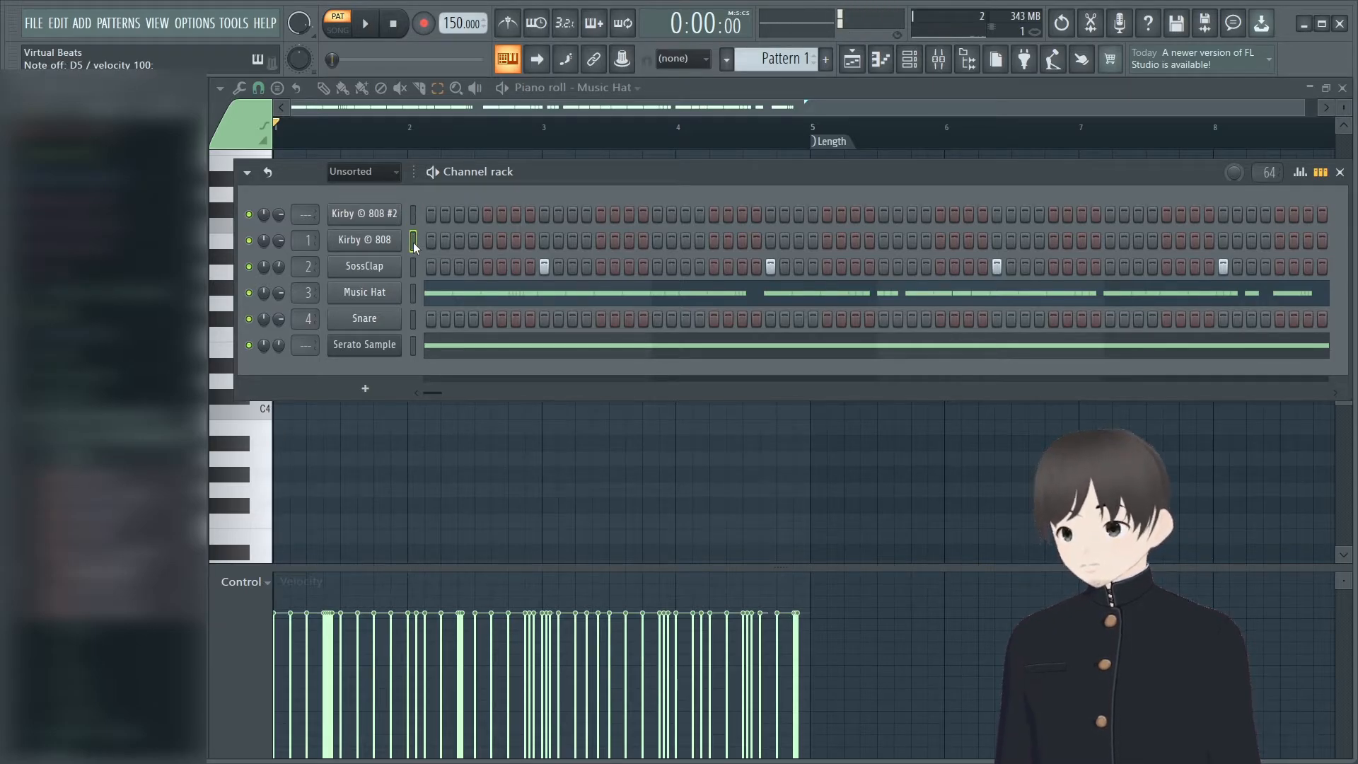
key("w")
key("w")
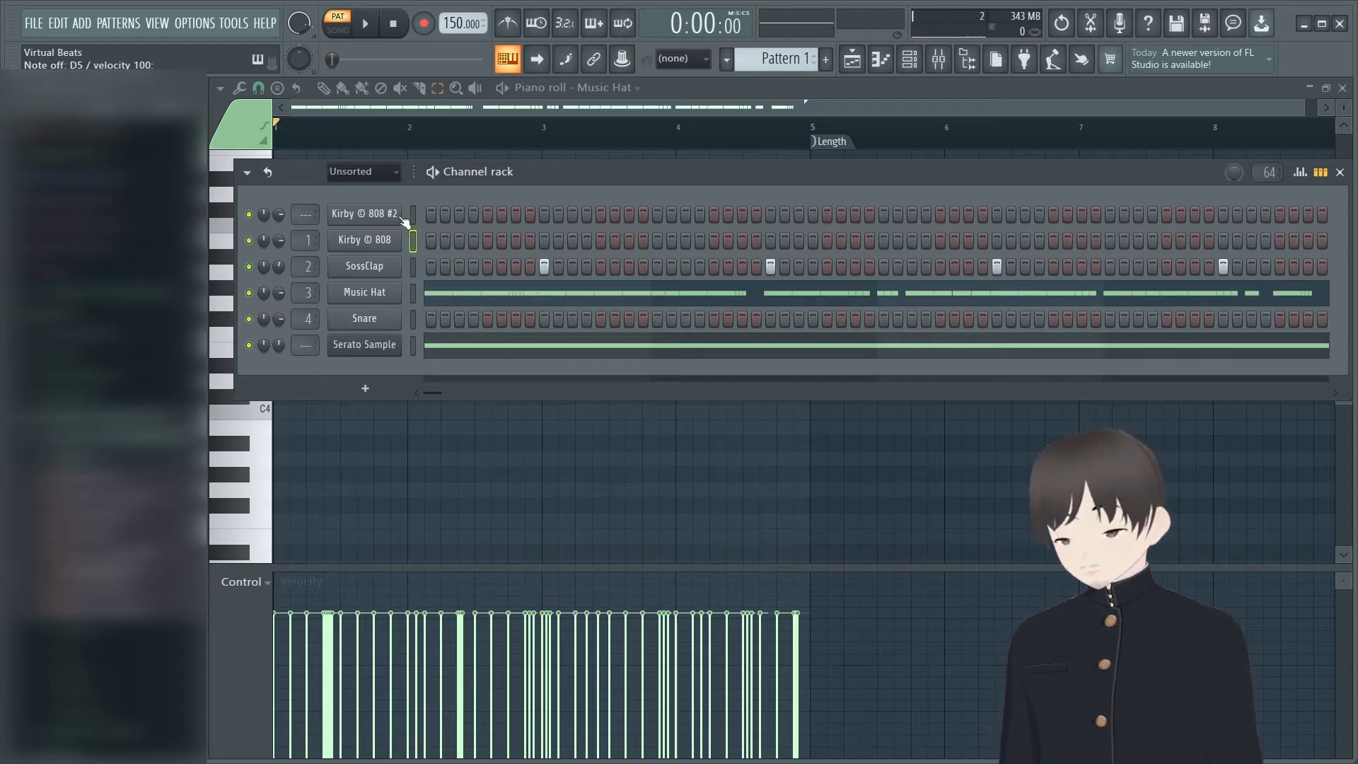
- Delete the duplicate Kirby © 808 channel above the original one
right_click(399, 214)
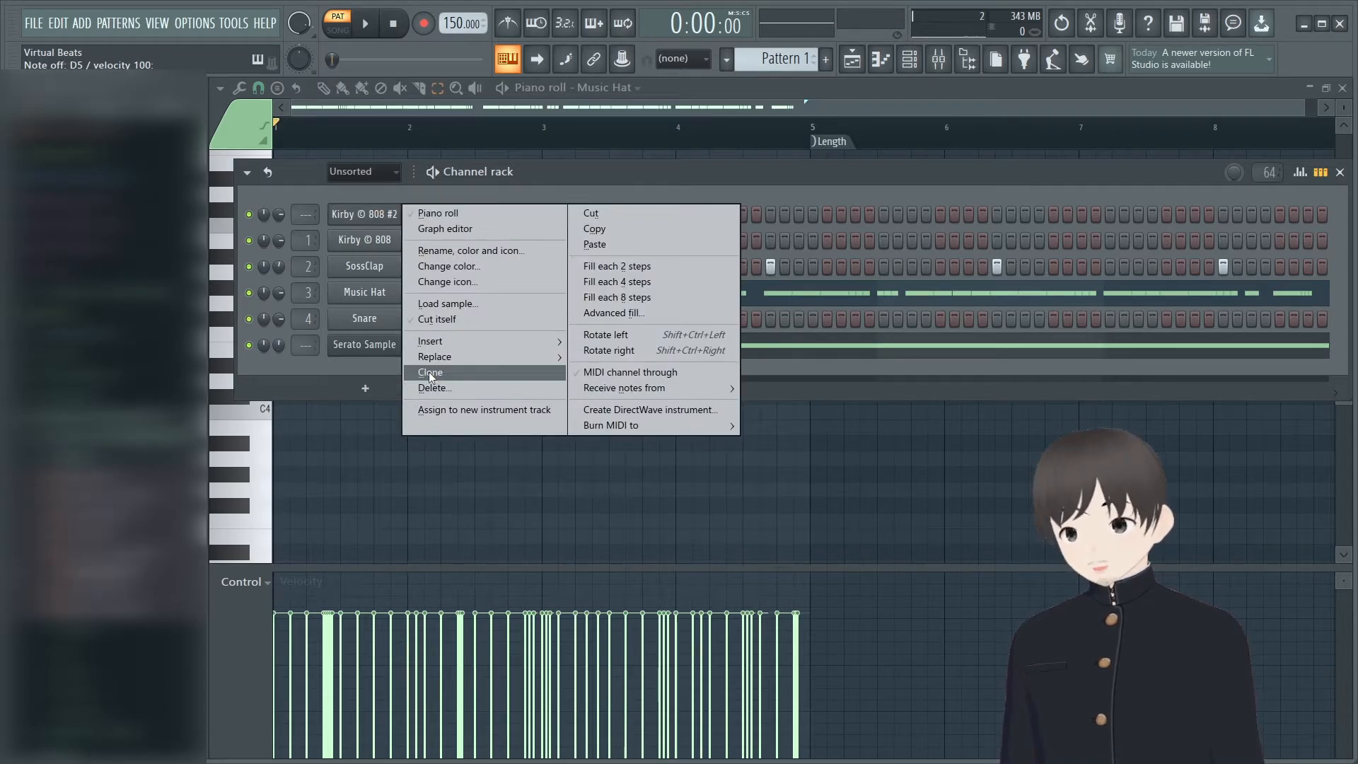
left_click(431, 390)
left_click(763, 427)
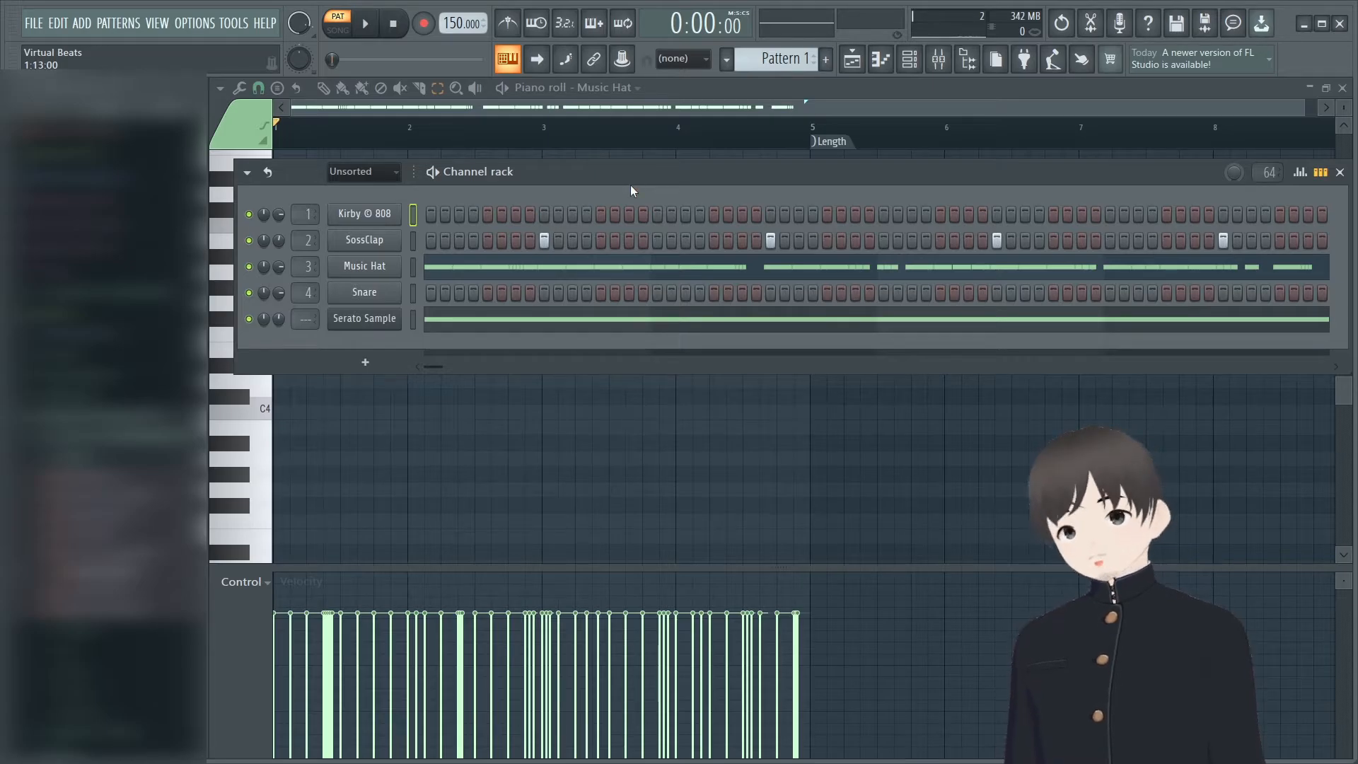
- Check the sampled song's key in Serato Sample, close the plugin and look through the browser
left_click(368, 322)
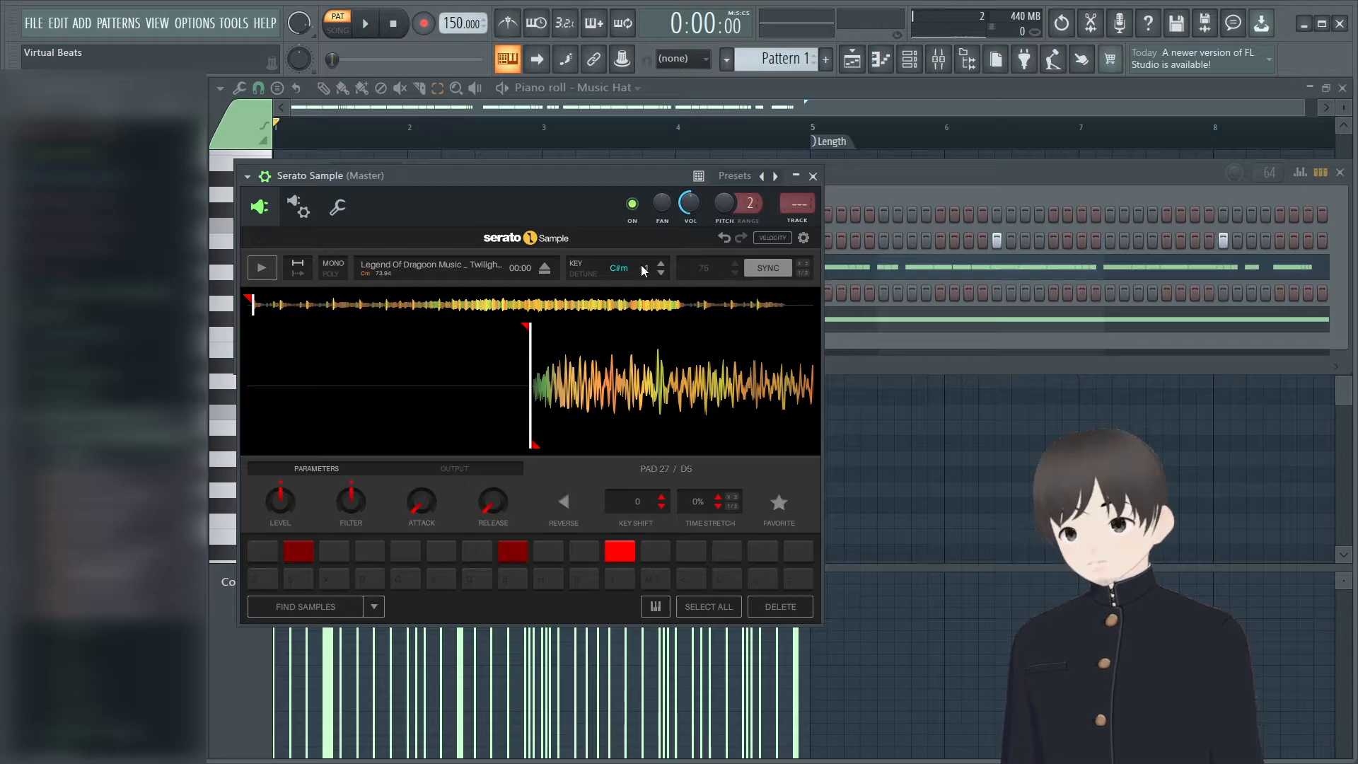
left_click(813, 176)
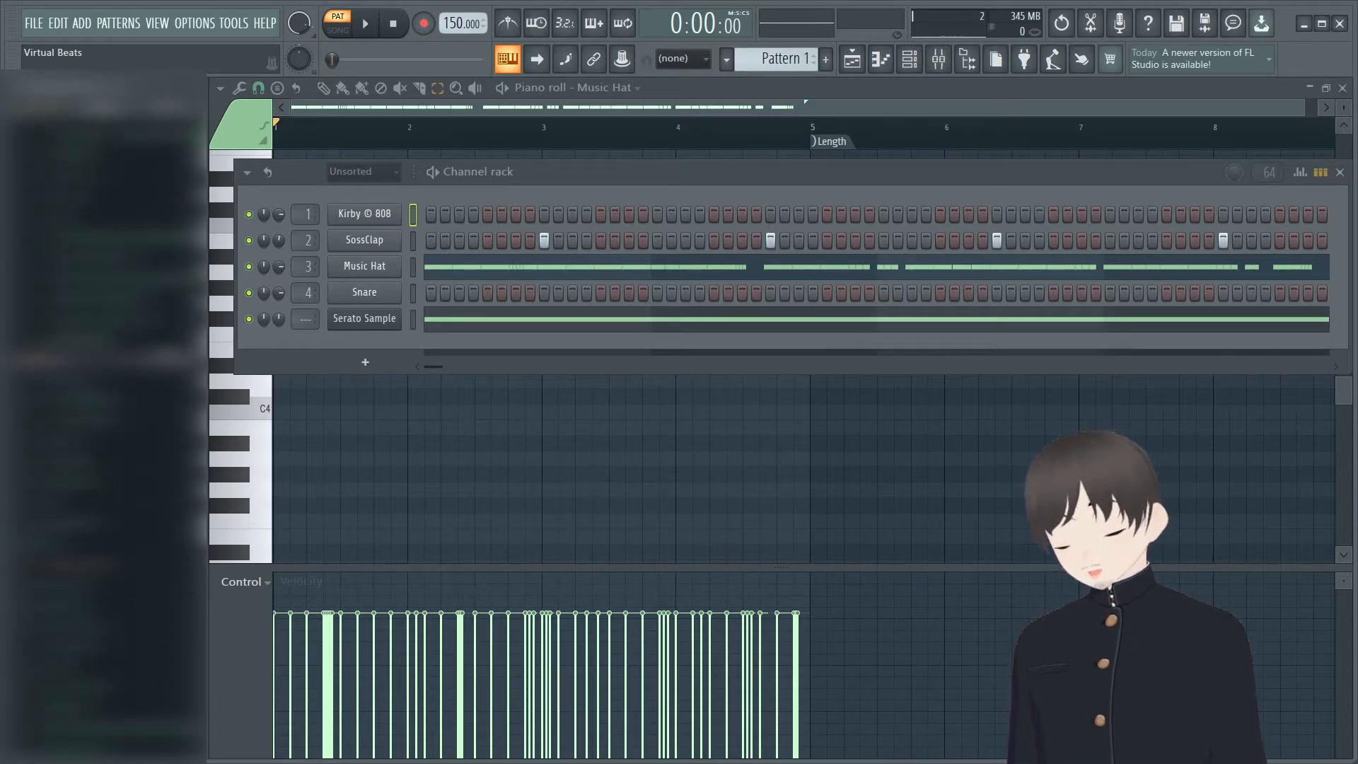
scroll(138, 480, "down", 8)
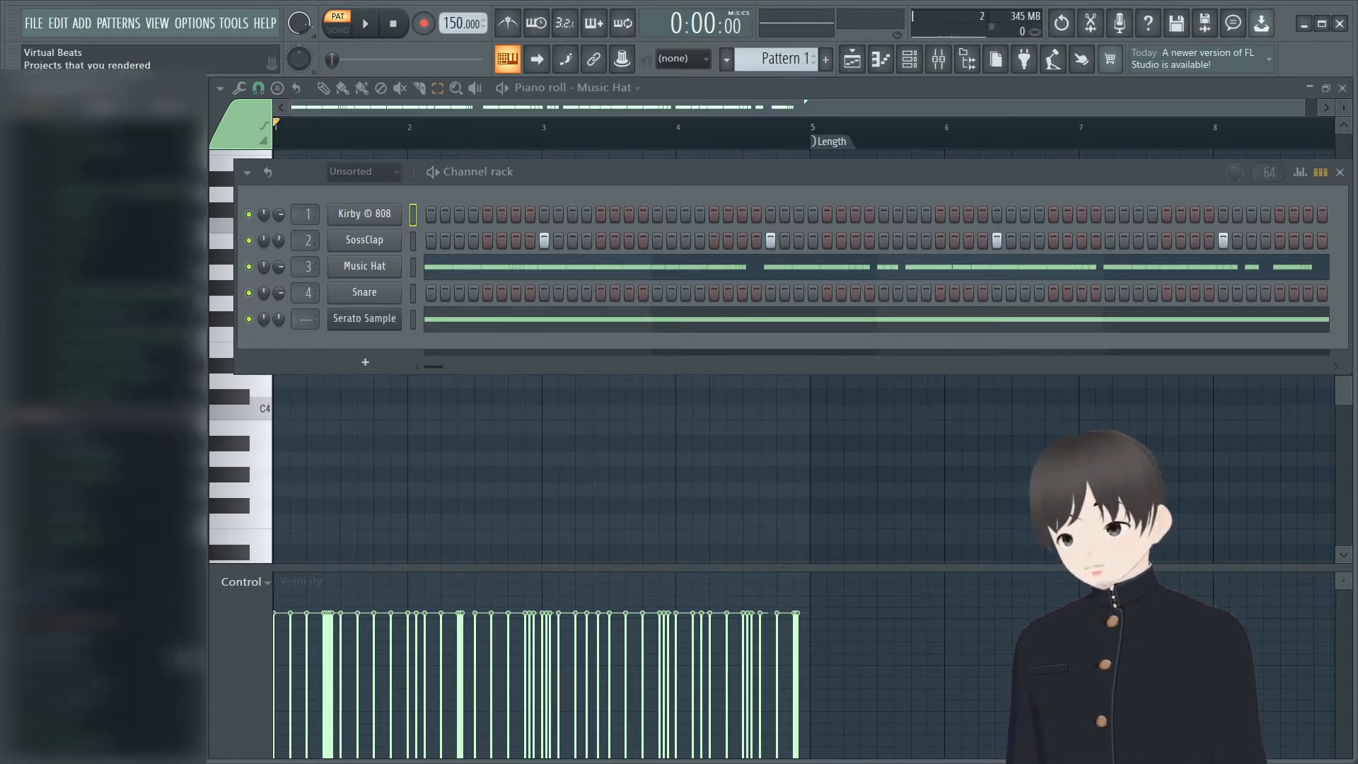
- Look through the browser folders and check the sampled song's key in Serato Sample again
left_click(147, 495)
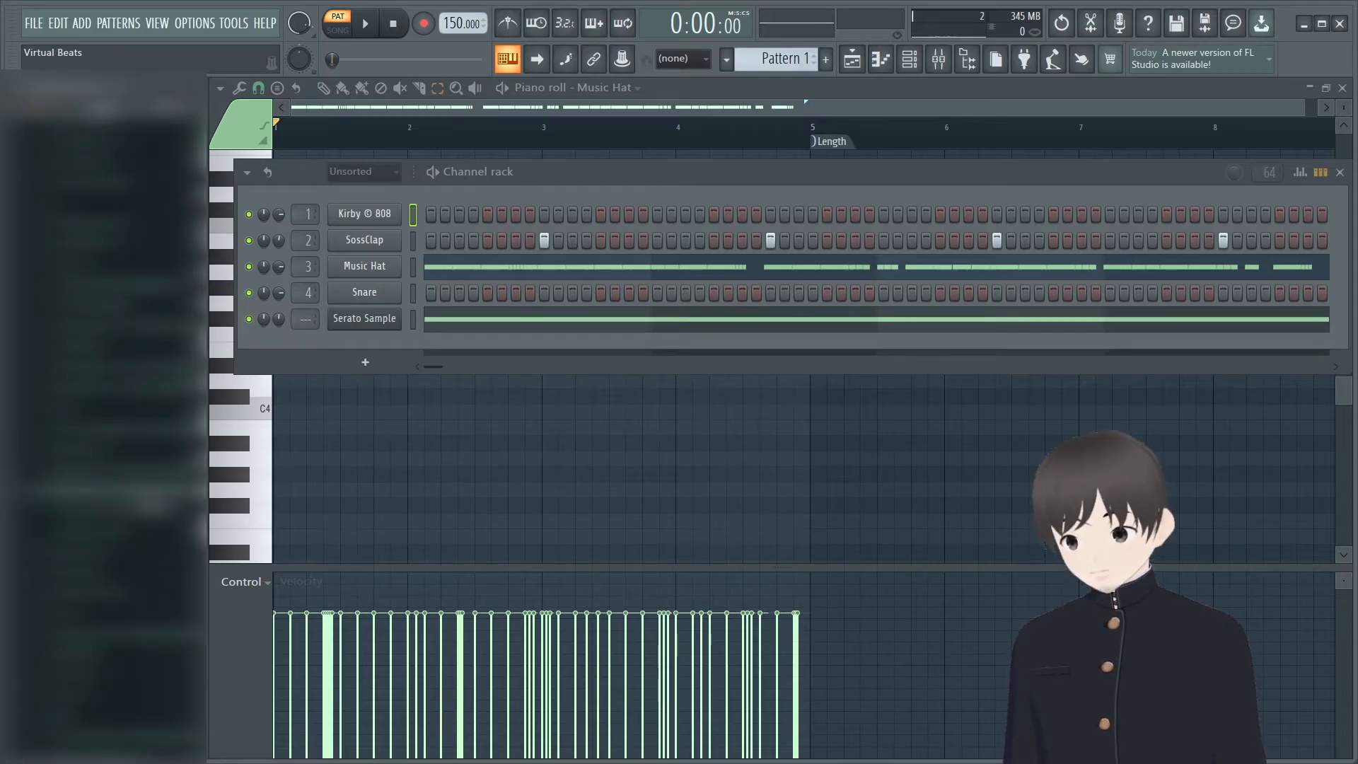
left_click(162, 519)
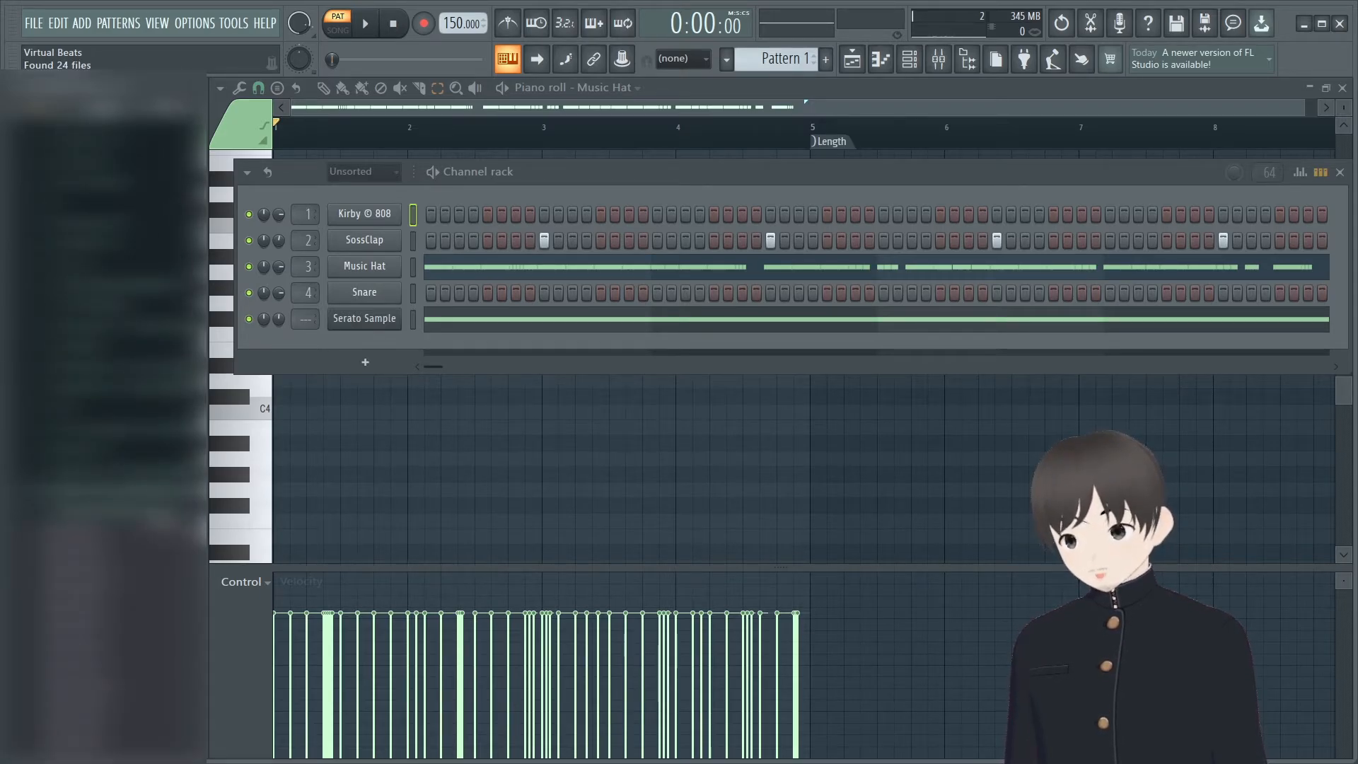
left_click(383, 325)
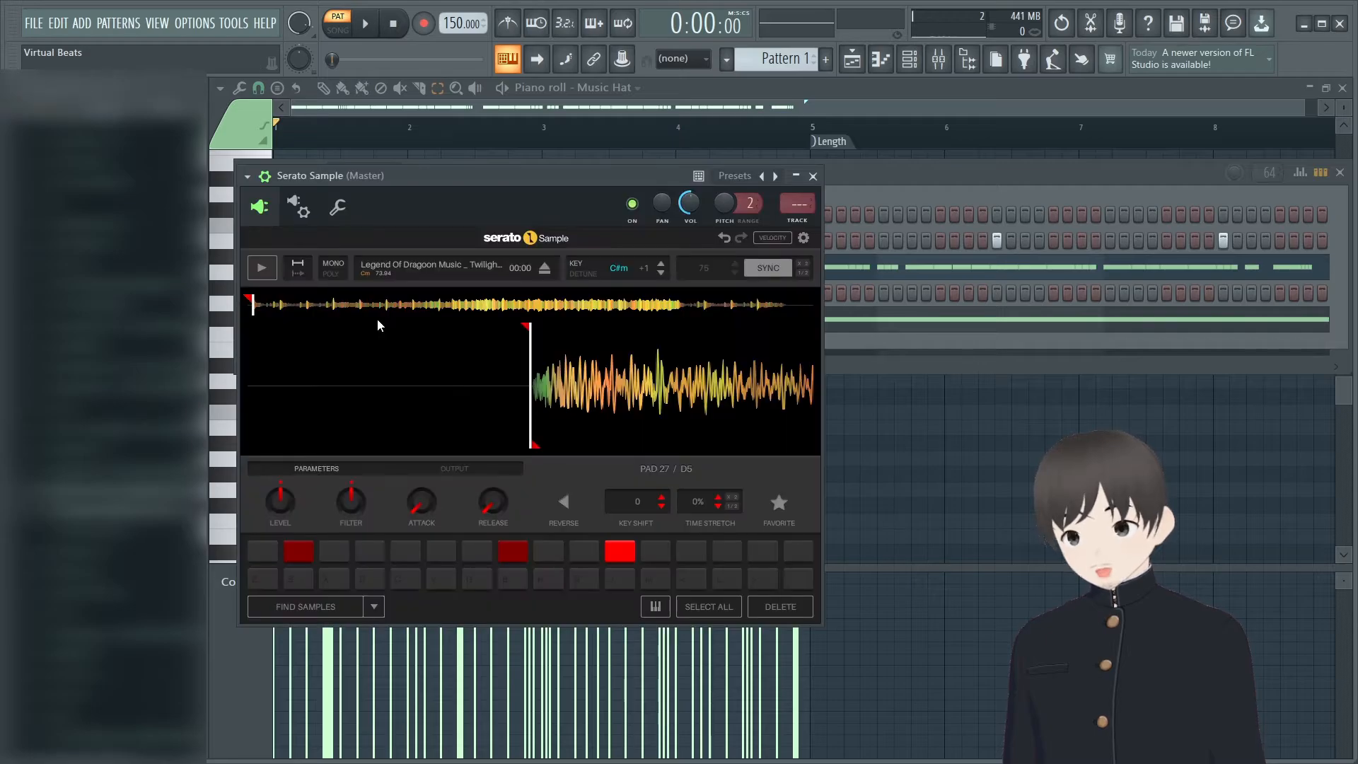
left_click(814, 176)
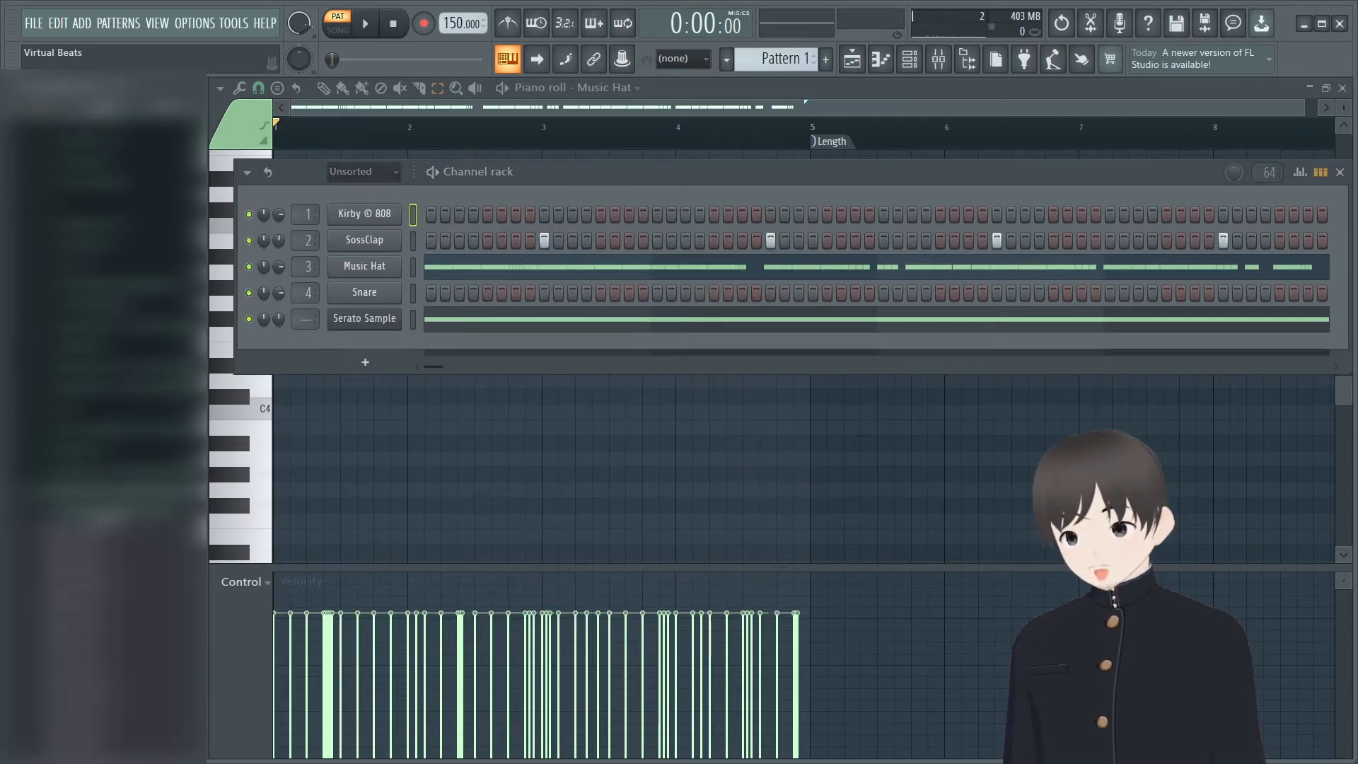
- Find the C# Minor scale in the browser and add it as a new channel below Serato Sample
scroll(109, 339, "down", 5)
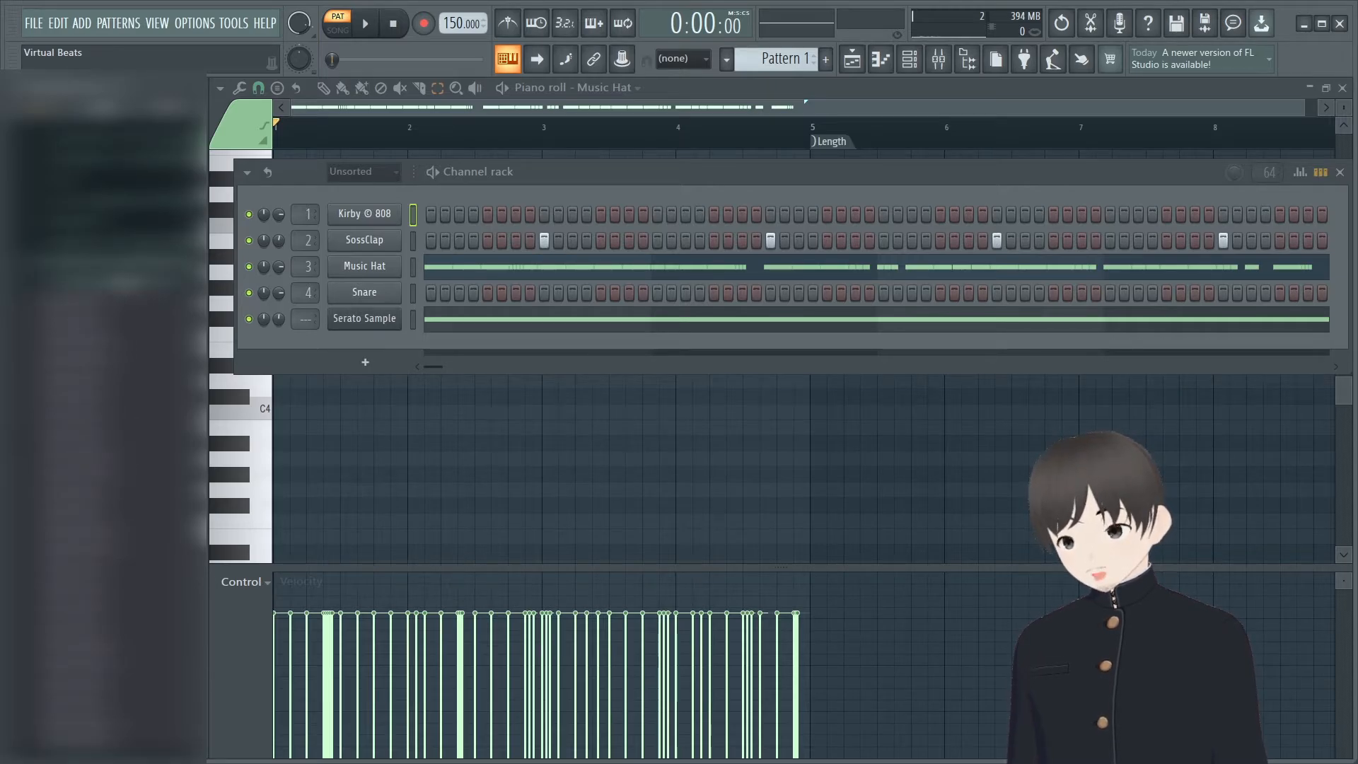
left_click(127, 284)
left_click(126, 289)
scroll(152, 487, "down", 1)
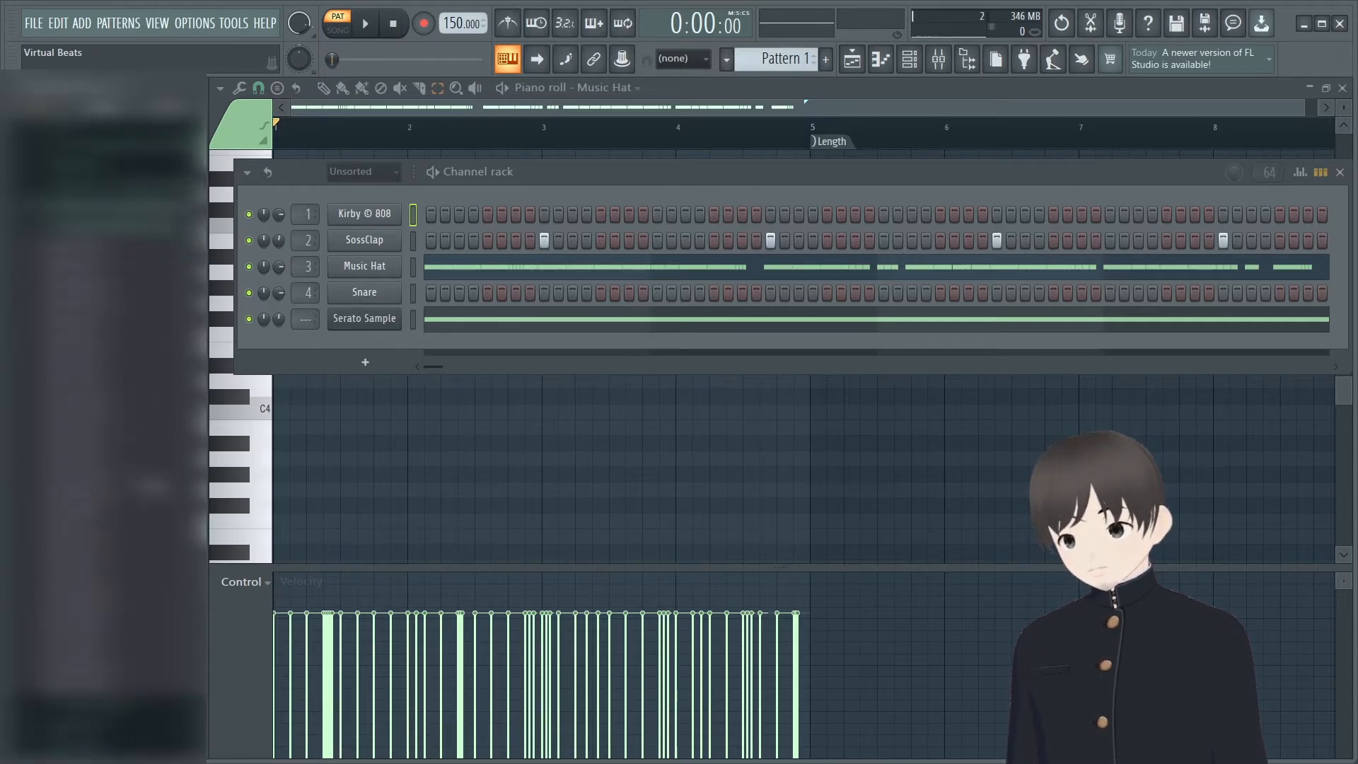
scroll(150, 485, "down", 3)
left_click_drag(114, 244, 350, 346)
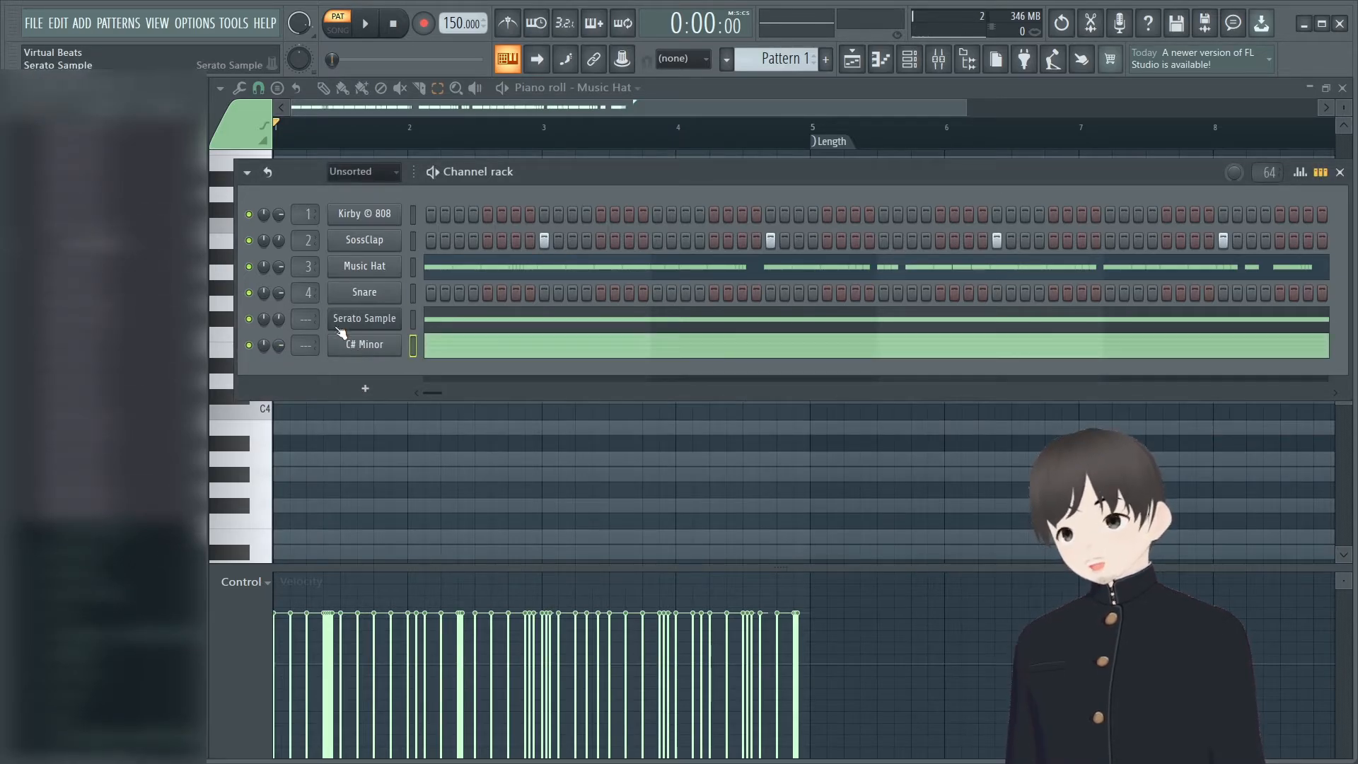
- Paste the nine copied bass notes into the Kirby © 808 piano roll and transpose them up two semitones to C#5 and D#5
right_click(395, 212)
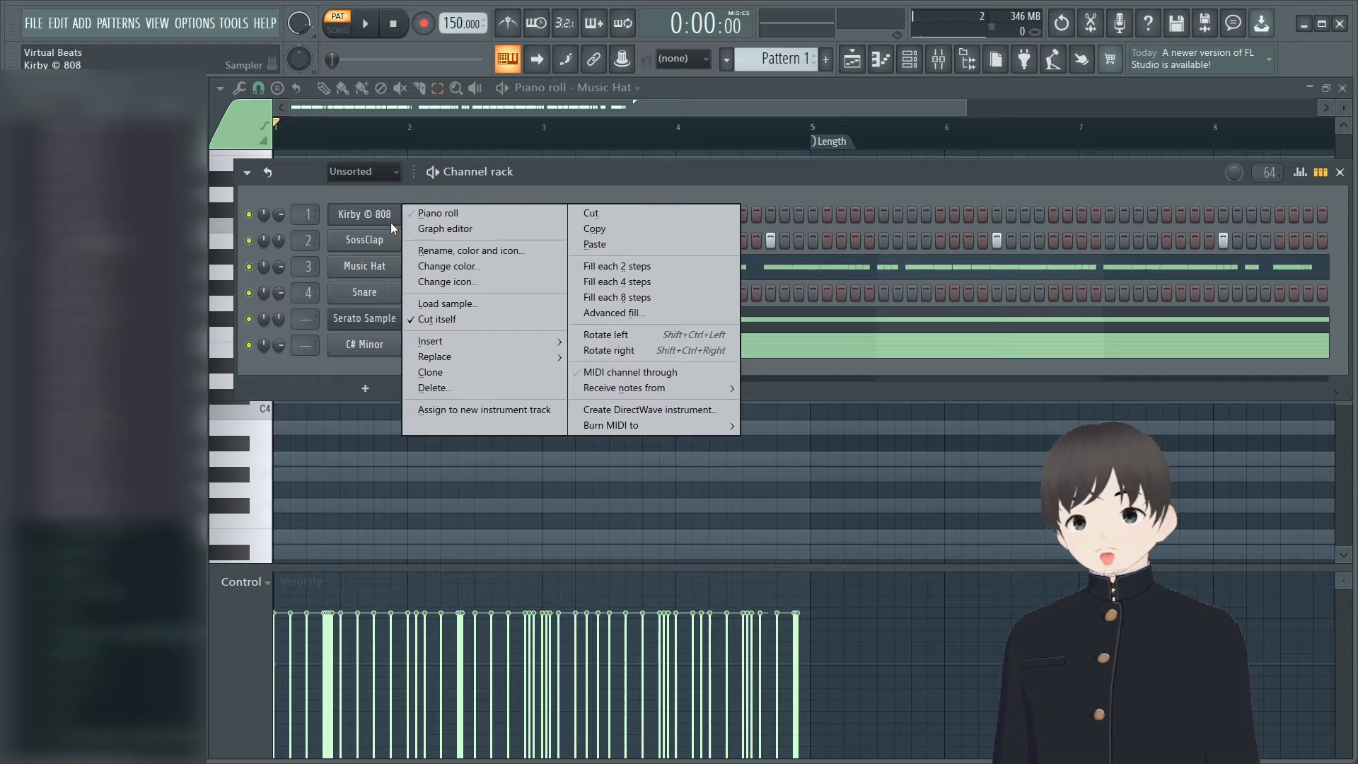
left_click(427, 205)
scroll(417, 286, "down", 4)
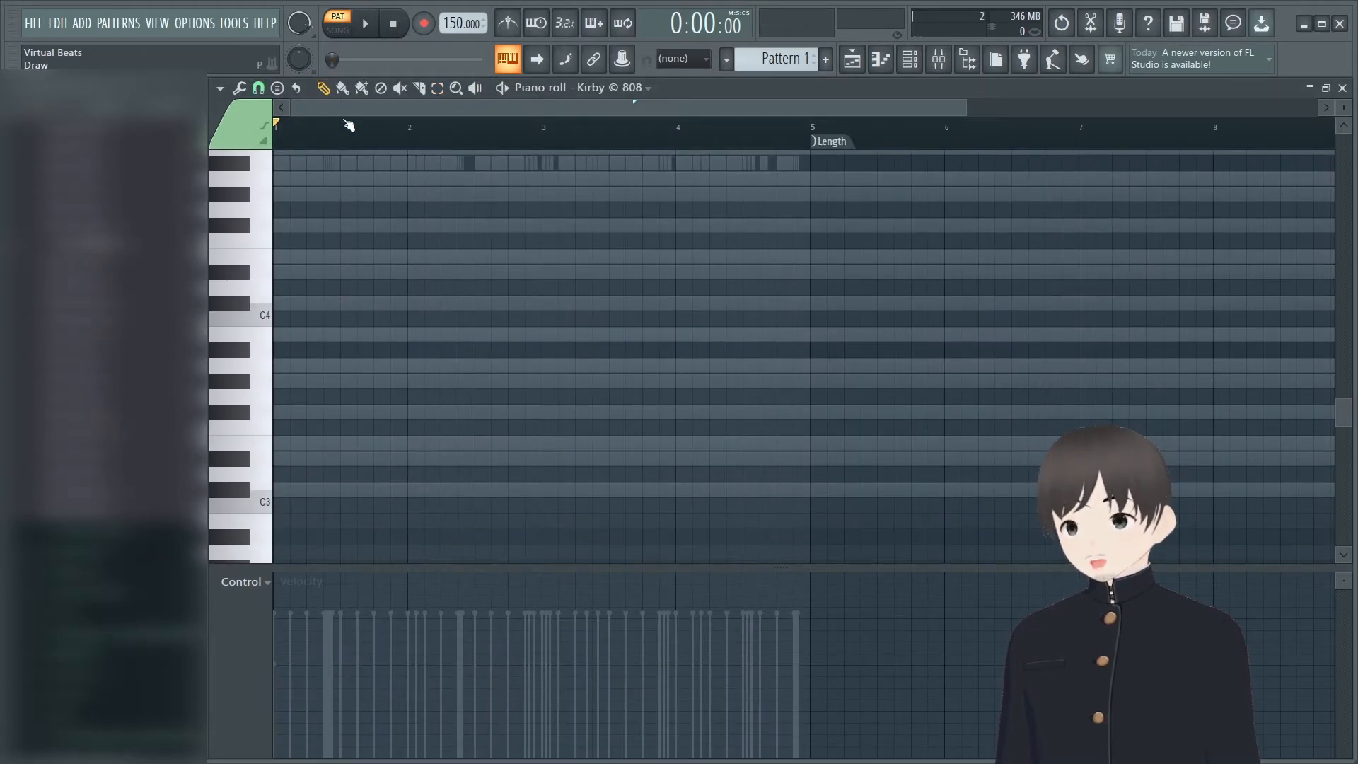
left_click(281, 305)
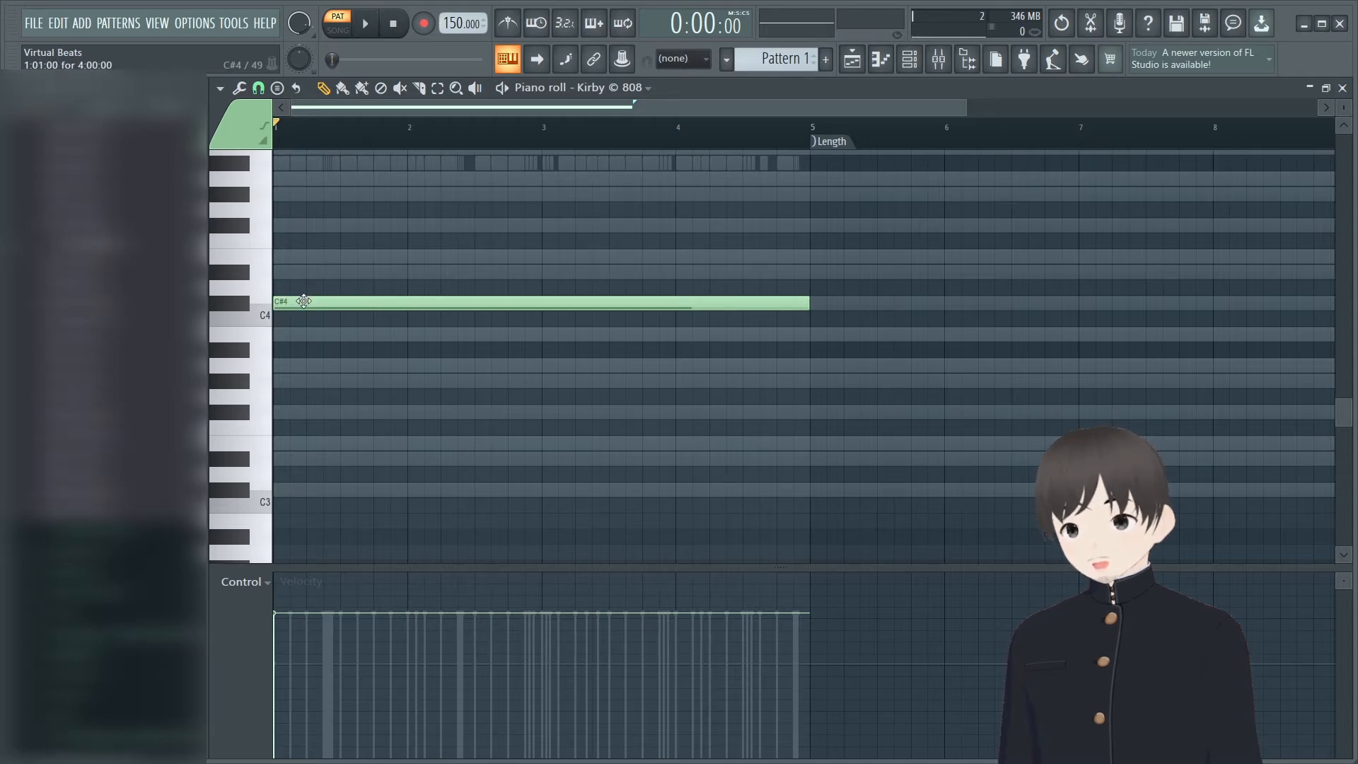
right_click(279, 303)
scroll(304, 311, "up", 8)
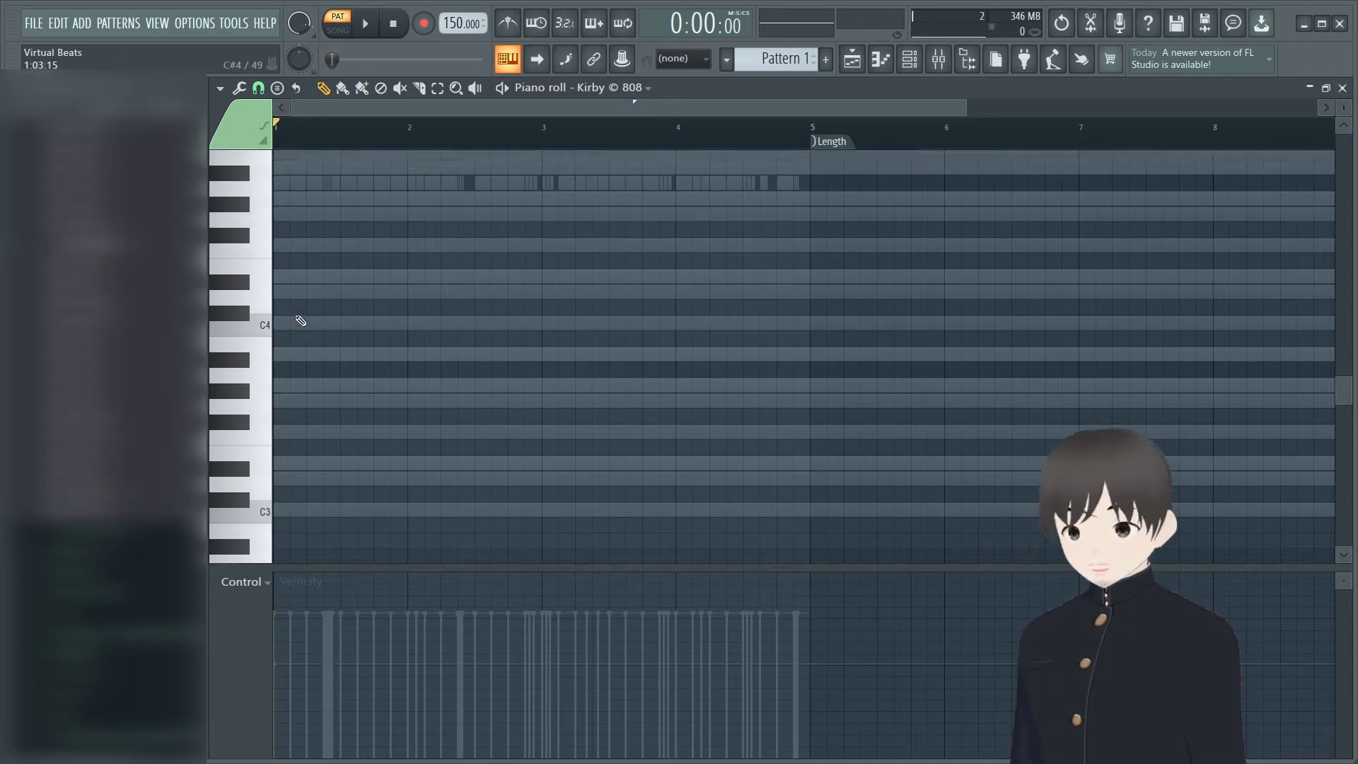
key("ctrl+v")
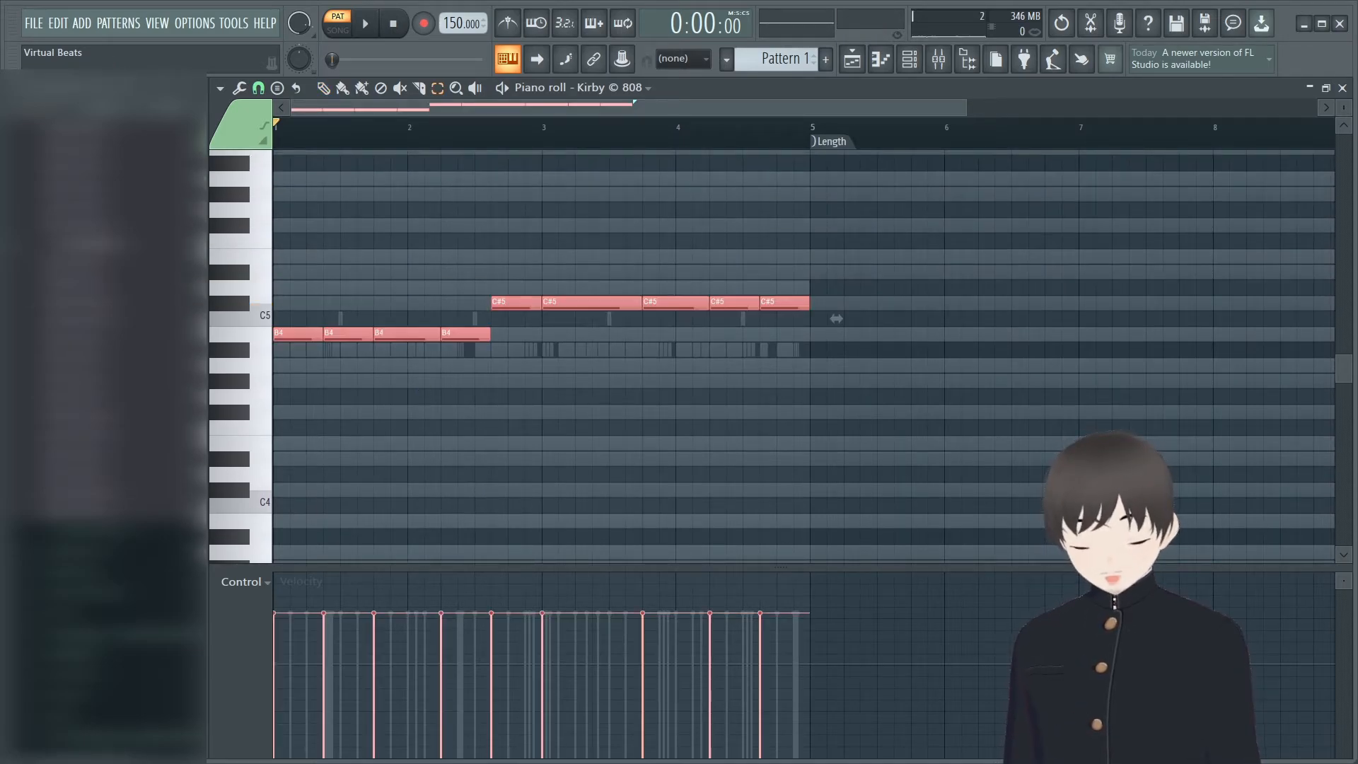
key("shift+Up")
key("shift+Up")
- Play the pattern, move the last four Kirby © 808 notes up to E5 and raise the note just before them
key("space")
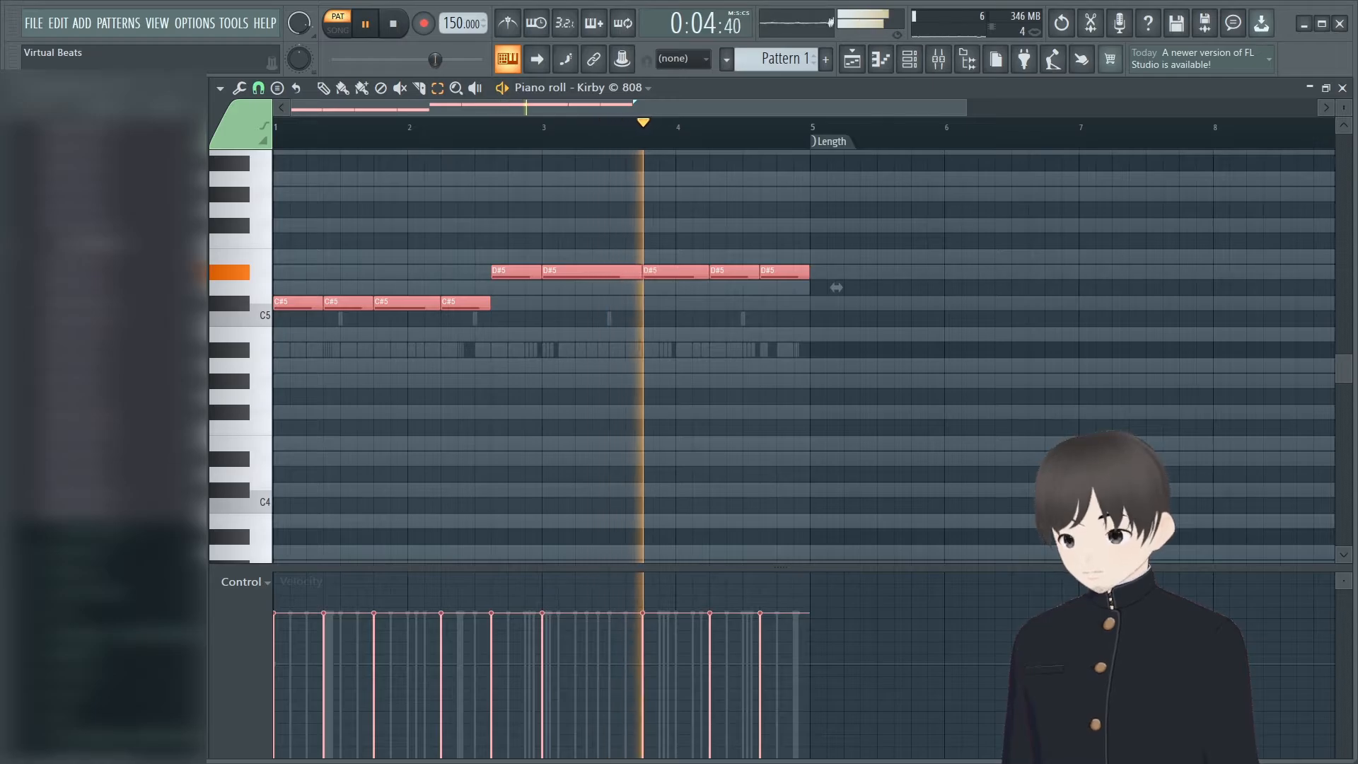
left_click_drag(822, 284, 567, 255)
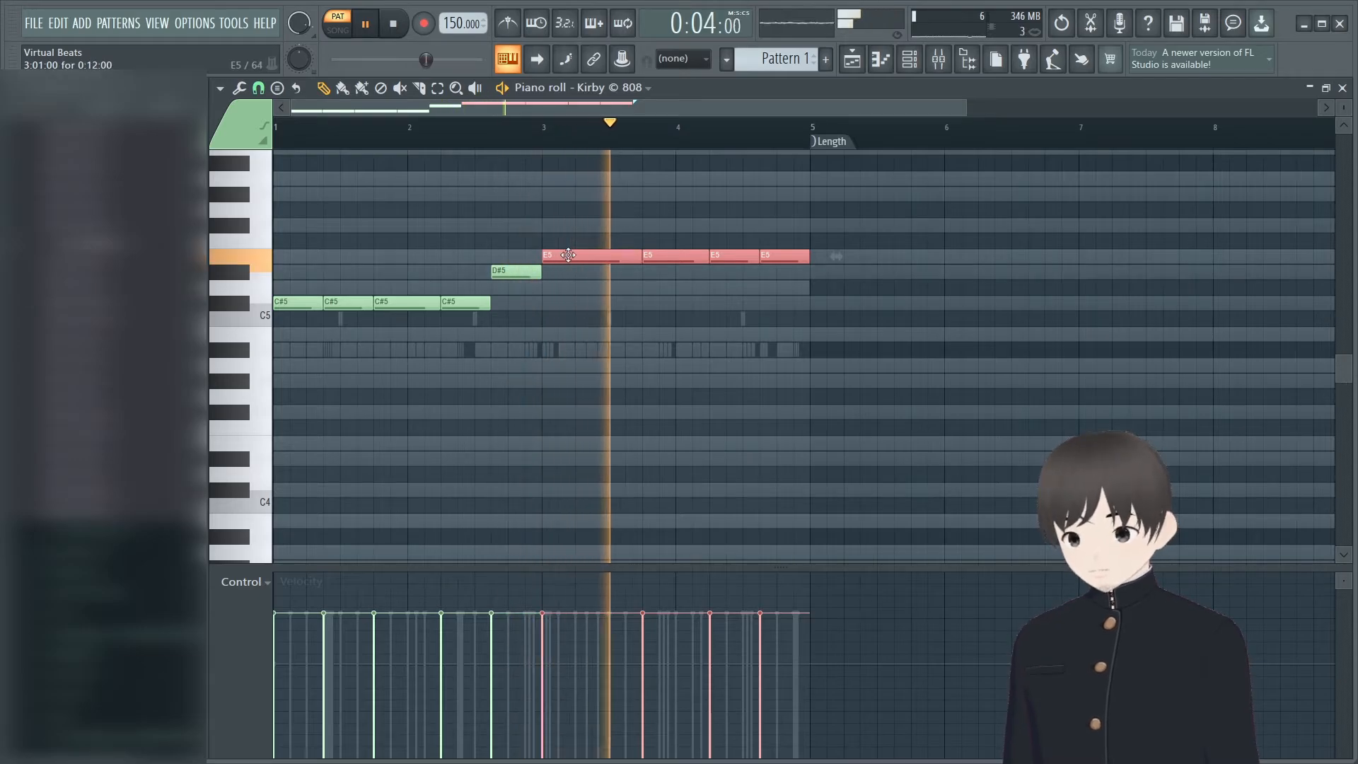
left_click(516, 268)
- Delete the C# Minor channel from the channel rack
left_click(908, 69)
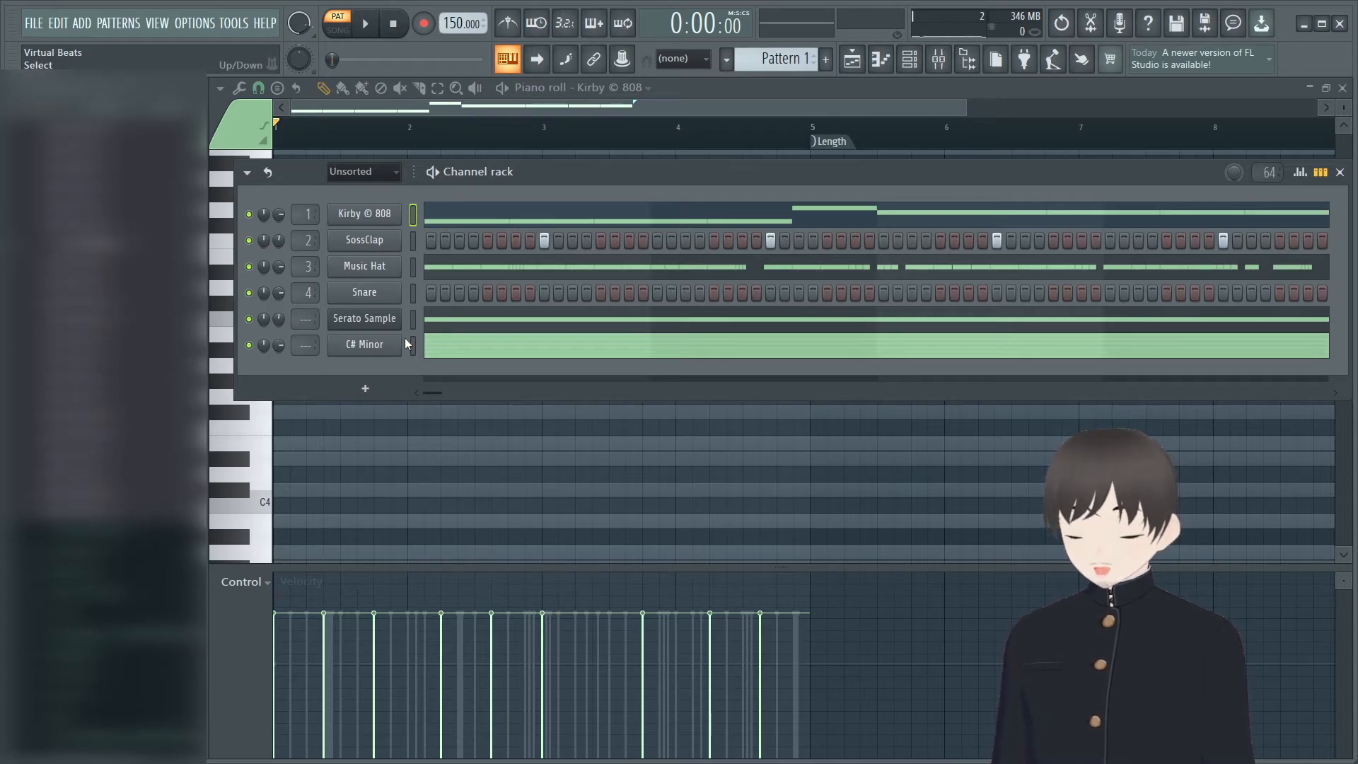
right_click(388, 348)
left_click(527, 520)
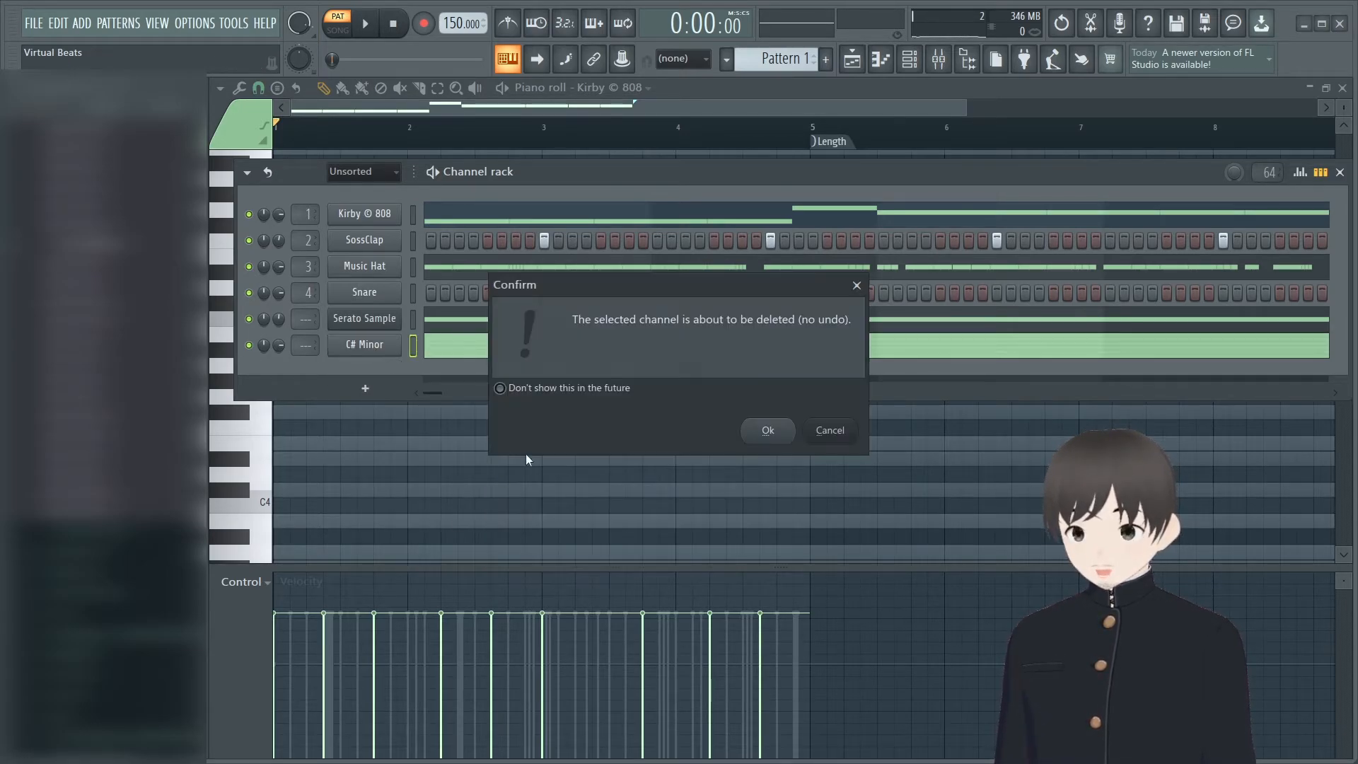
left_click(774, 432)
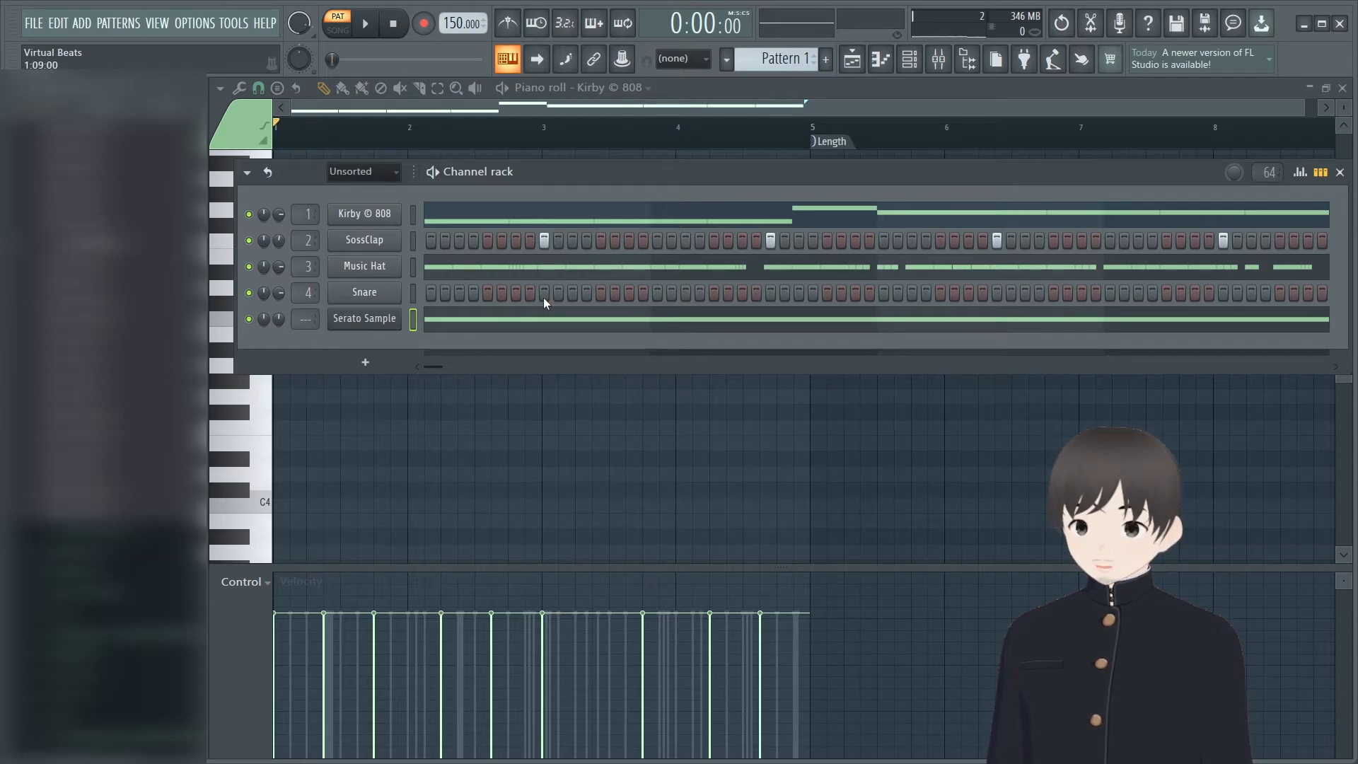
- Replace the Snare channel's sound with the Red Lig..pen Hat sample from the browser, and play it with hits on steps 5, 21, 37 and 53
scroll(147, 330, "up", 5)
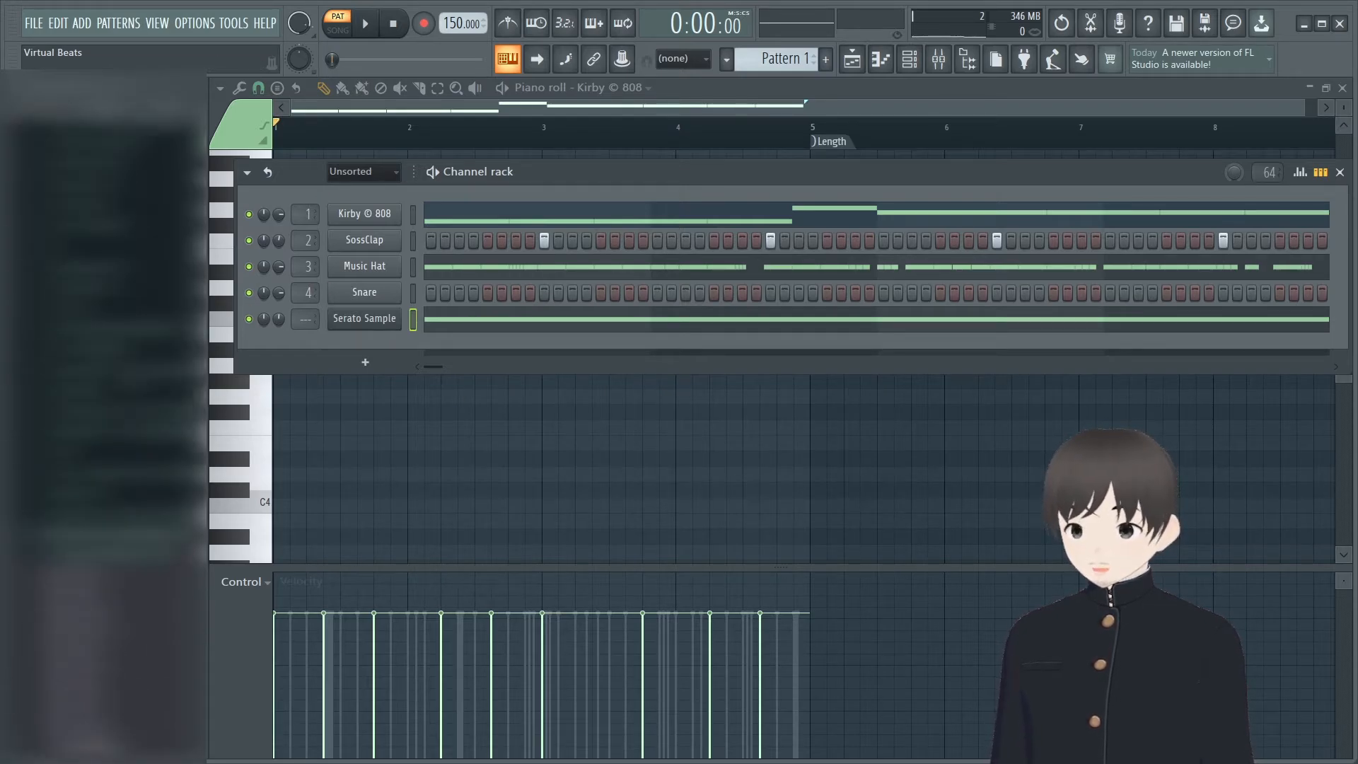
scroll(131, 354, "up", 2)
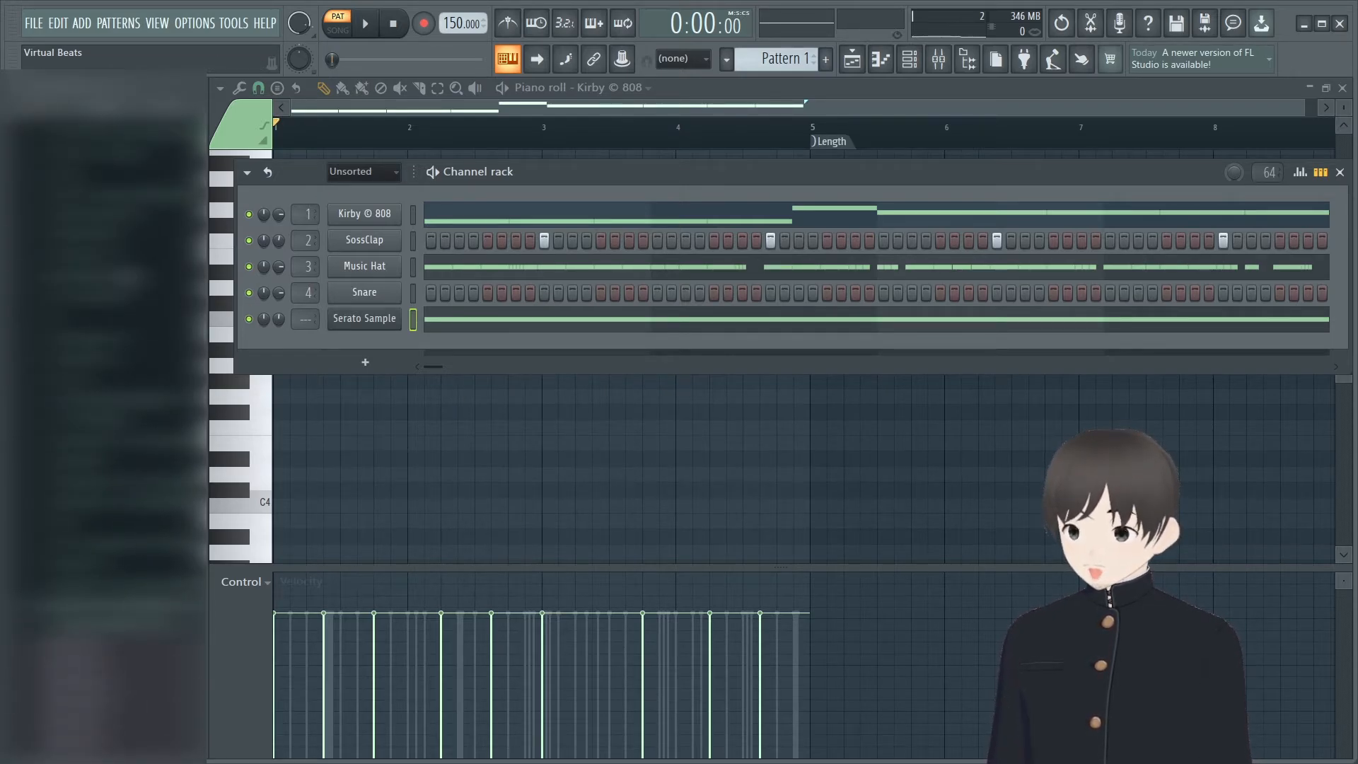
left_click(126, 276)
left_click(119, 299)
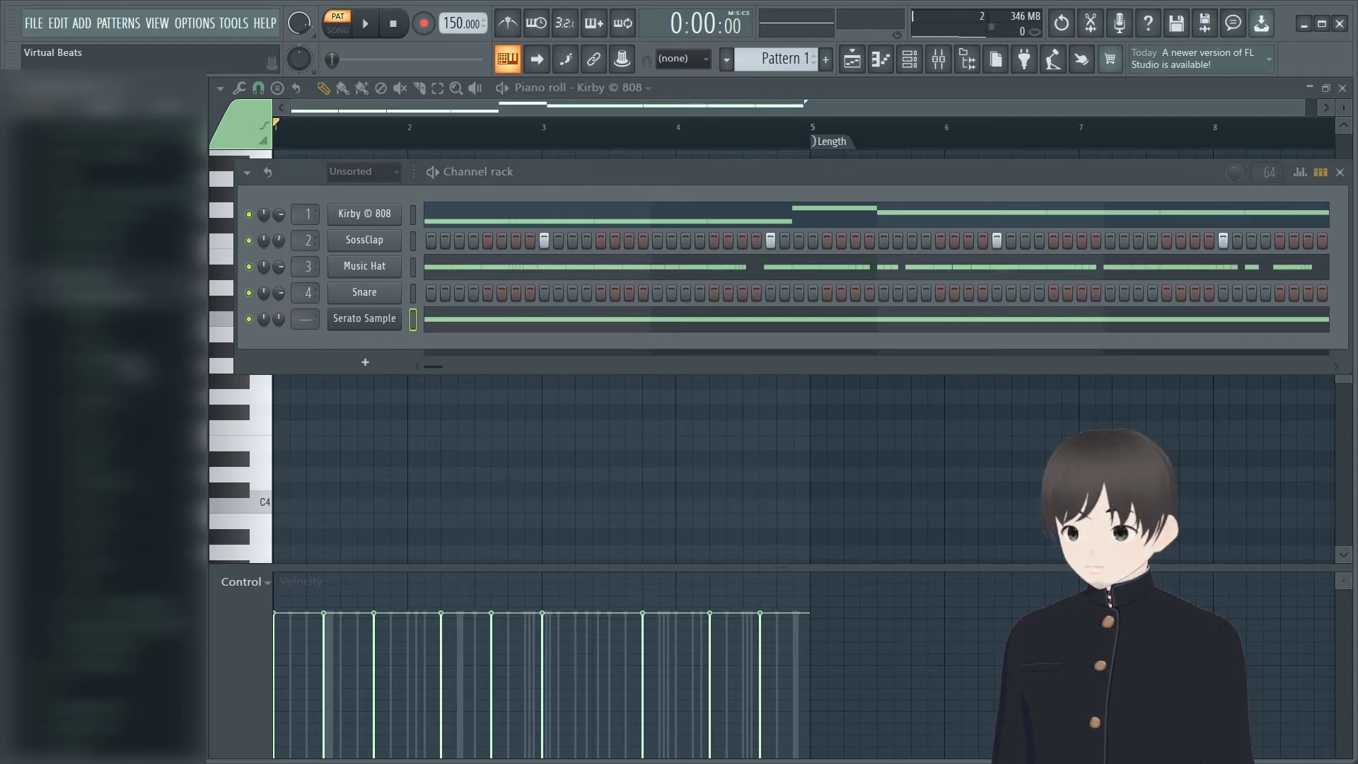
left_click(132, 365)
left_click(128, 367)
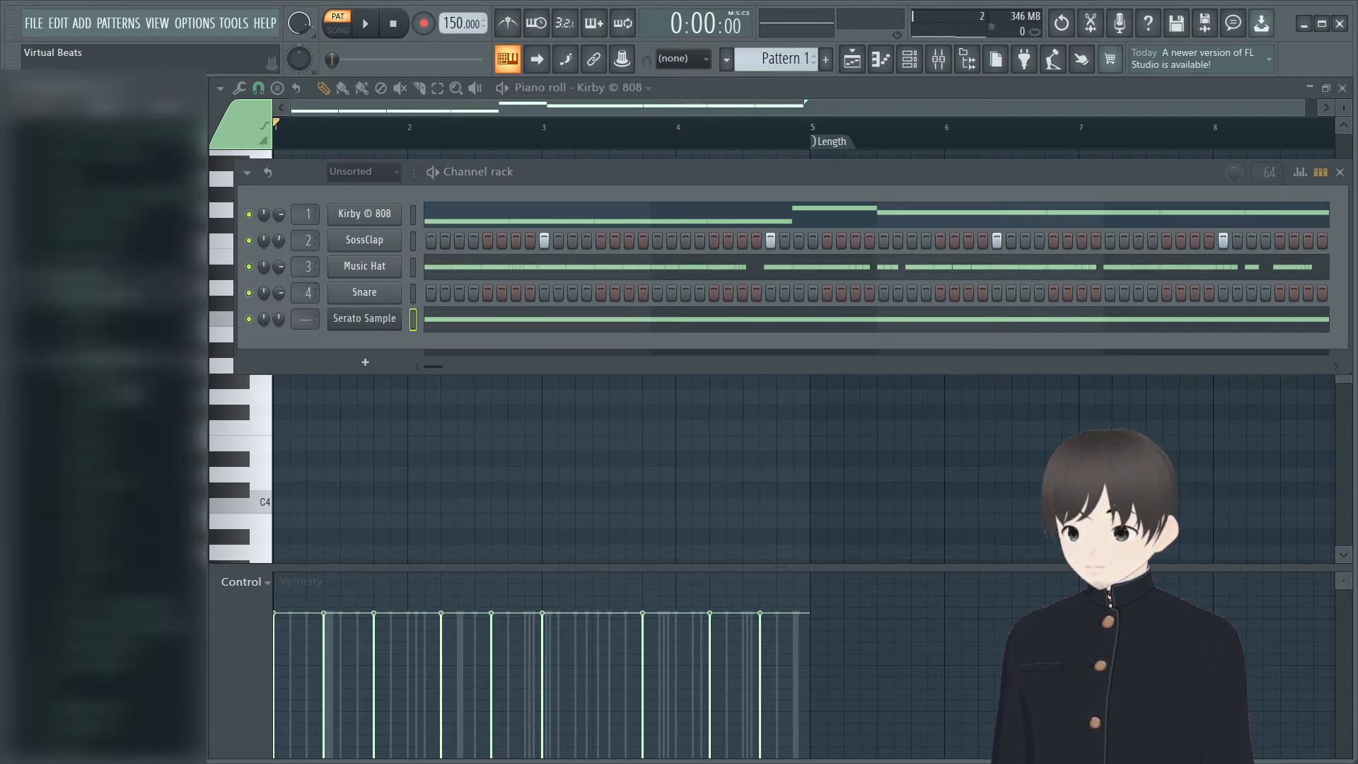
left_click(121, 490)
left_click(129, 510)
left_click(129, 553)
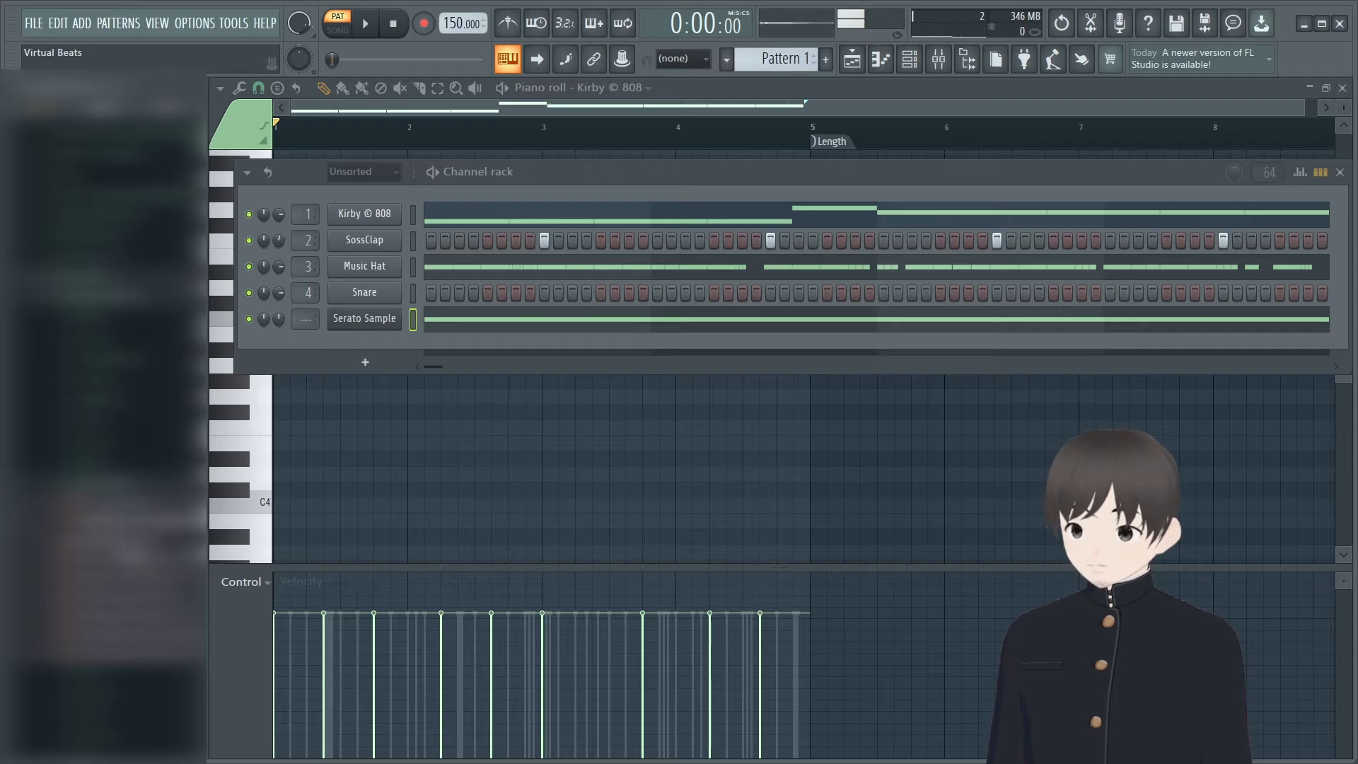
left_click(128, 557)
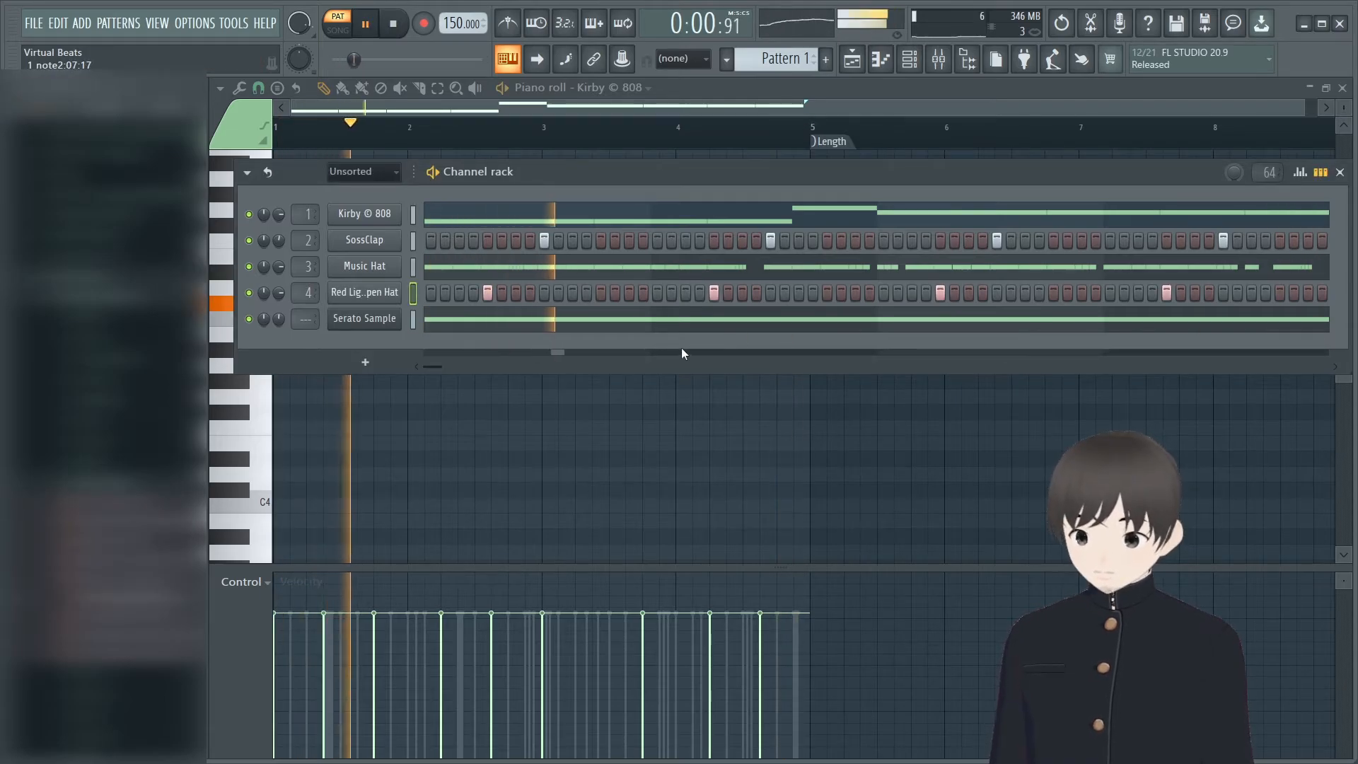
left_click_drag(523, 174, 533, 213)
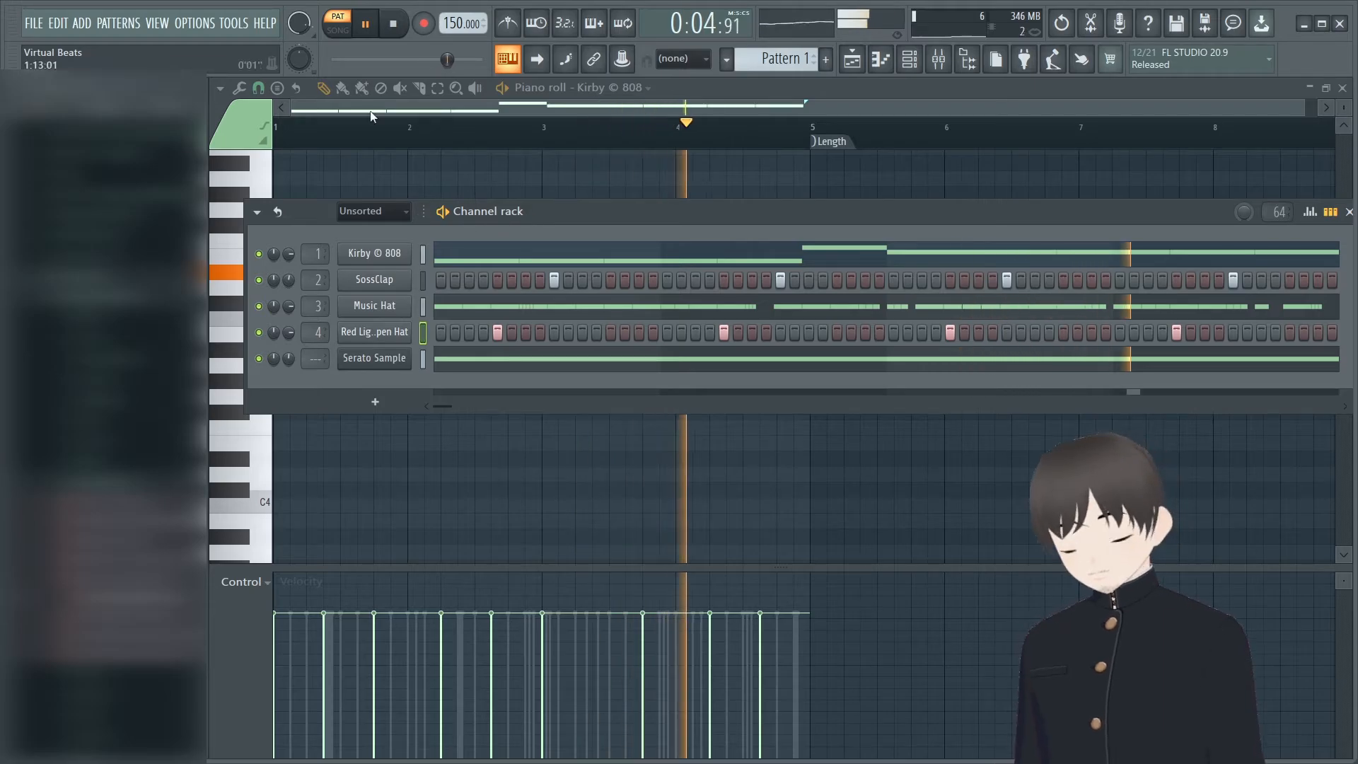
key("space")
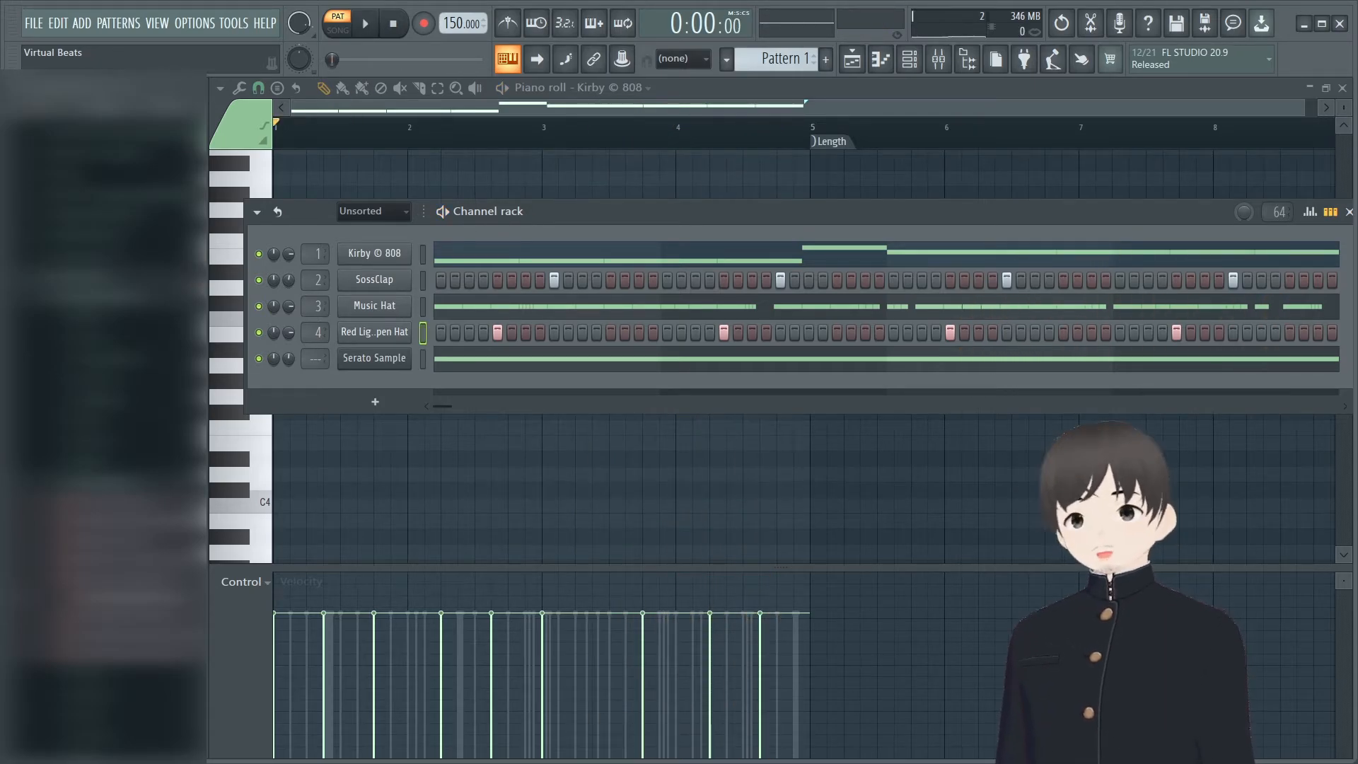
- Close the piano roll, open the playlist and bring the channel rack in front of it
left_click(1344, 87)
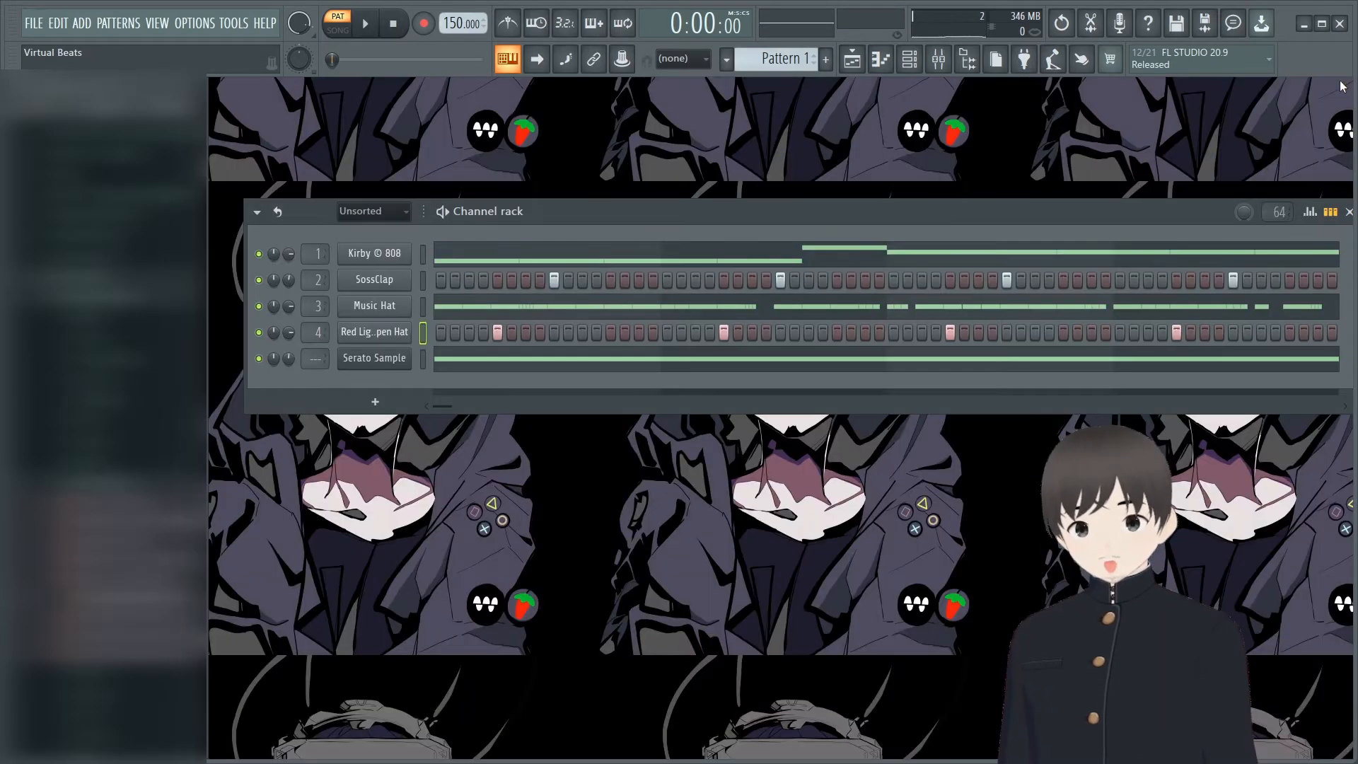
left_click_drag(859, 224, 841, 114)
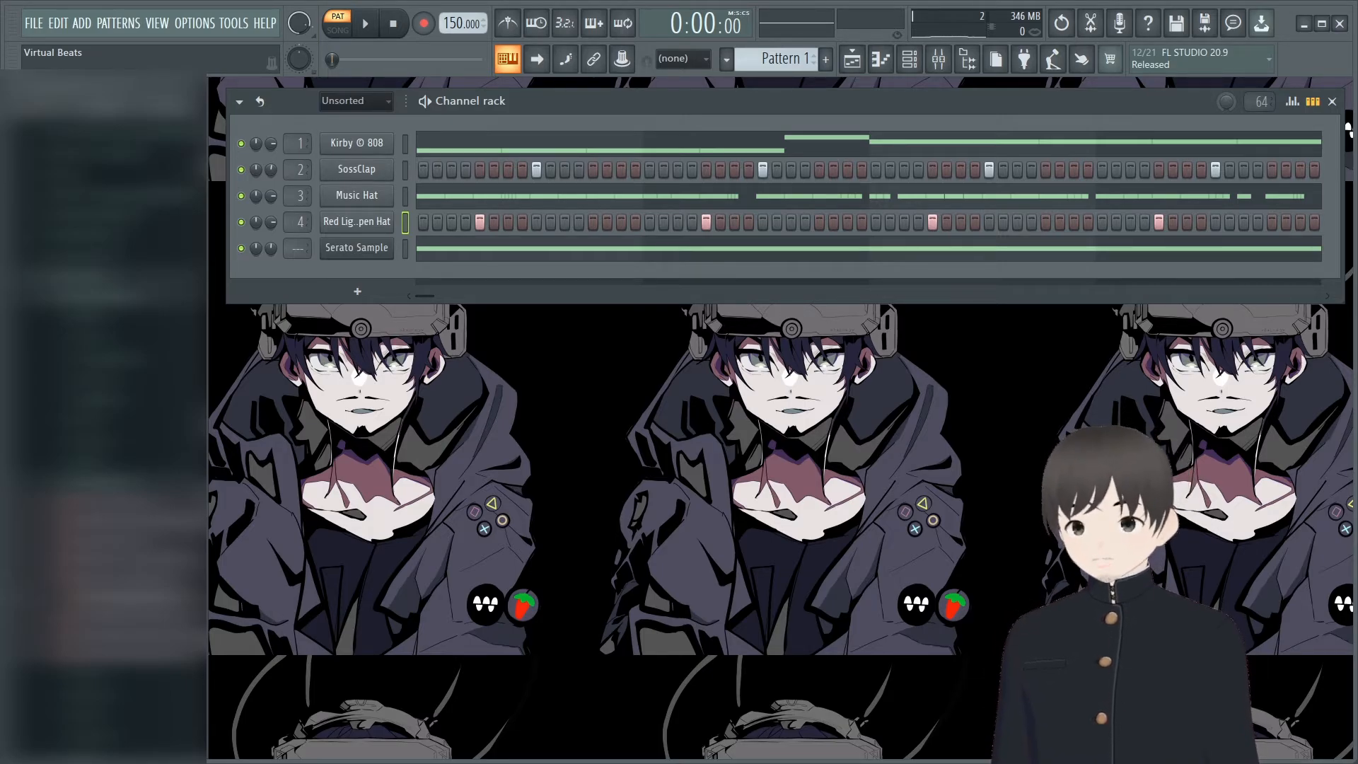
left_click(853, 62)
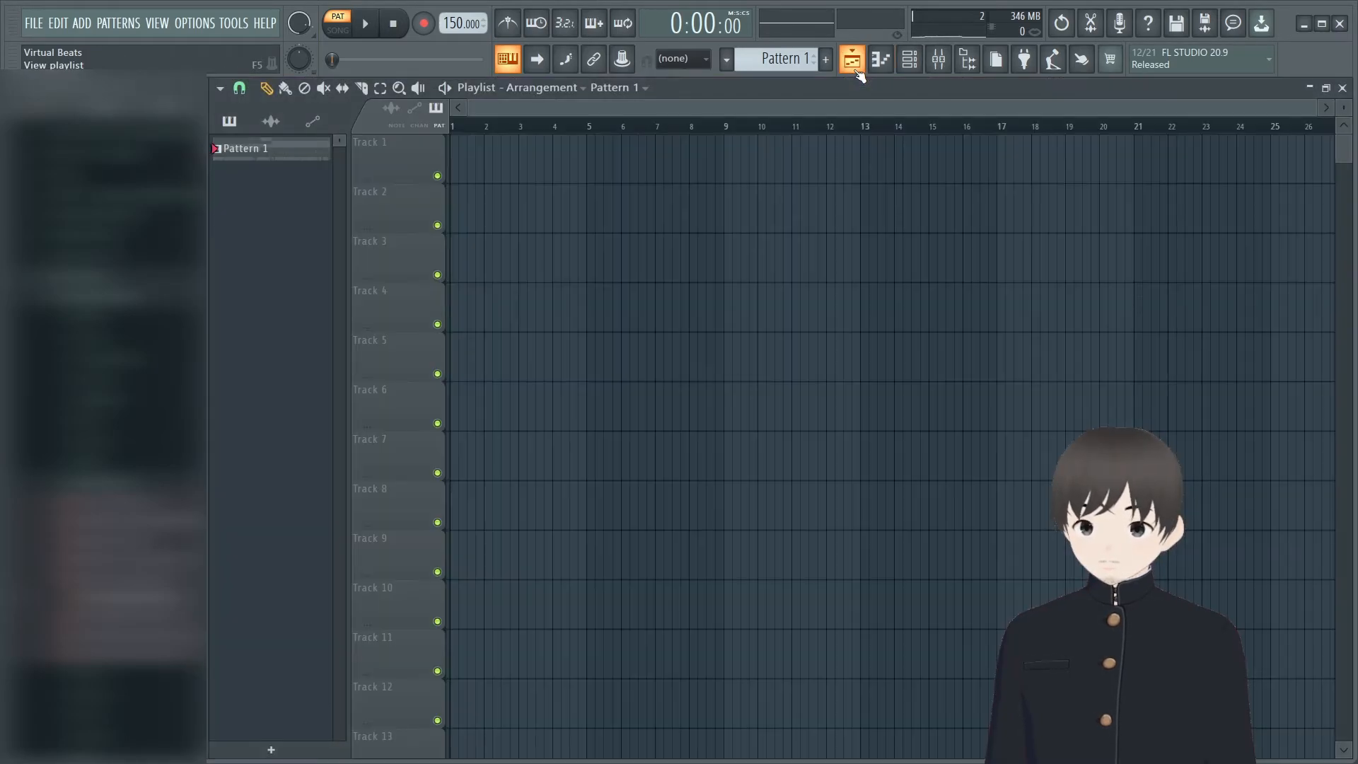
left_click(912, 65)
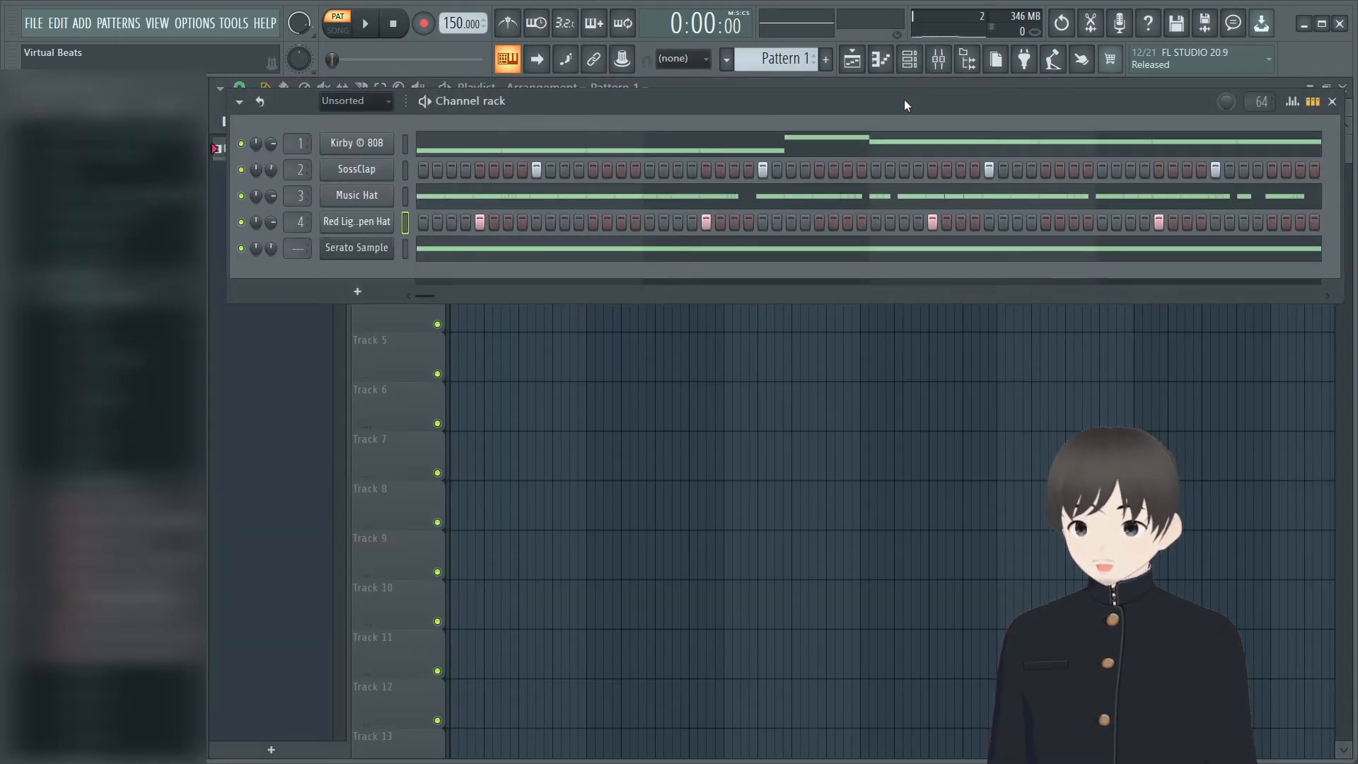
left_click_drag(904, 104, 909, 230)
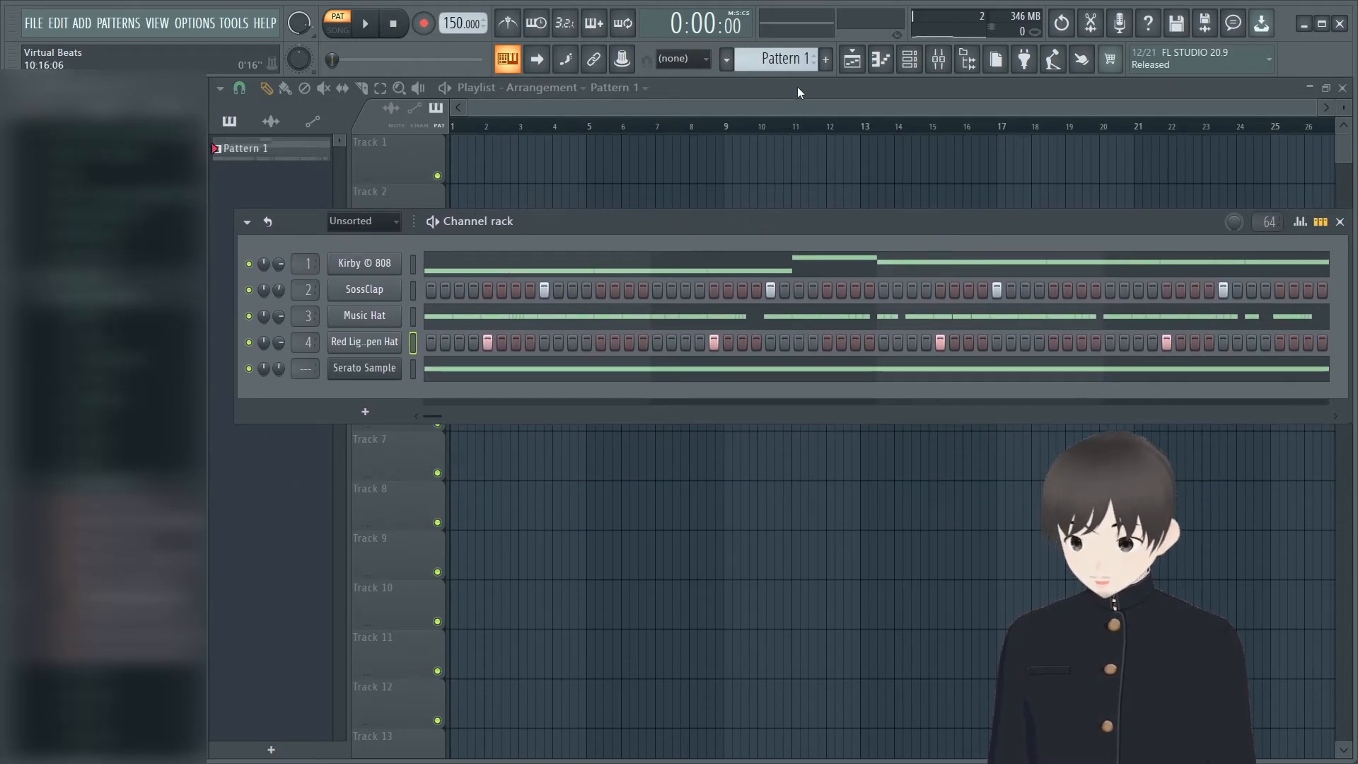
- Switch to the empty Pattern 21 and return to Pattern 1
mouse_move(790, 62)
left_mouse_down()
mouse_move(790, 51)
mouse_move(796, 63)
left_mouse_up()
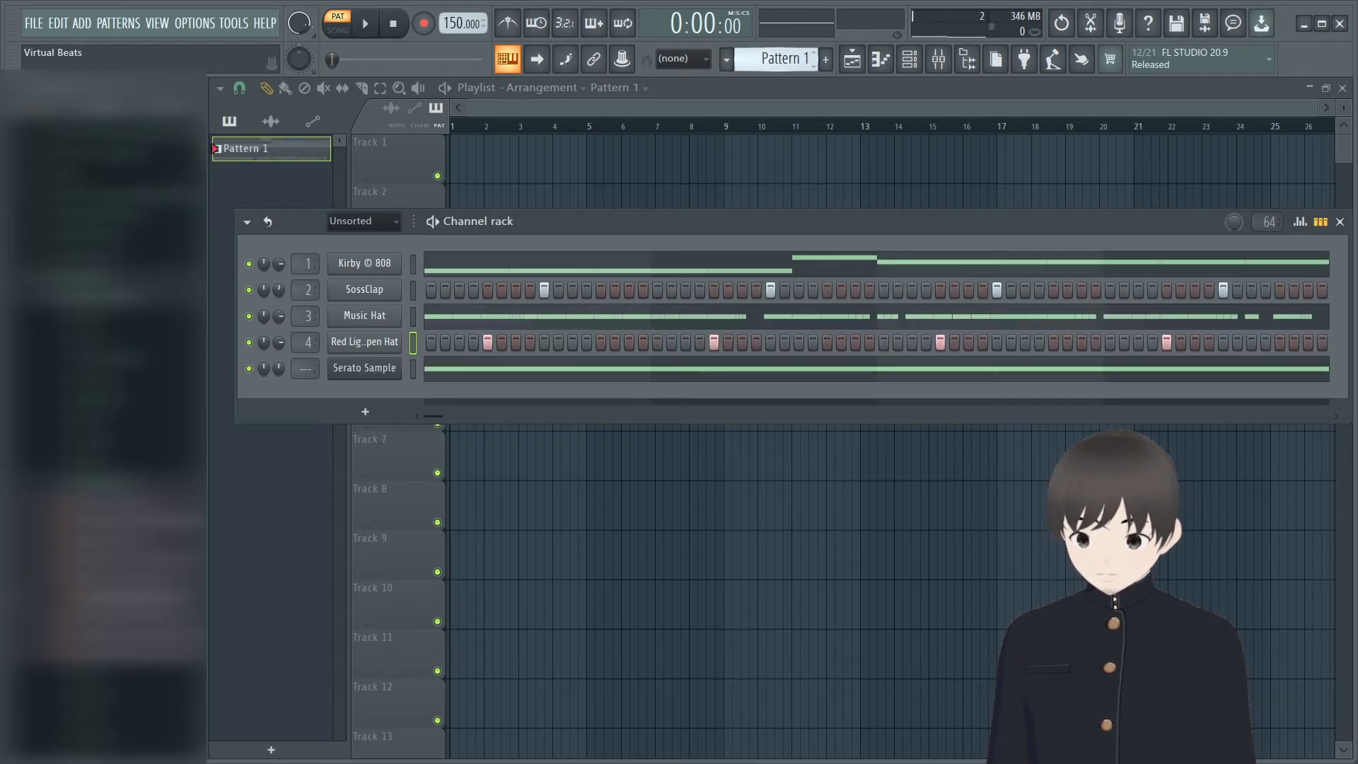
key("4")
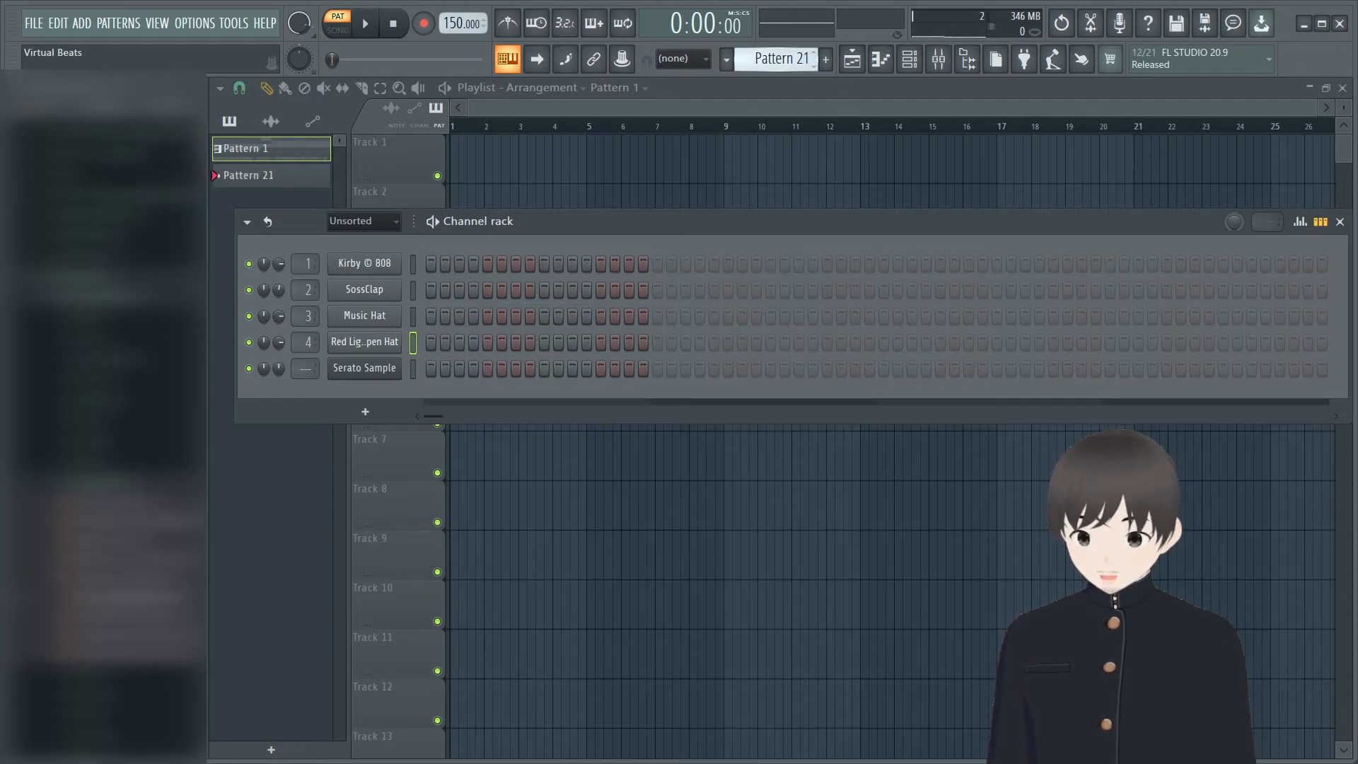
left_click_drag(791, 53, 790, 68)
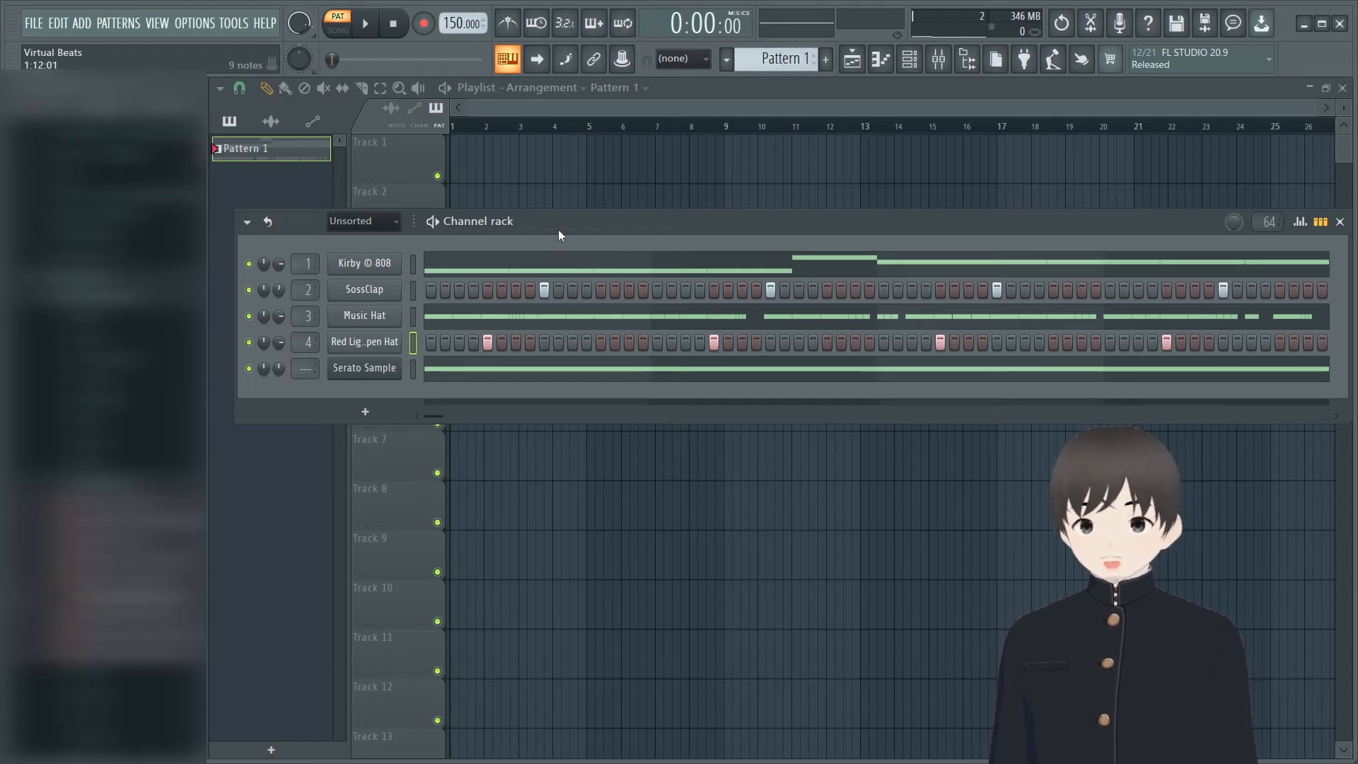
- Place Pattern 1 at bar 1 of Track 1 in the playlist and start playback
left_click(457, 176)
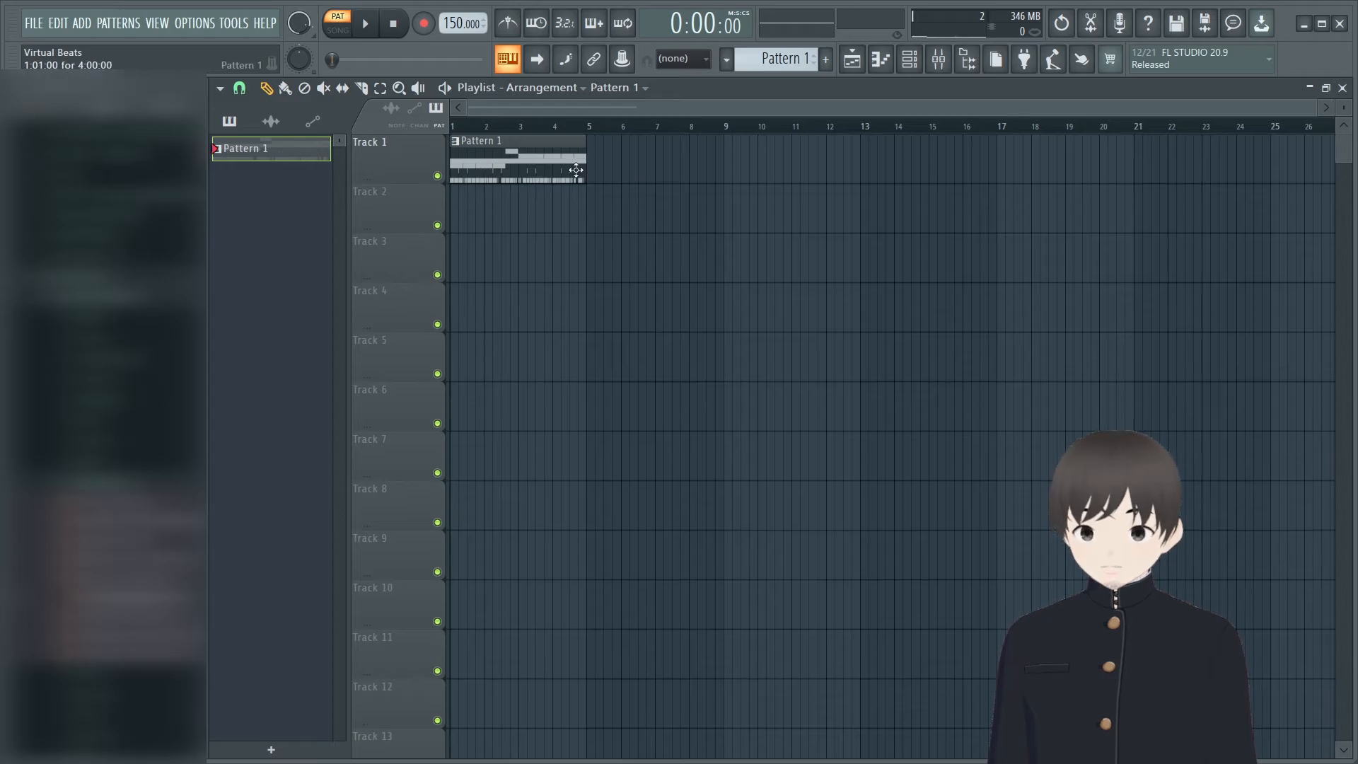
left_click(365, 23)
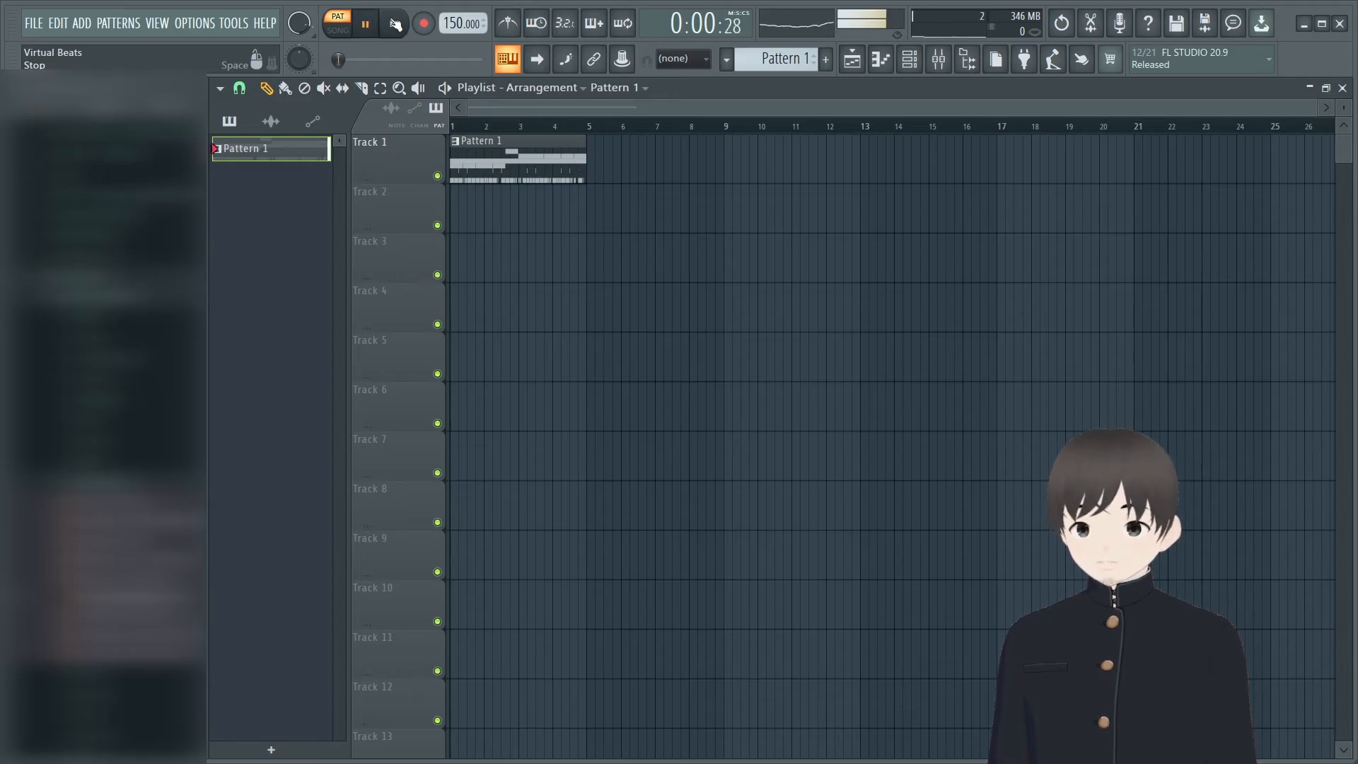
- Stop playback, show and hide the channel rack, and switch playback from pattern to song mode
left_click(396, 26)
left_click(909, 58)
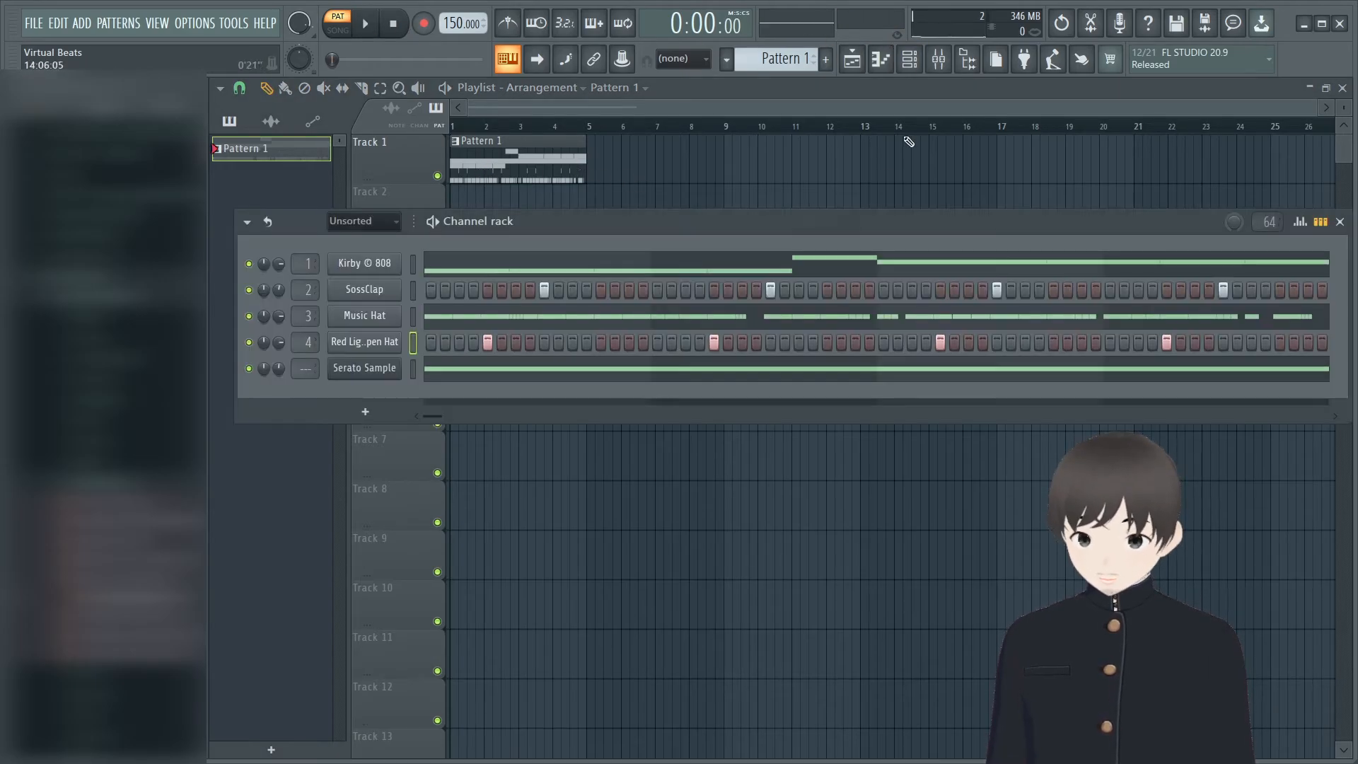
key("F6")
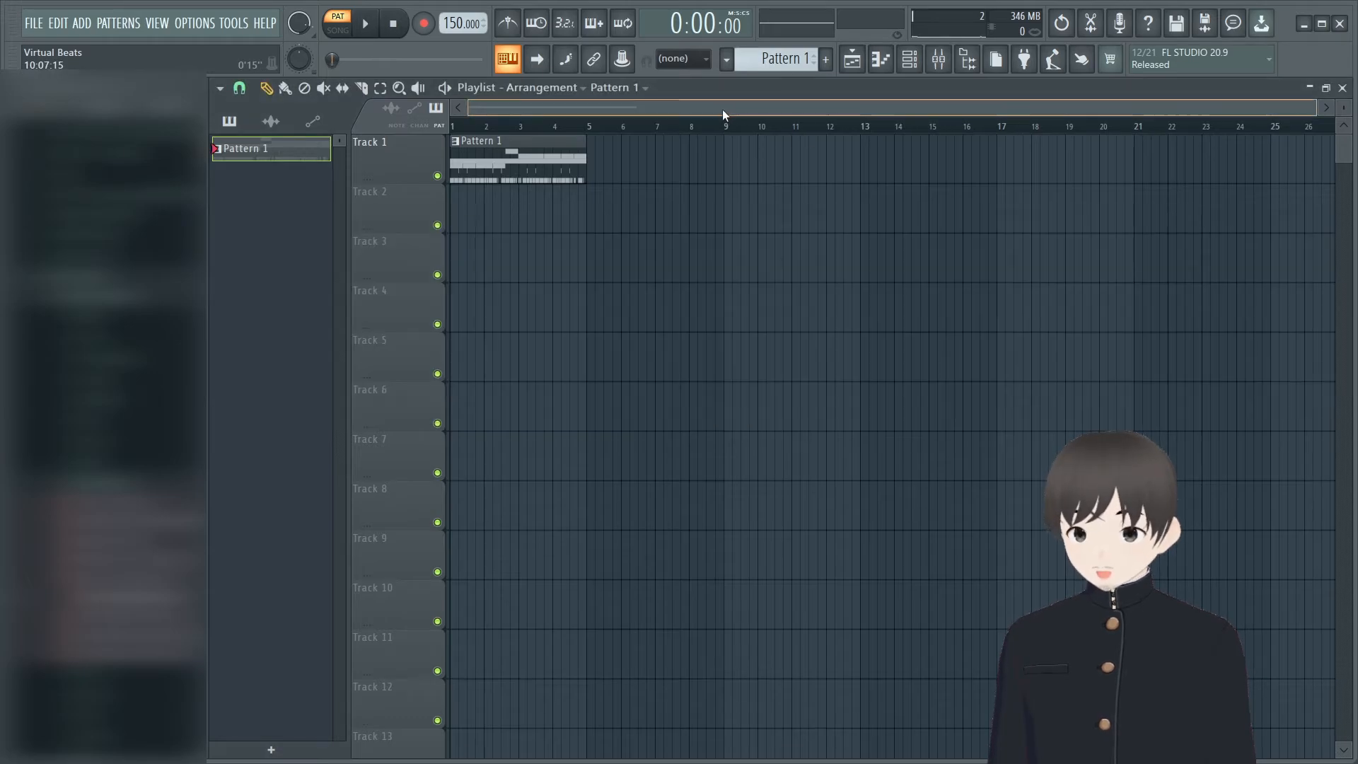
left_click(337, 30)
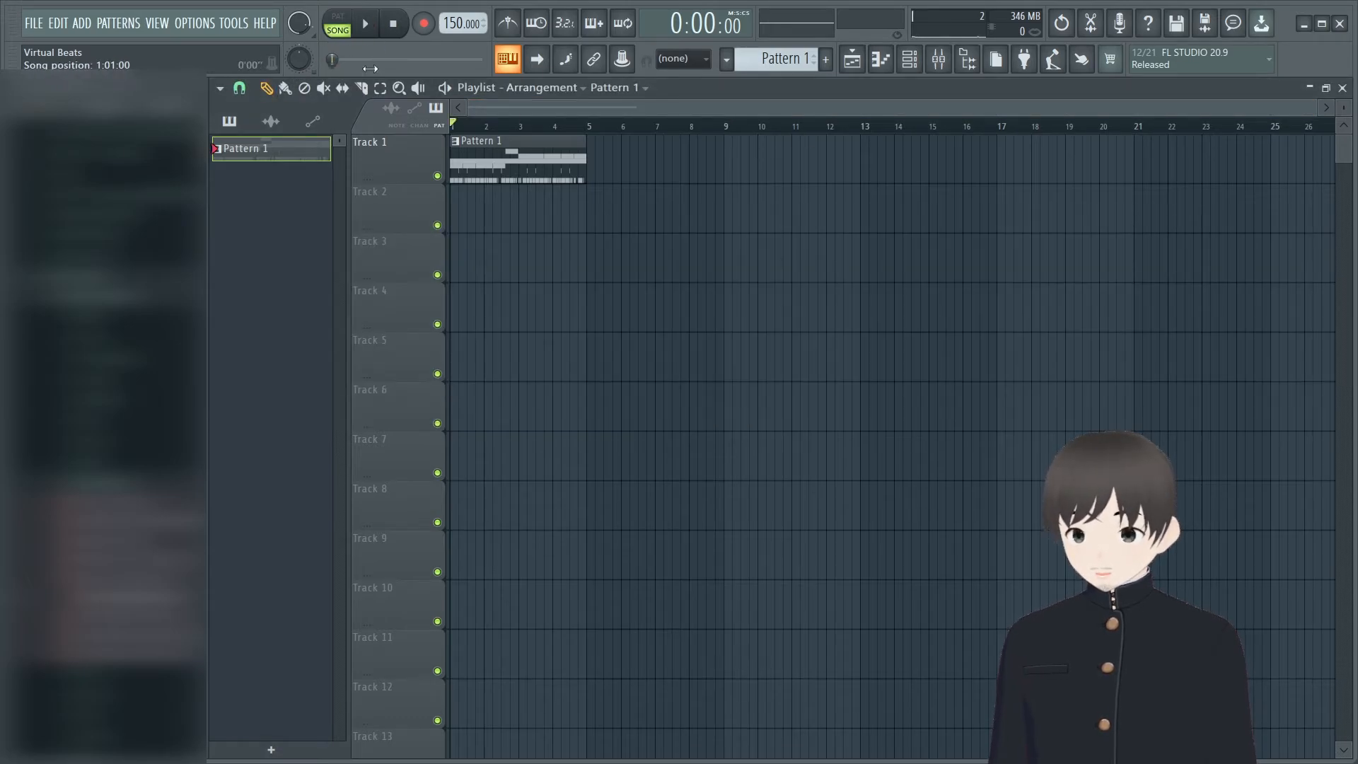
left_click(337, 16)
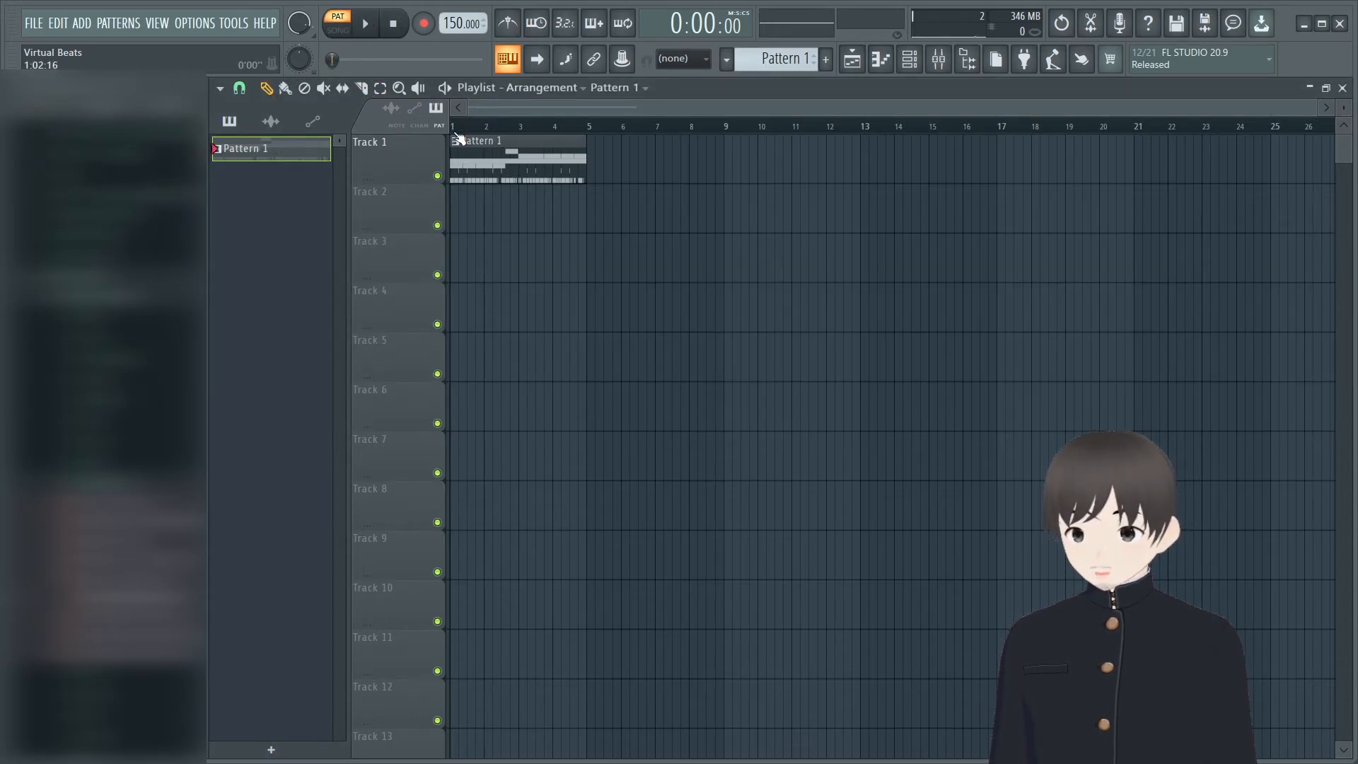
left_click(338, 31)
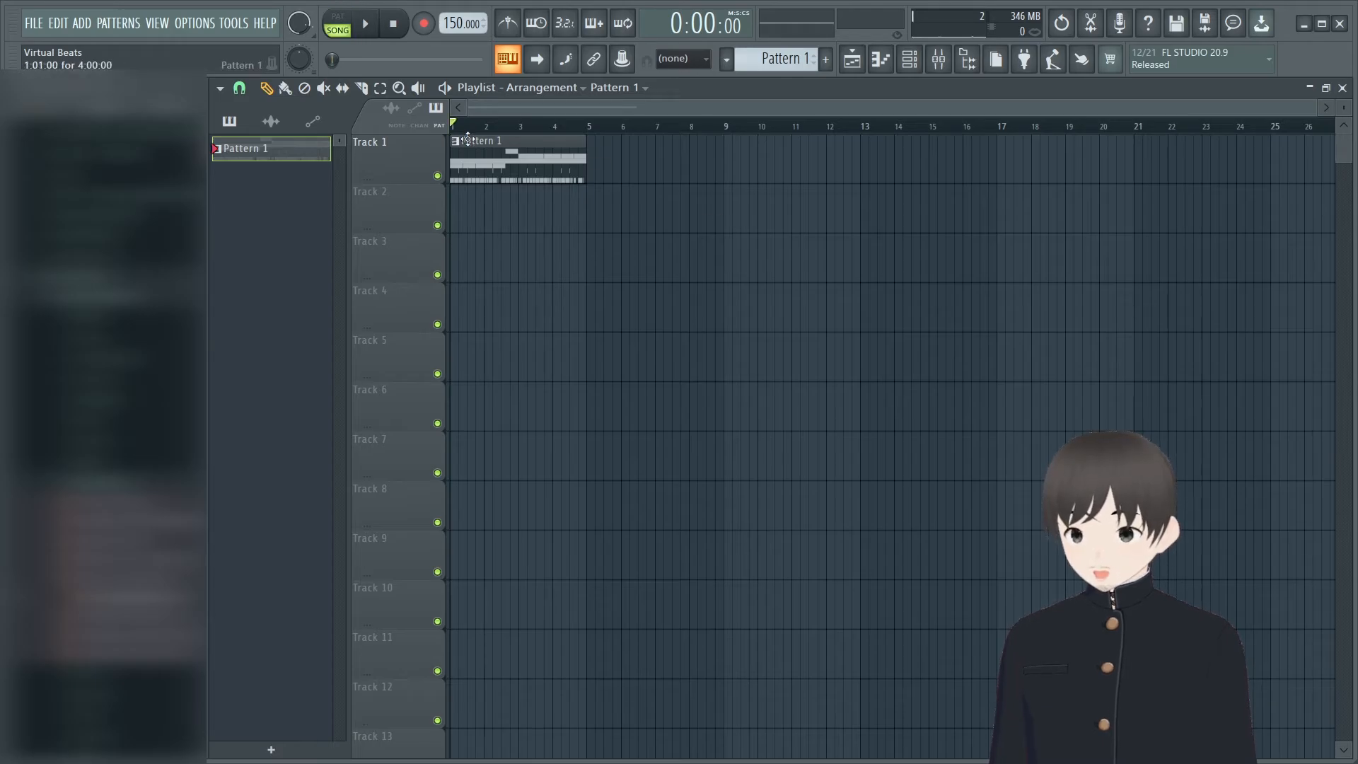
left_click_drag(1313, 111, 703, 100)
key("space")
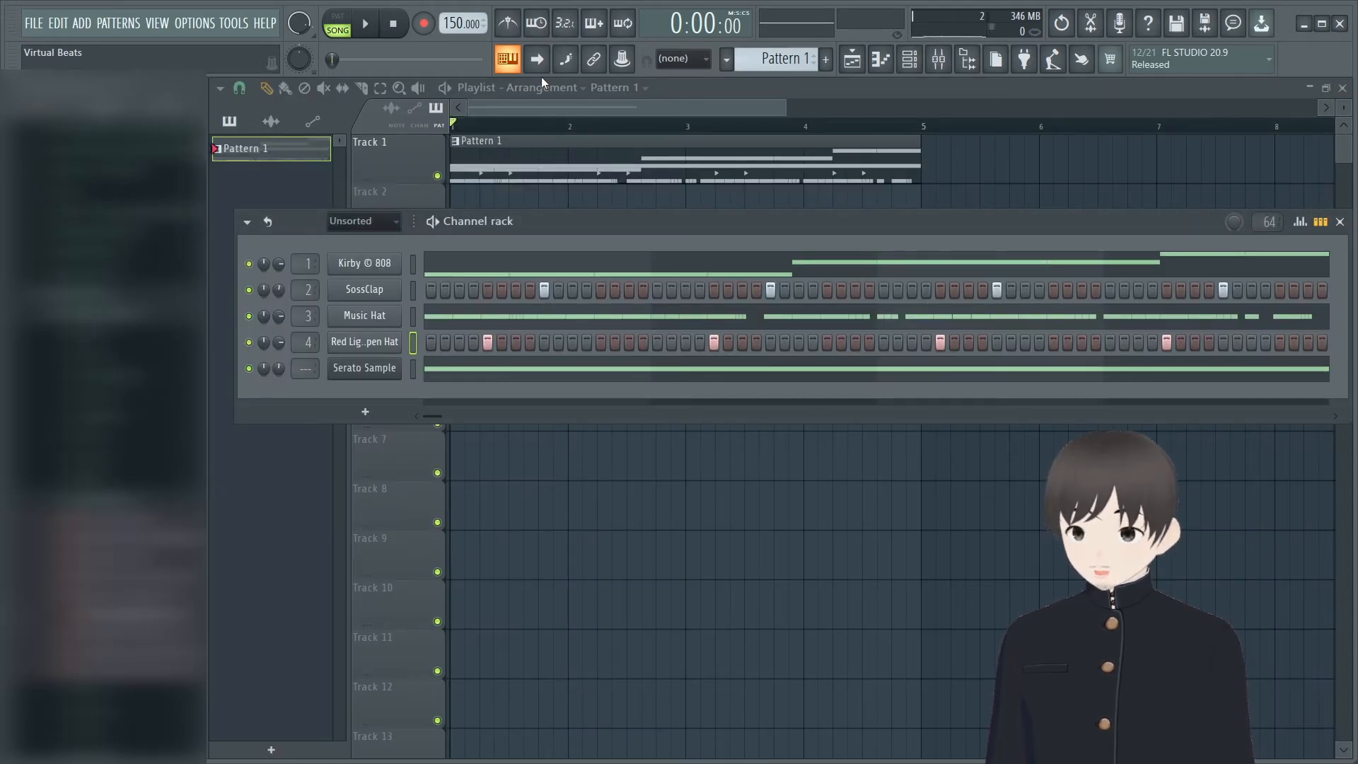
key("F6")
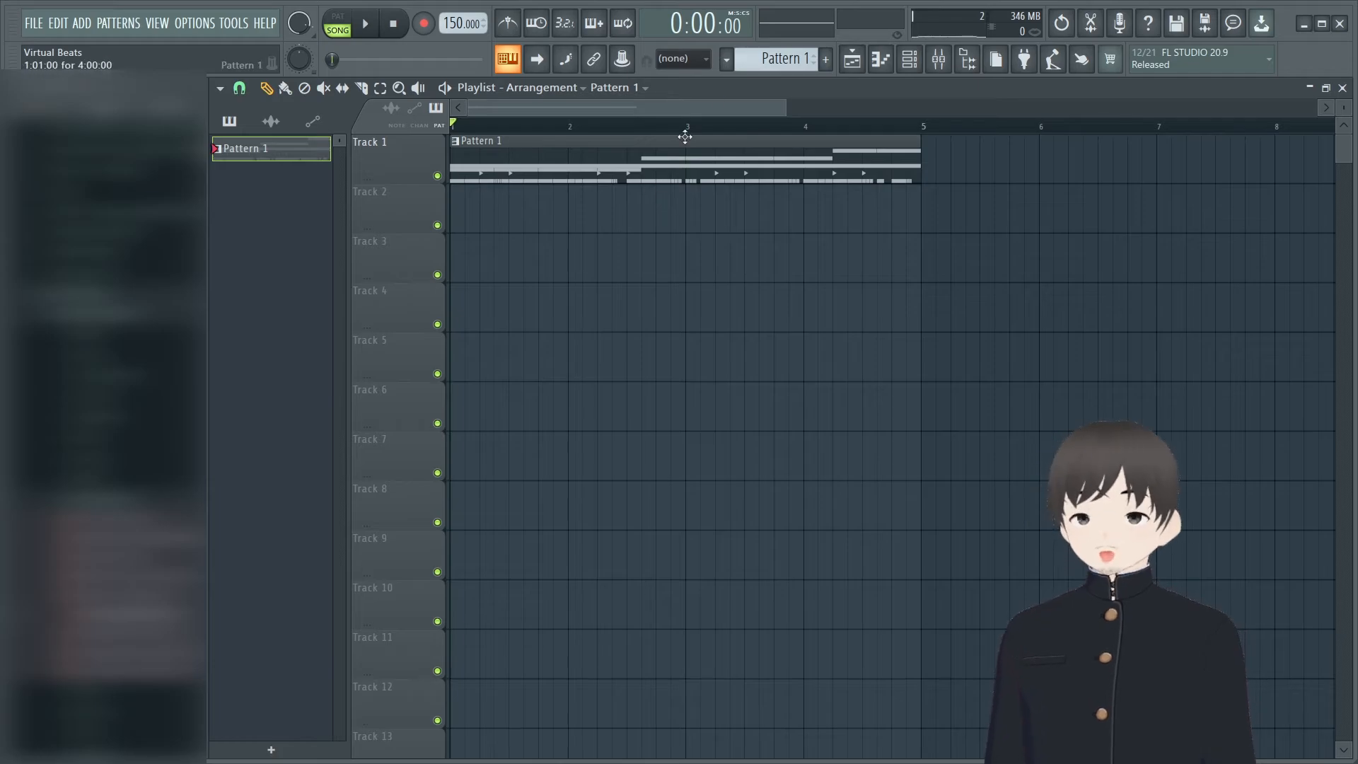
left_click_drag(785, 105, 919, 106)
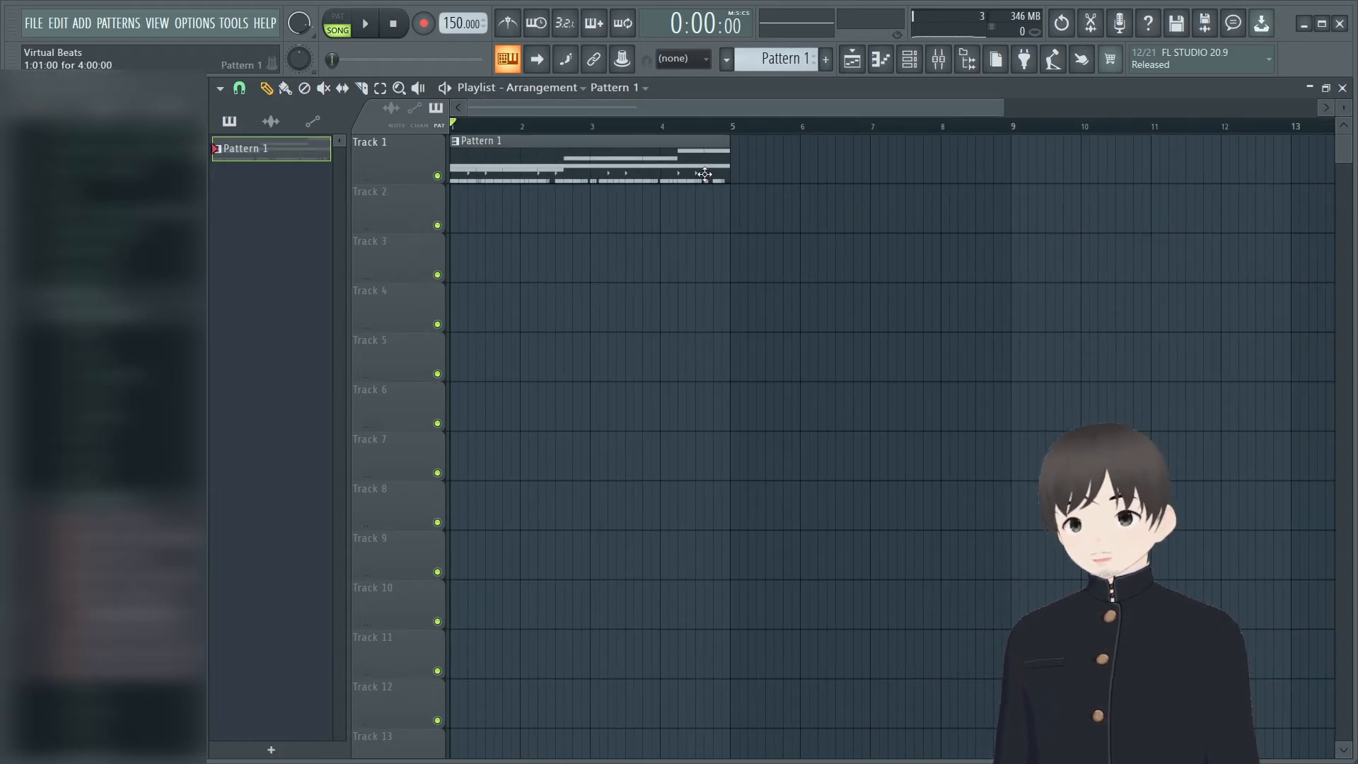
left_click(734, 176)
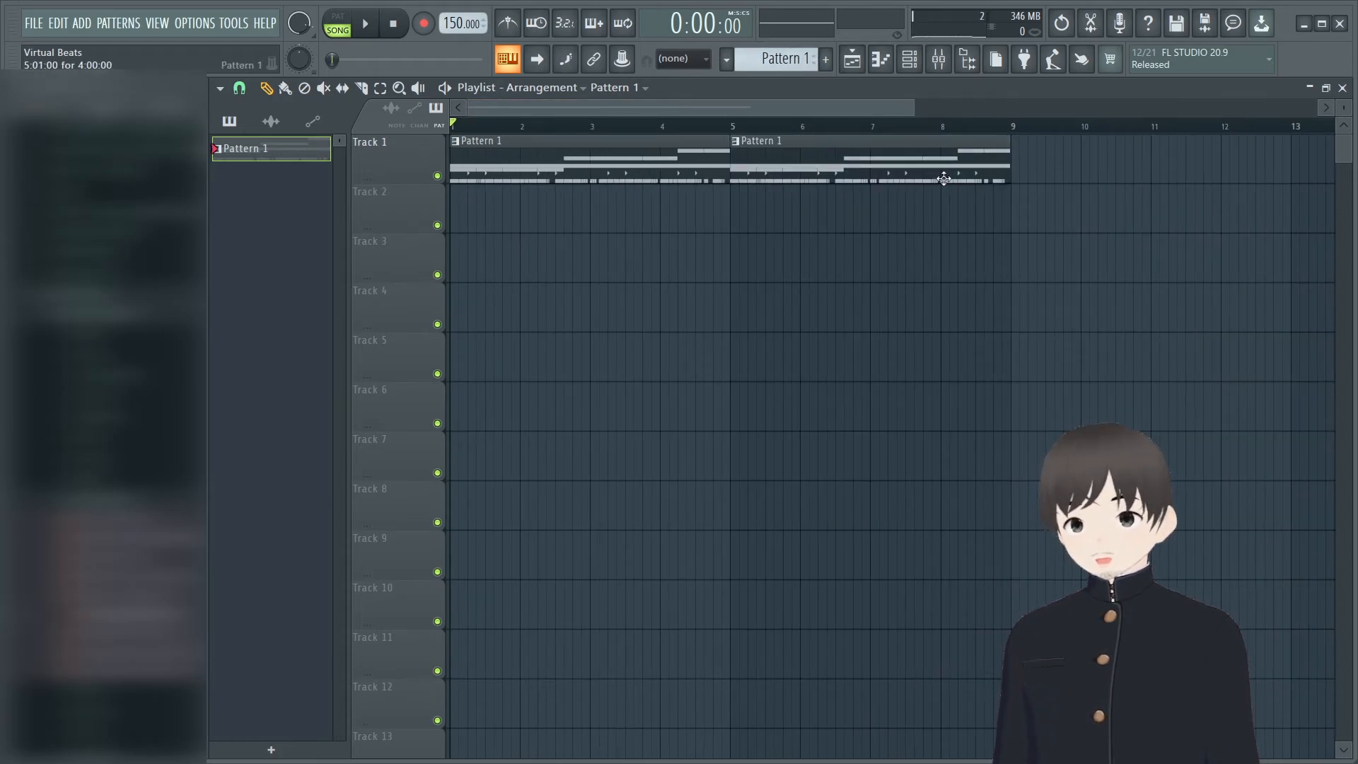
left_click(1019, 162)
left_click(825, 58)
left_click(778, 254)
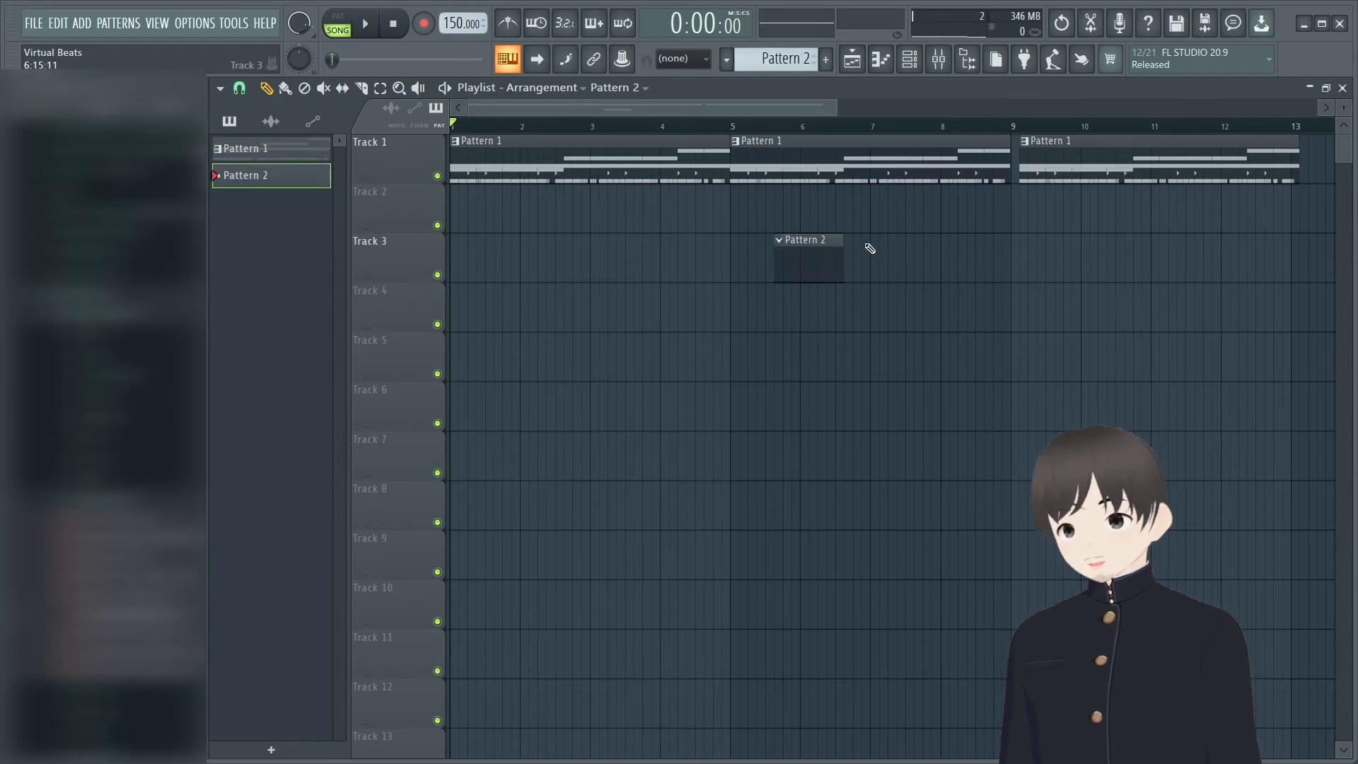
right_click(827, 256)
right_click(1131, 162)
right_click(997, 174)
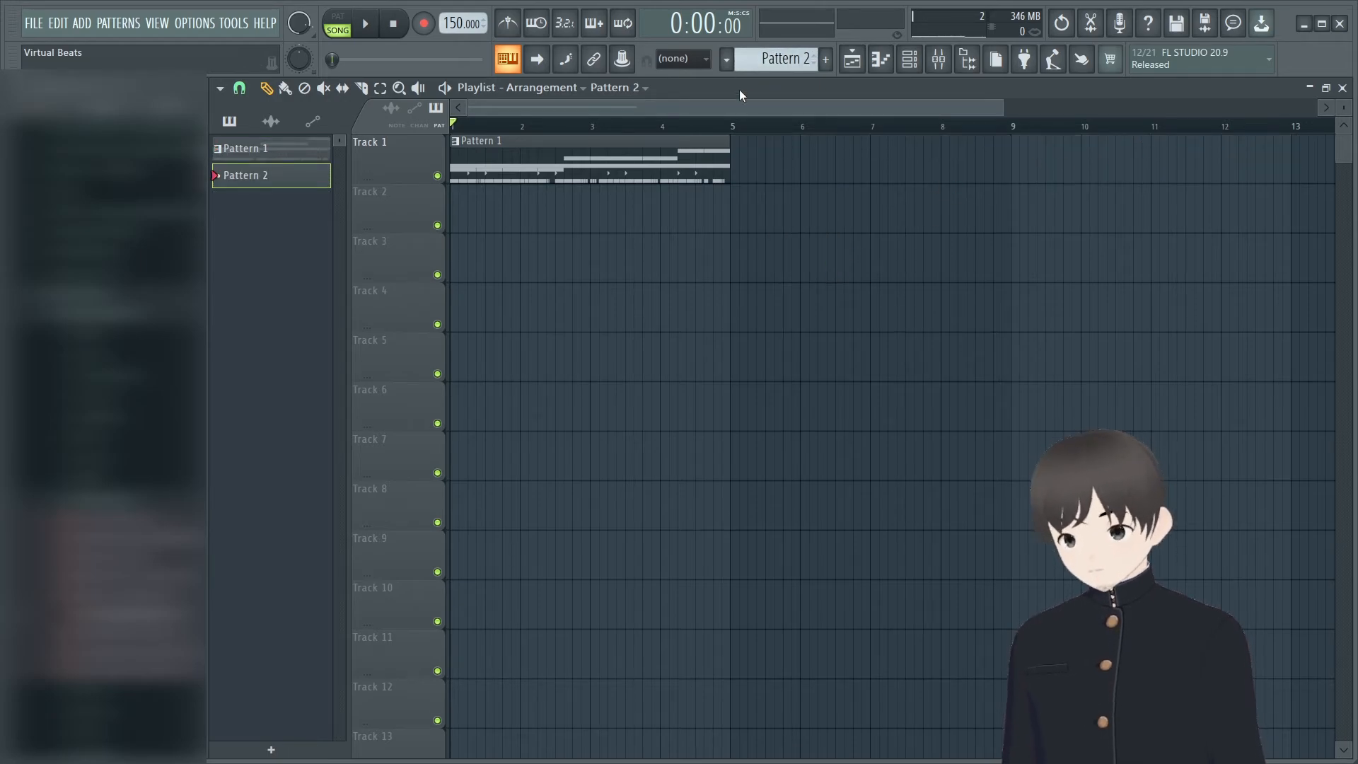
scroll(775, 63, "up", 1)
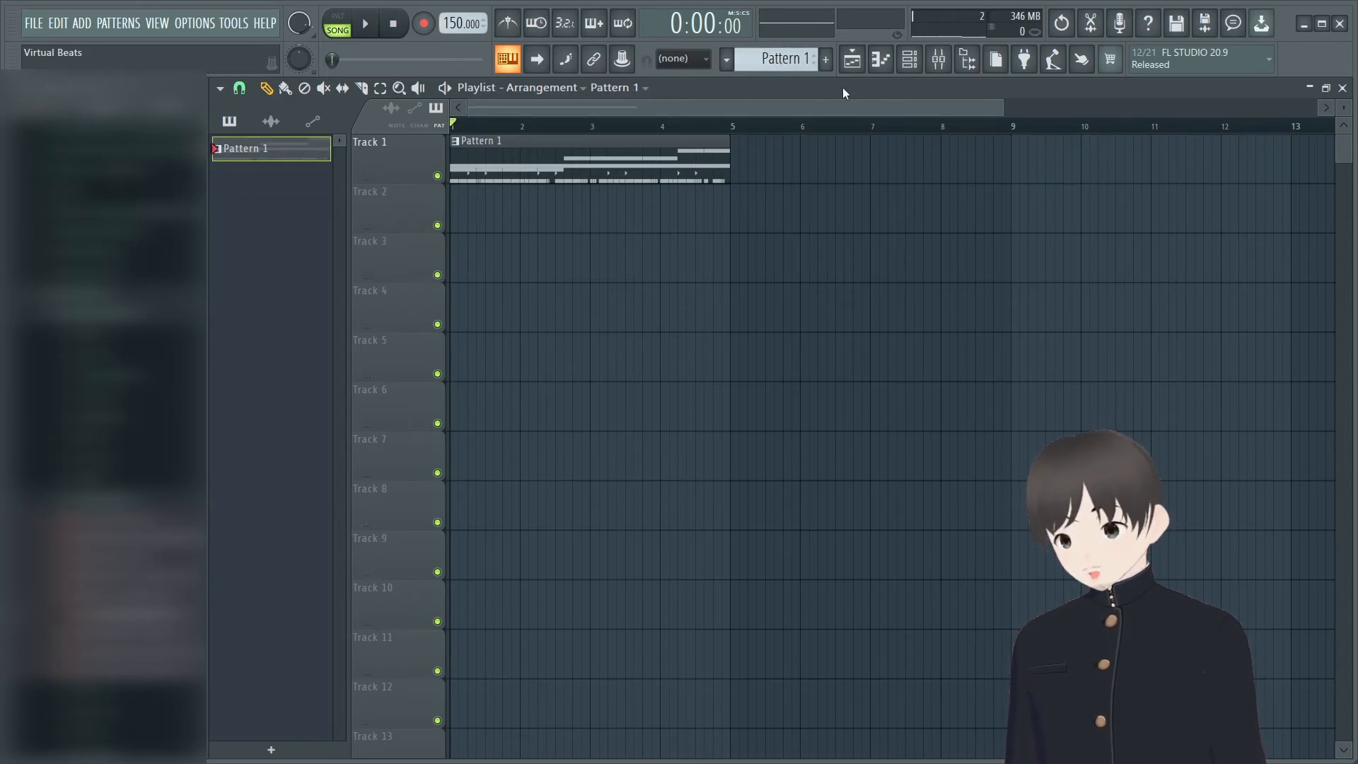
- Display all channels in the channel rack and split Pattern 1 by channel
left_click(909, 59)
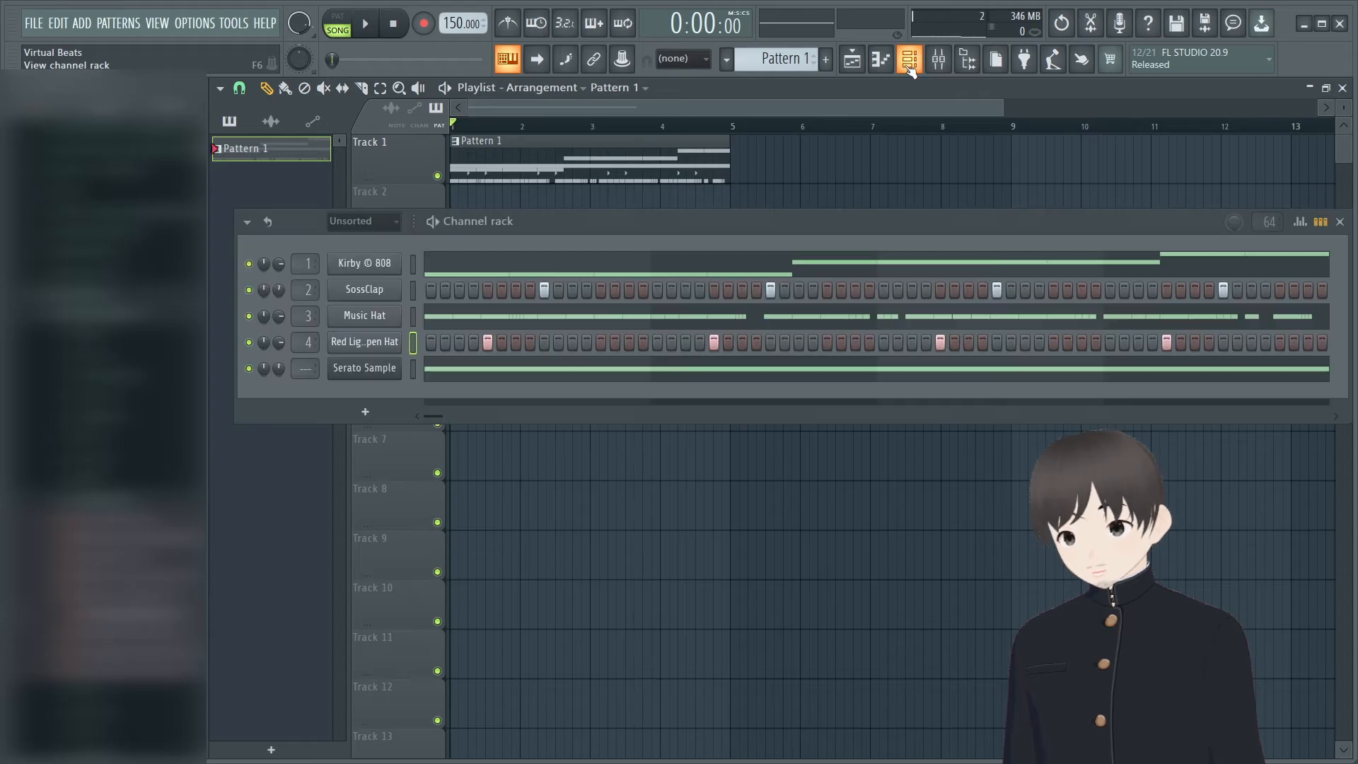
left_click(361, 221)
left_click(354, 251)
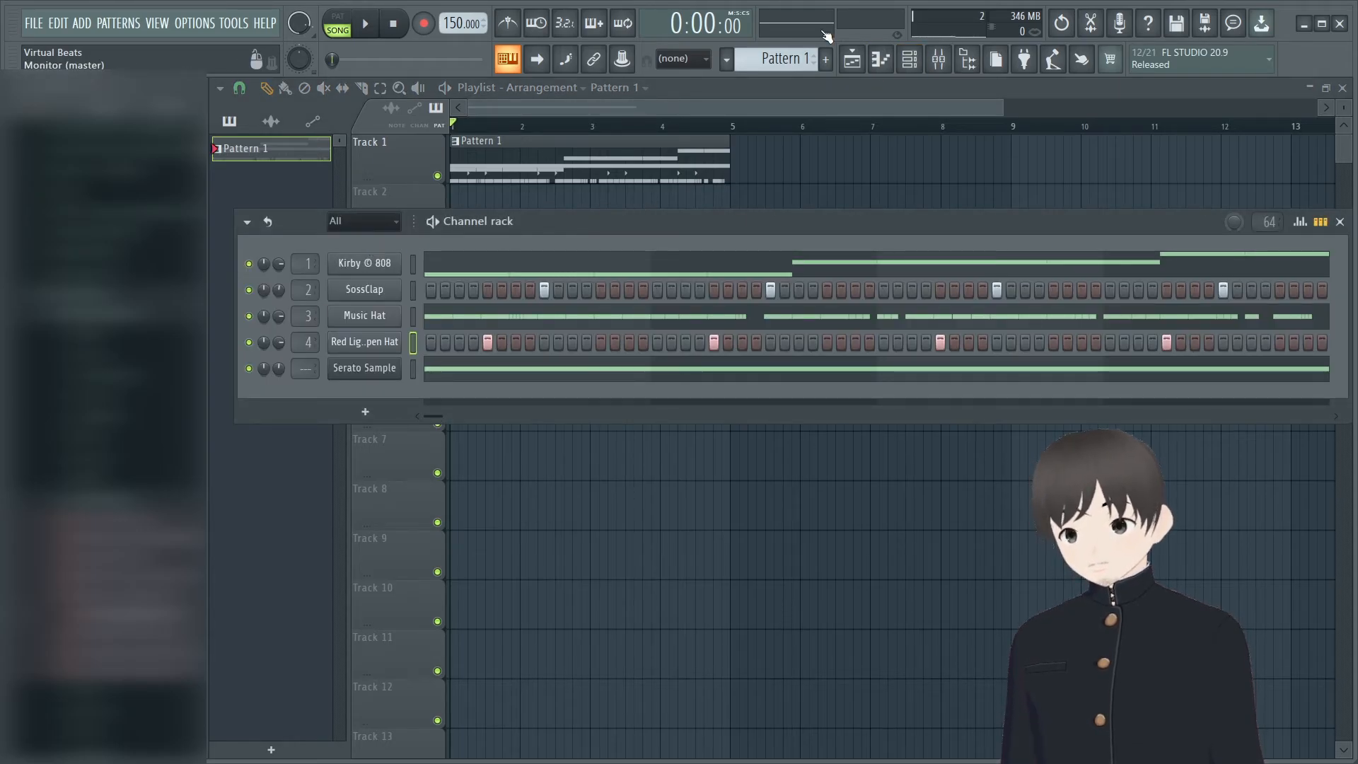
right_click(778, 58)
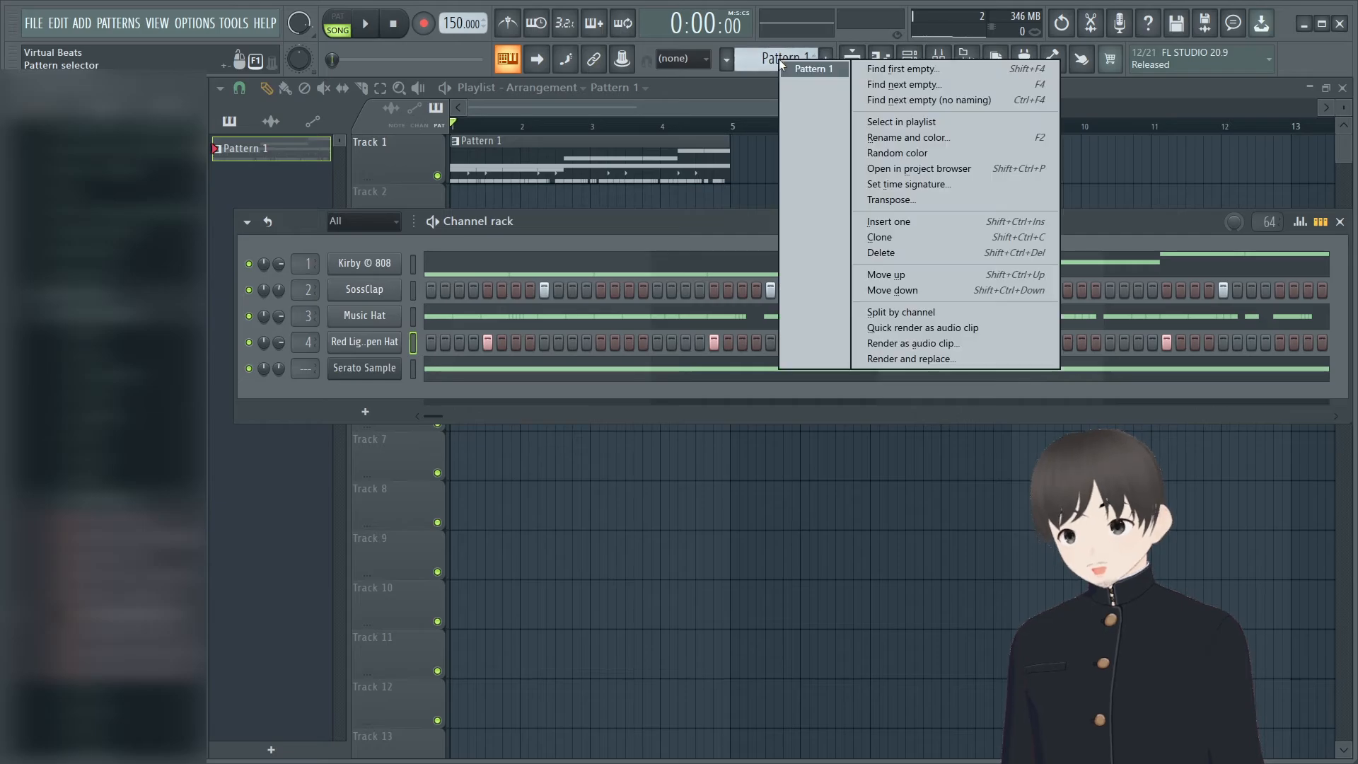
left_click(901, 310)
- Move the Kirby © 808, SossClap, Music Hat and Red Light Open Hat clips to Tracks 2, 3, 4 and 5 at bar 1
left_click_drag(566, 158, 563, 225)
left_click_drag(518, 161, 495, 271)
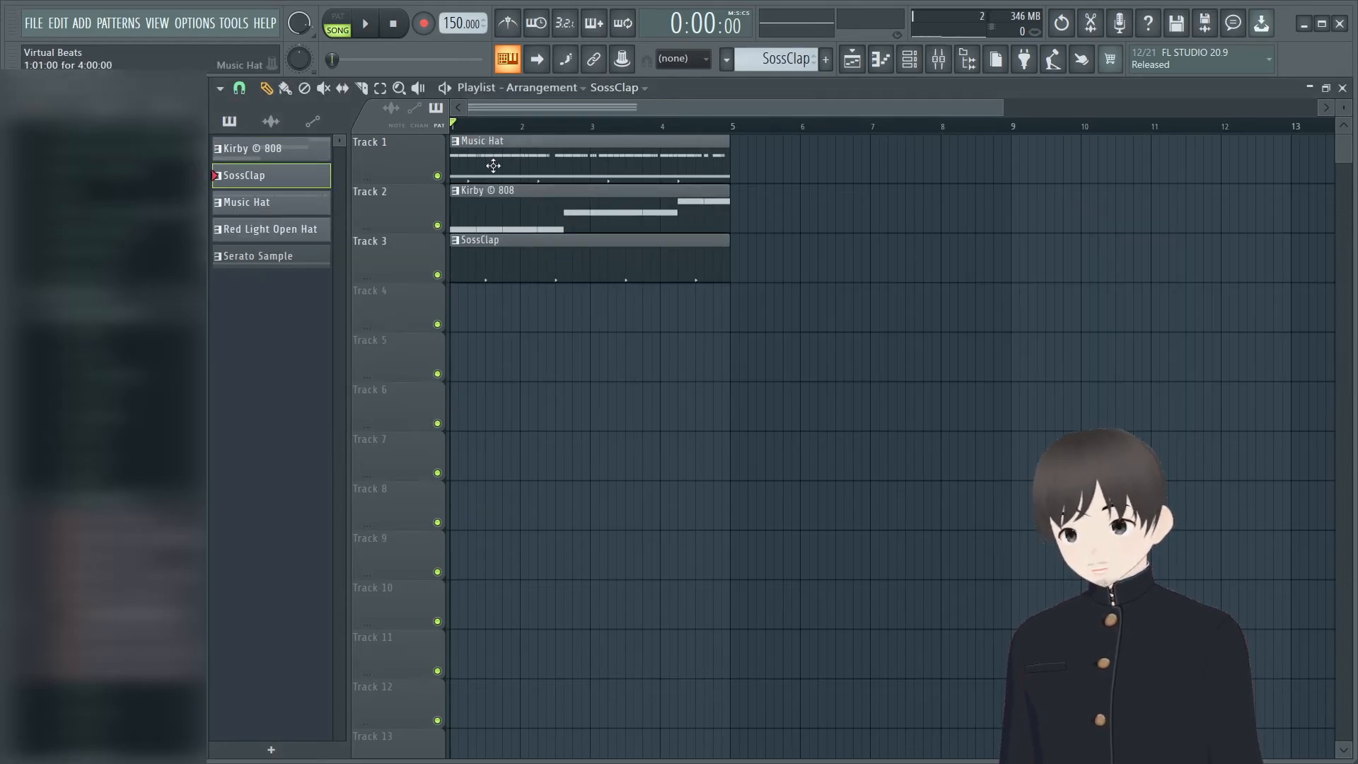
left_click_drag(493, 166, 494, 374)
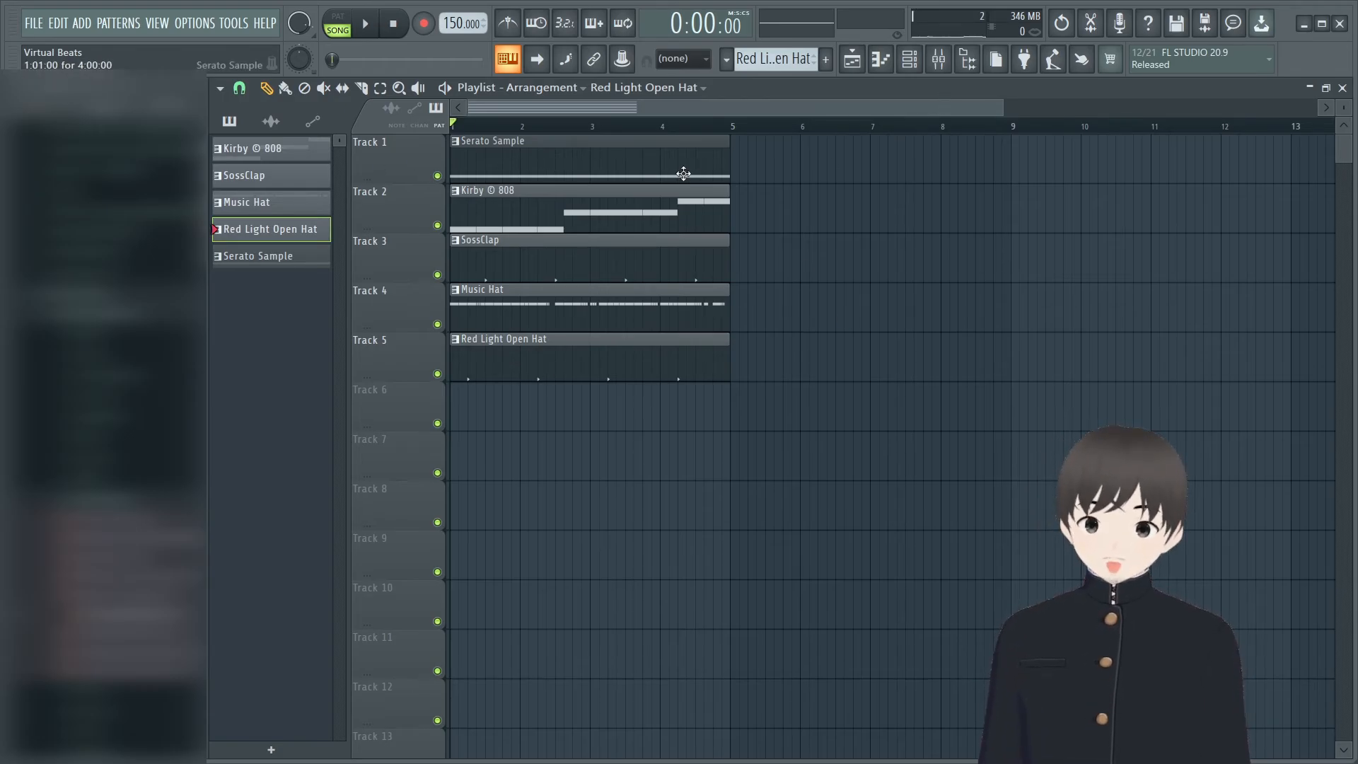
- Select the clips on Tracks 1 to 5 and move them together to bar 9
left_click_drag(1005, 107, 1332, 113)
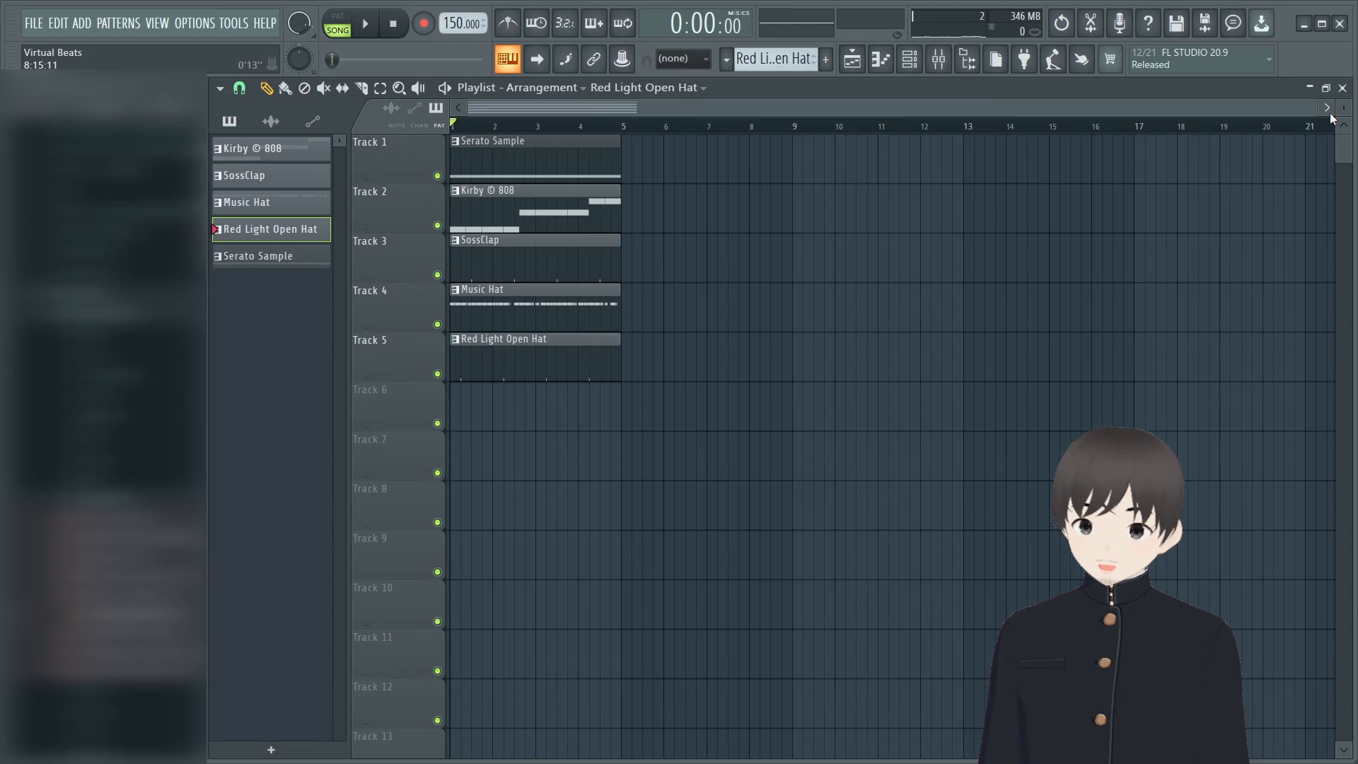
left_click(599, 166)
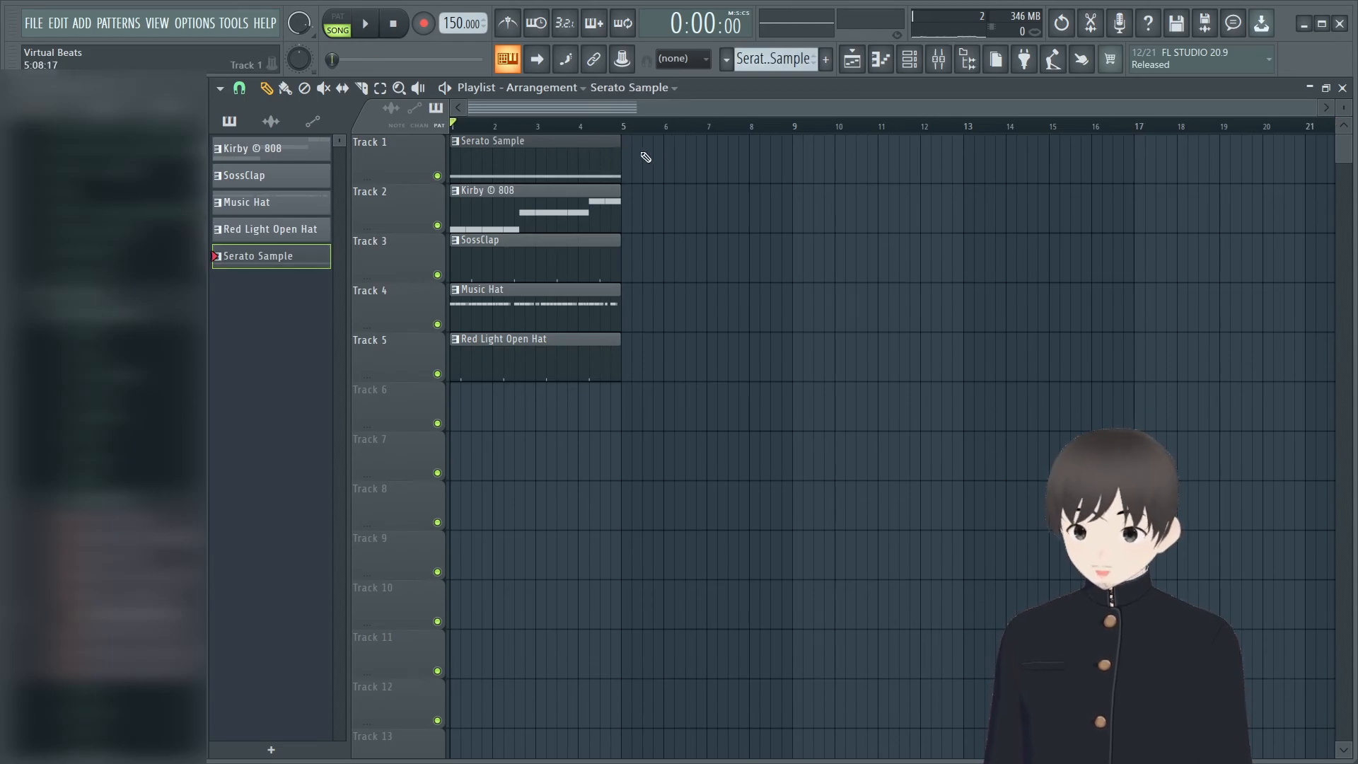
left_click_drag(713, 396, 532, 231)
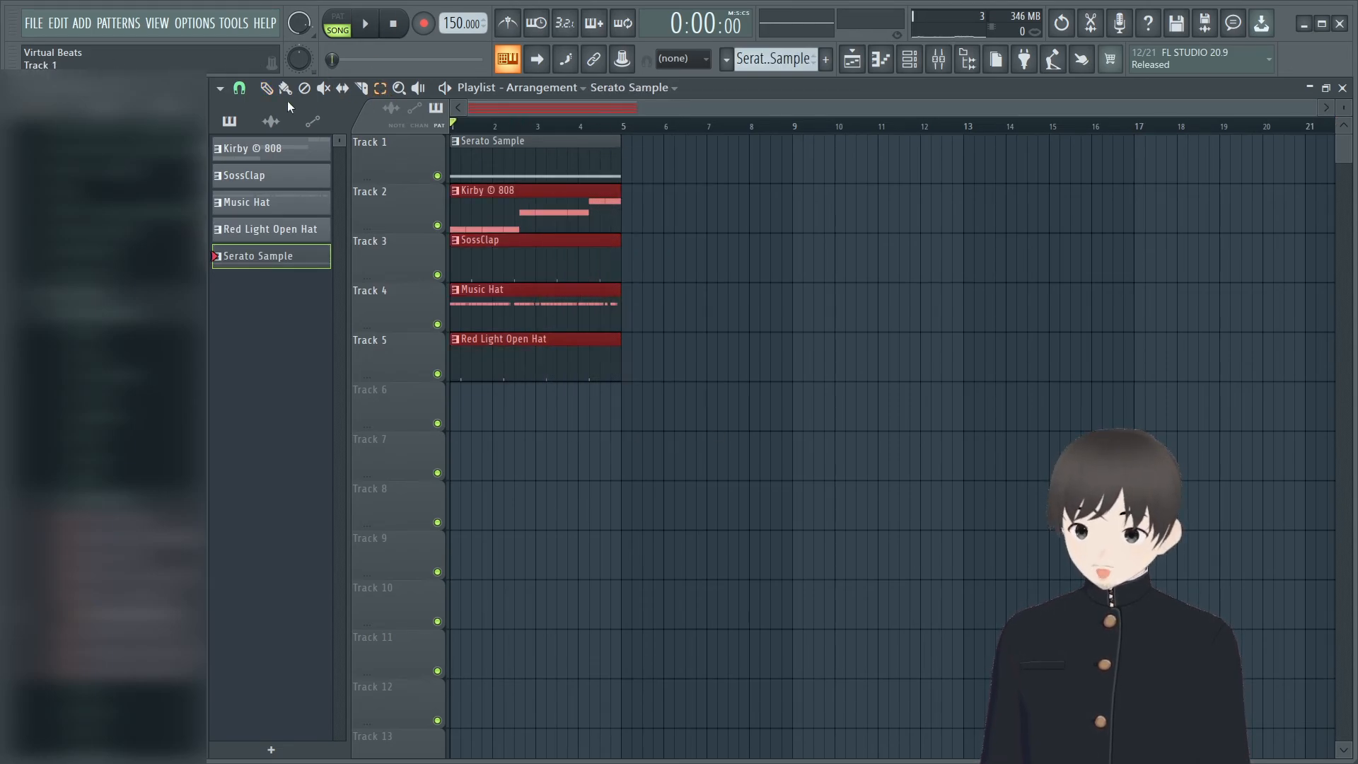
left_click_drag(651, 481, 483, 134)
left_click_drag(606, 188, 909, 164)
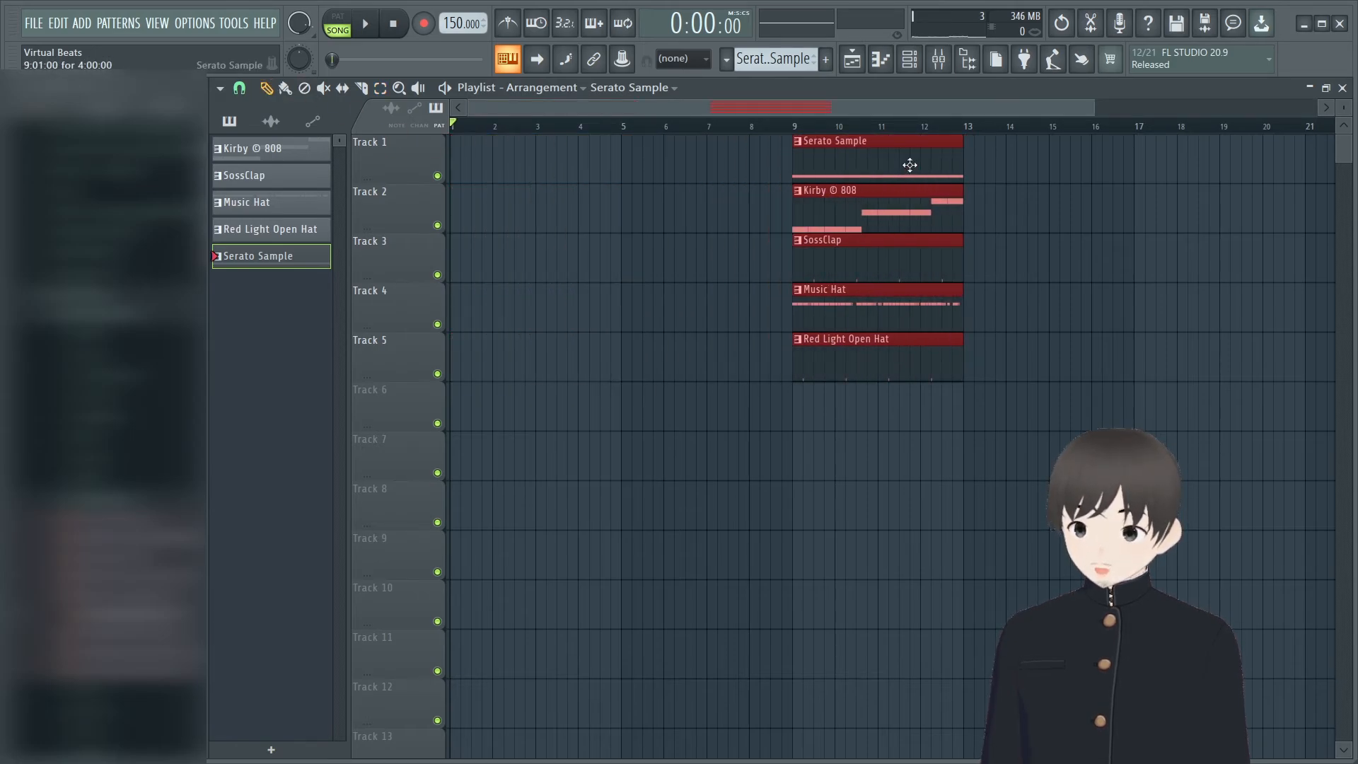
- Place Serato Sample clips at bars 1 and 5 of Track 1 and a Music Hat clip at bar 5 of Track 4, and start playback
left_click(988, 176)
left_click_drag(1024, 148, 489, 156)
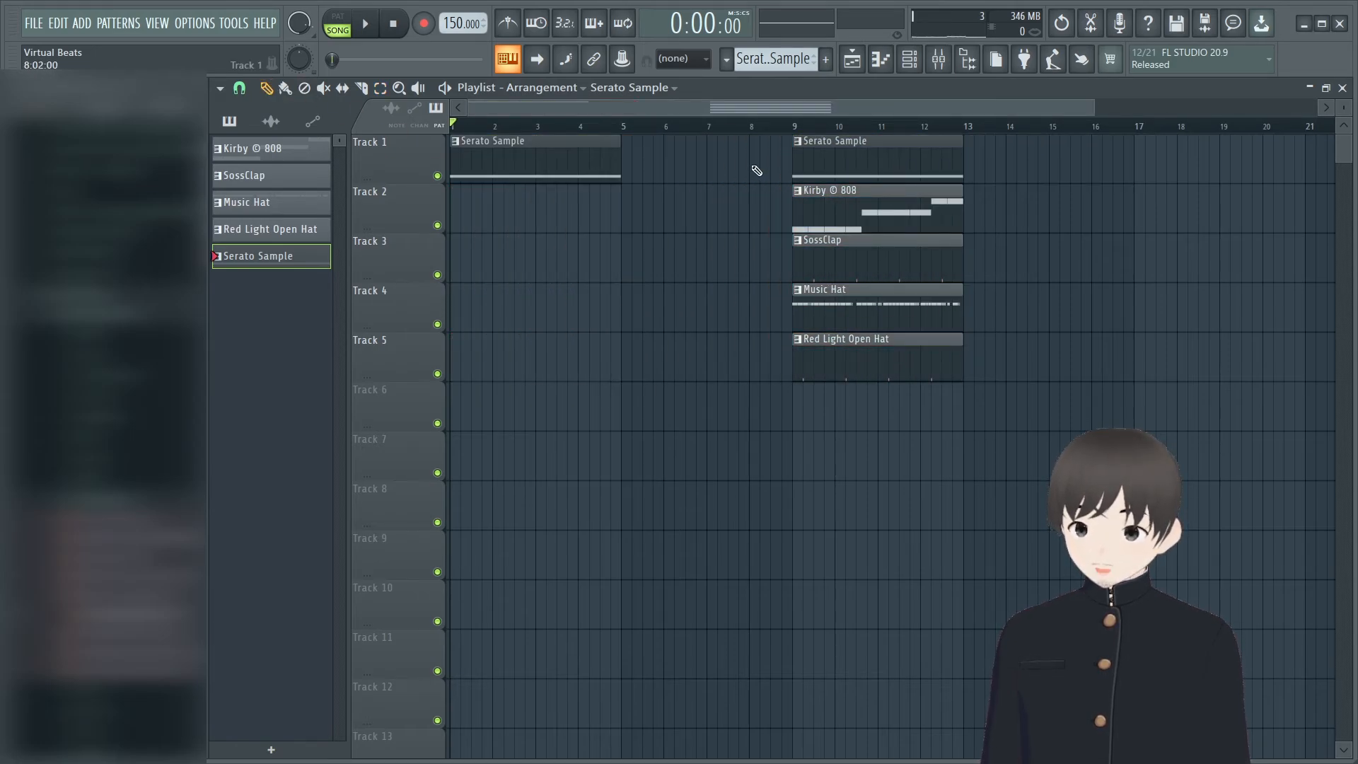
left_click(630, 172)
left_click(855, 295)
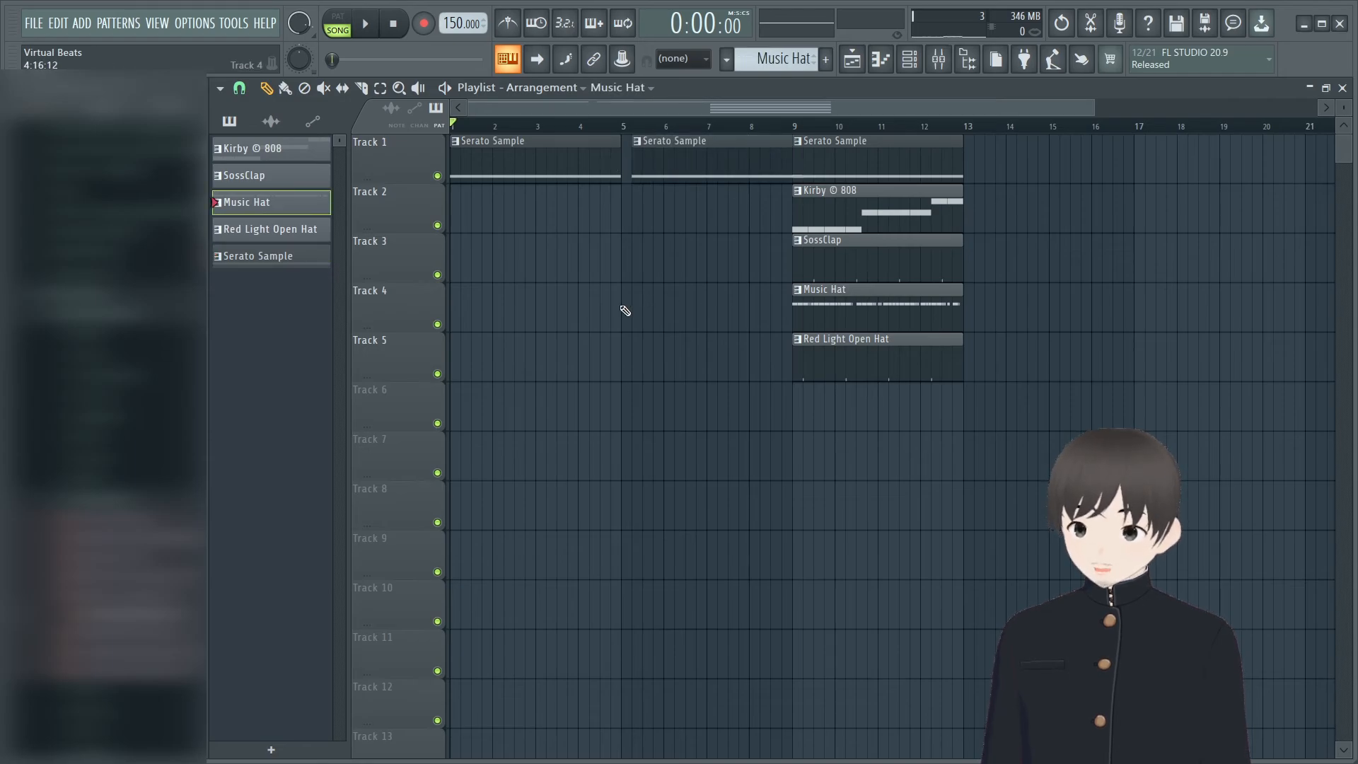
left_click(625, 309)
left_click_drag(710, 158, 697, 157)
left_click(377, 25)
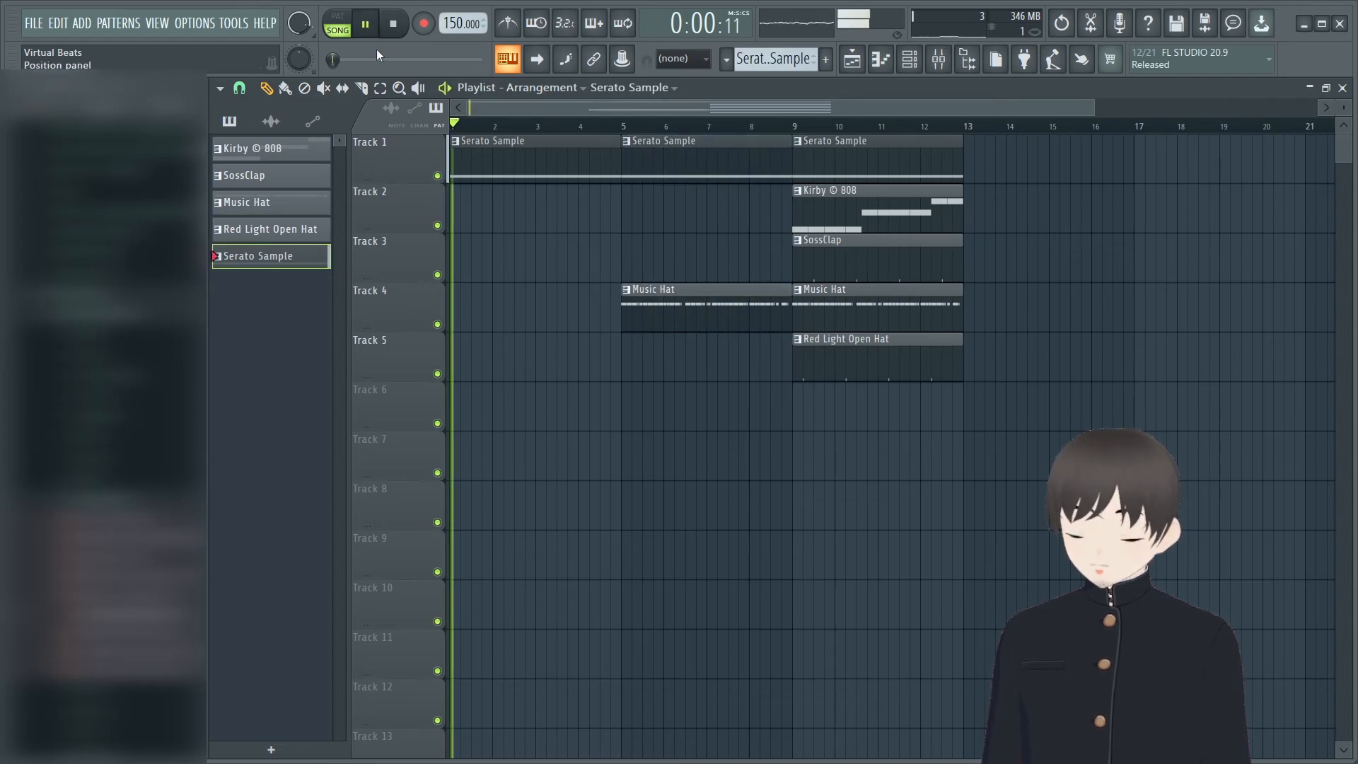
- Add a copy of each of the five clips at bar 13 on its own track, from Serato Sample to Red Light Open Hat
left_click_drag(1093, 112, 1245, 112)
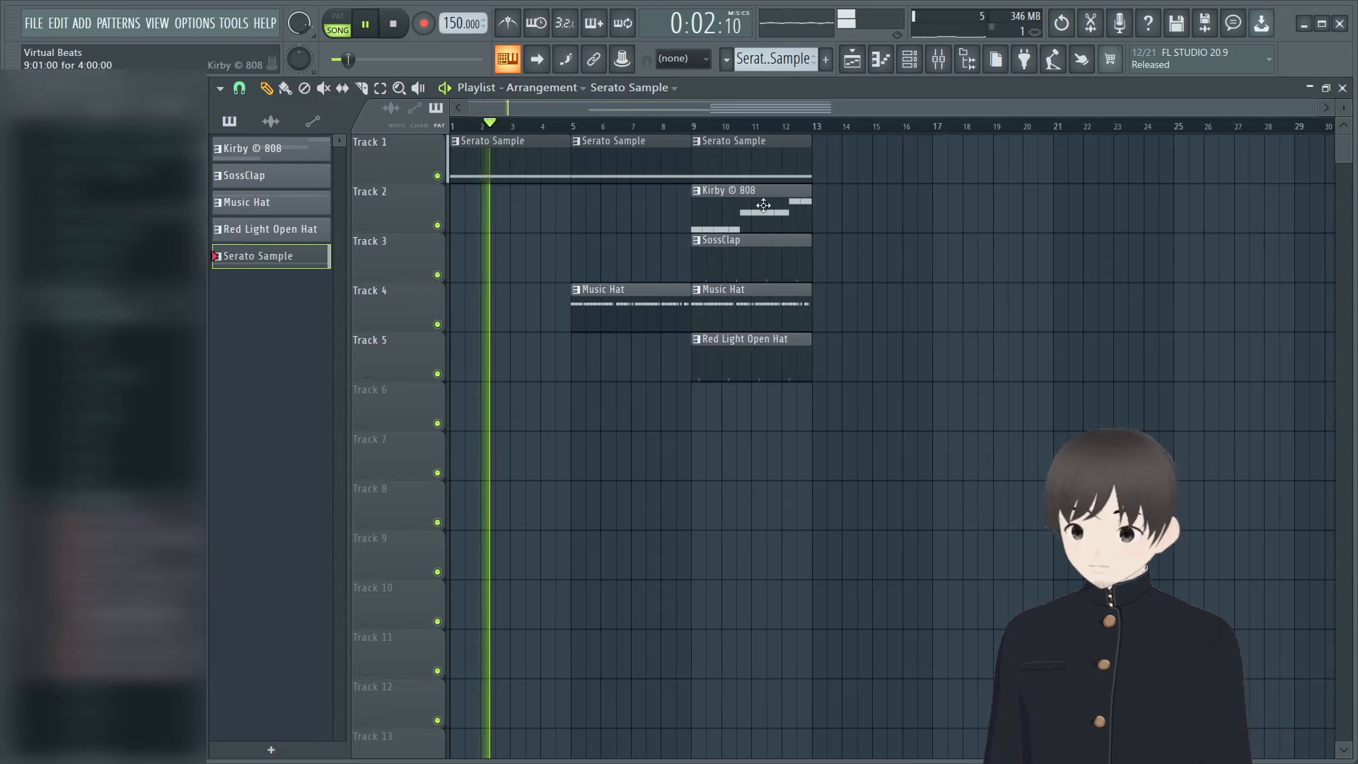
left_click(818, 170)
left_click(800, 205)
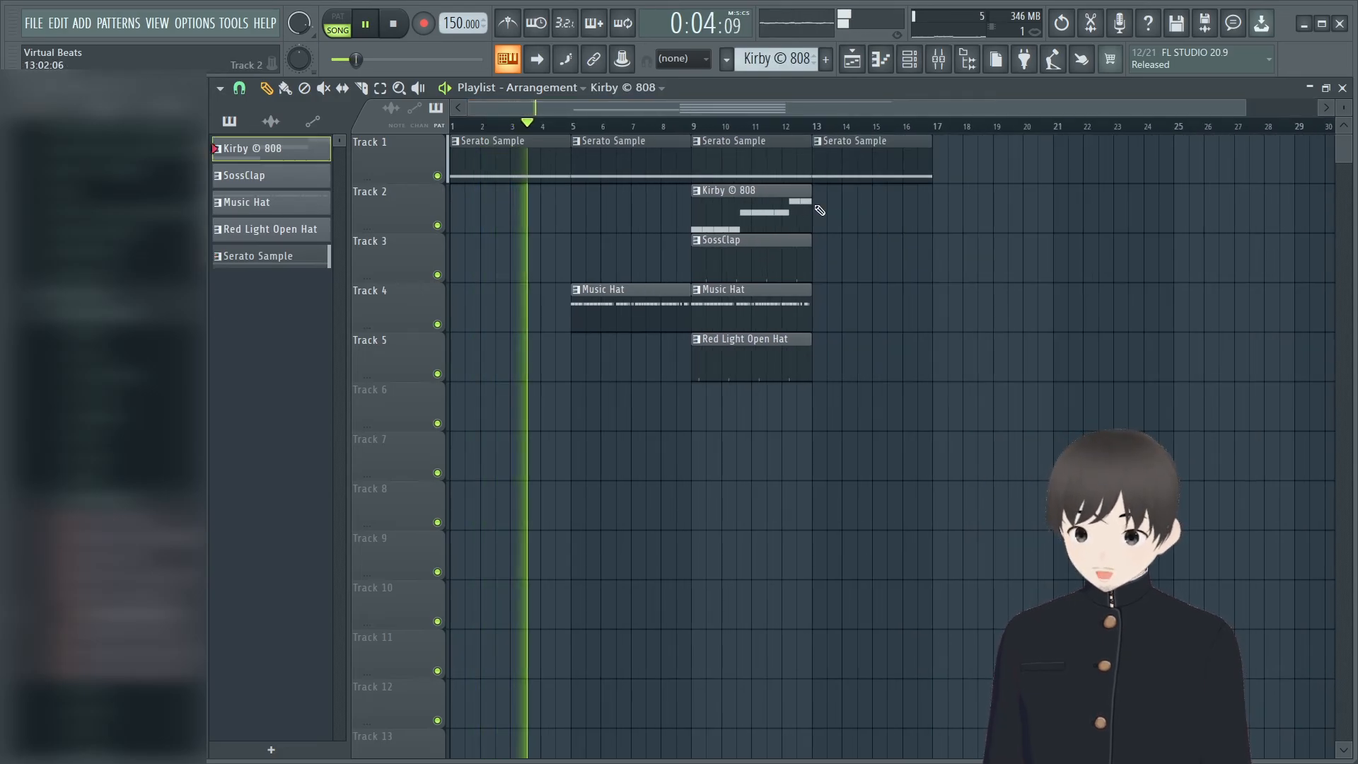
left_click(820, 206)
left_click(802, 243)
left_click(827, 254)
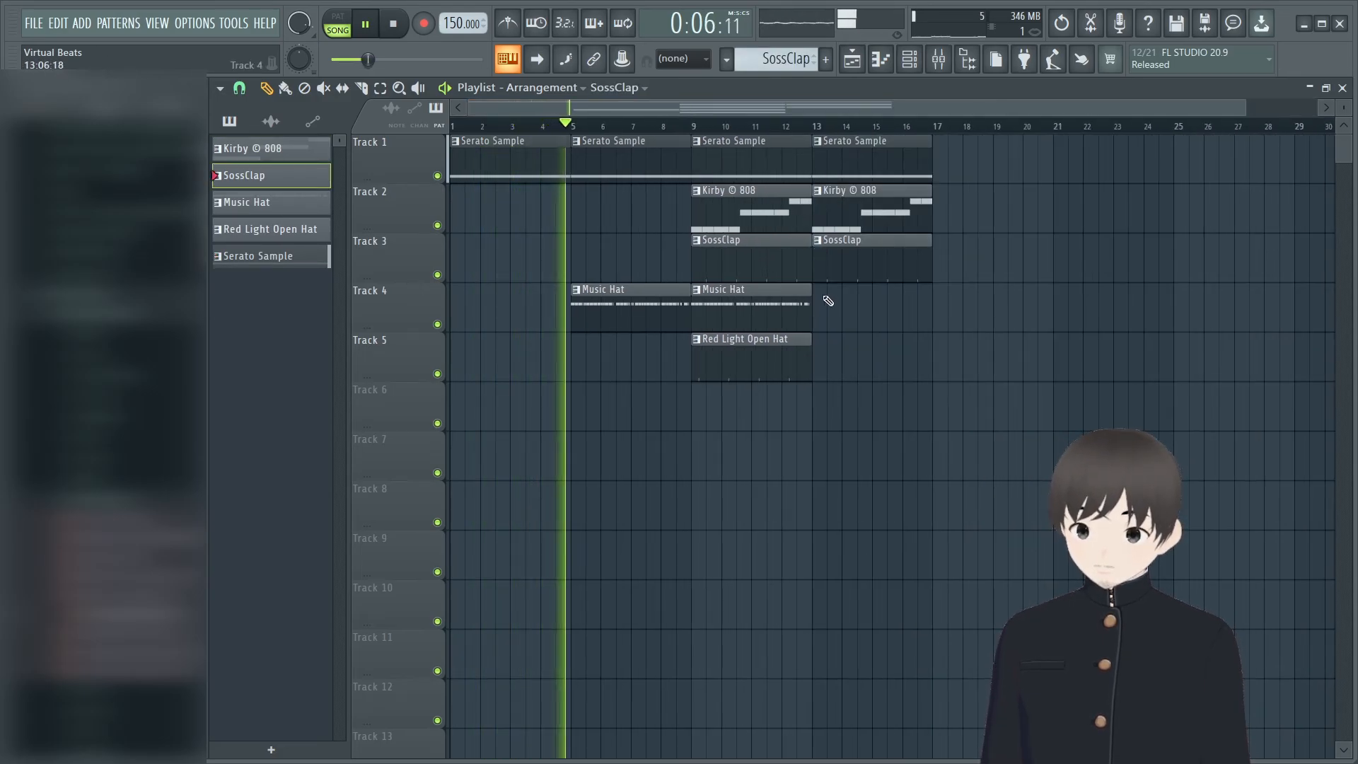
left_click(807, 297)
left_click(817, 304)
left_click(806, 340)
left_click(820, 352)
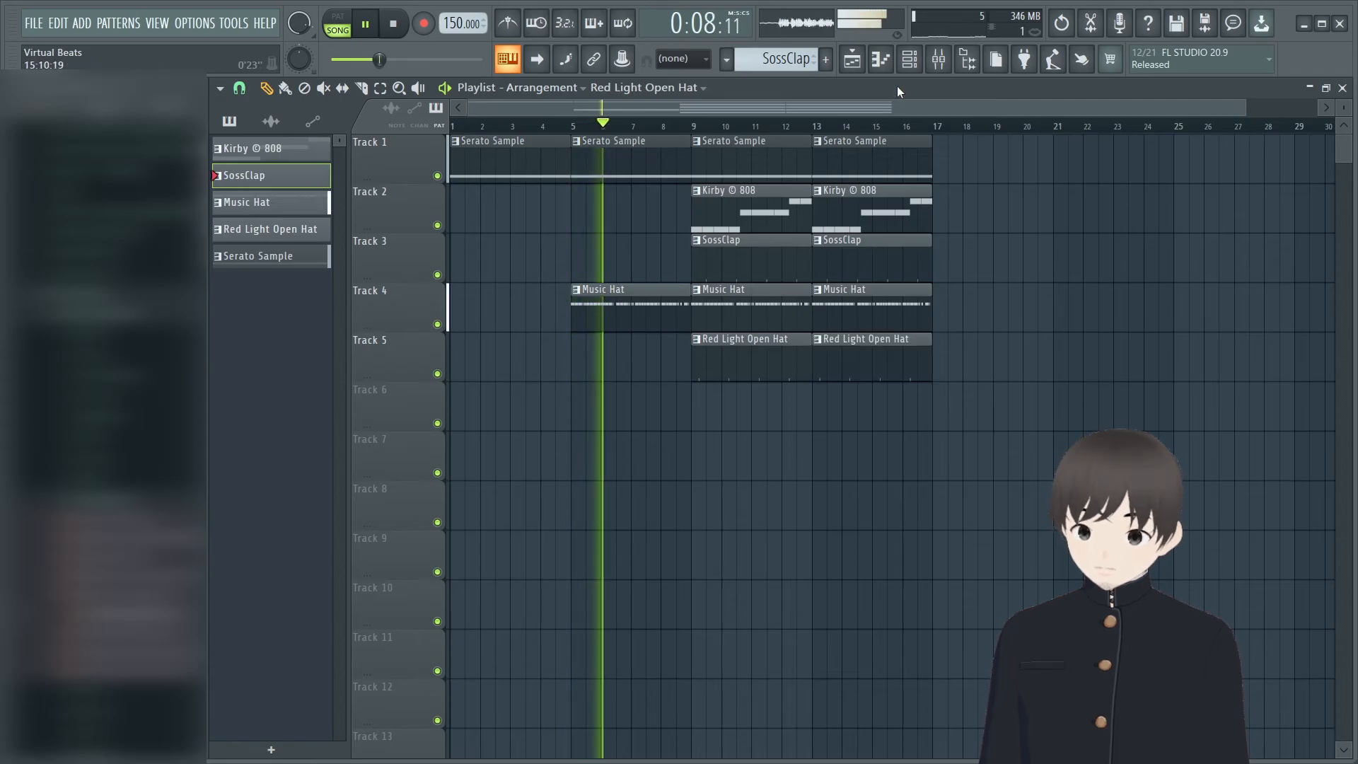
left_click(910, 58)
left_click(910, 59)
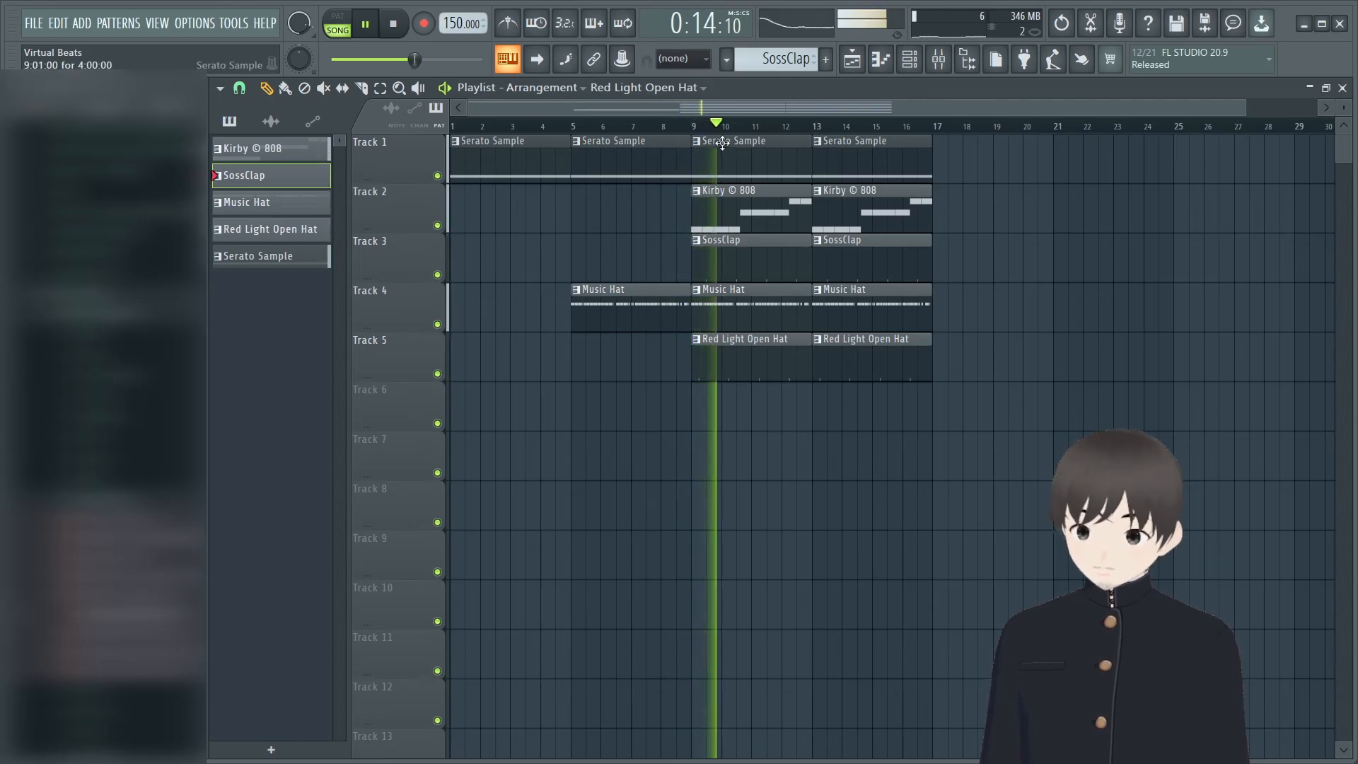
left_click(880, 140)
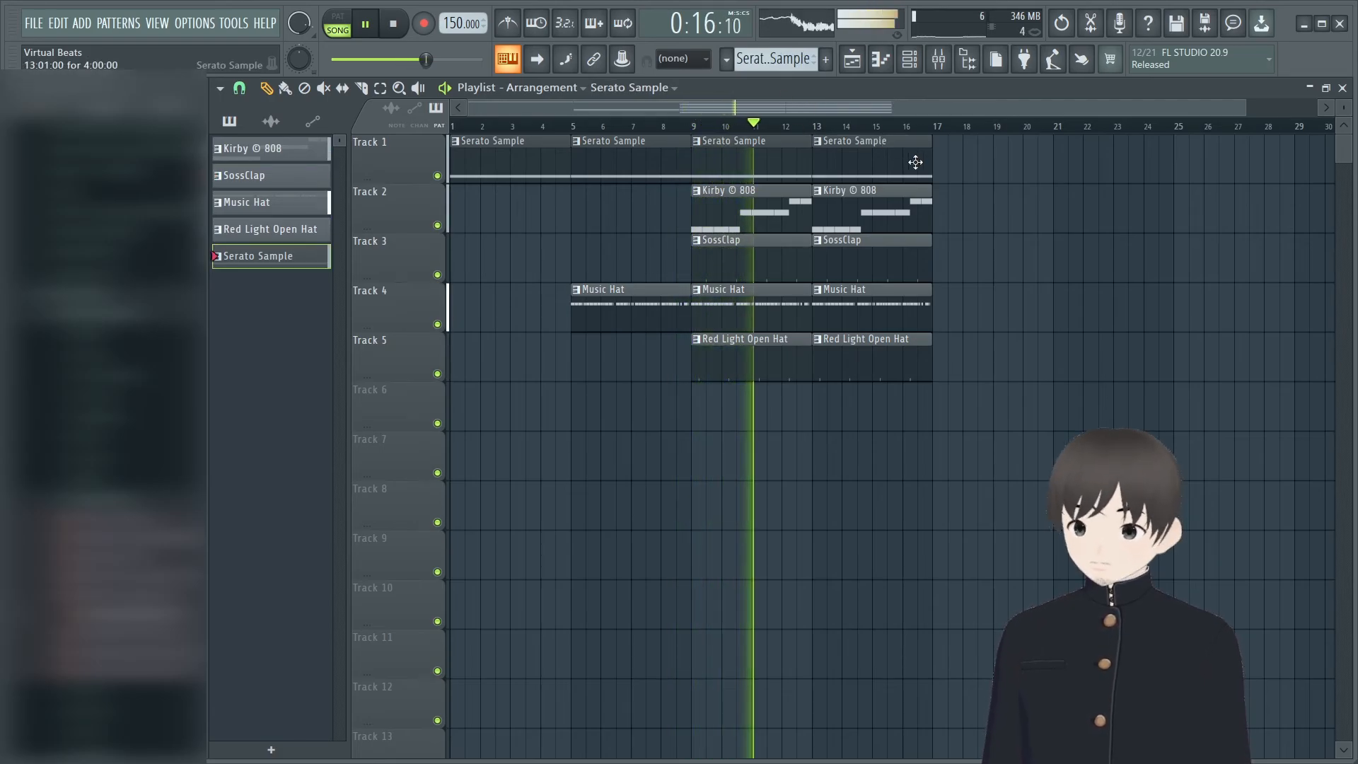